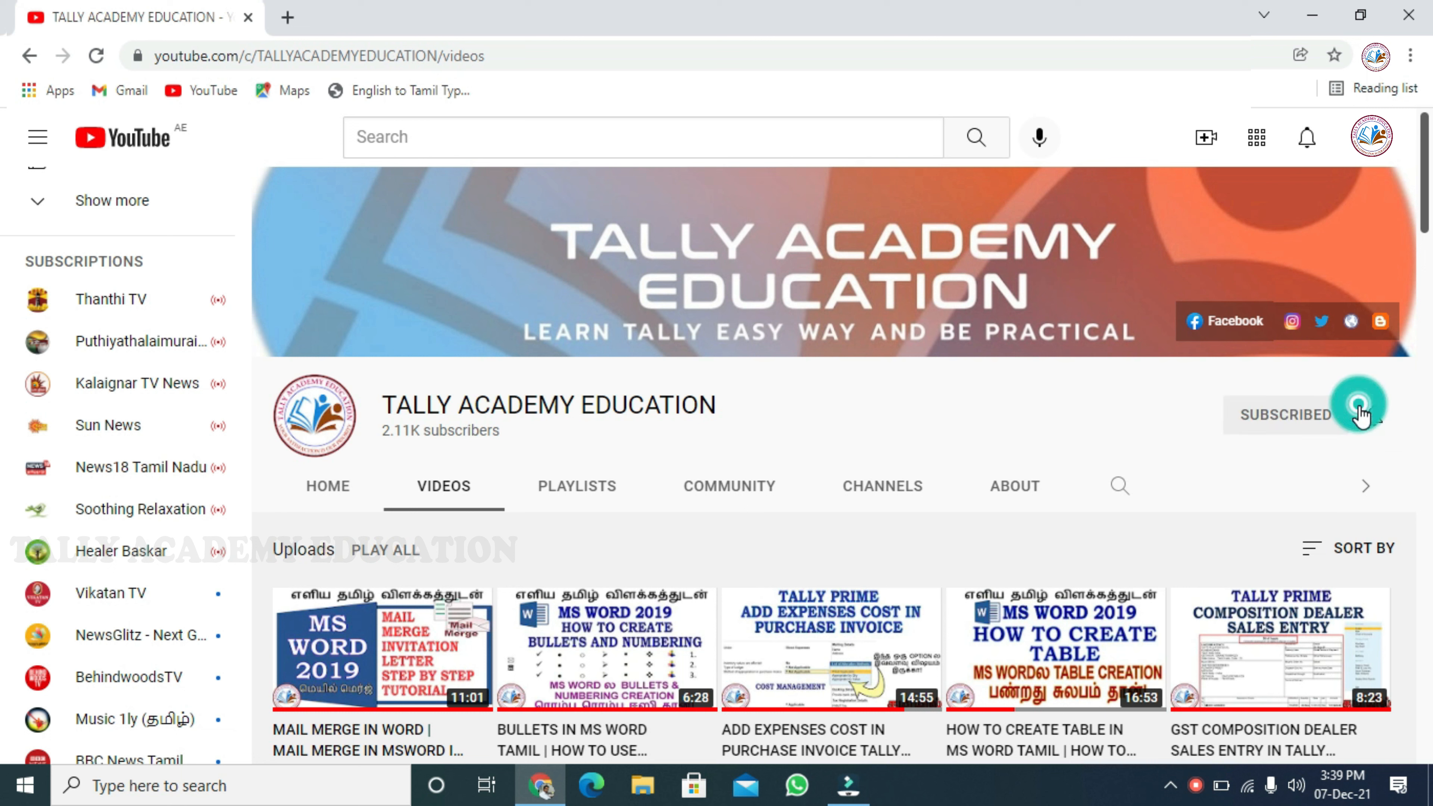
Set the notifications for the subscribed TALLY ACADEMY EDUCATION channel to All
{"action": "left_click", "coordinate": [1375, 419]}
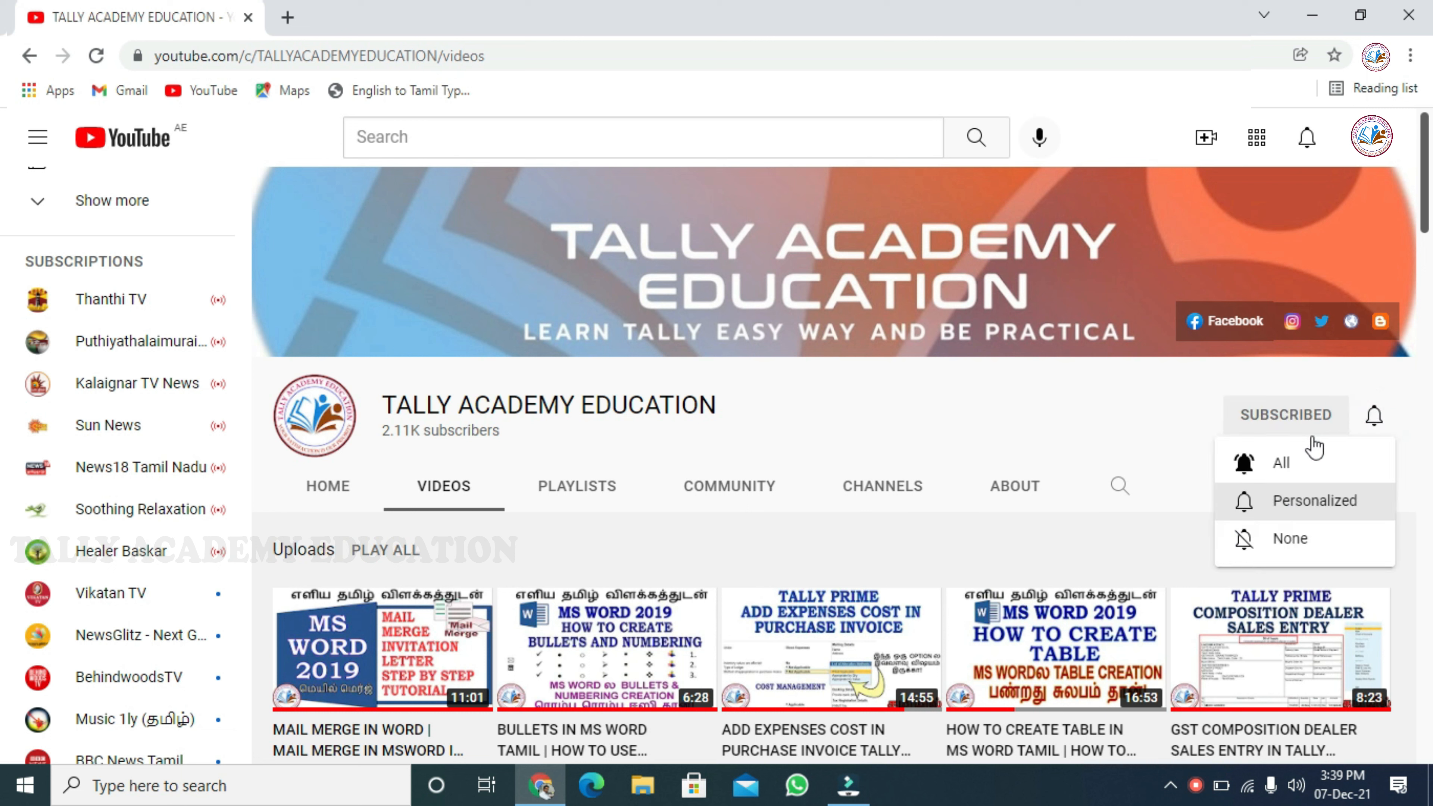
{"action": "left_click", "coordinate": [1304, 461]}
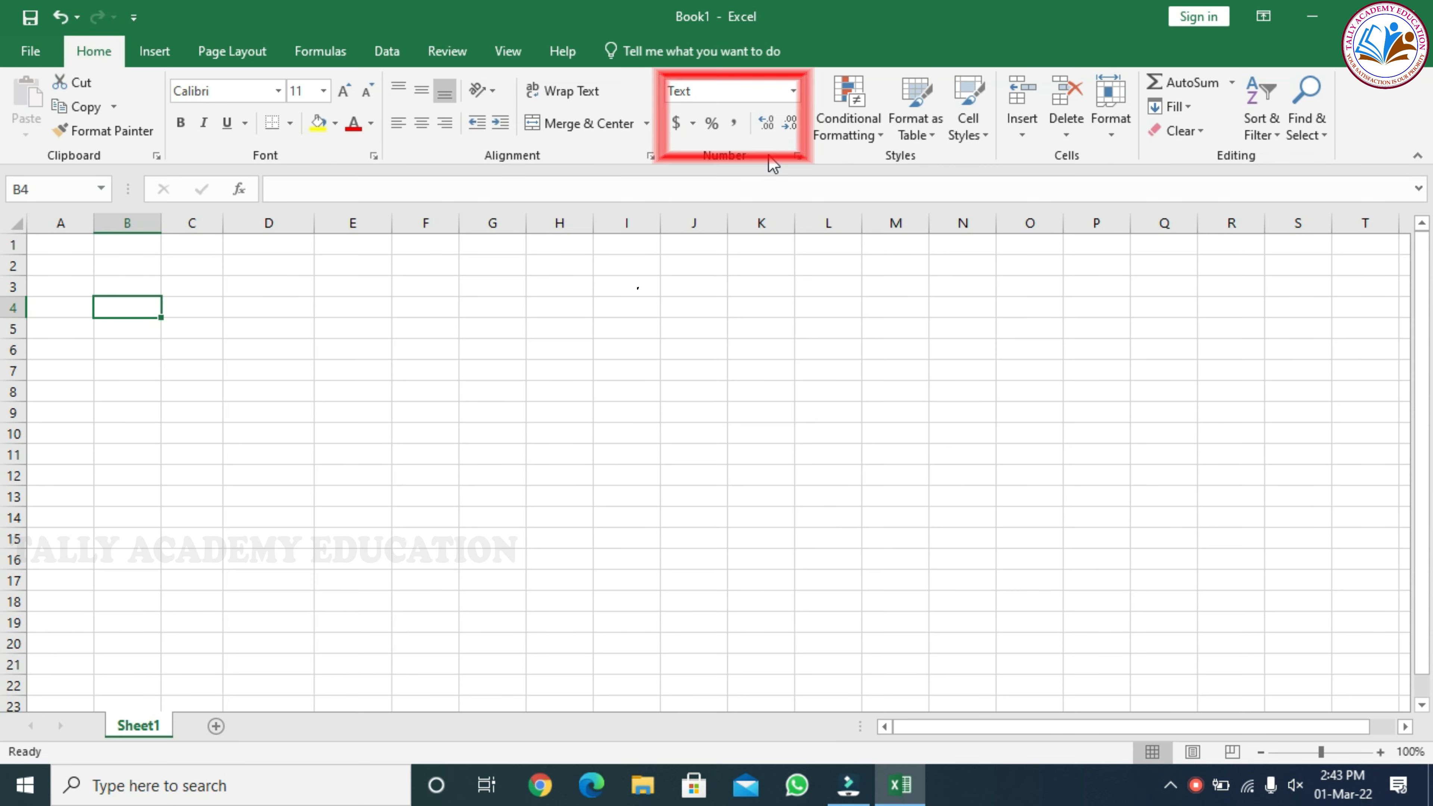
Review the number format categories available for cell B4 in the Format Cells dialog
{"action": "left_click", "coordinate": [798, 157]}
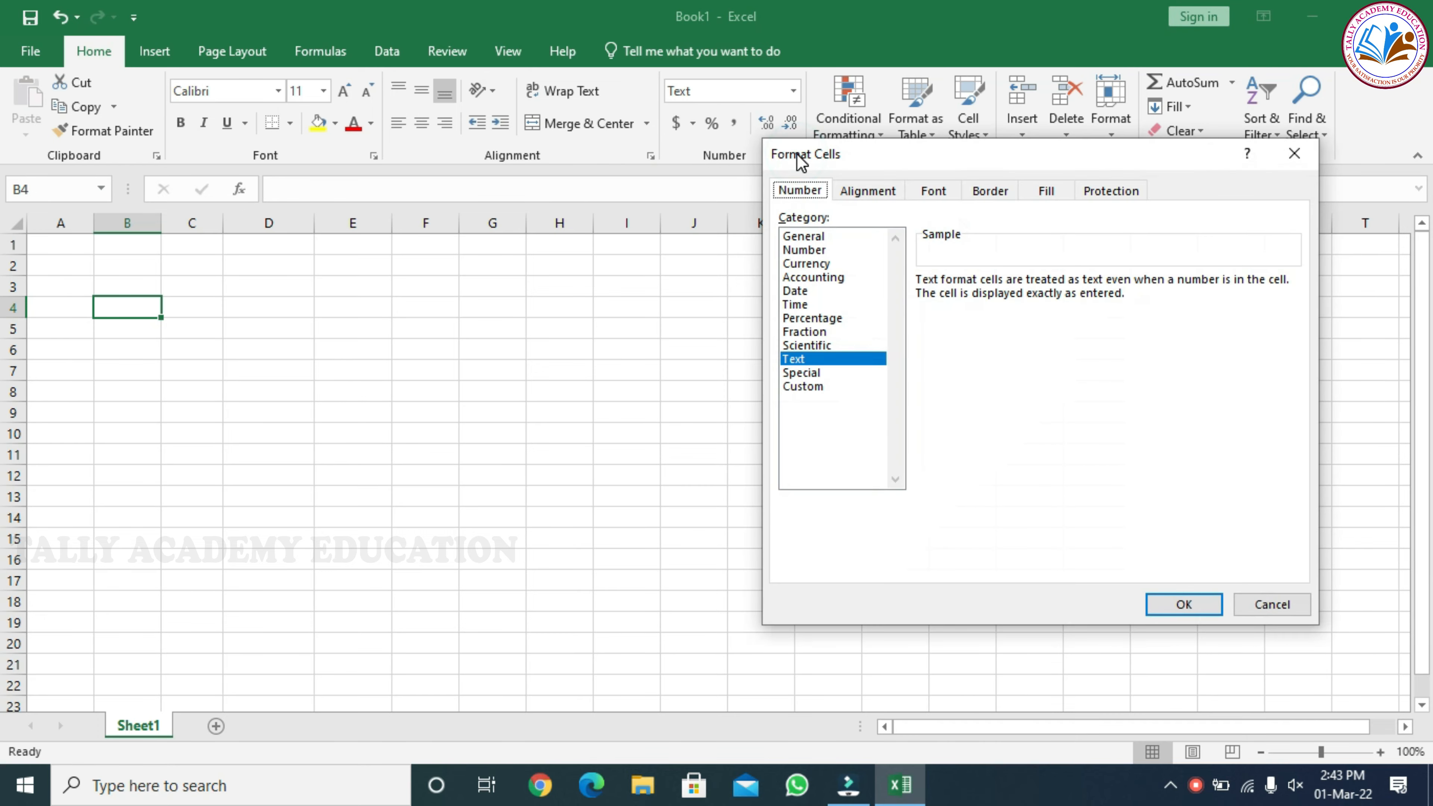
{"action": "left_click_drag", "start_coordinate": [876, 164], "coordinate": [616, 104]}
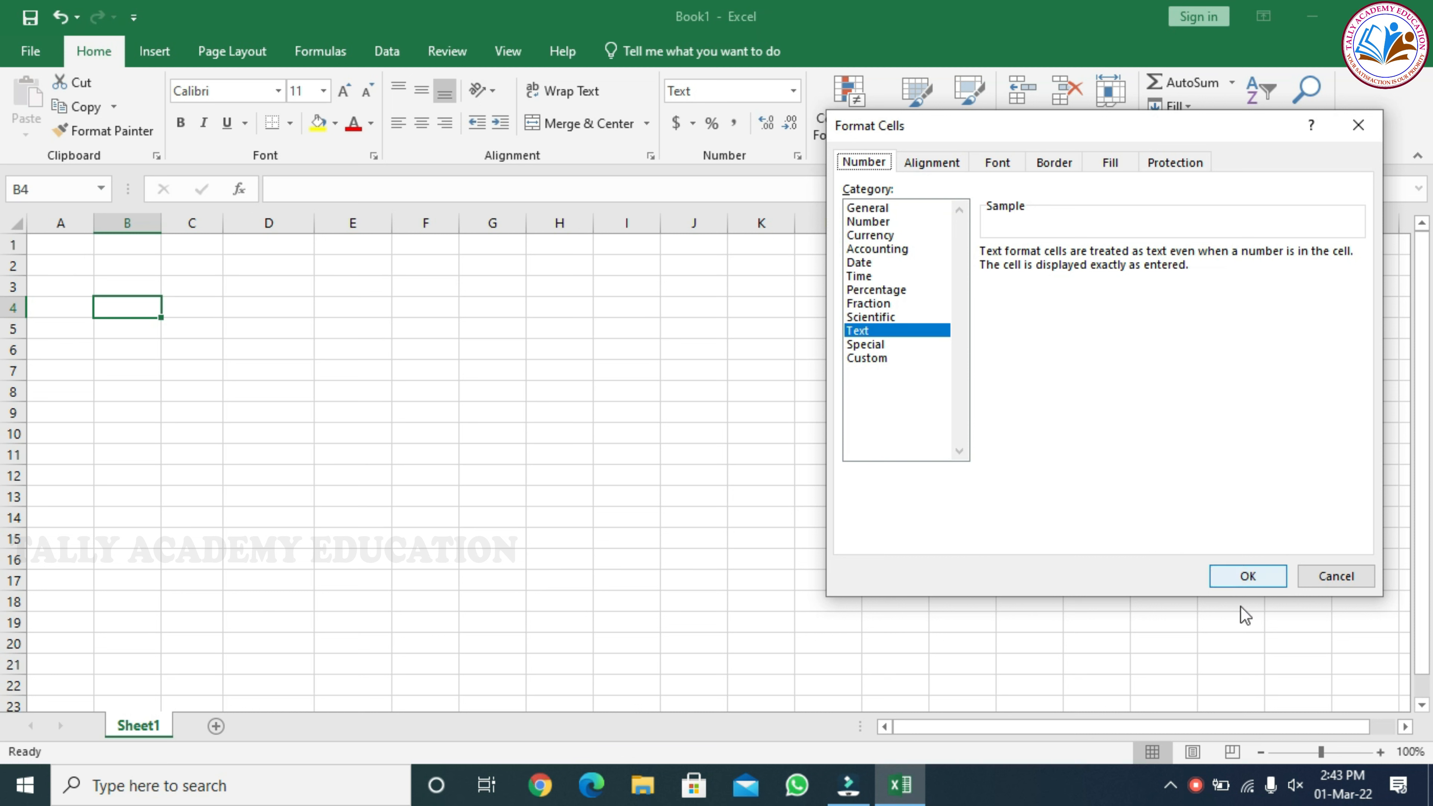
{"action": "left_click", "coordinate": [1249, 575]}
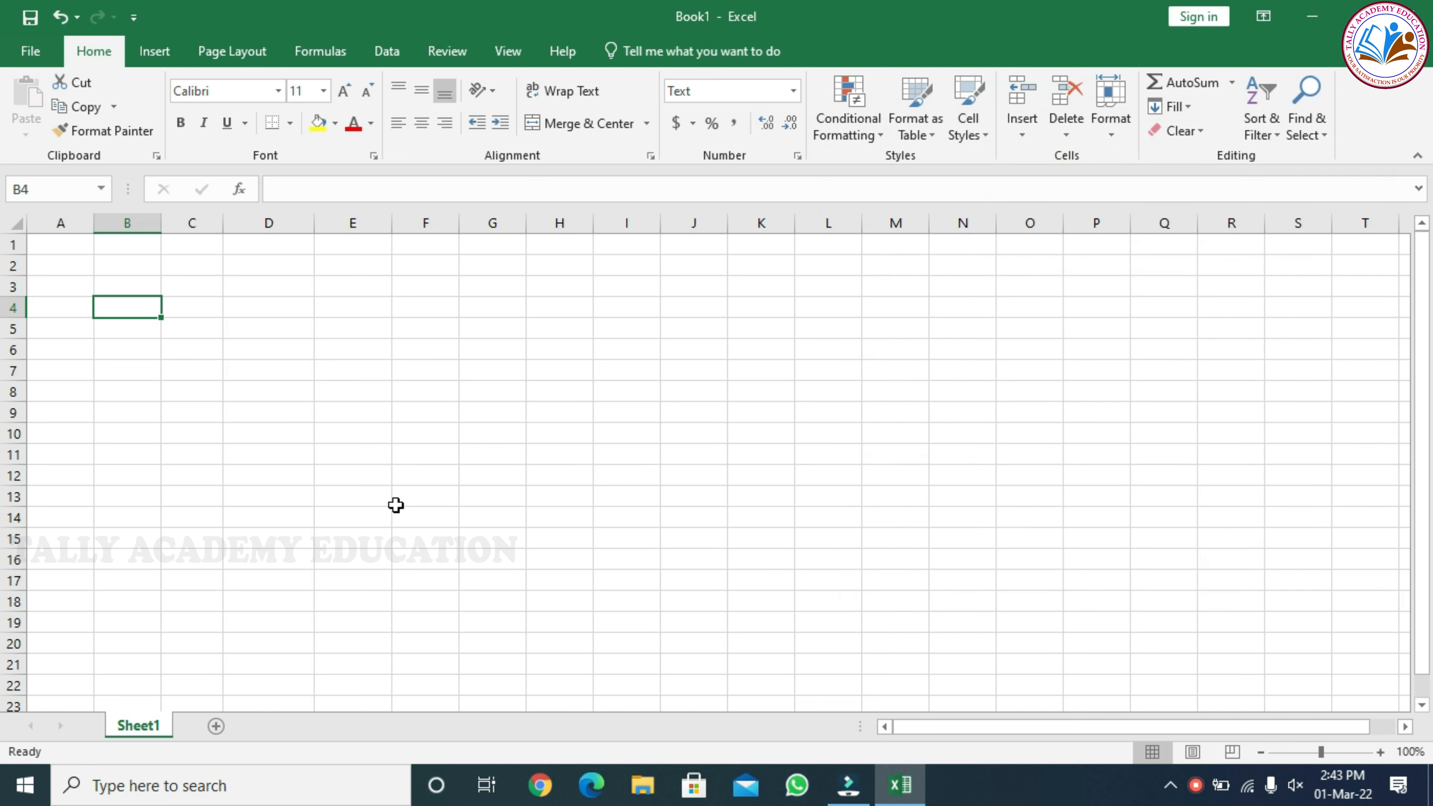
Enter the column headings S.NO, NAME and DOB in cells A3 to C3
{"action": "left_click", "coordinate": [72, 284]}
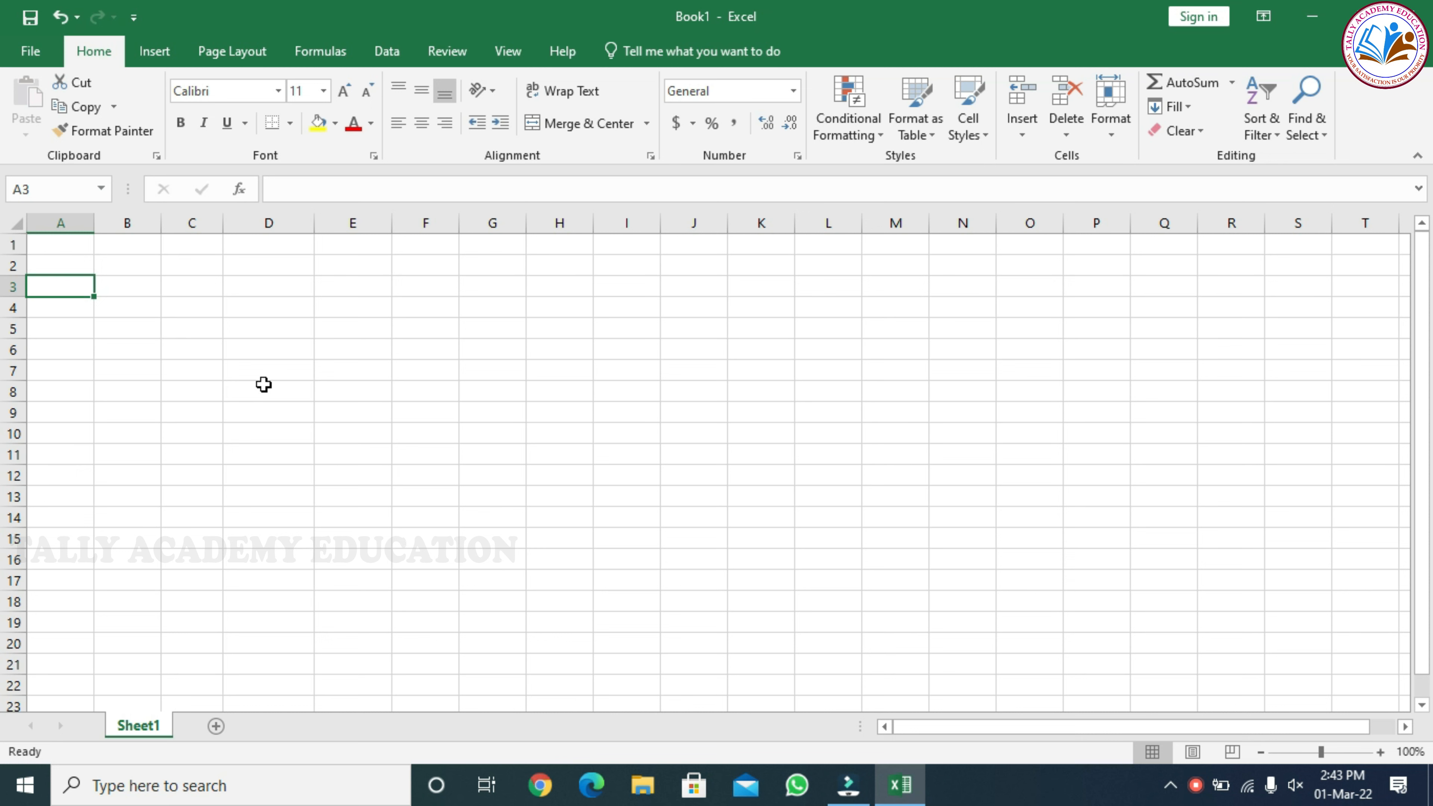
{"action": "type", "text": "S"}
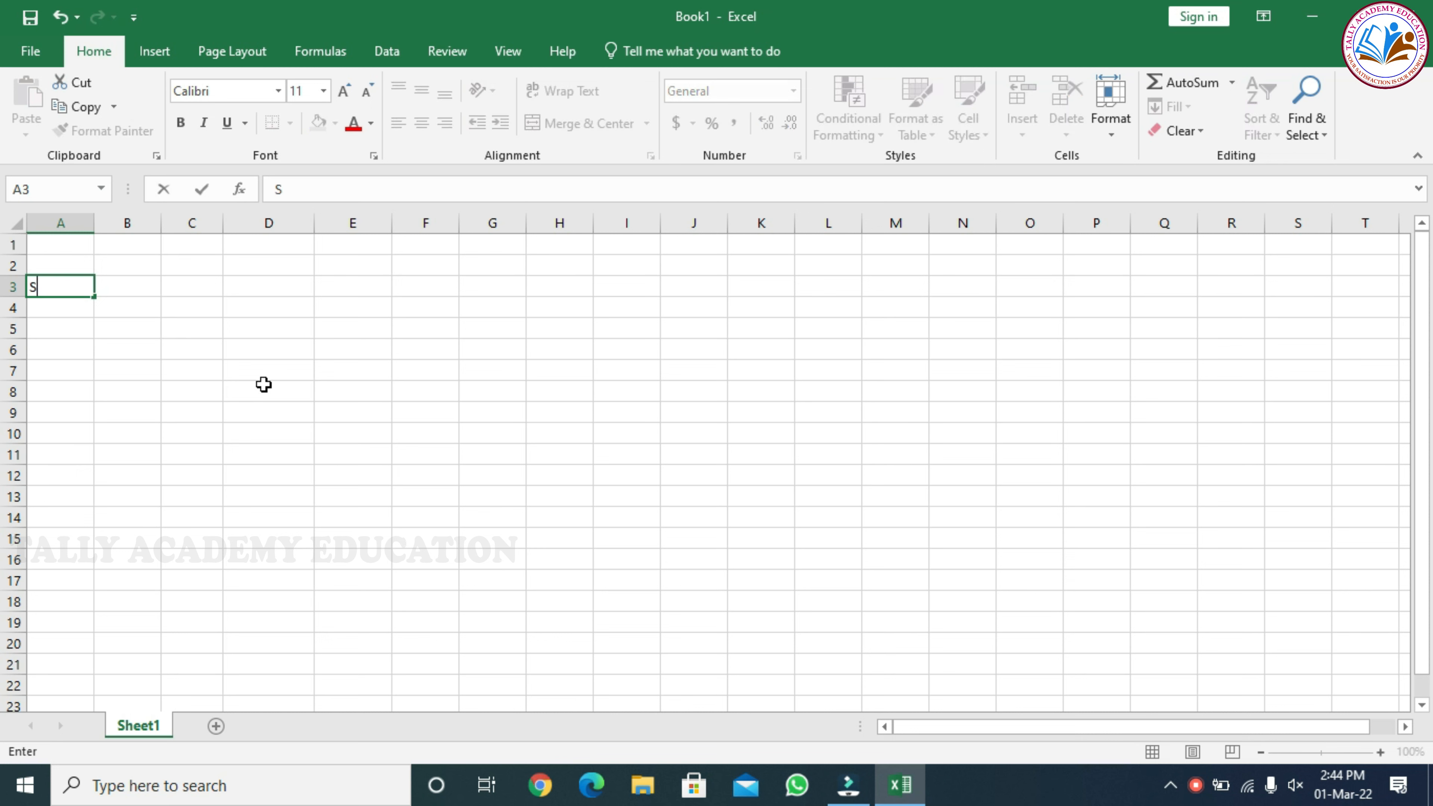
{"action": "type", "text": ".NO"}
{"action": "key", "text": "Tab"}
{"action": "type", "text": "NAME"}
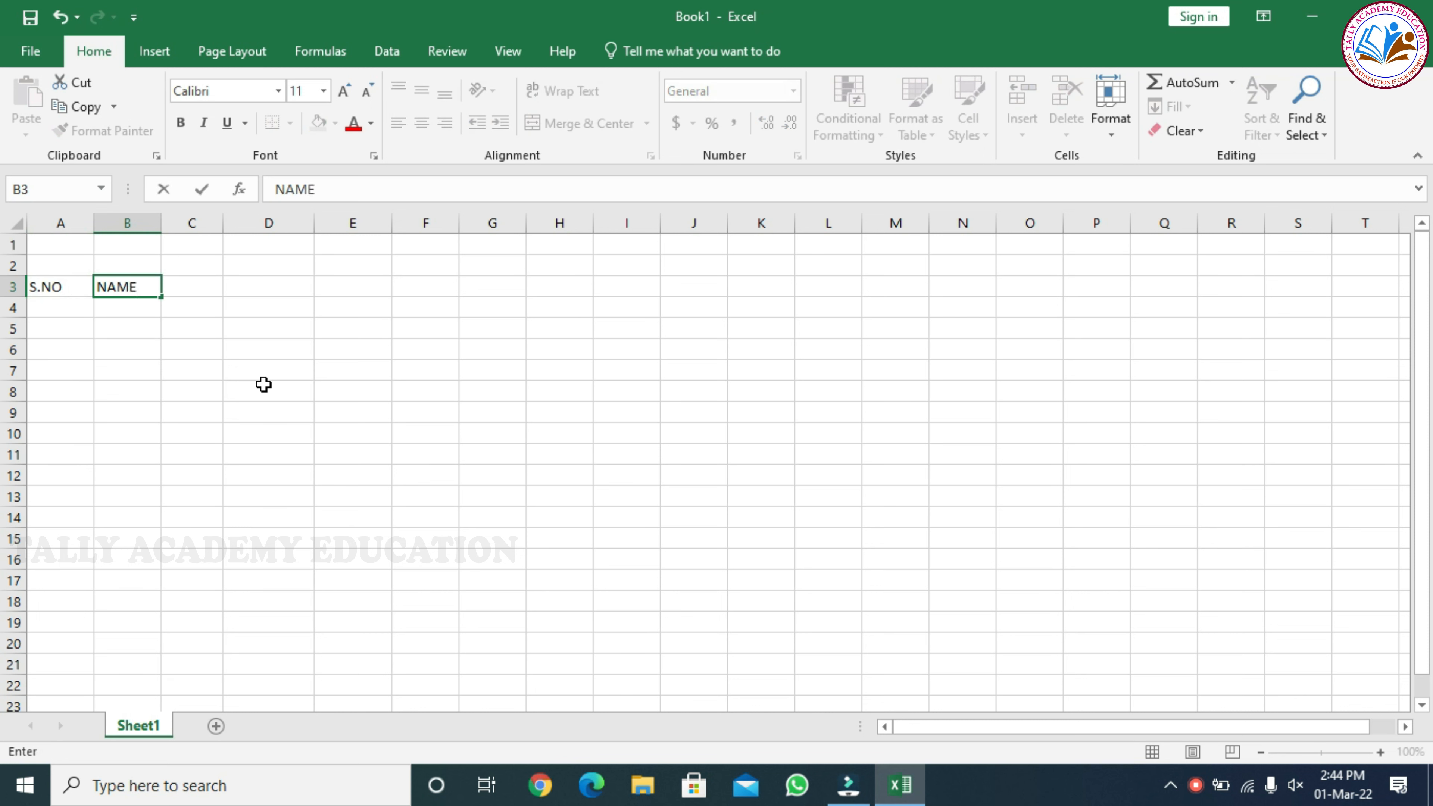
{"action": "key", "text": "Tab"}
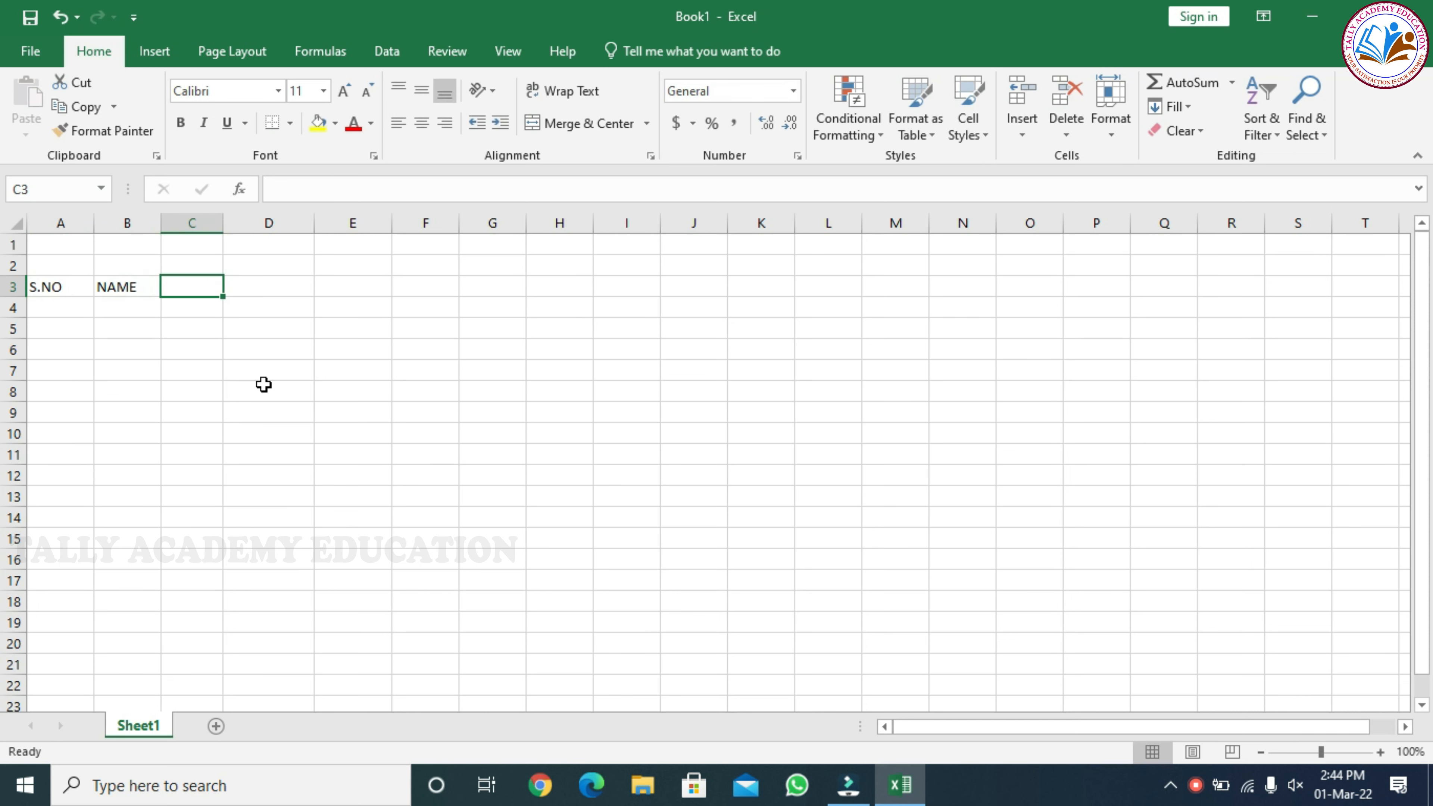
{"action": "type", "text": "DOB"}
{"action": "key", "text": "Tab"}
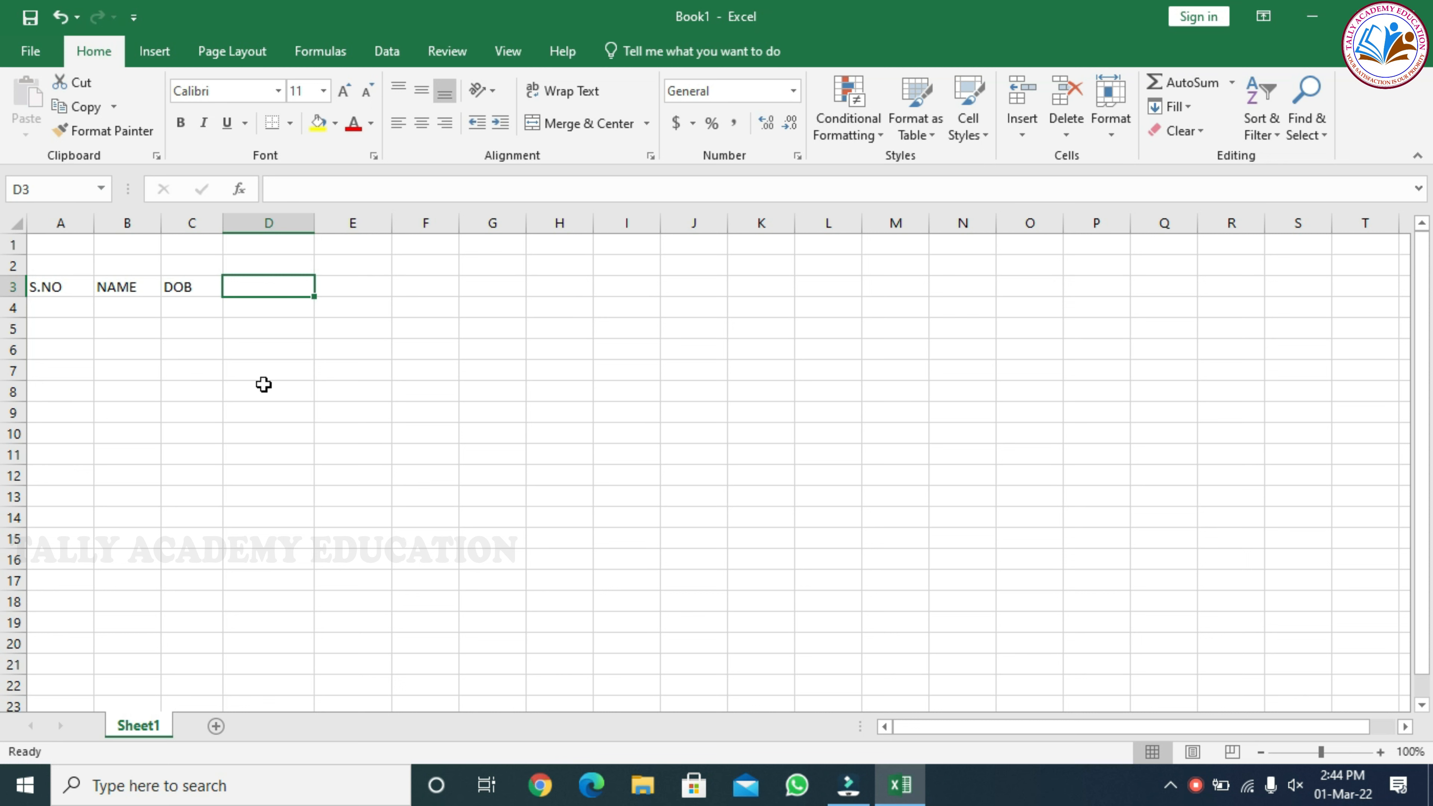
Enter the column headings PERCENTAGE, PAYMET, MODE, DATE and TIME in cells D3 to H3
{"action": "type", "text": "PERCE"}
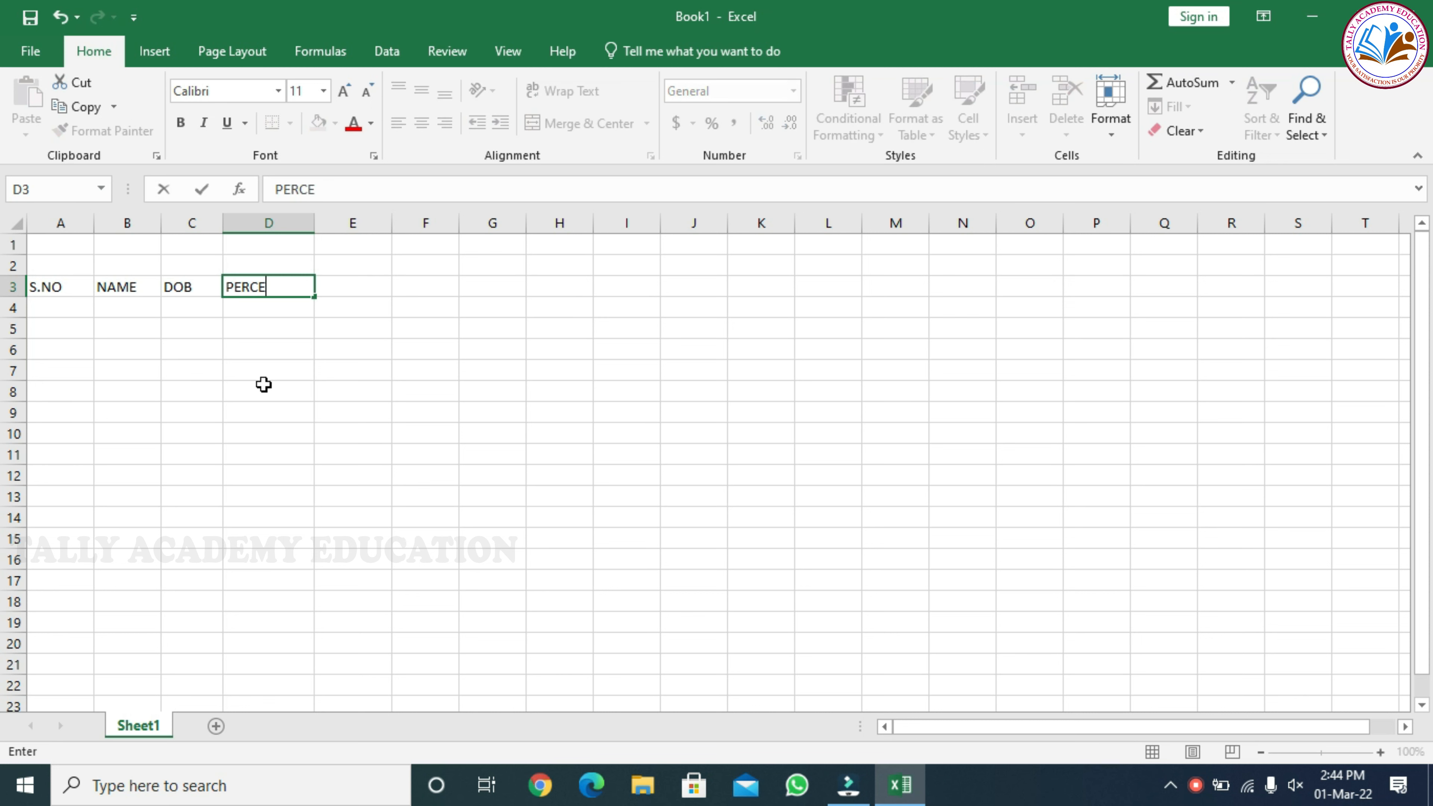
{"action": "type", "text": "NTAGE"}
{"action": "key", "text": "Tab"}
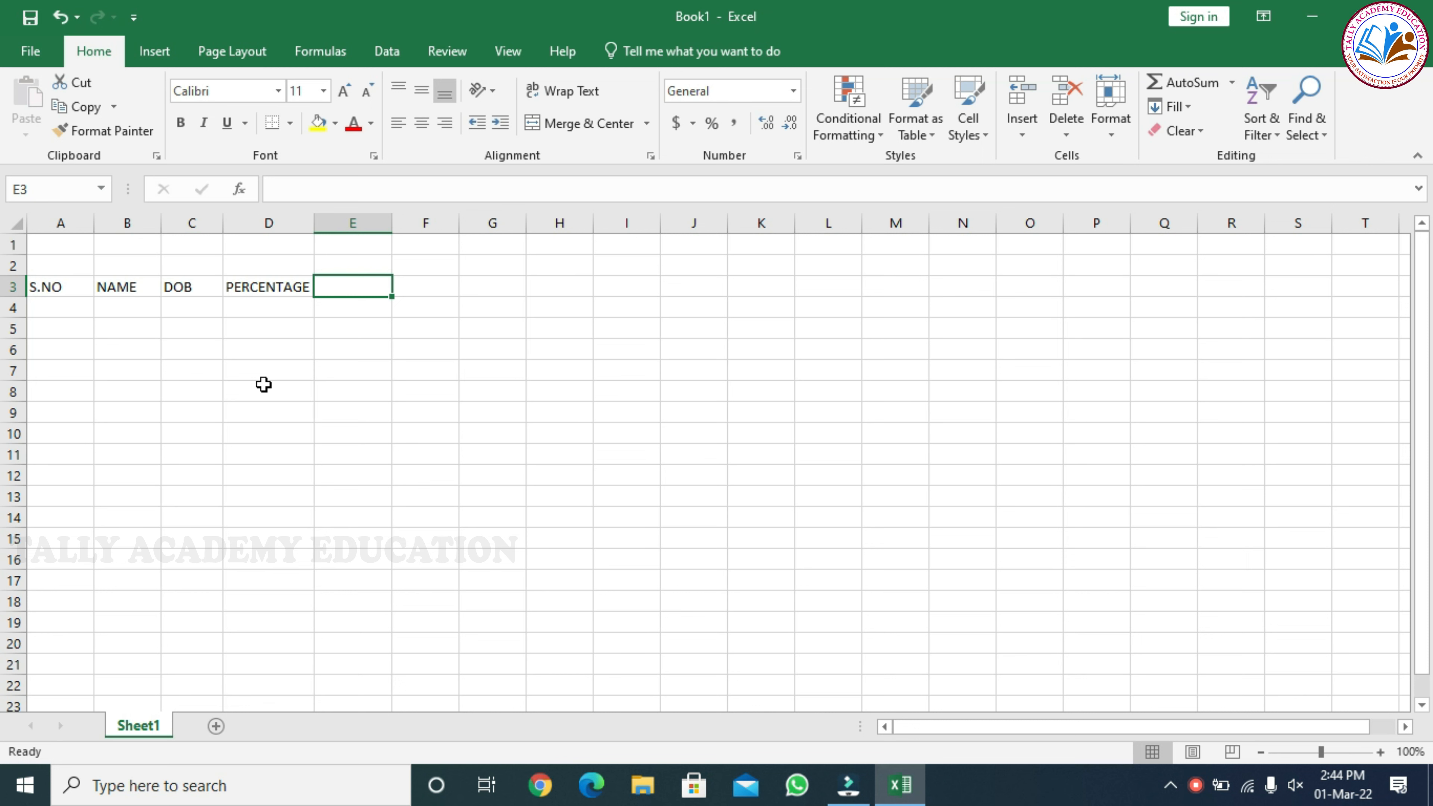
{"action": "type", "text": "PAYMET"}
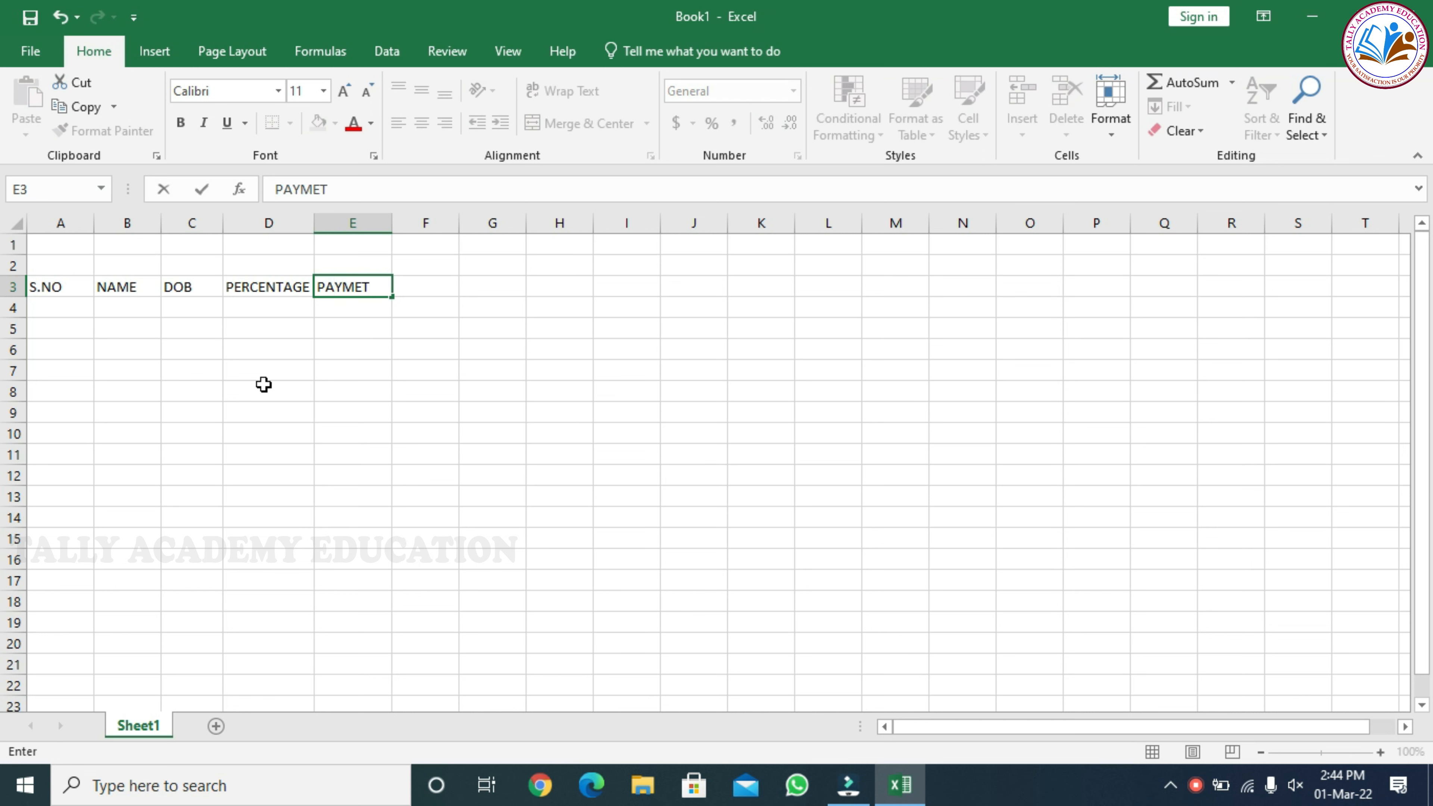
{"action": "key", "text": "Tab"}
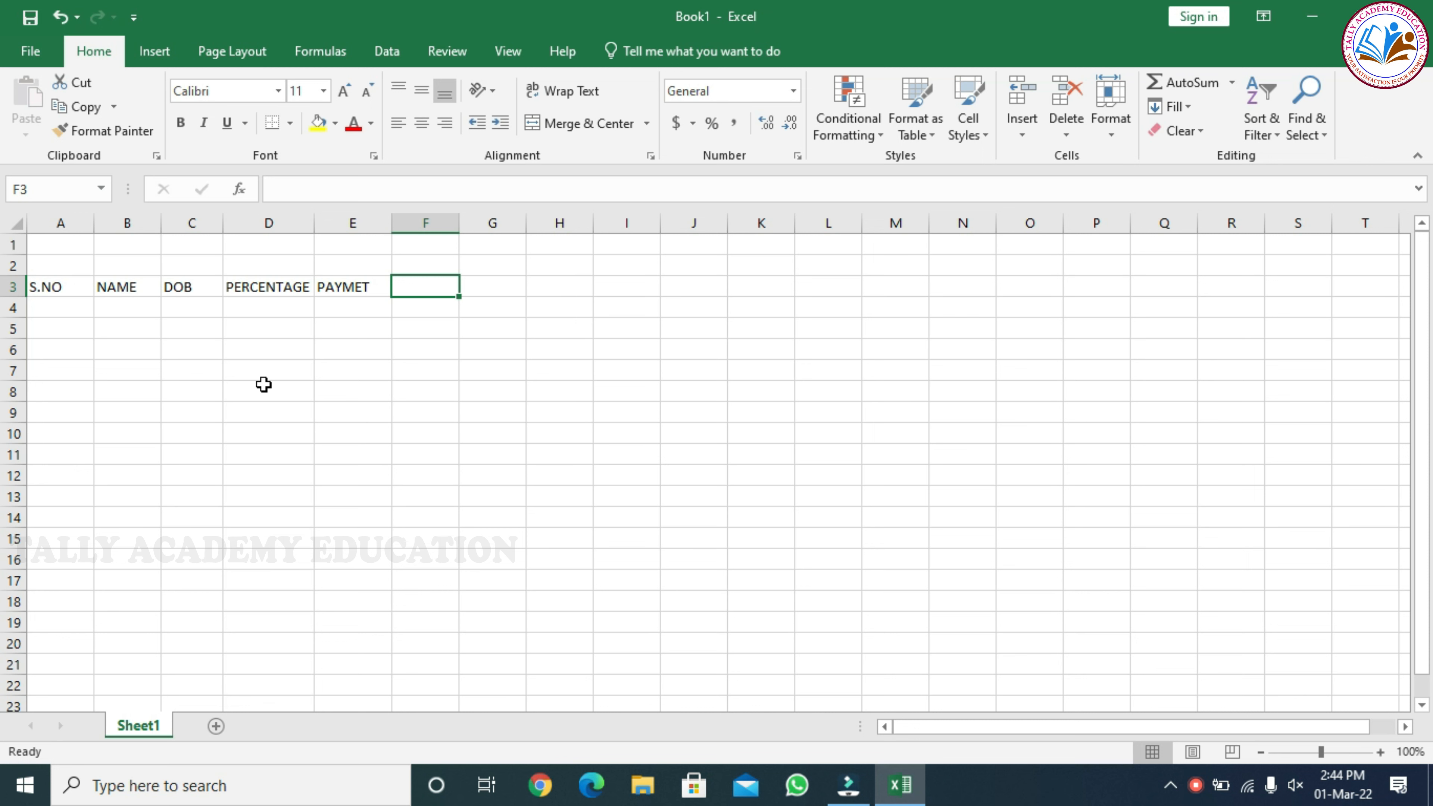
{"action": "type", "text": "MO"}
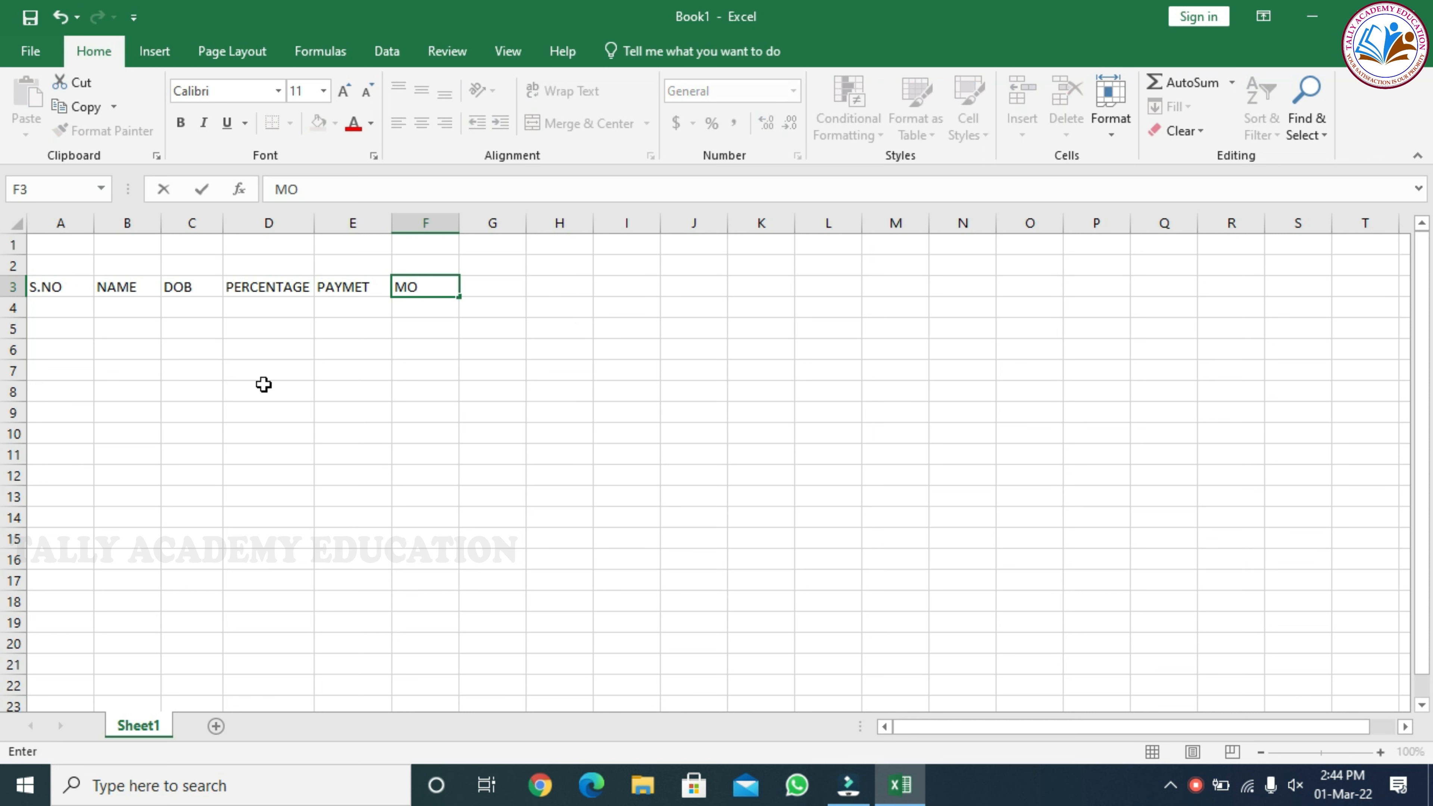
{"action": "type", "text": "DE"}
{"action": "key", "text": "Tab"}
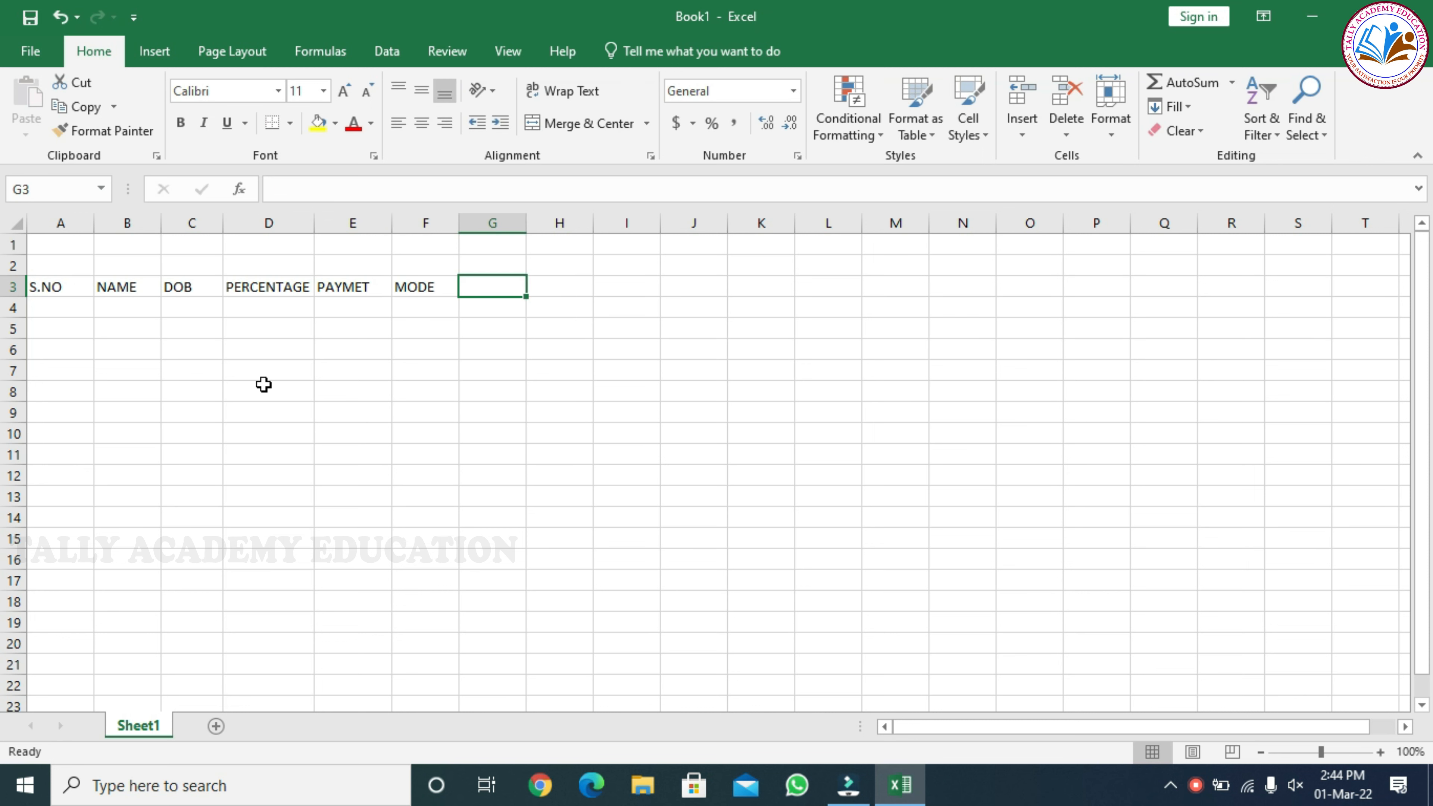
{"action": "type", "text": "DATE"}
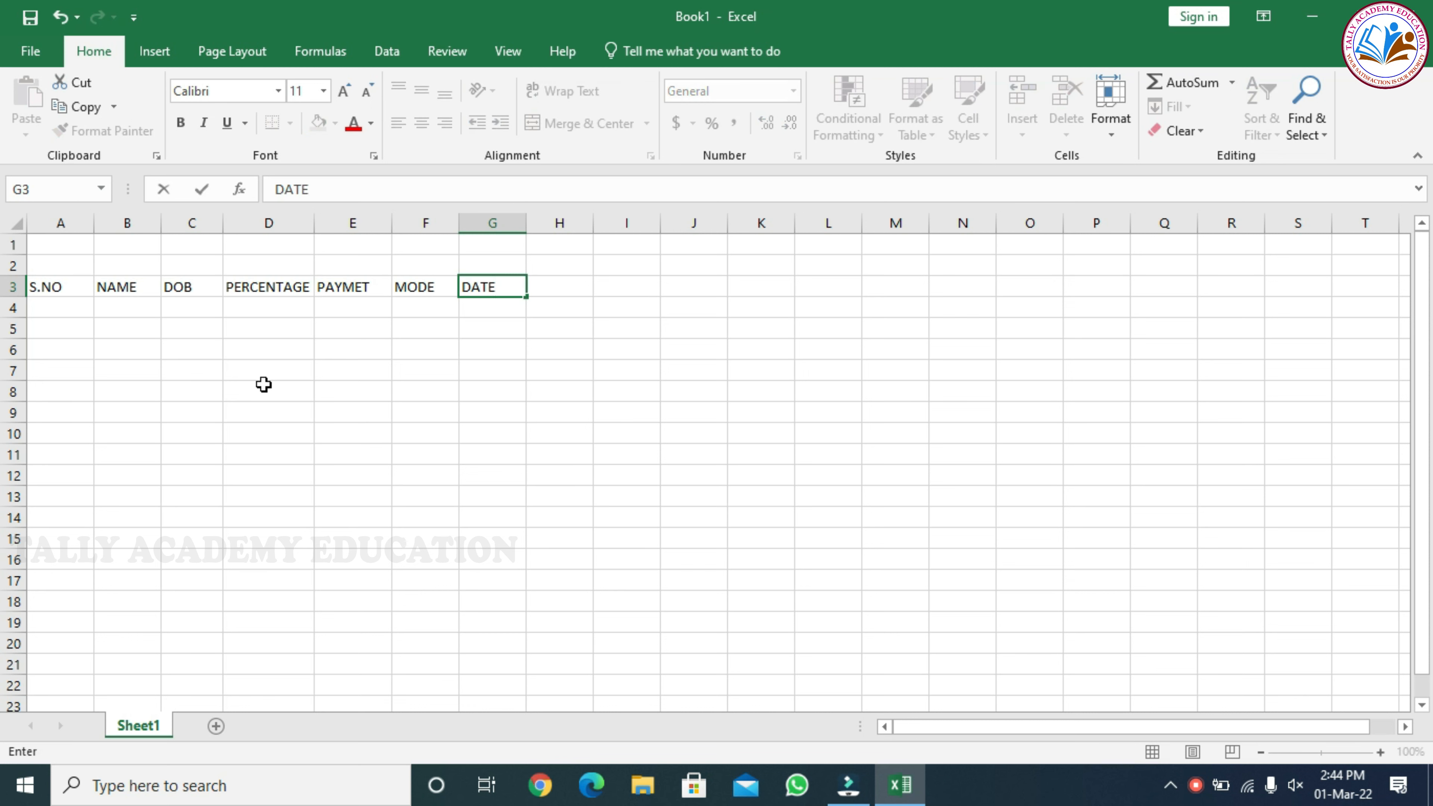
{"action": "key", "text": "Tab"}
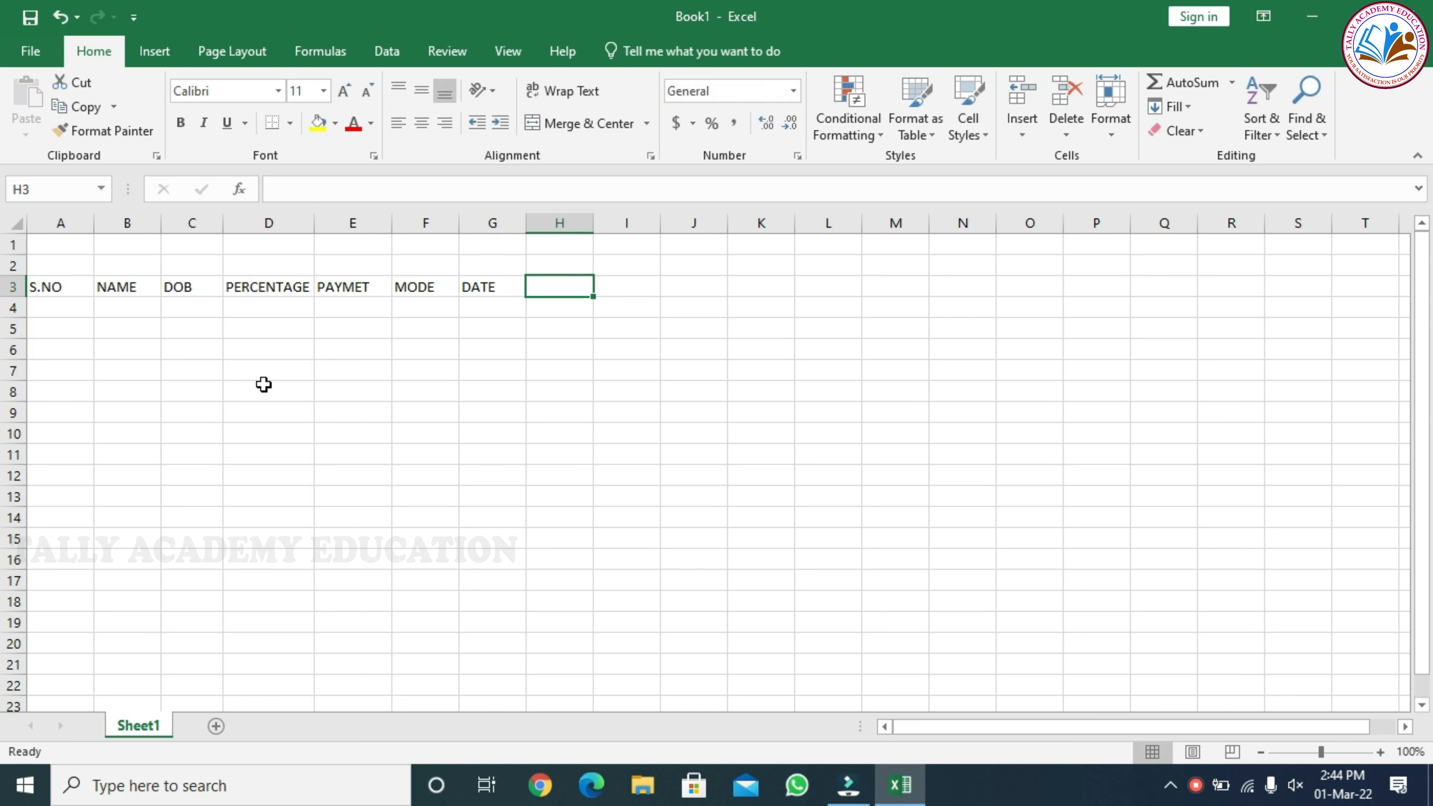
{"action": "type", "text": "TIME"}
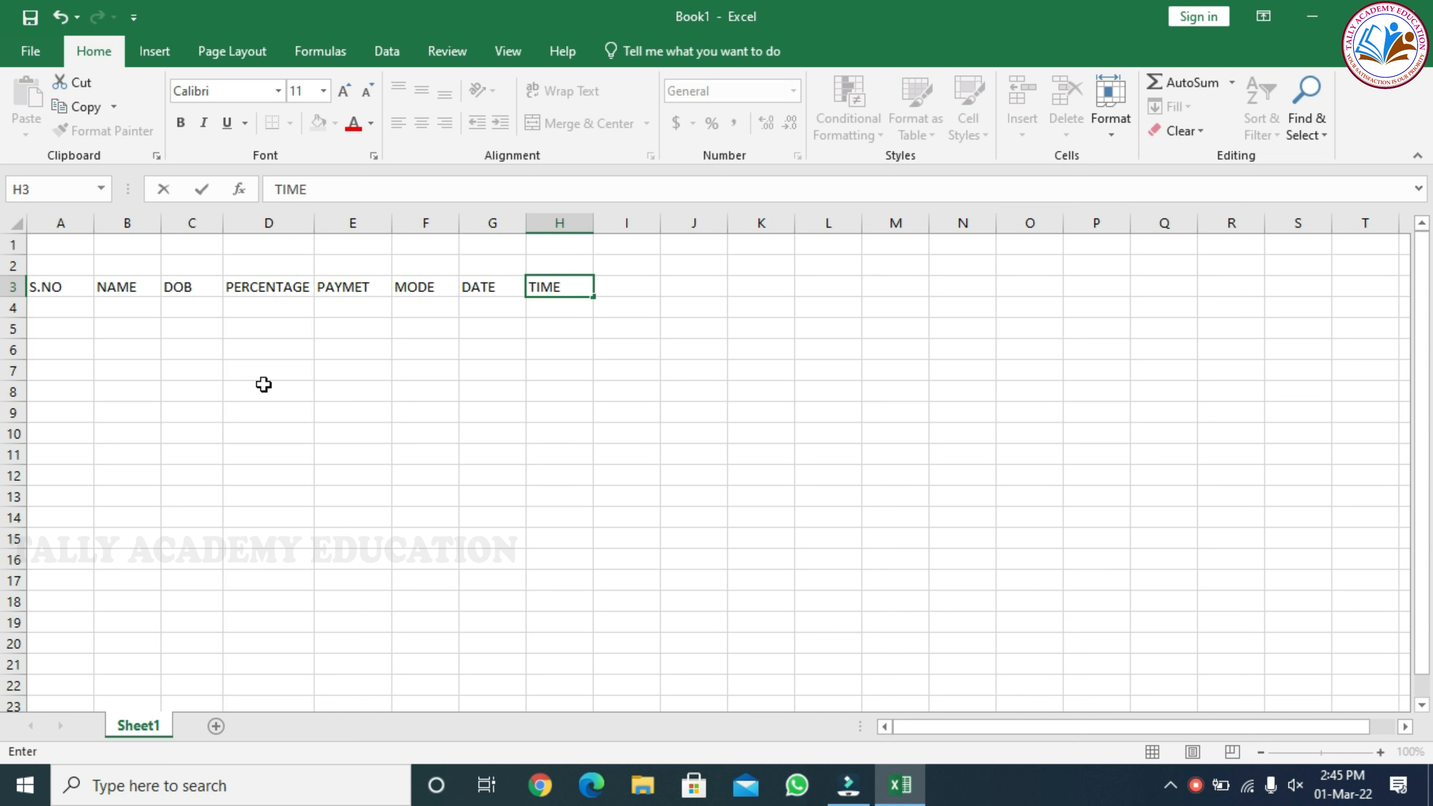
Number the rows under S.NO from 1 to 5 in A4:A8 by filling a series down from A4
{"action": "left_click", "coordinate": [85, 305]}
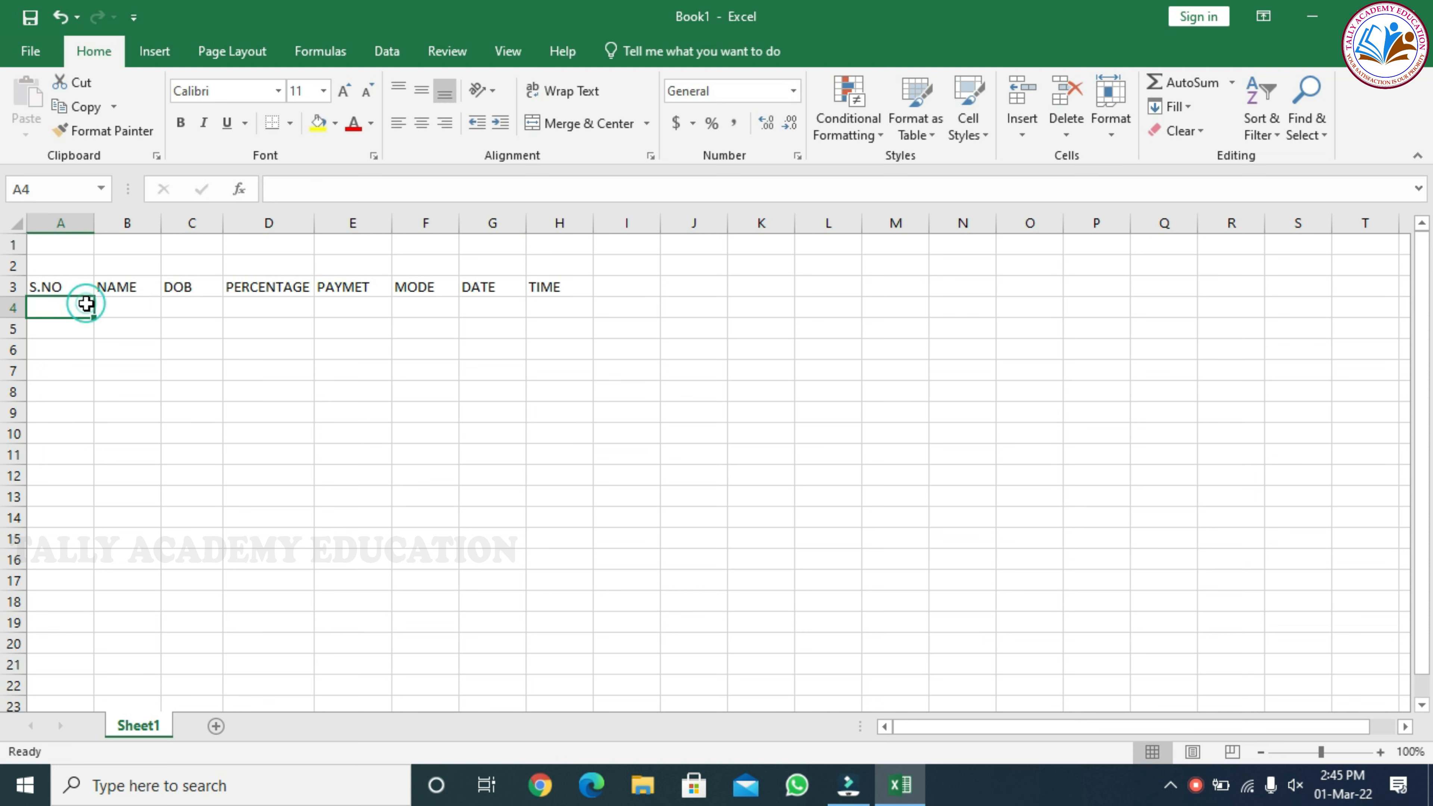
{"action": "type", "text": "1"}
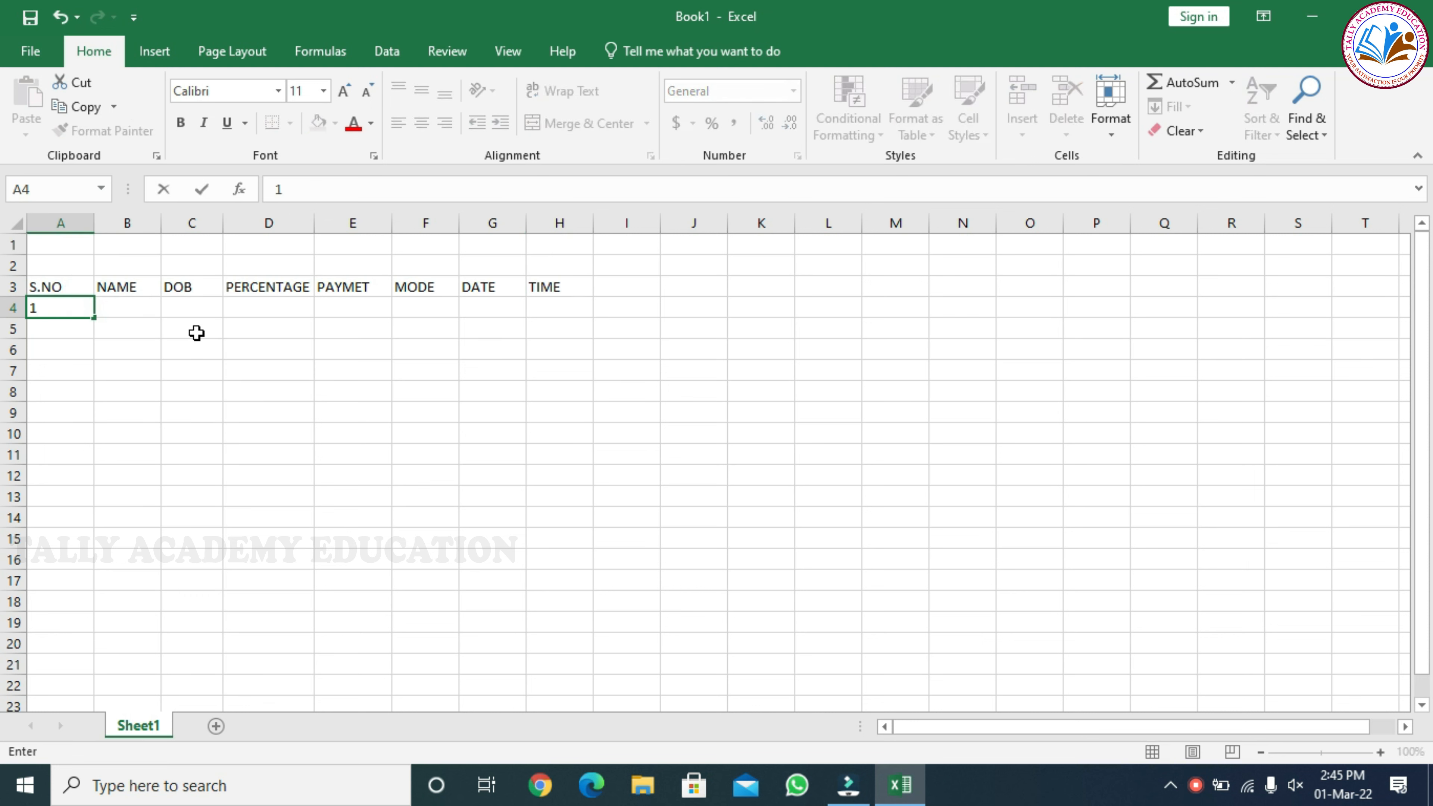
{"action": "key", "text": "Return"}
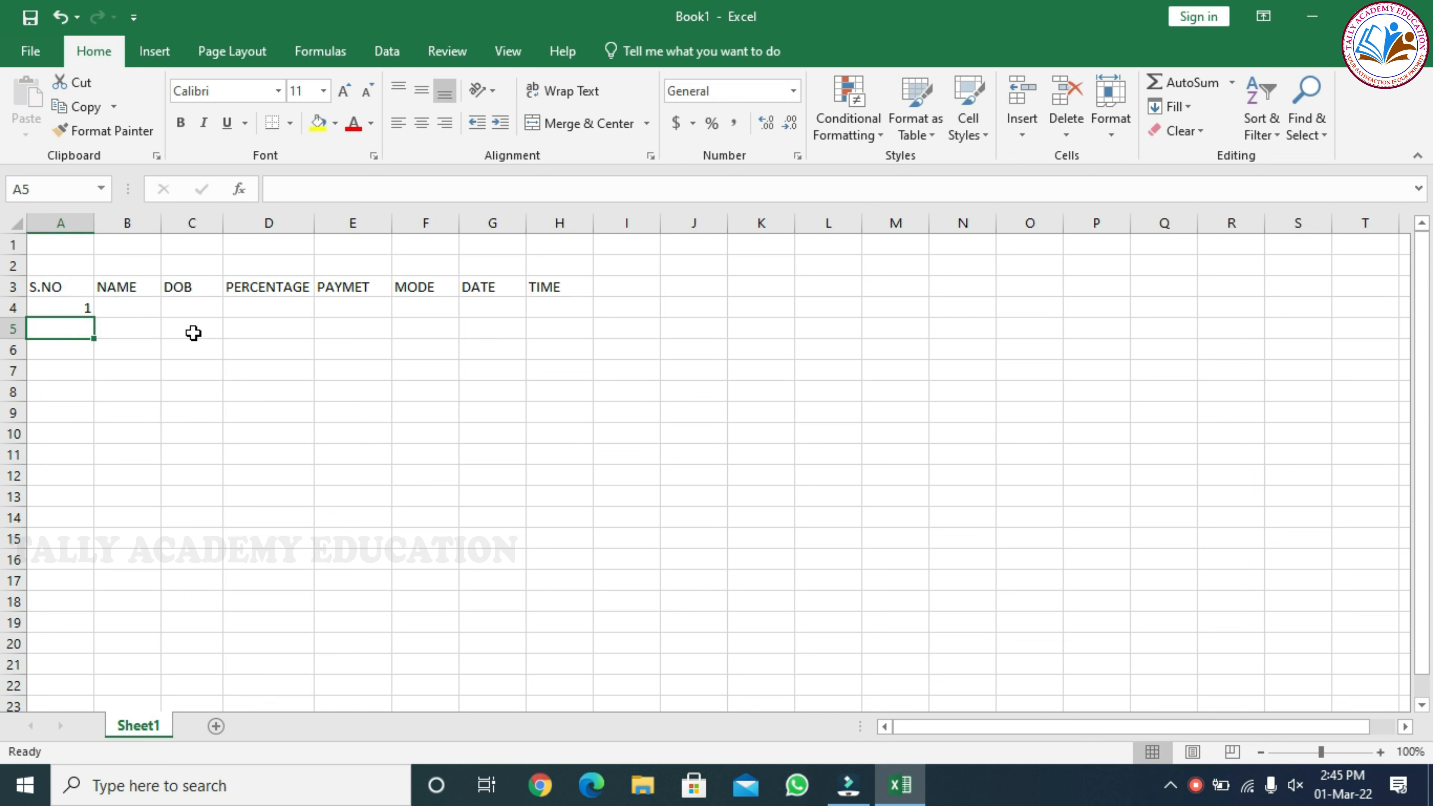
{"action": "left_click", "coordinate": [46, 306]}
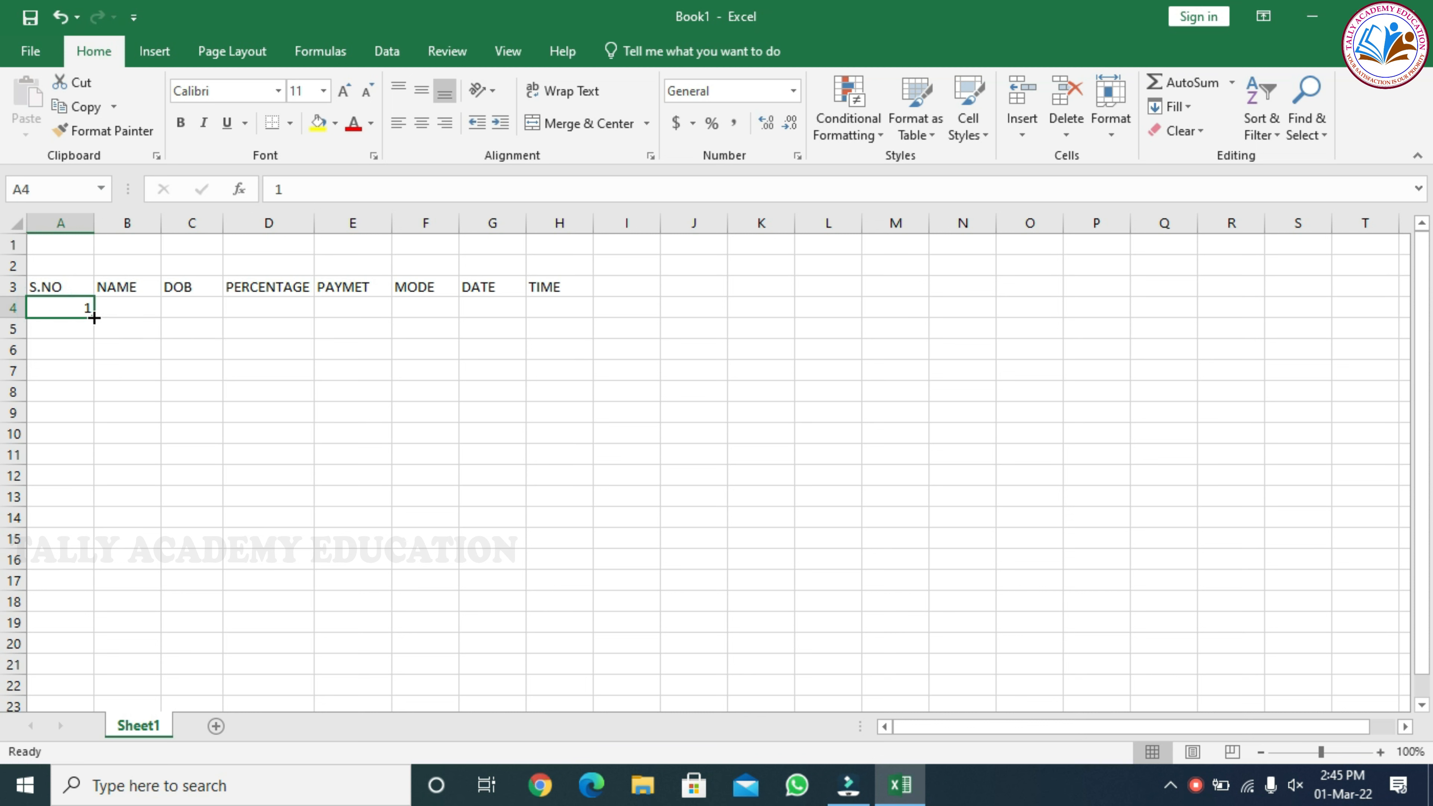
{"action": "left_click_drag", "start_coordinate": [94, 318], "coordinate": [93, 405]}
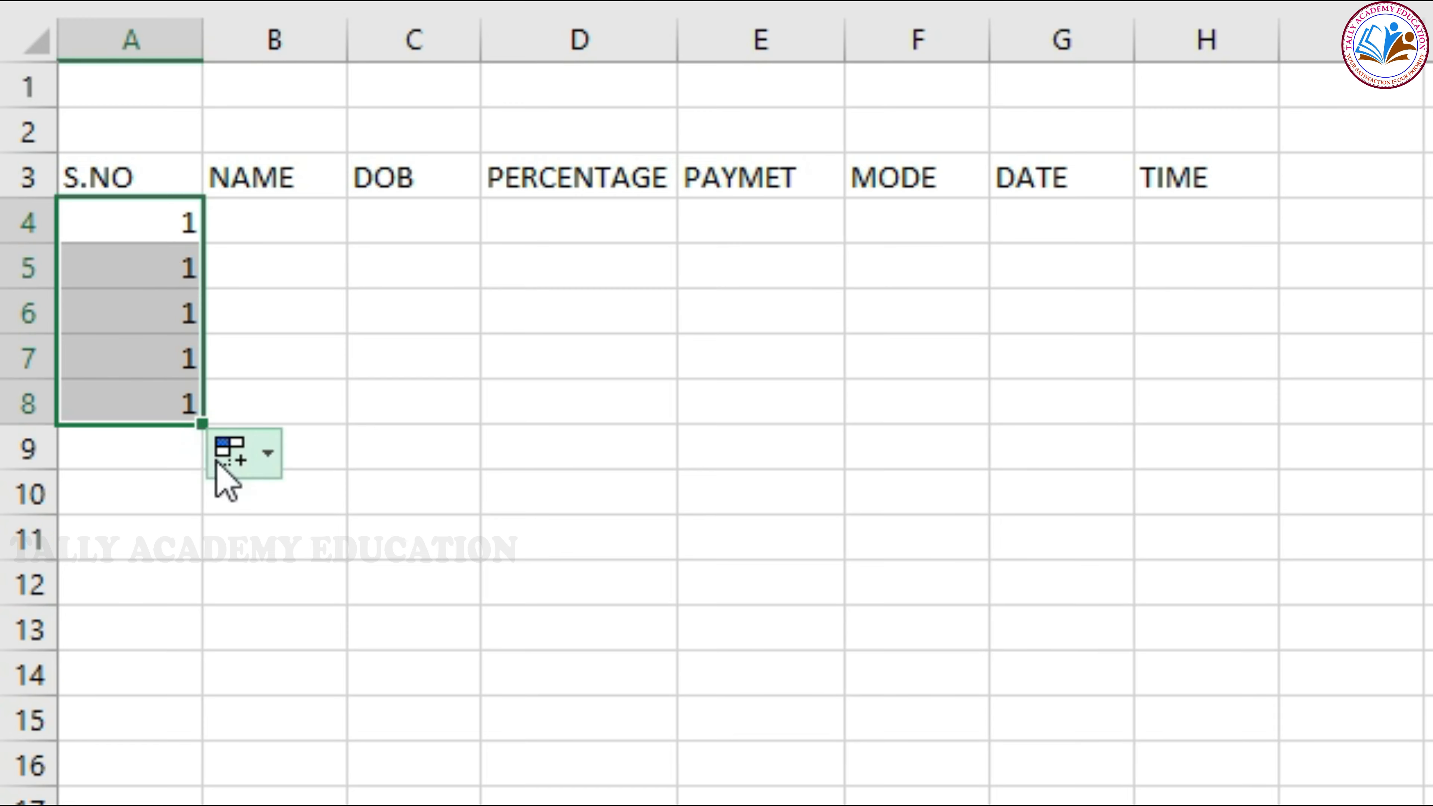
{"action": "left_click", "coordinate": [271, 456]}
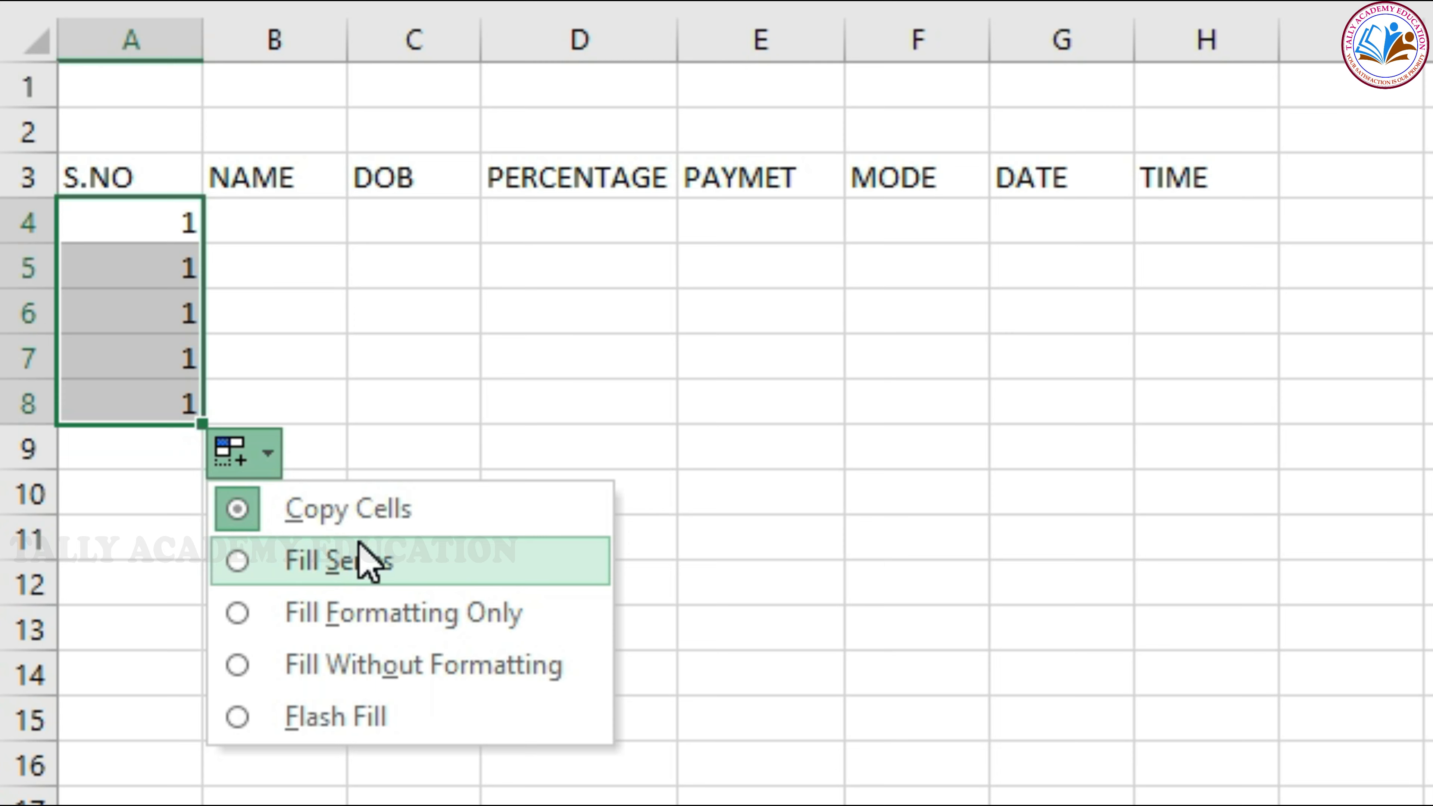
{"action": "left_click", "coordinate": [378, 557]}
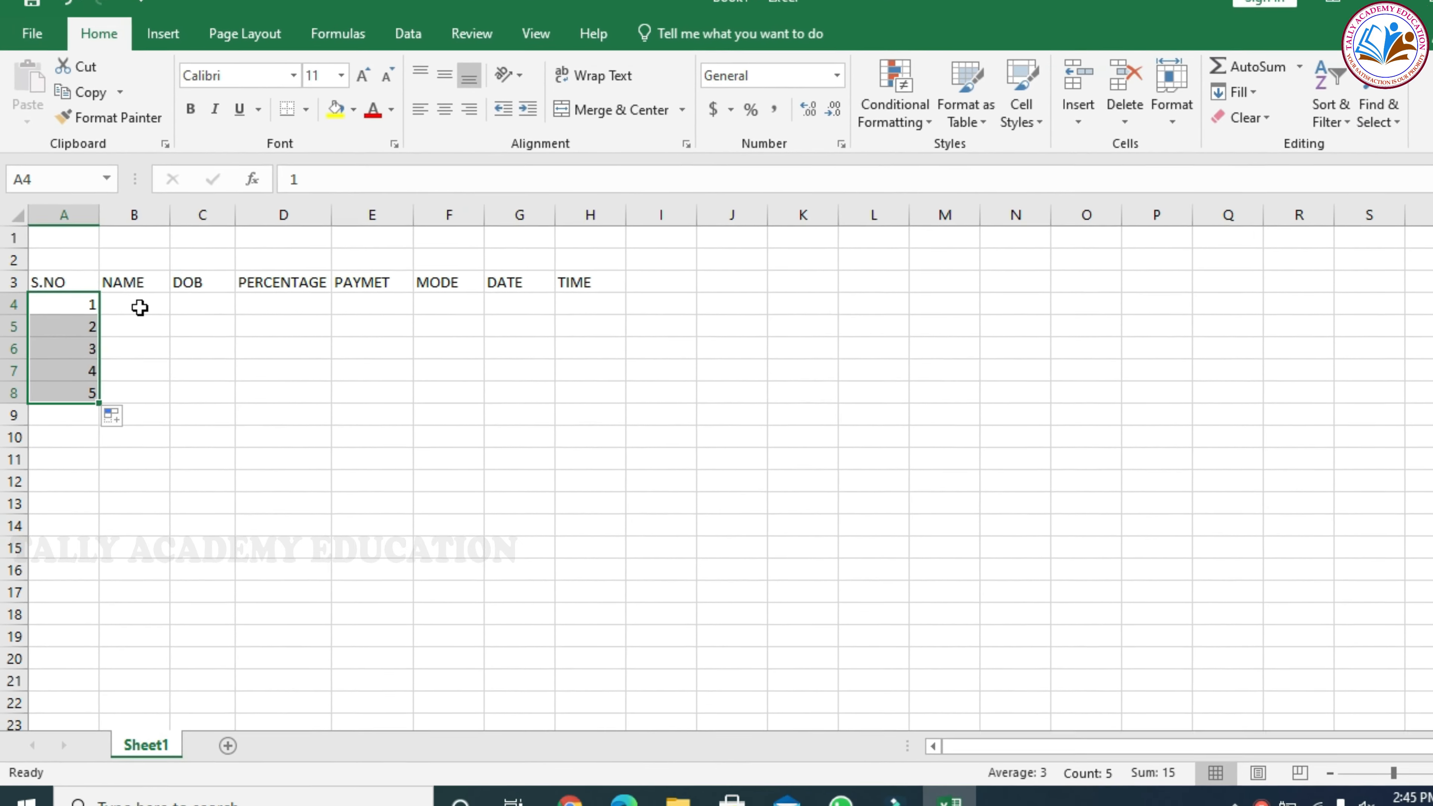
Enter the five people's names under the NAME heading in cells B4 to B8
{"action": "left_click", "coordinate": [276, 241]}
{"action": "type", "text": "VARUN"}
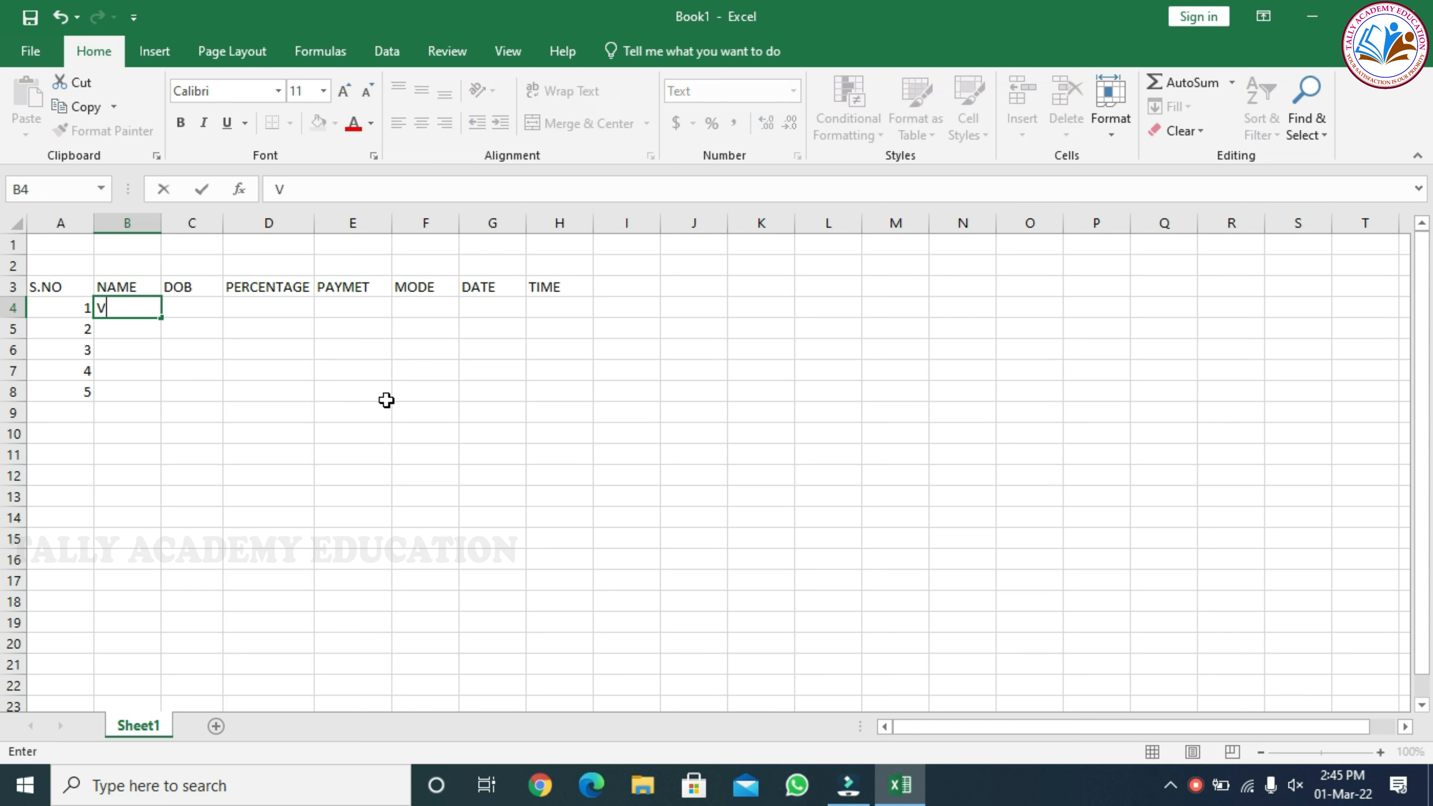
{"action": "key", "text": "Return"}
{"action": "type", "text": "RAVI"}
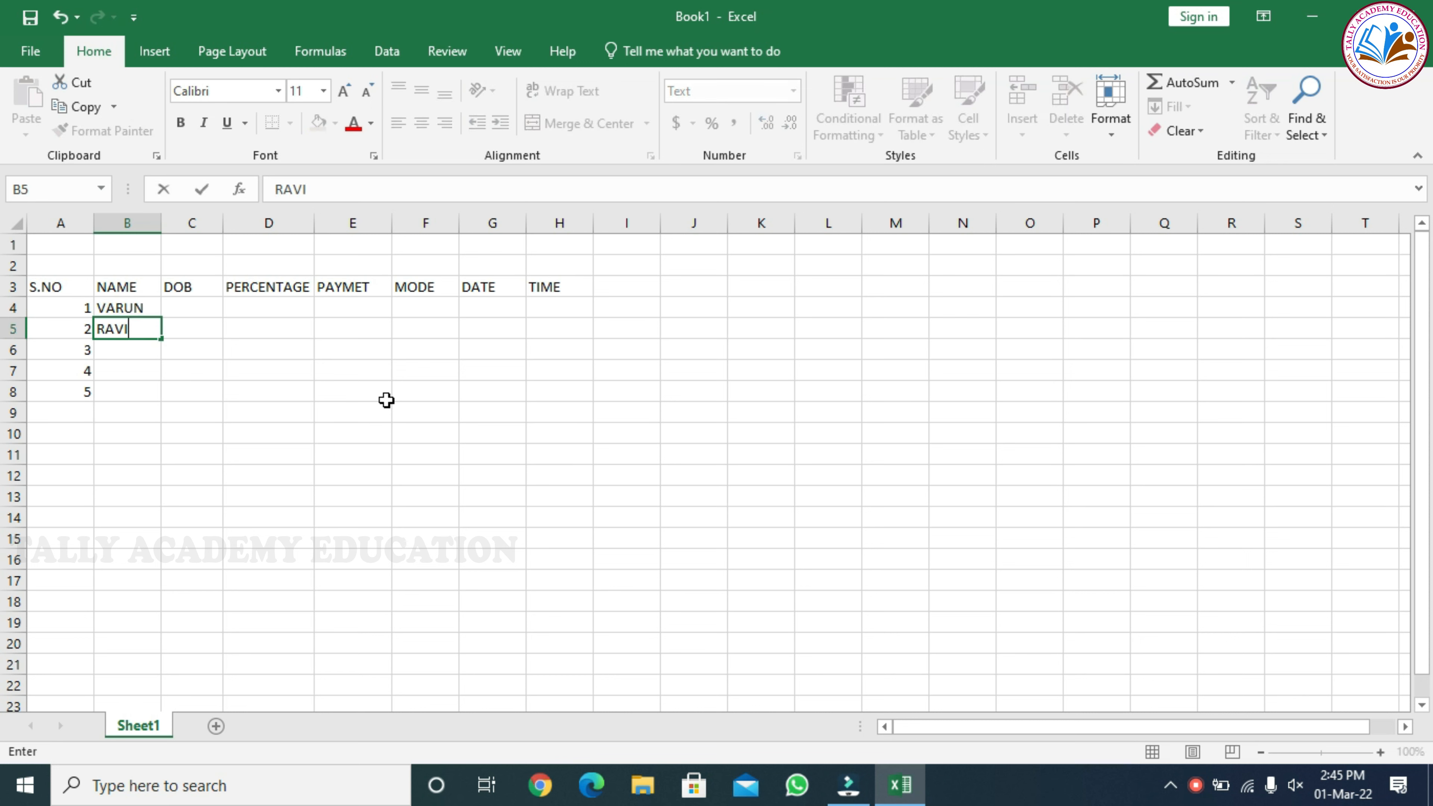
{"action": "key", "text": "Return"}
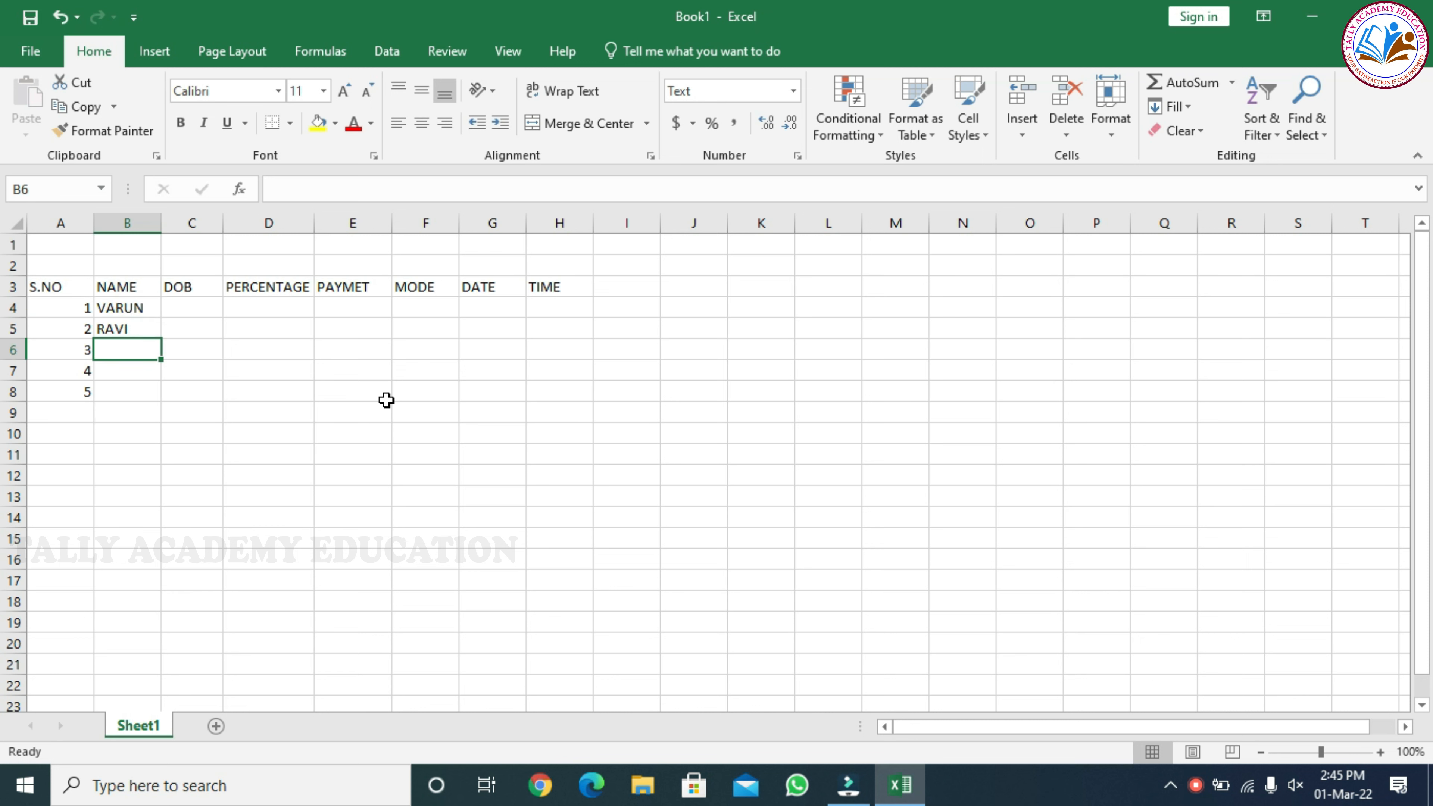
{"action": "type", "text": "BALA"}
{"action": "key", "text": "Return"}
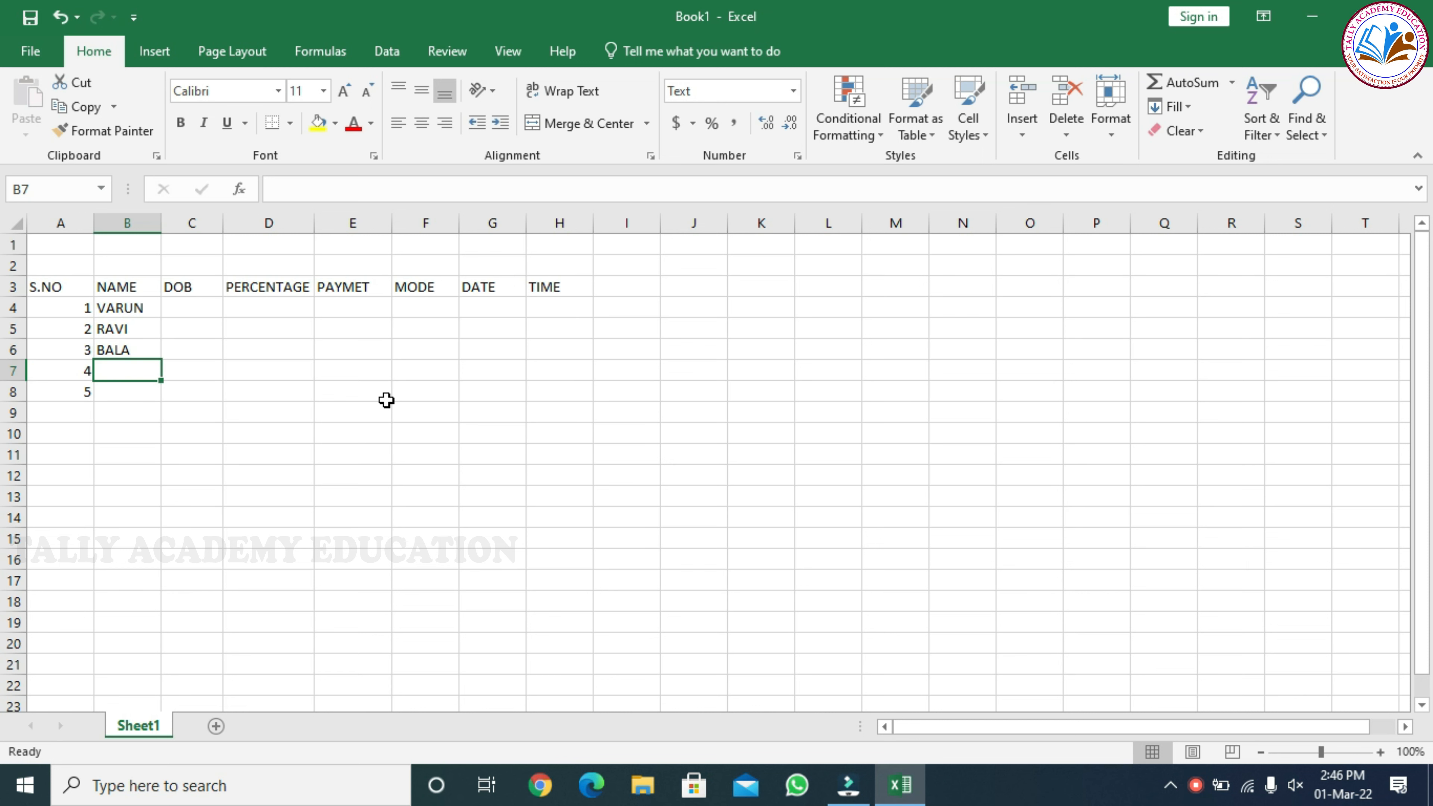
{"action": "type", "text": "KUMAR"}
{"action": "key", "text": "Return"}
{"action": "type", "text": "GANESH"}
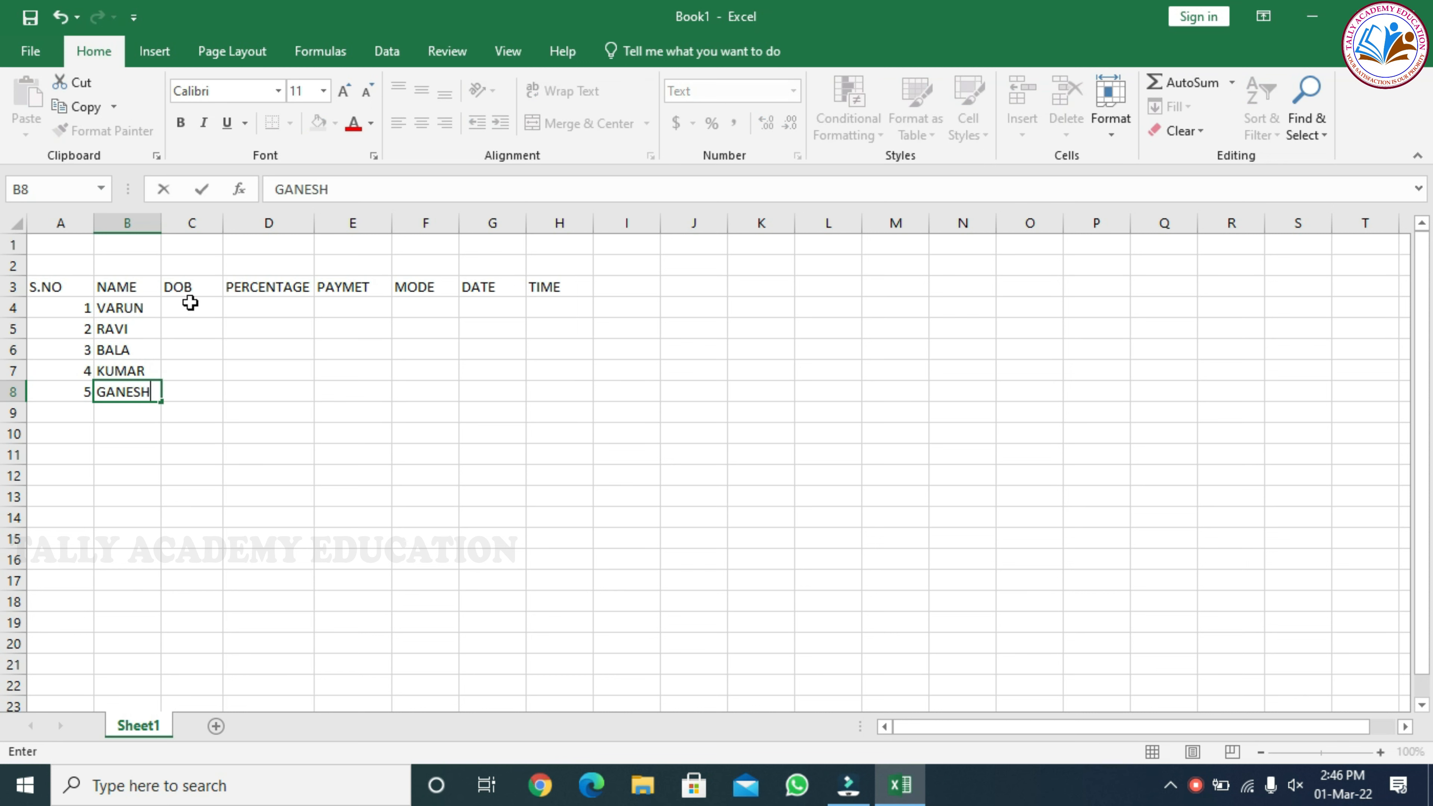
{"action": "left_click", "coordinate": [179, 307]}
Examine the number formats offered for the names in B4:B8 and compare the formats of cells B4 and C4
{"action": "left_click_drag", "start_coordinate": [135, 307], "coordinate": [138, 389]}
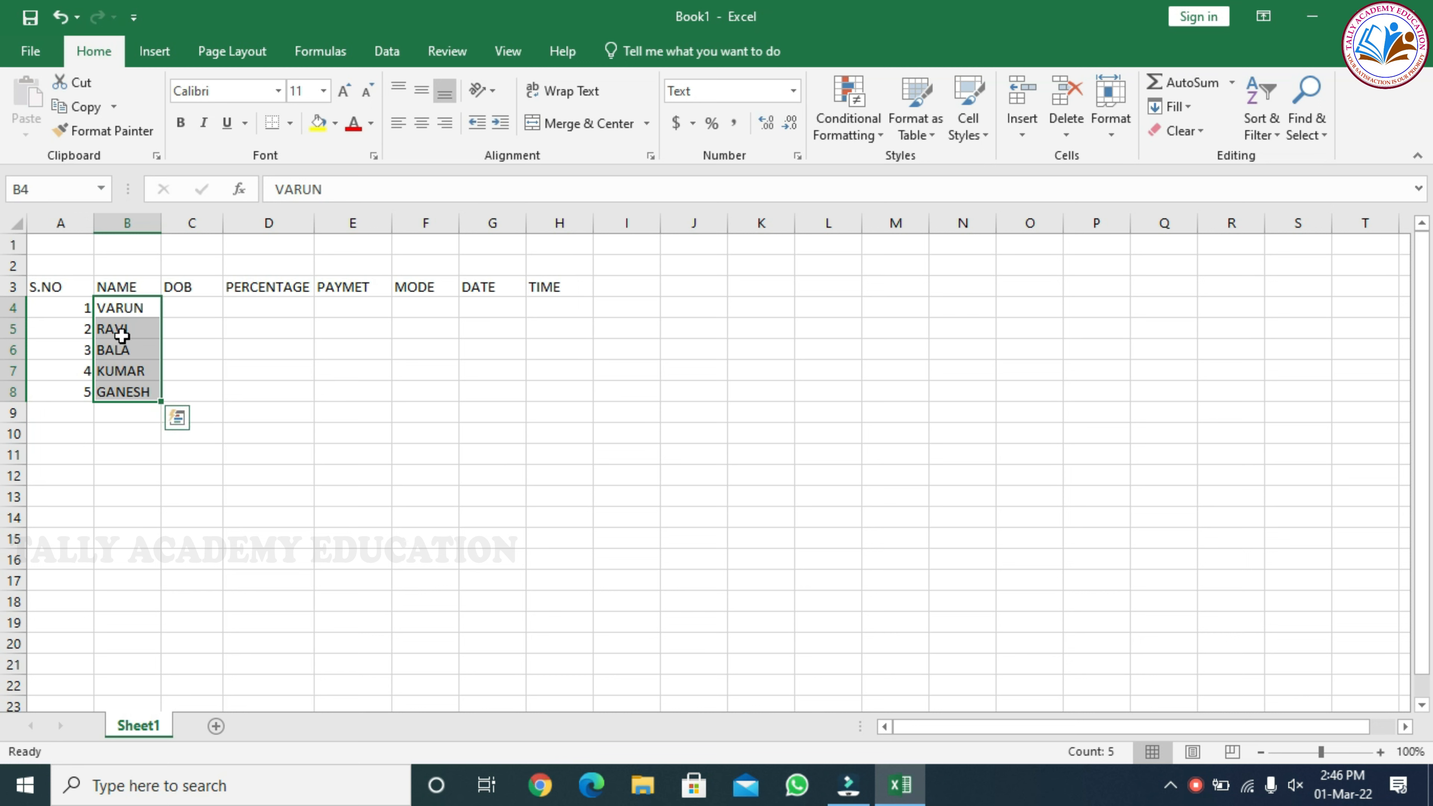
{"action": "left_click", "coordinate": [795, 92]}
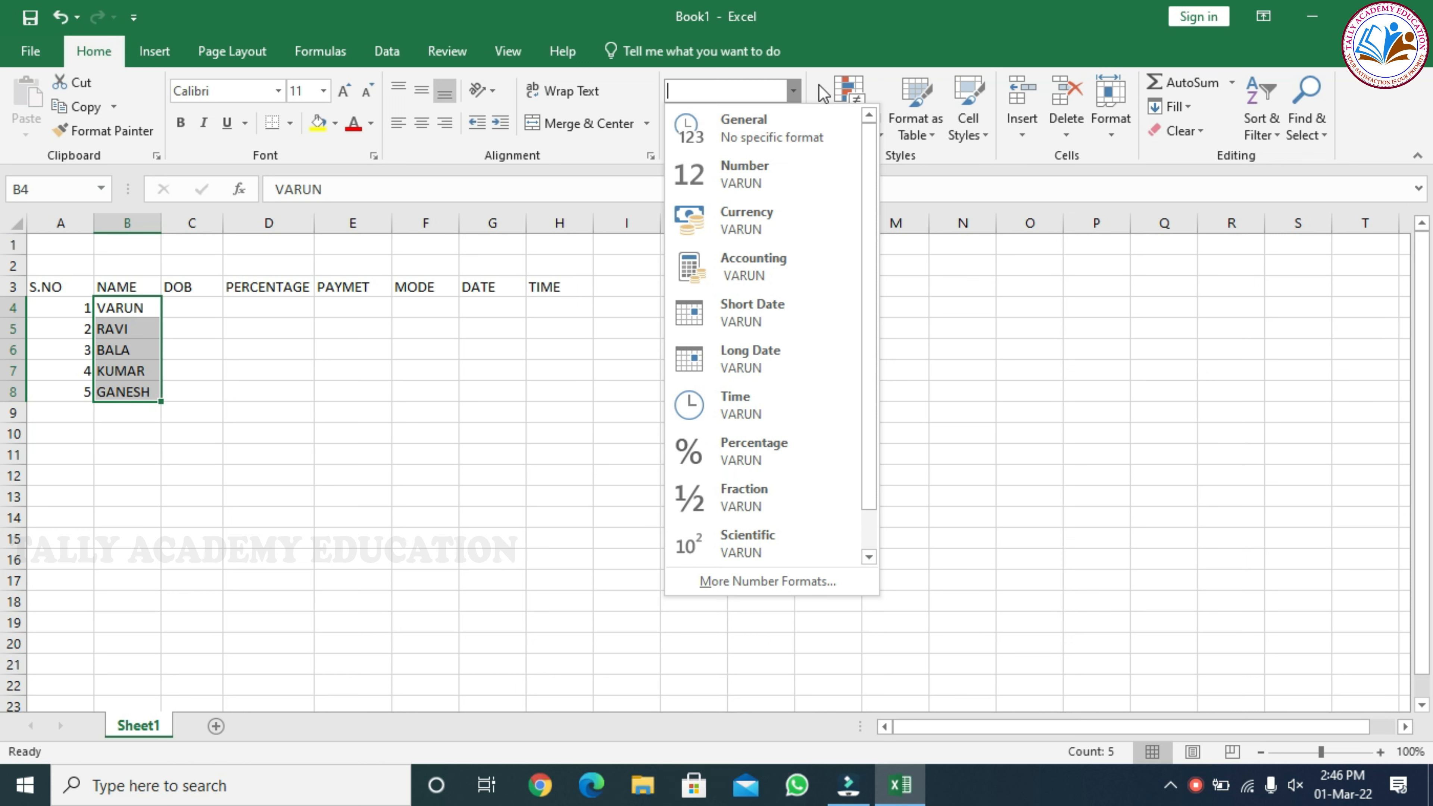
{"action": "left_click", "coordinate": [797, 91]}
{"action": "left_click", "coordinate": [178, 311]}
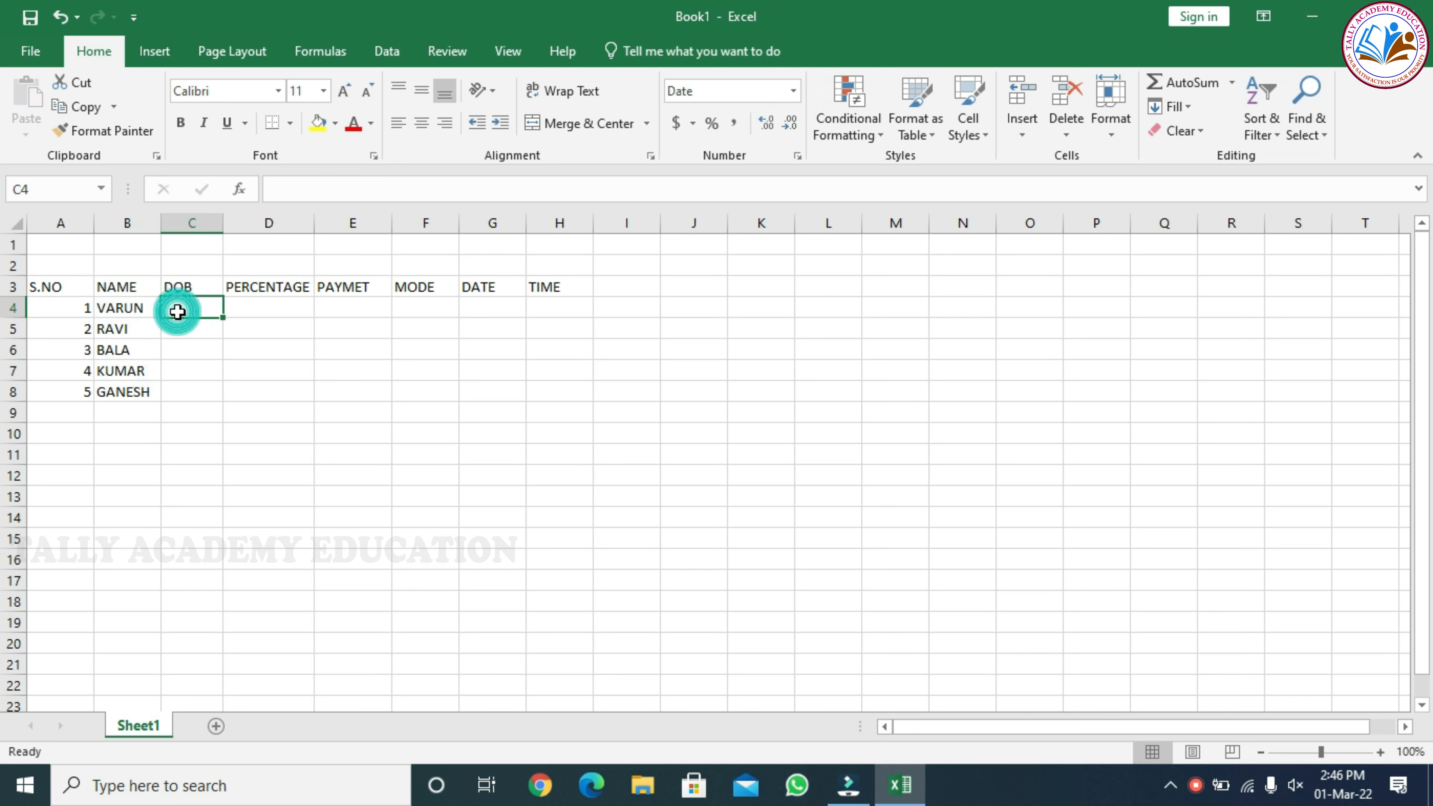
{"action": "left_click", "coordinate": [116, 307]}
{"action": "left_click", "coordinate": [207, 307]}
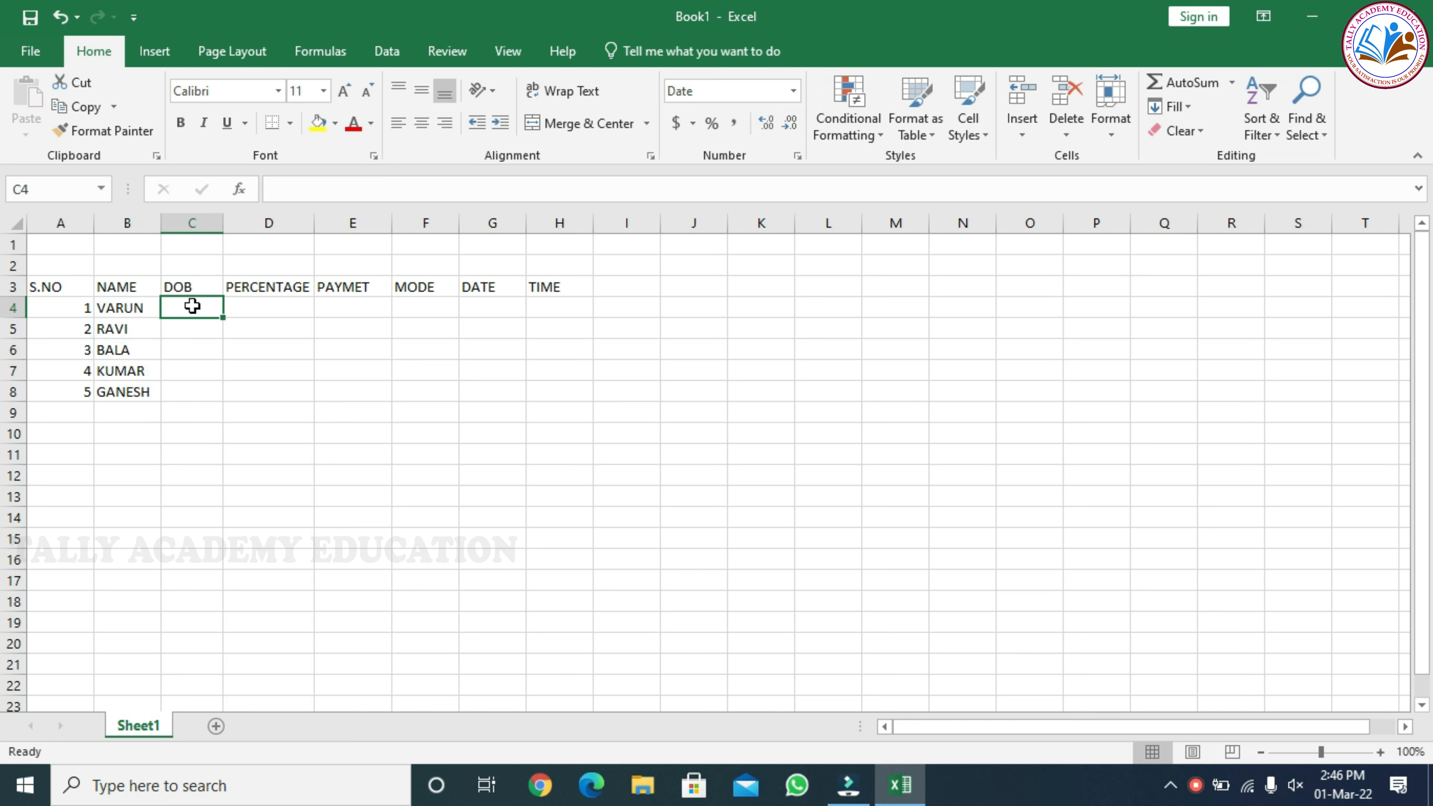
Format the DOB cells C4:C8 as dates of type 3-14-12 with the English (United States) locale
{"action": "left_click_drag", "start_coordinate": [205, 307], "coordinate": [206, 393]}
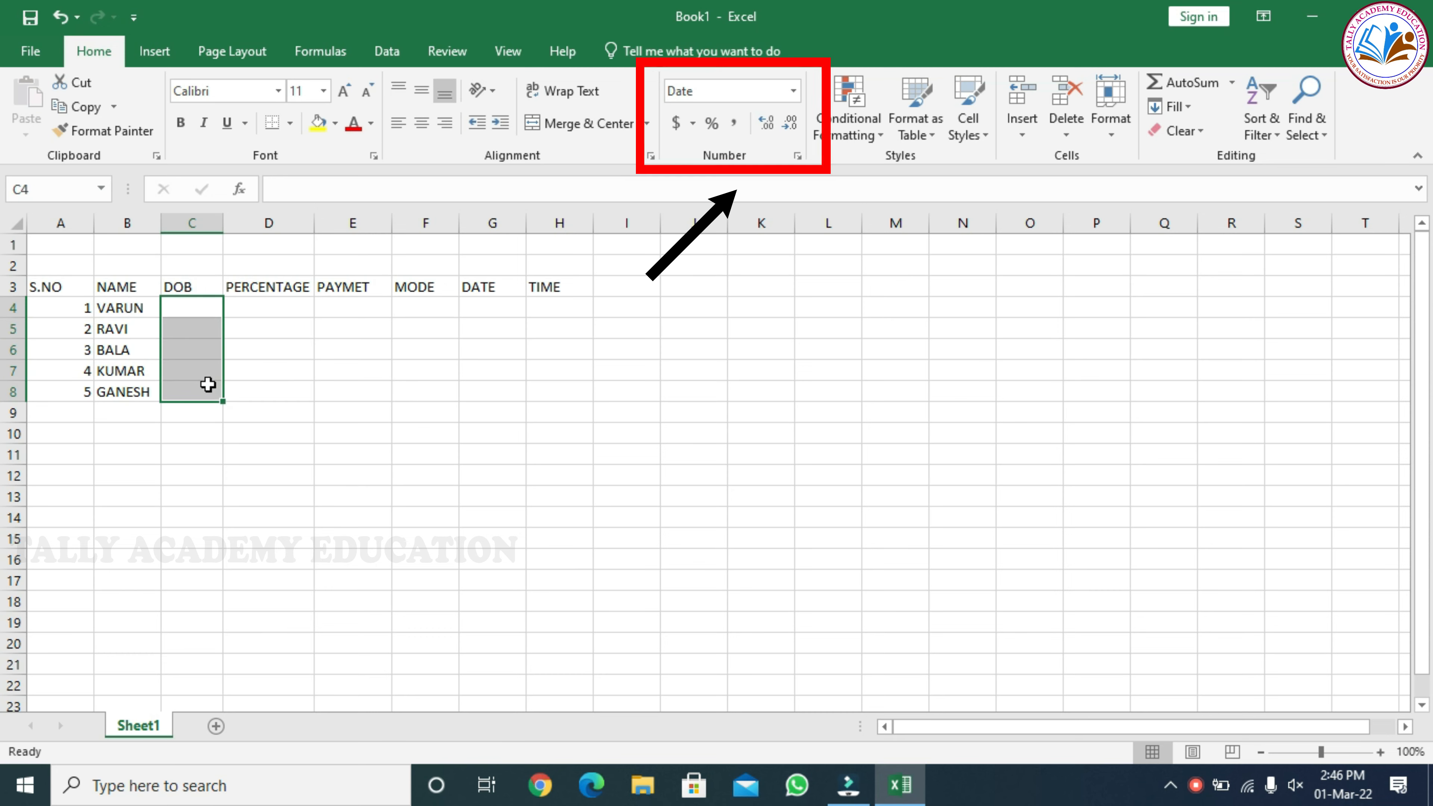
{"action": "left_click", "coordinate": [797, 157]}
{"action": "left_click", "coordinate": [873, 262]}
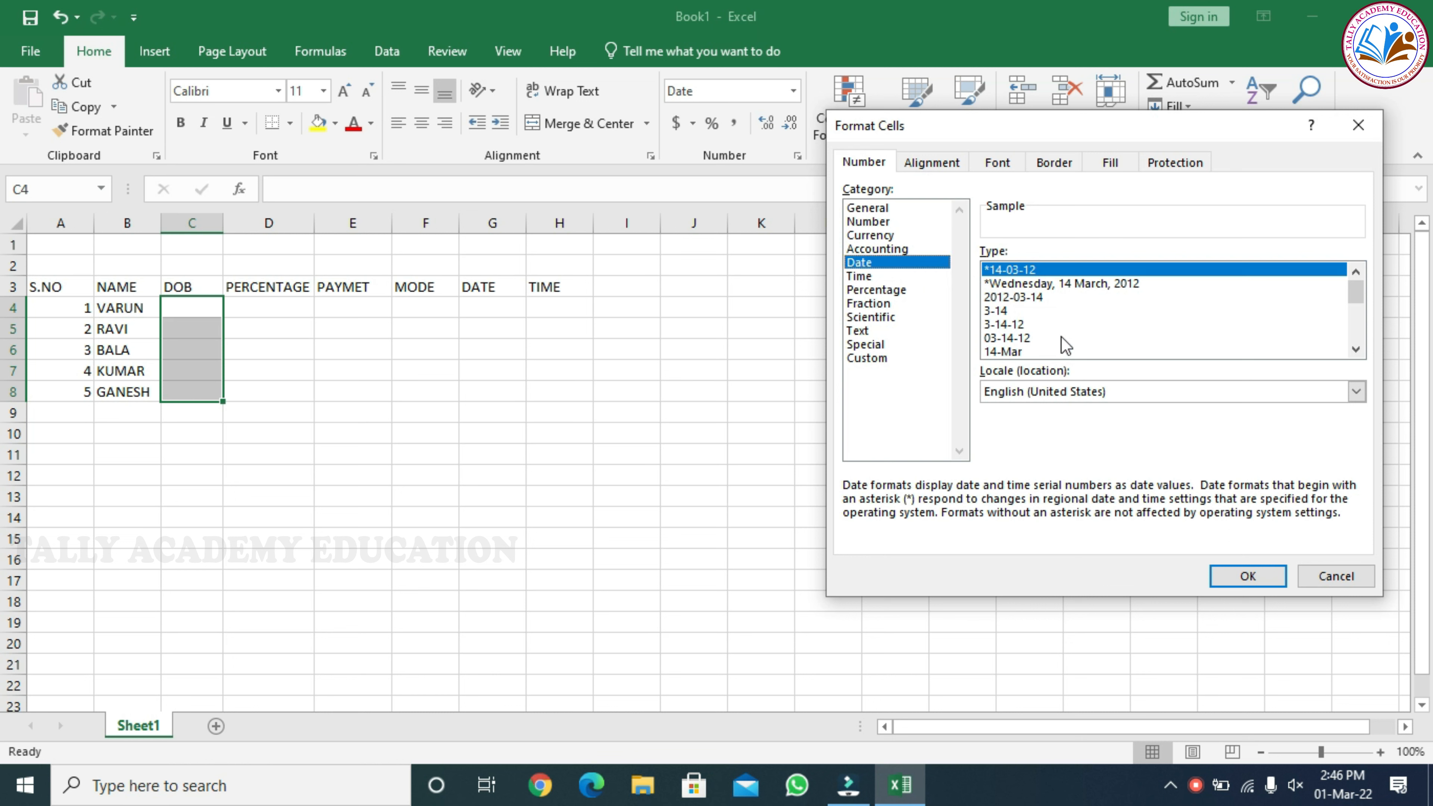
{"action": "left_click", "coordinate": [1355, 350]}
{"action": "left_click", "coordinate": [1355, 350]}
{"action": "scroll", "coordinate": [1355, 352], "scroll_direction": "down", "scroll_amount": 2}
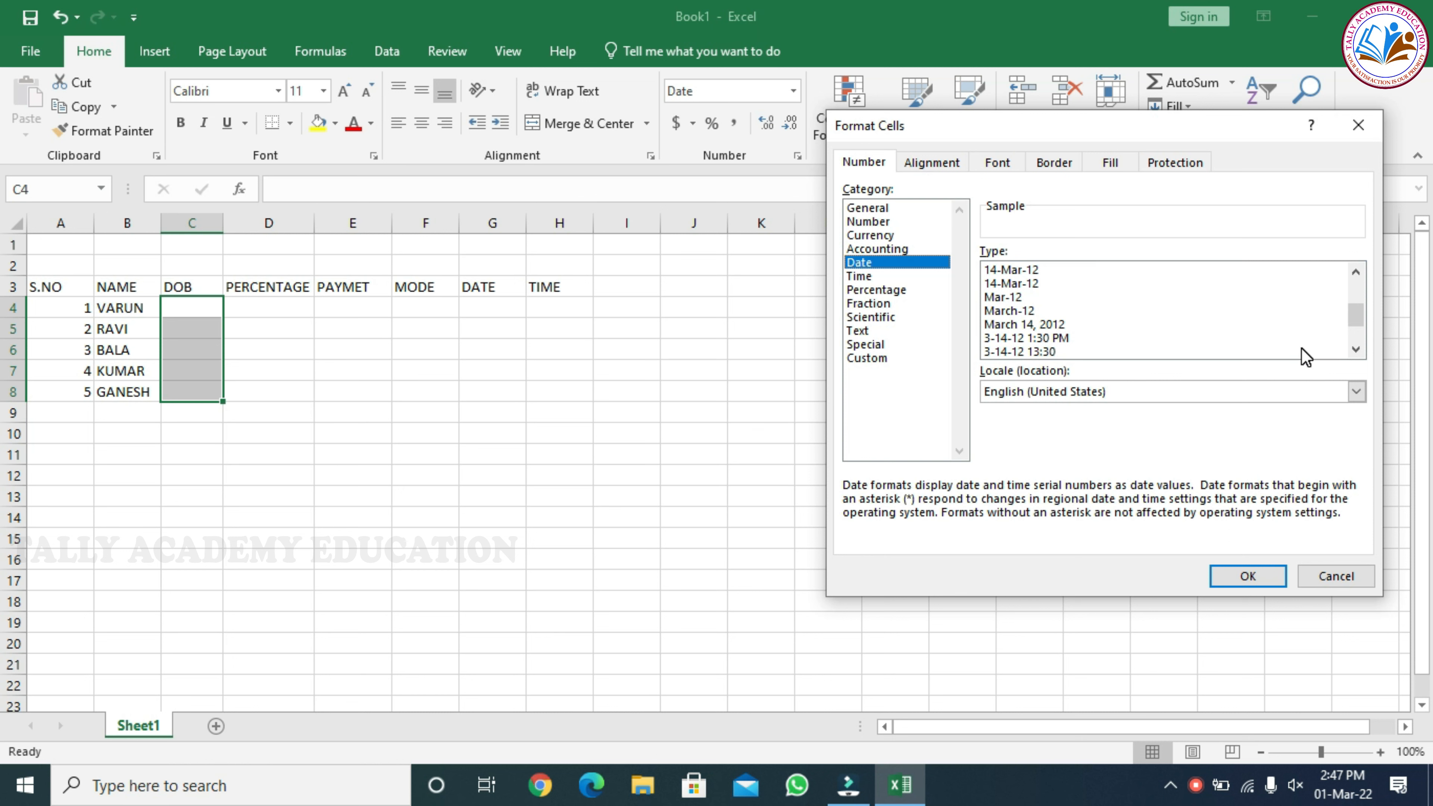
{"action": "mouse_move", "coordinate": [1355, 316]}
{"action": "left_mouse_down"}
{"action": "mouse_move", "coordinate": [1354, 279]}
{"action": "mouse_move", "coordinate": [1352, 313]}
{"action": "left_mouse_up"}
{"action": "left_click", "coordinate": [1001, 281]}
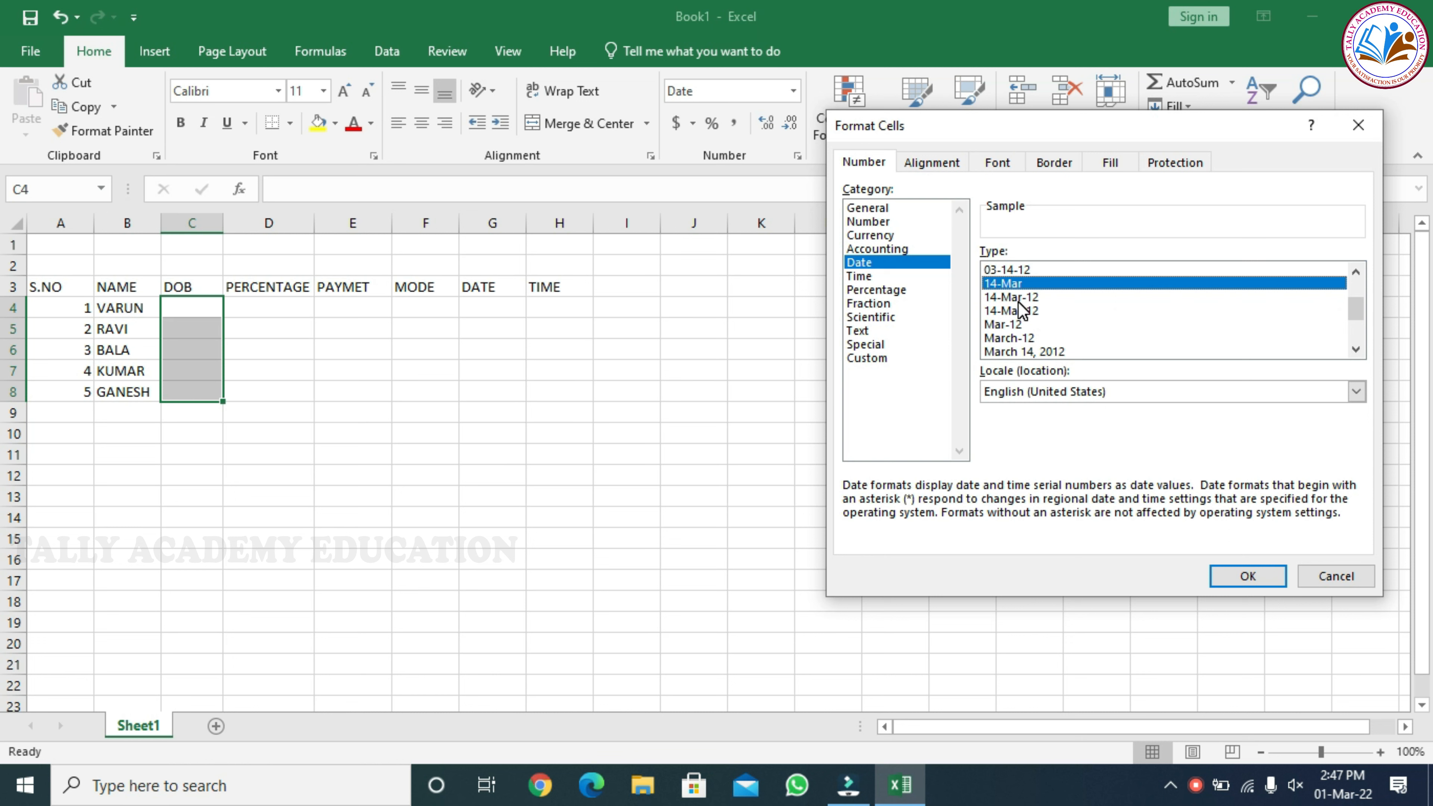
{"action": "left_click_drag", "start_coordinate": [1353, 309], "coordinate": [1313, 277]}
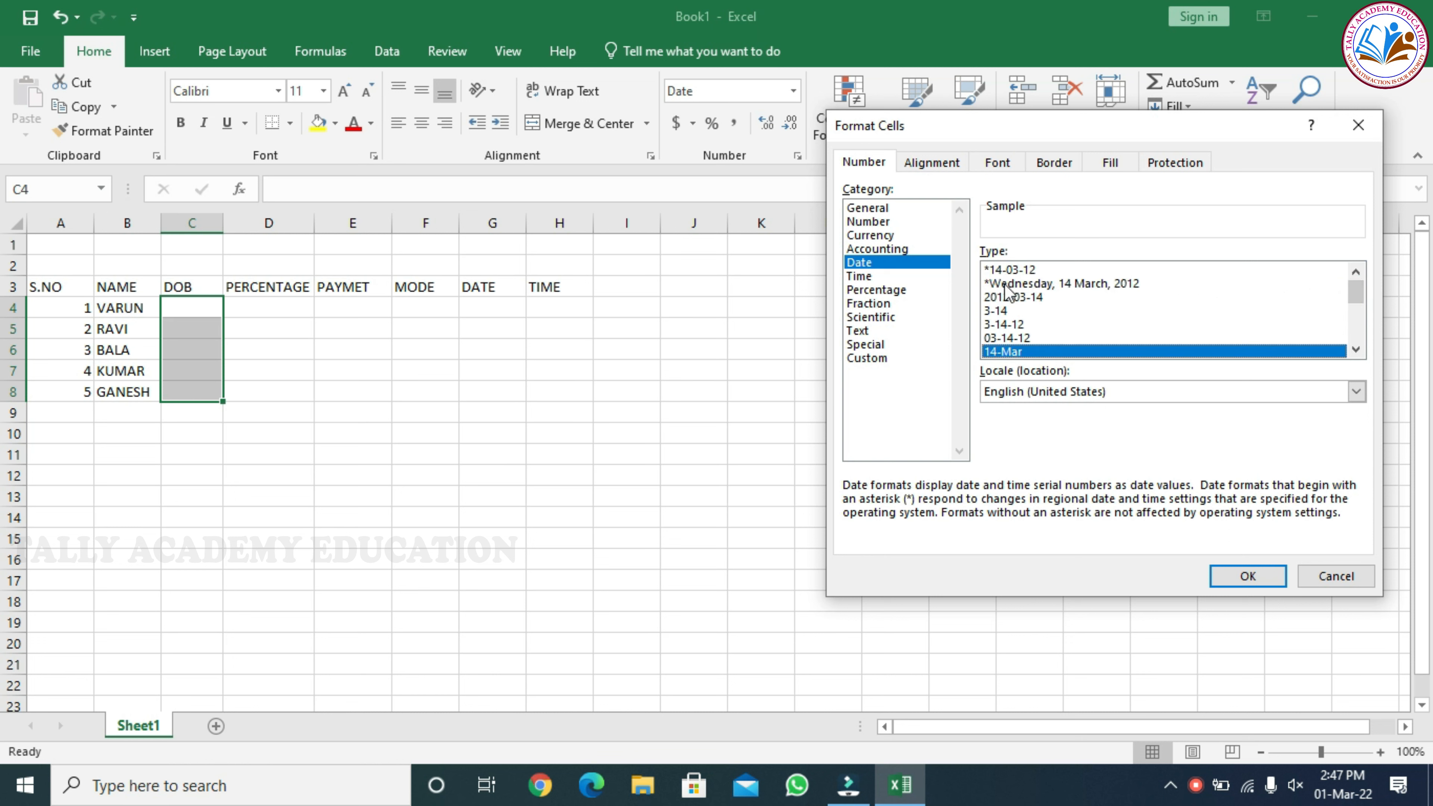
{"action": "left_click", "coordinate": [1012, 324]}
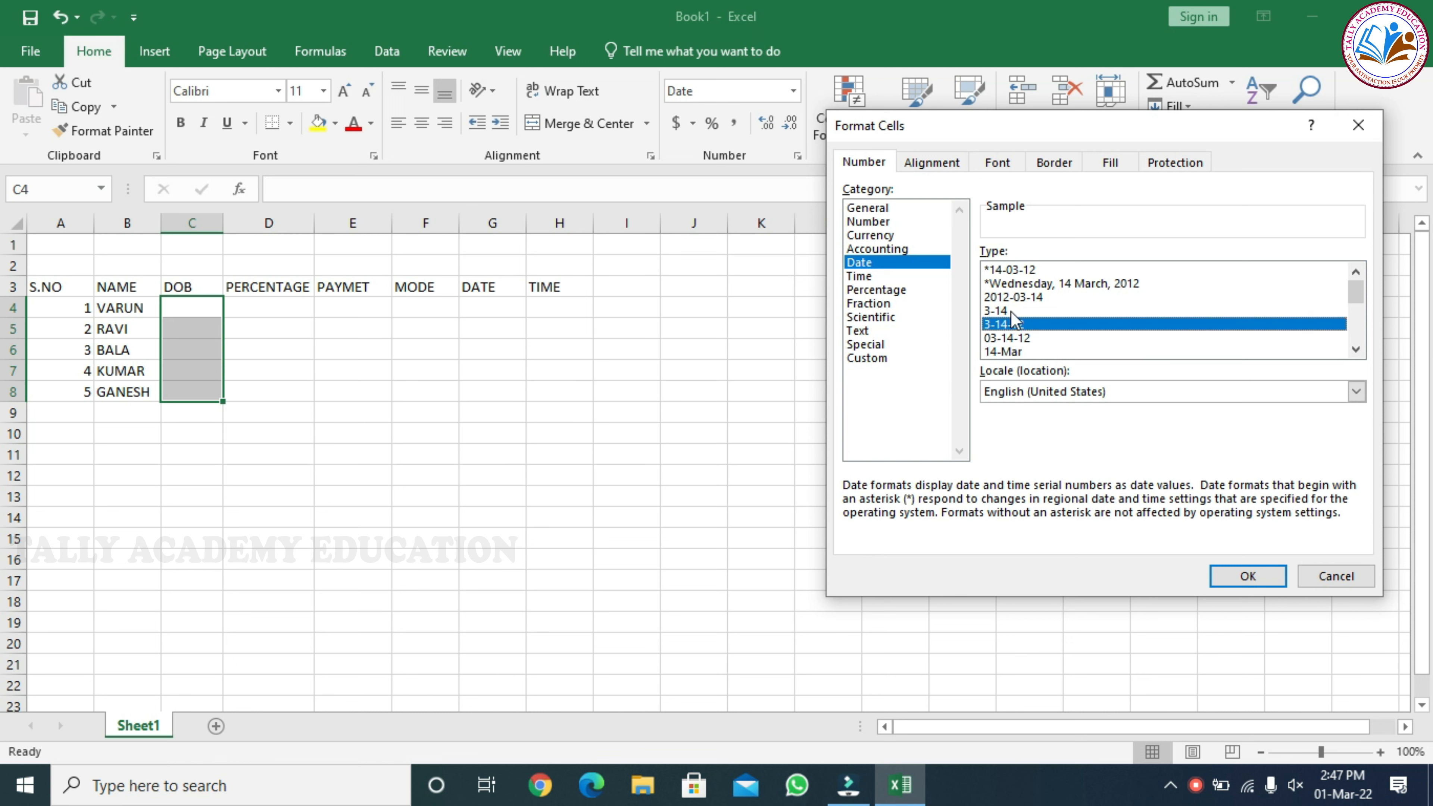
{"action": "left_click", "coordinate": [1248, 575]}
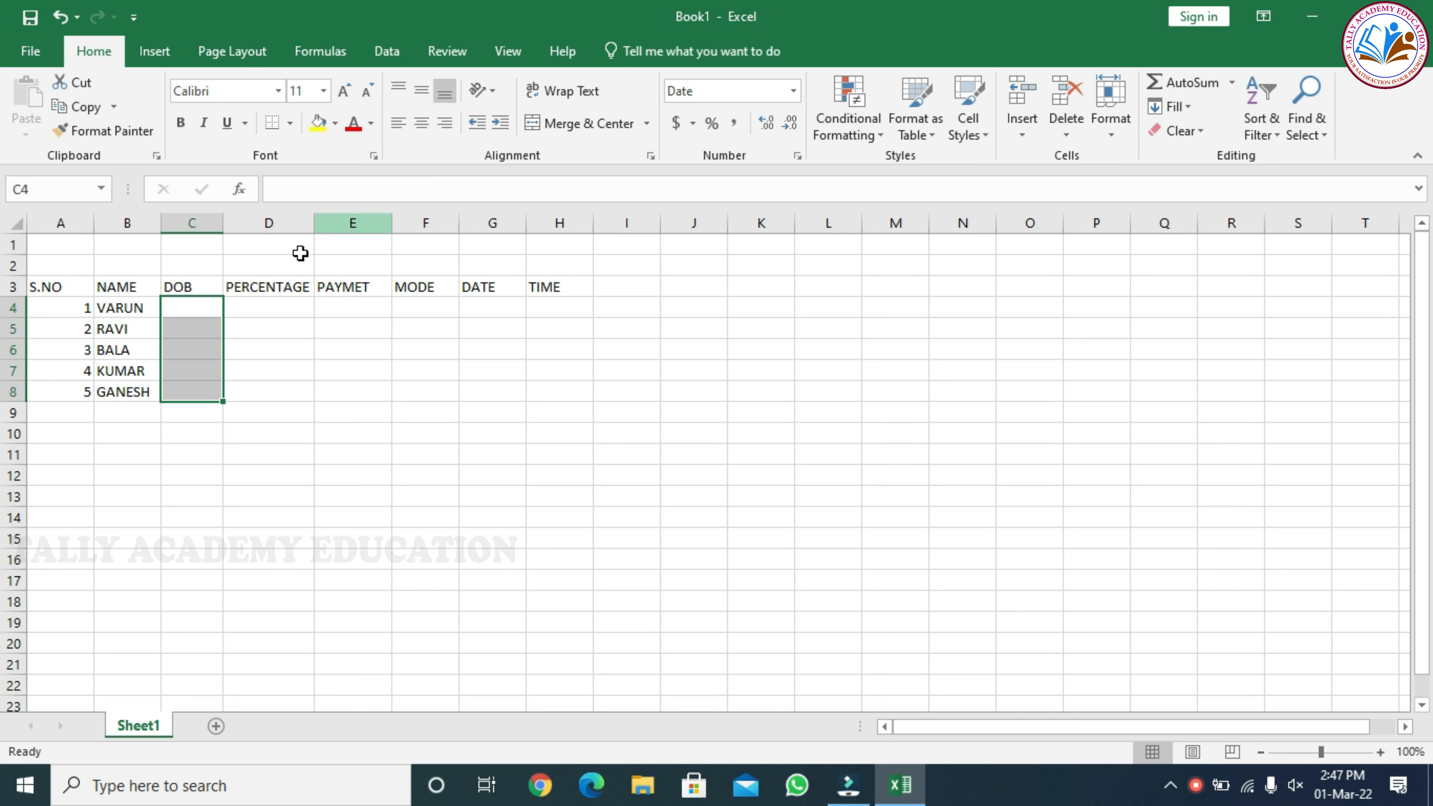
Enter the first person's date of birth in cell C4, in day-month-year order
{"action": "left_click_drag", "start_coordinate": [165, 310], "coordinate": [165, 327]}
{"action": "left_click", "coordinate": [164, 310]}
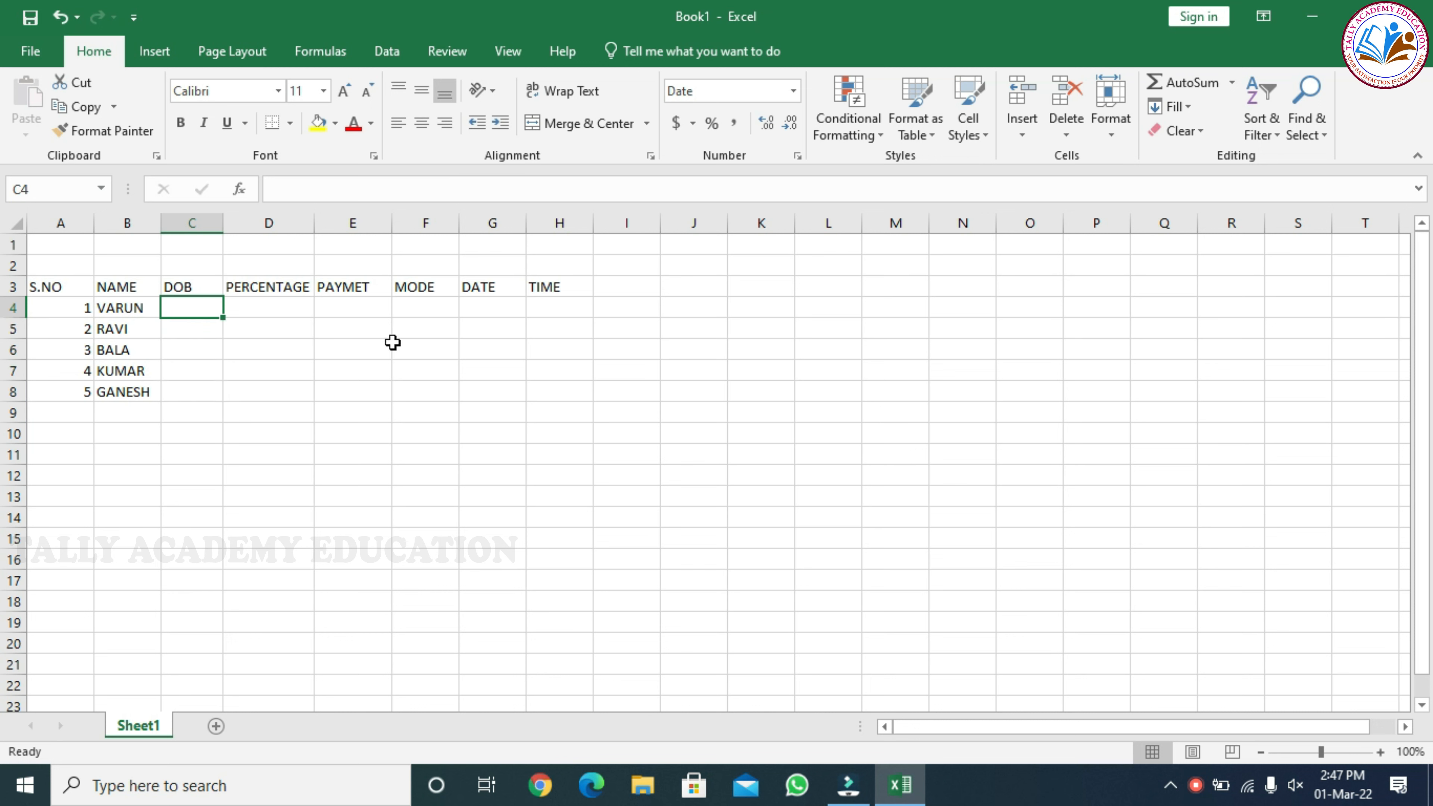
{"action": "type", "text": "02"}
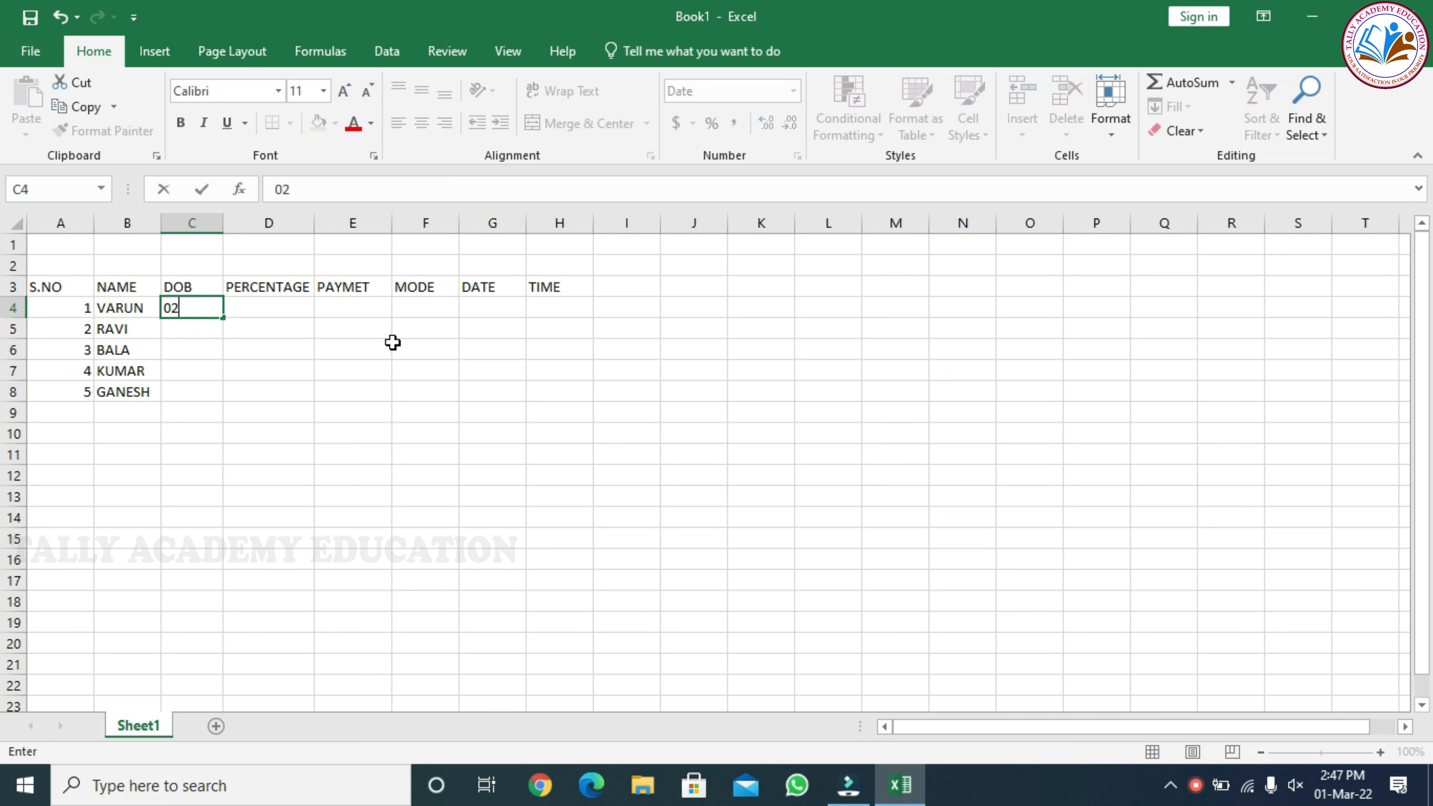
{"action": "type", "text": "-03-166"}
{"action": "type", "text": "995"}
{"action": "key", "text": "Return"}
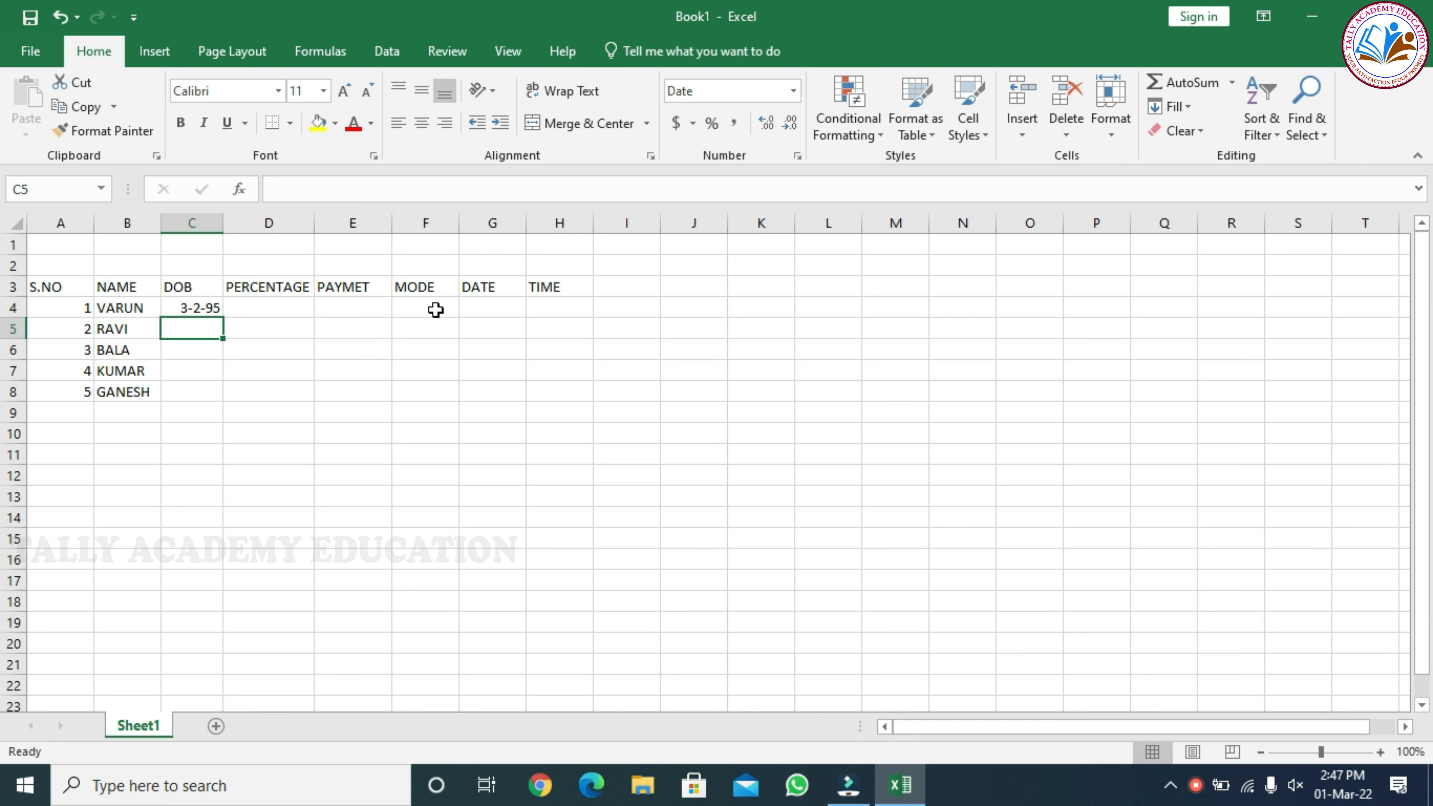
Enter the remaining four people's dates of birth in cells C5 to C8, in day-month-year order
{"action": "left_click", "coordinate": [193, 311]}
{"action": "left_click", "coordinate": [194, 329]}
{"action": "type", "text": "02-05-1981"}
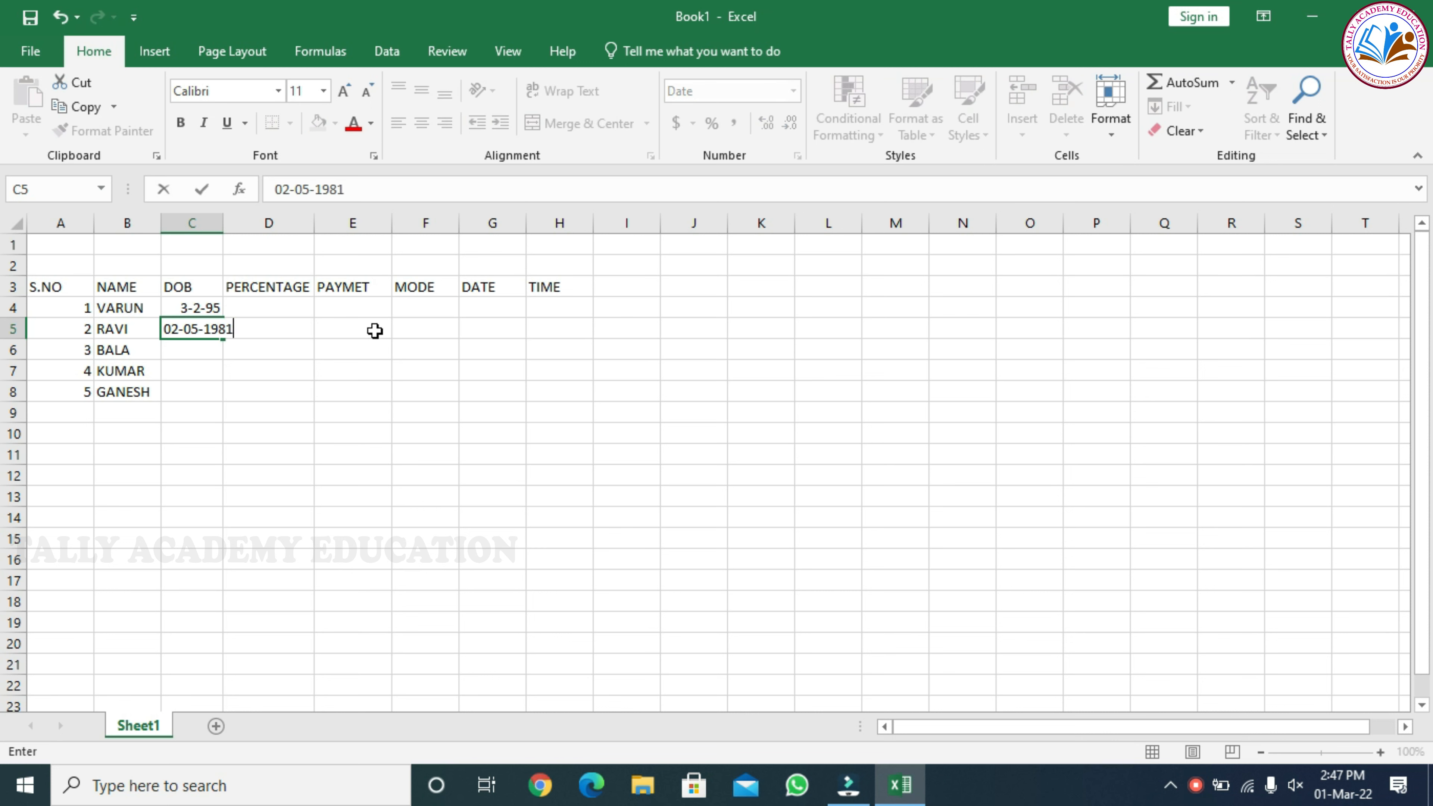
{"action": "key", "text": "Return"}
{"action": "type", "text": "15-06-1994"}
{"action": "key", "text": "Return"}
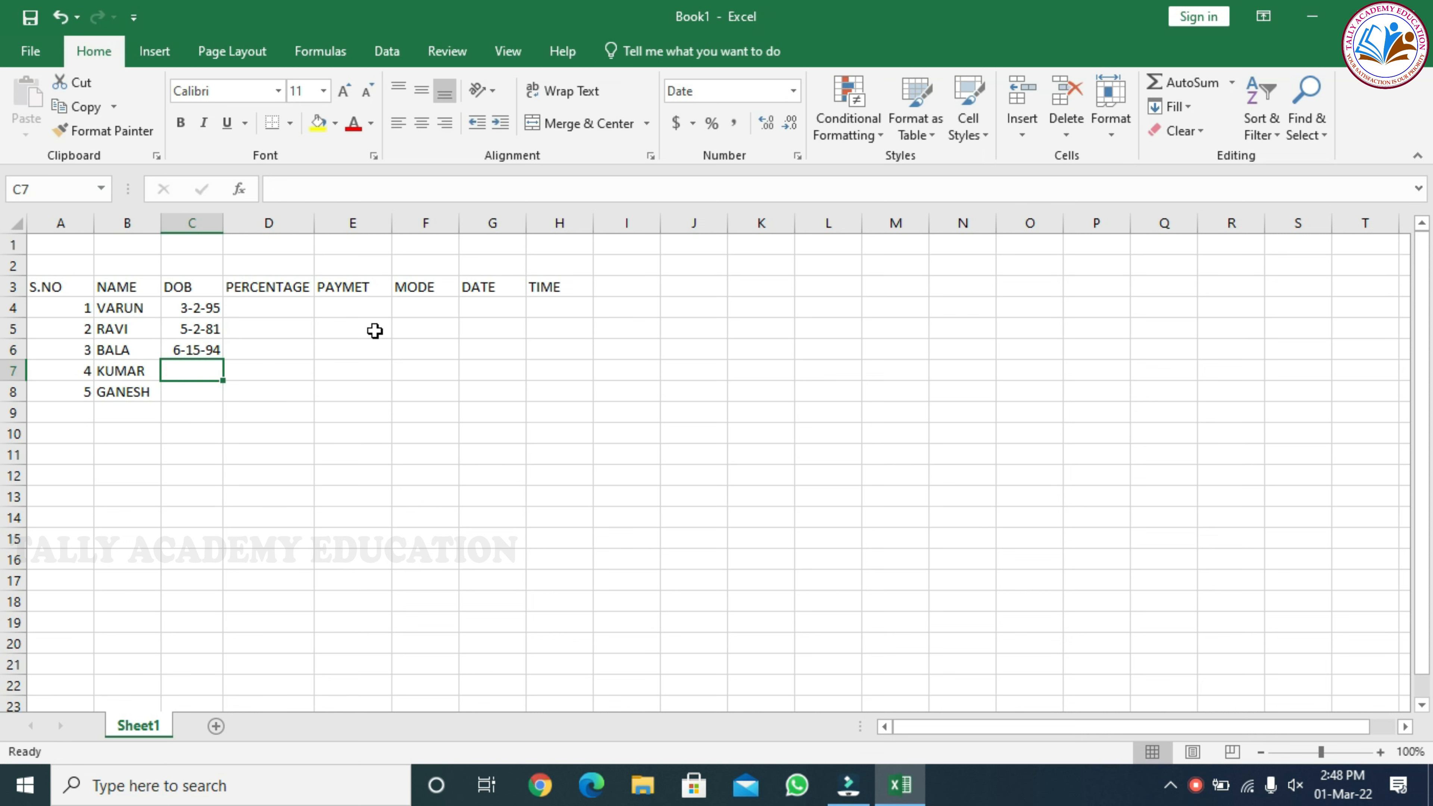
{"action": "type", "text": "02-08-1981"}
{"action": "key", "text": "Return"}
{"action": "type", "text": "20-"}
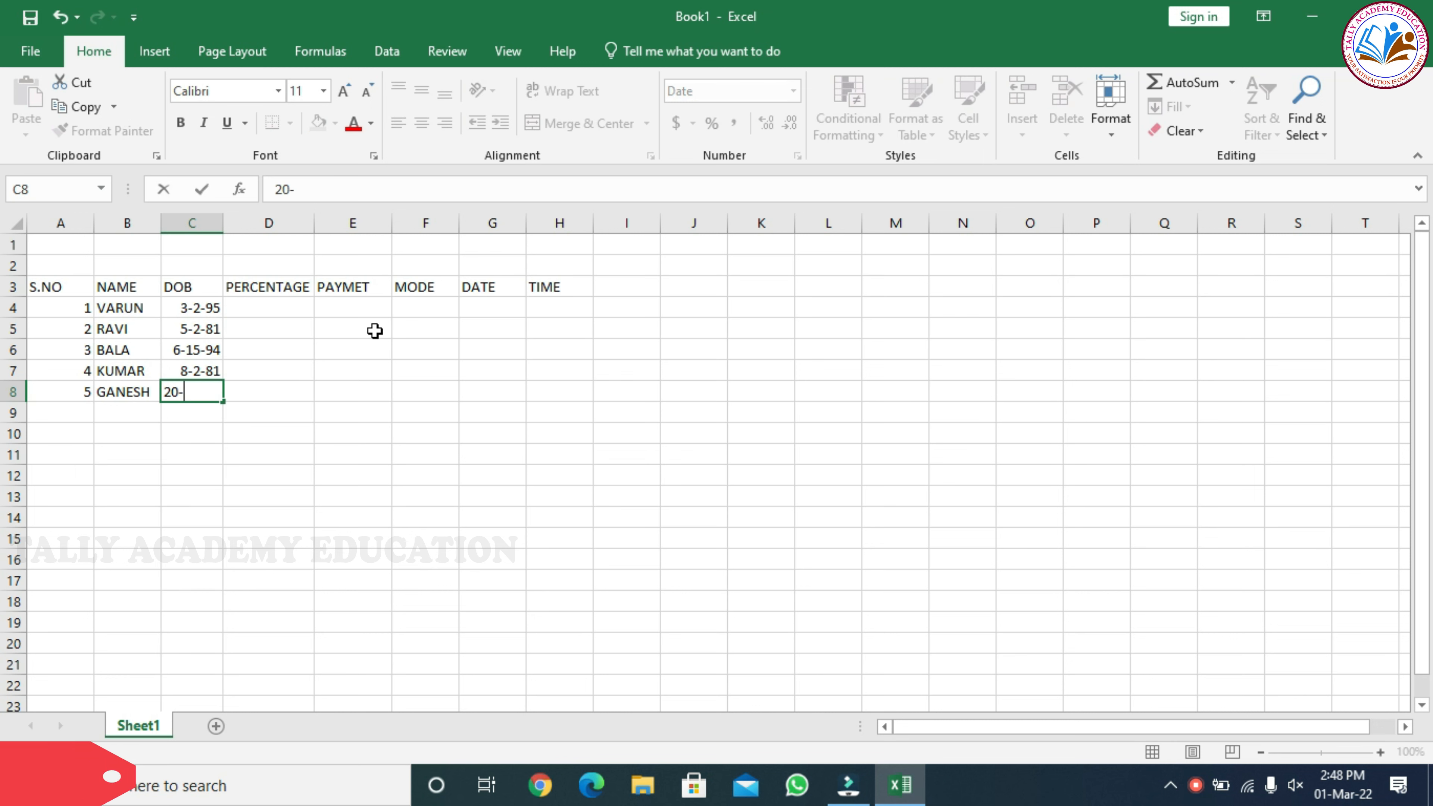
{"action": "type", "text": "1-1980"}
{"action": "key", "text": "Return"}
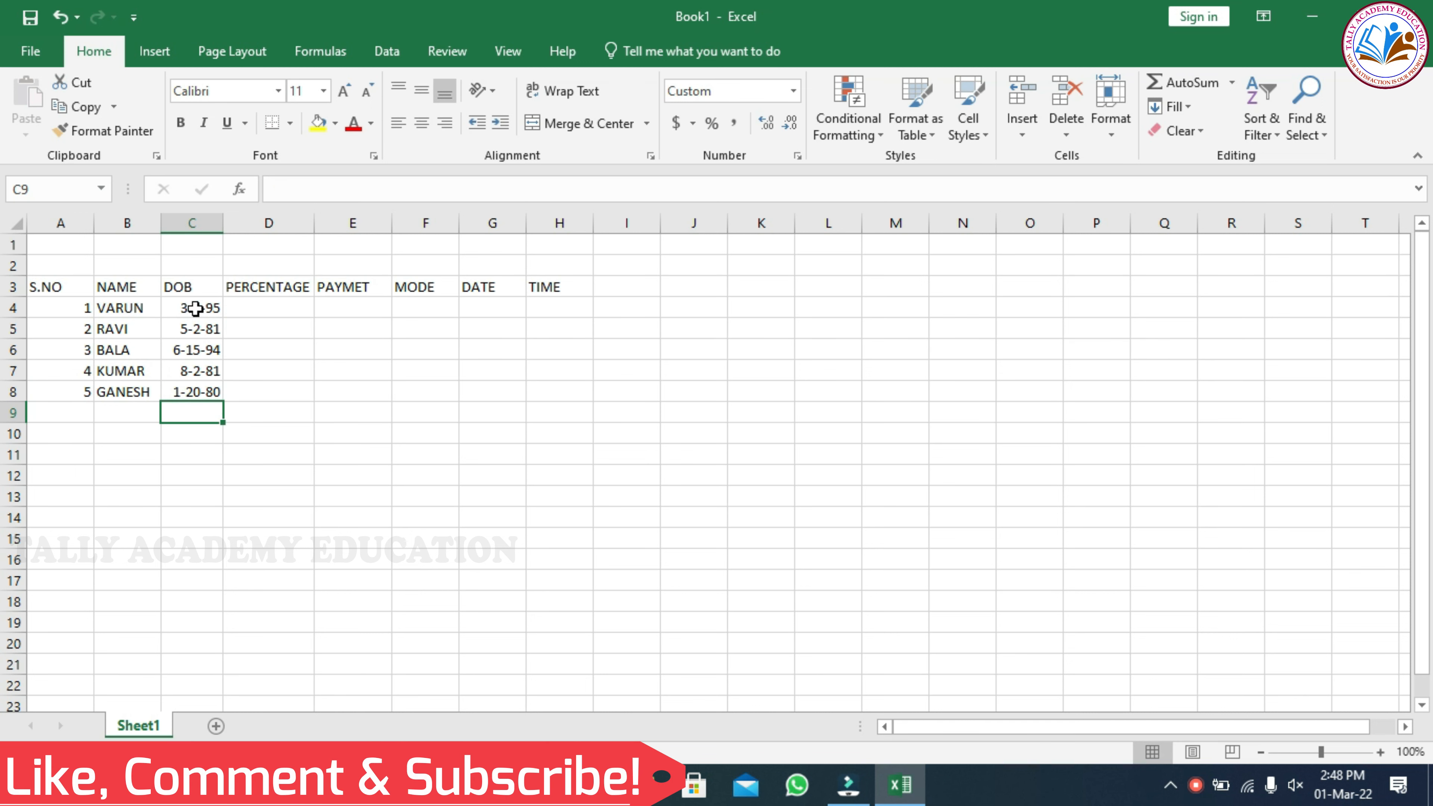
Compare the available date types for cell C4 and apply the *14-03-12 type to it
{"action": "left_click_drag", "start_coordinate": [195, 306], "coordinate": [196, 385]}
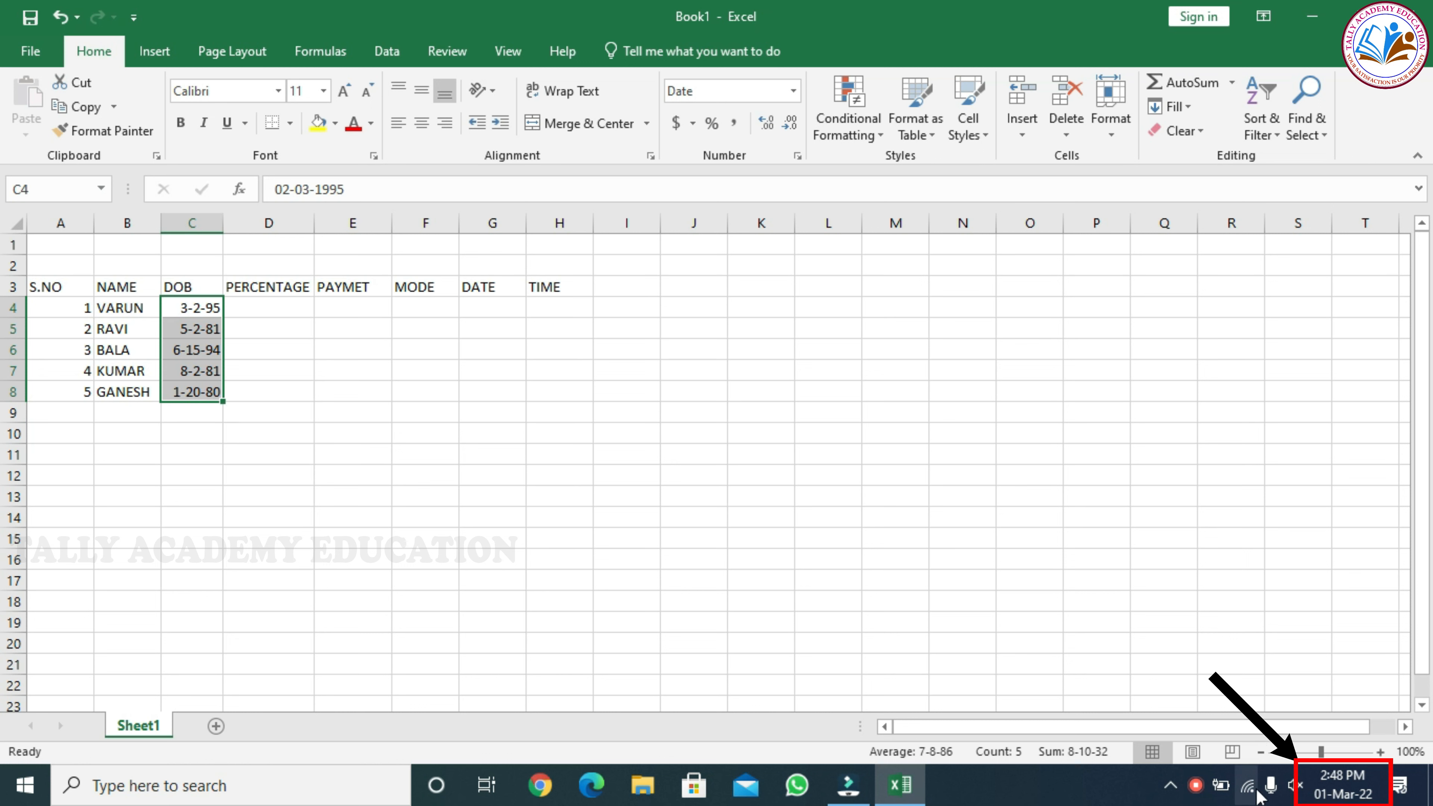
{"action": "mouse_move", "coordinate": [1364, 786]}
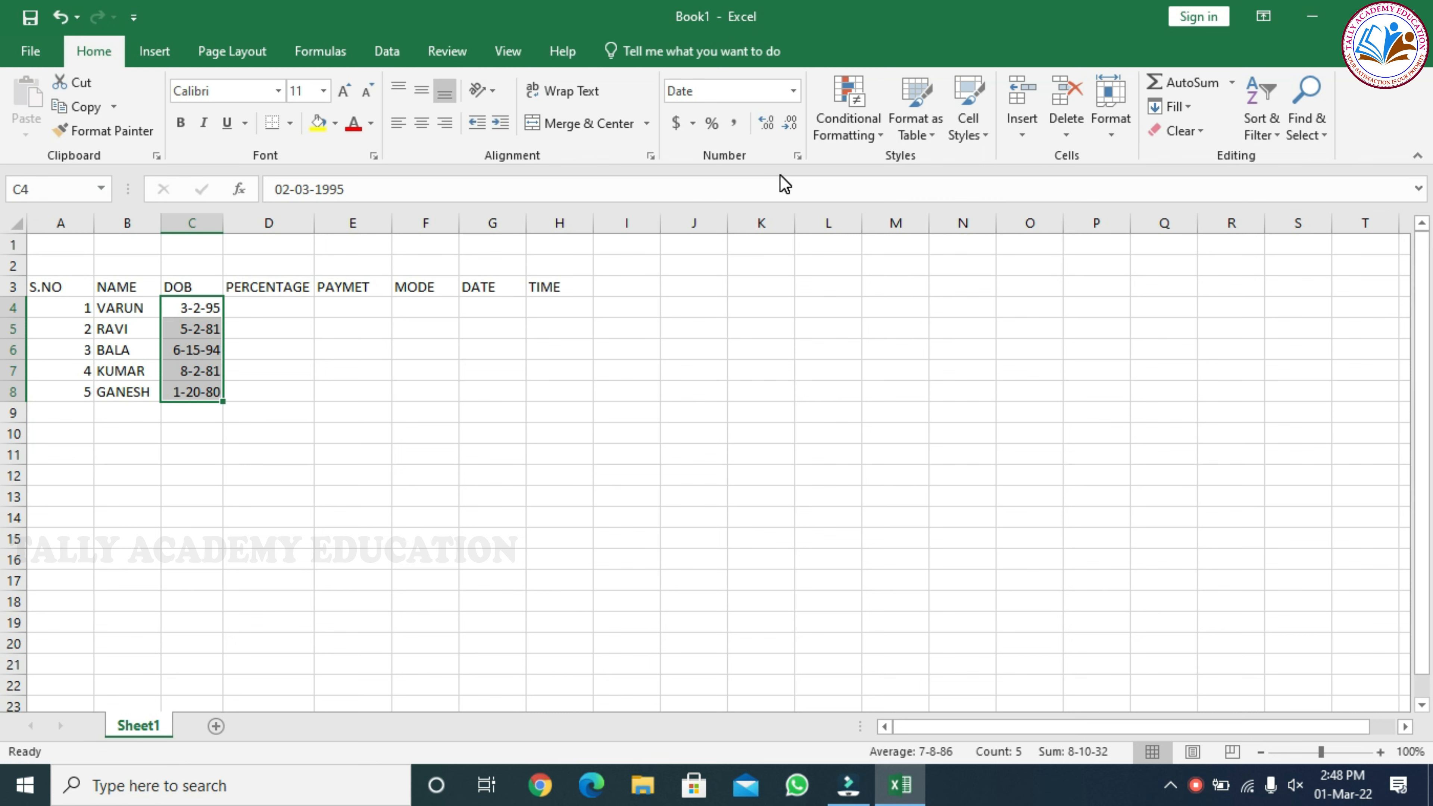
{"action": "left_click", "coordinate": [203, 308]}
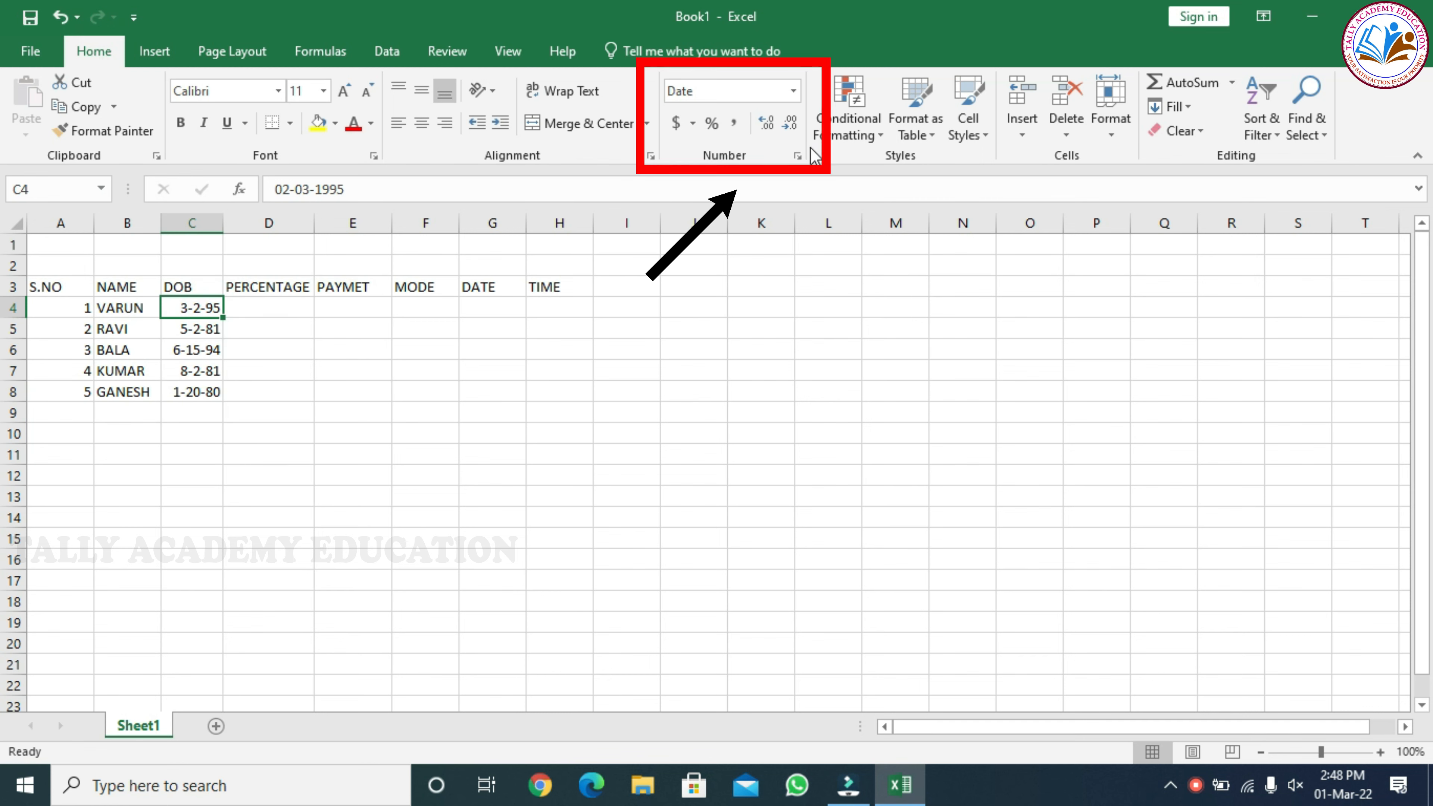
{"action": "left_click", "coordinate": [797, 157]}
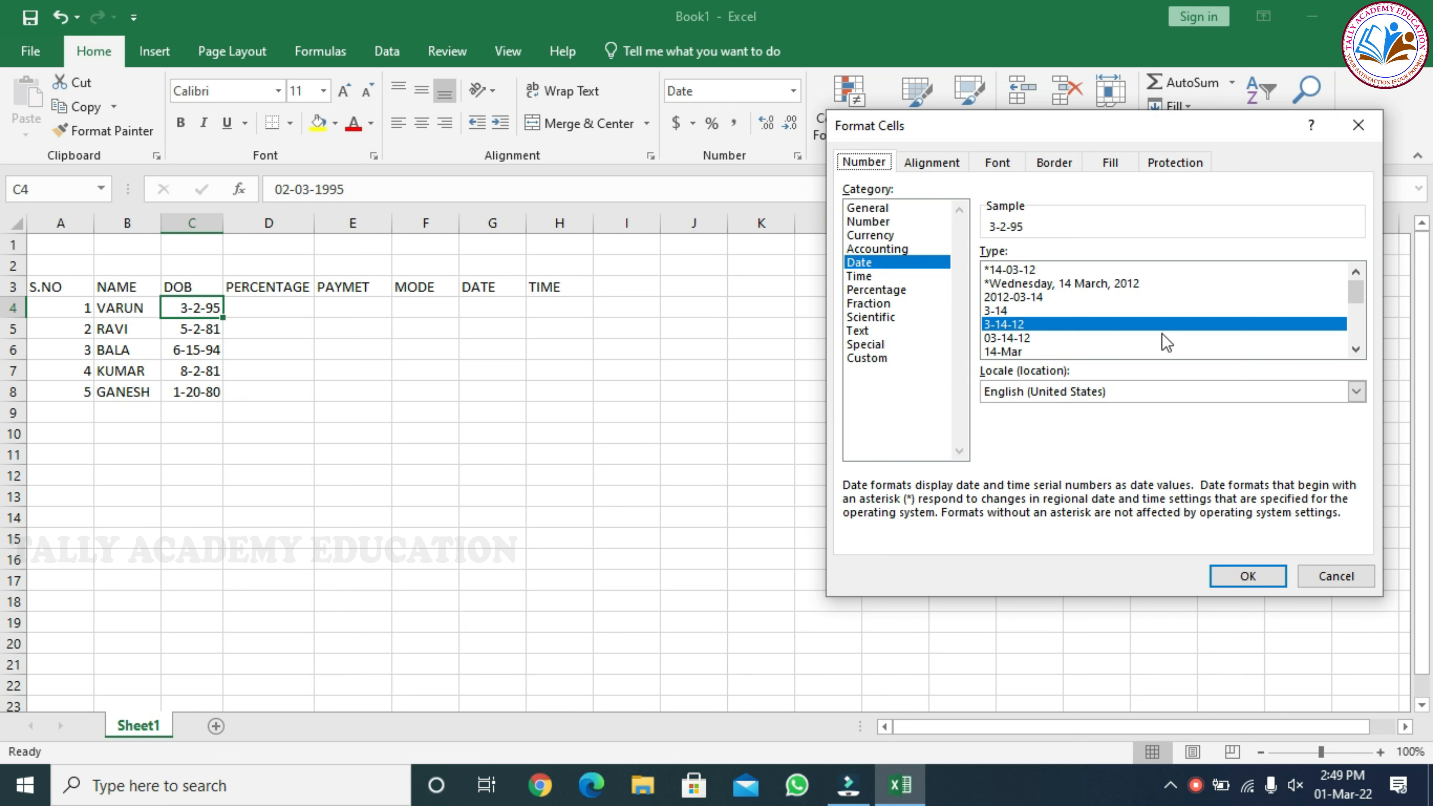
{"action": "left_click", "coordinate": [1356, 348]}
{"action": "left_click", "coordinate": [1356, 348]}
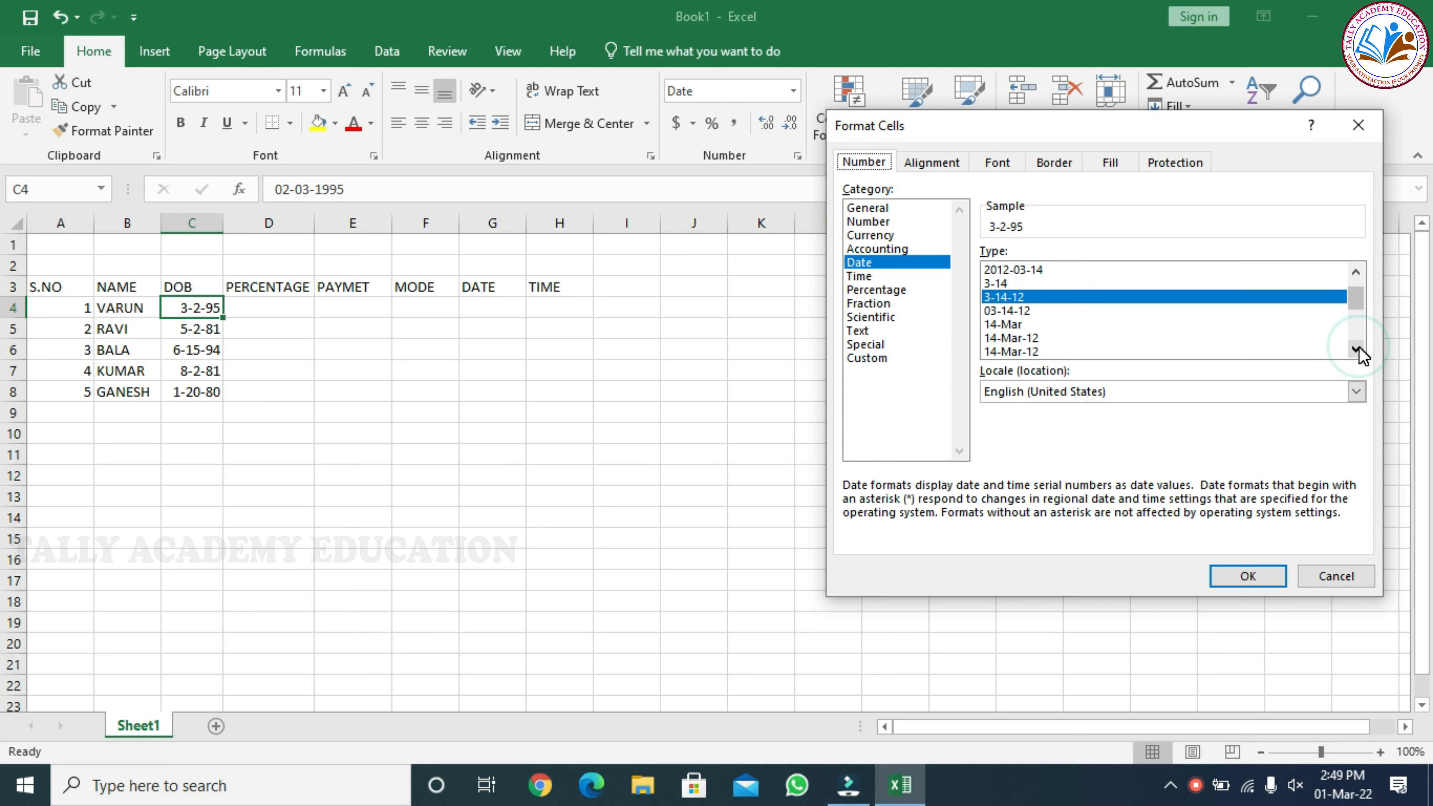
{"action": "left_click", "coordinate": [1355, 272]}
{"action": "left_click", "coordinate": [1354, 272]}
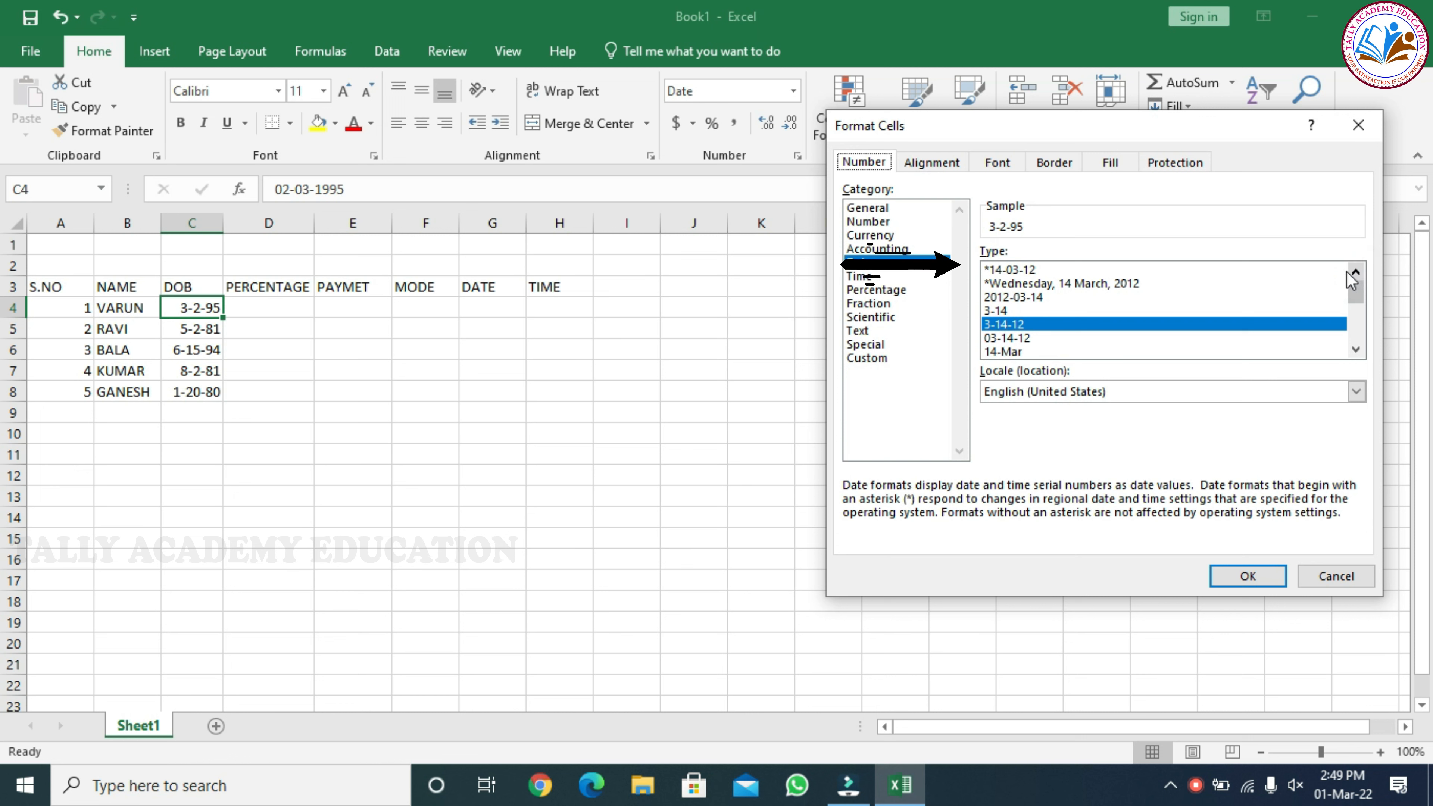
{"action": "left_click", "coordinate": [1014, 269]}
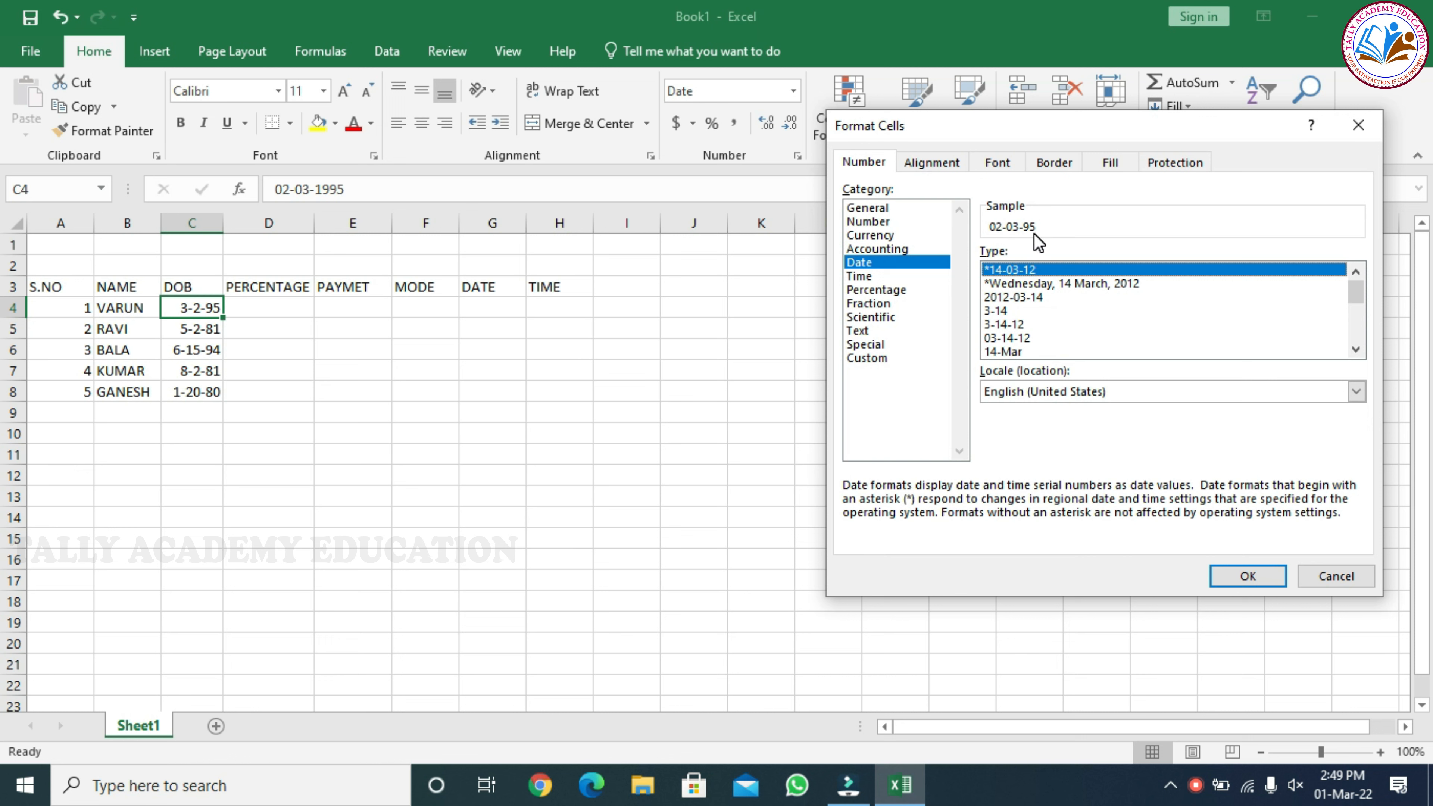
{"action": "left_click", "coordinate": [1016, 297]}
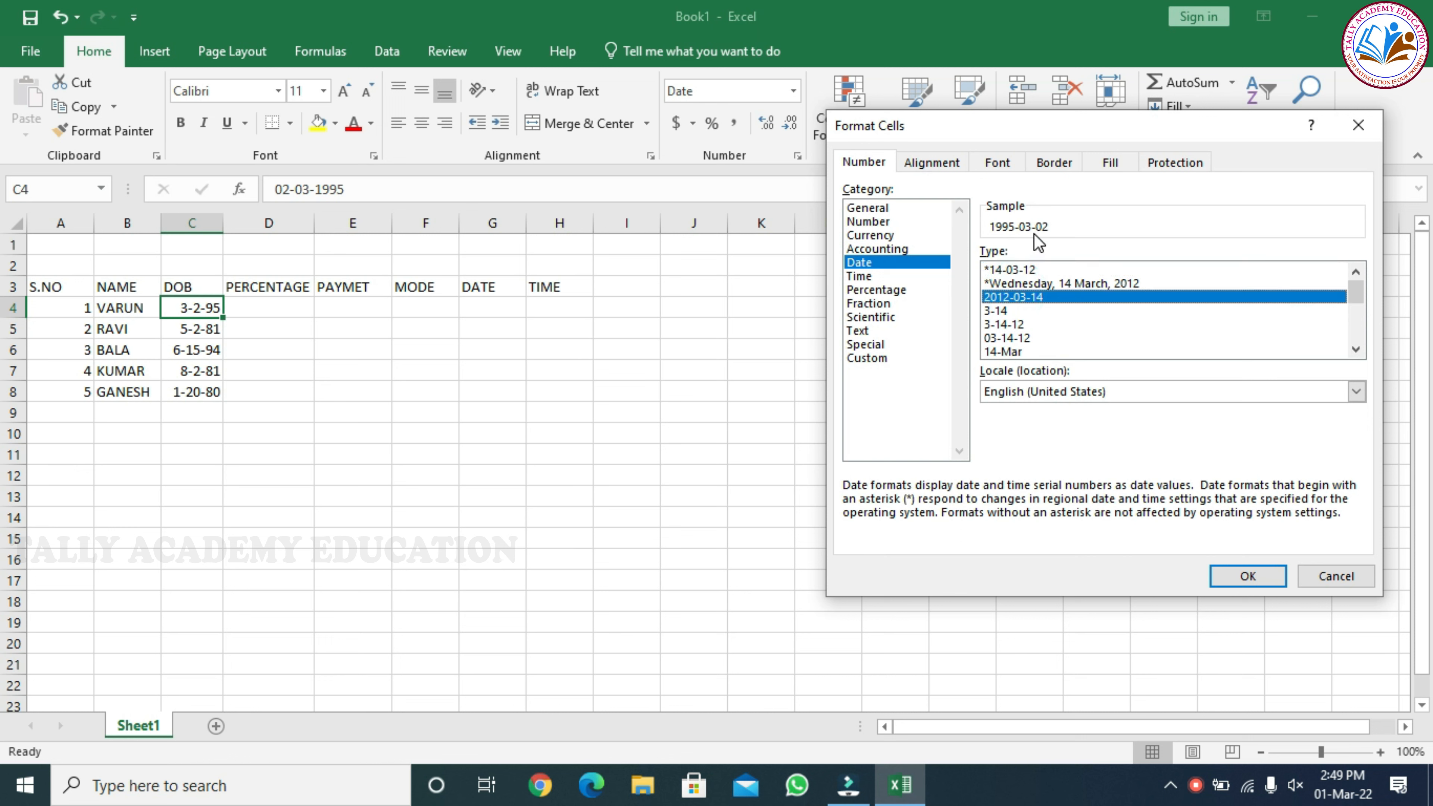
{"action": "left_click", "coordinate": [1019, 270]}
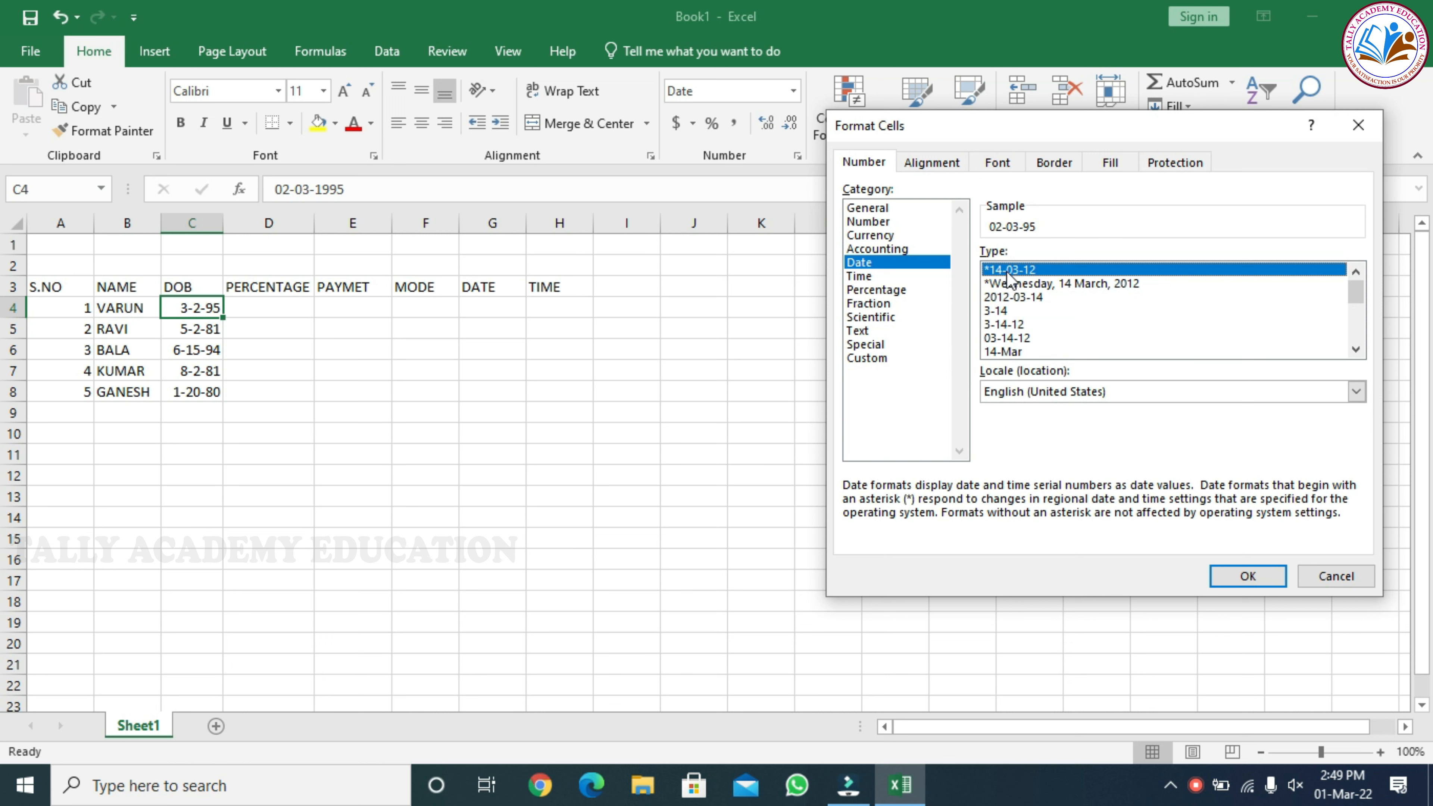
{"action": "left_click", "coordinate": [1248, 576]}
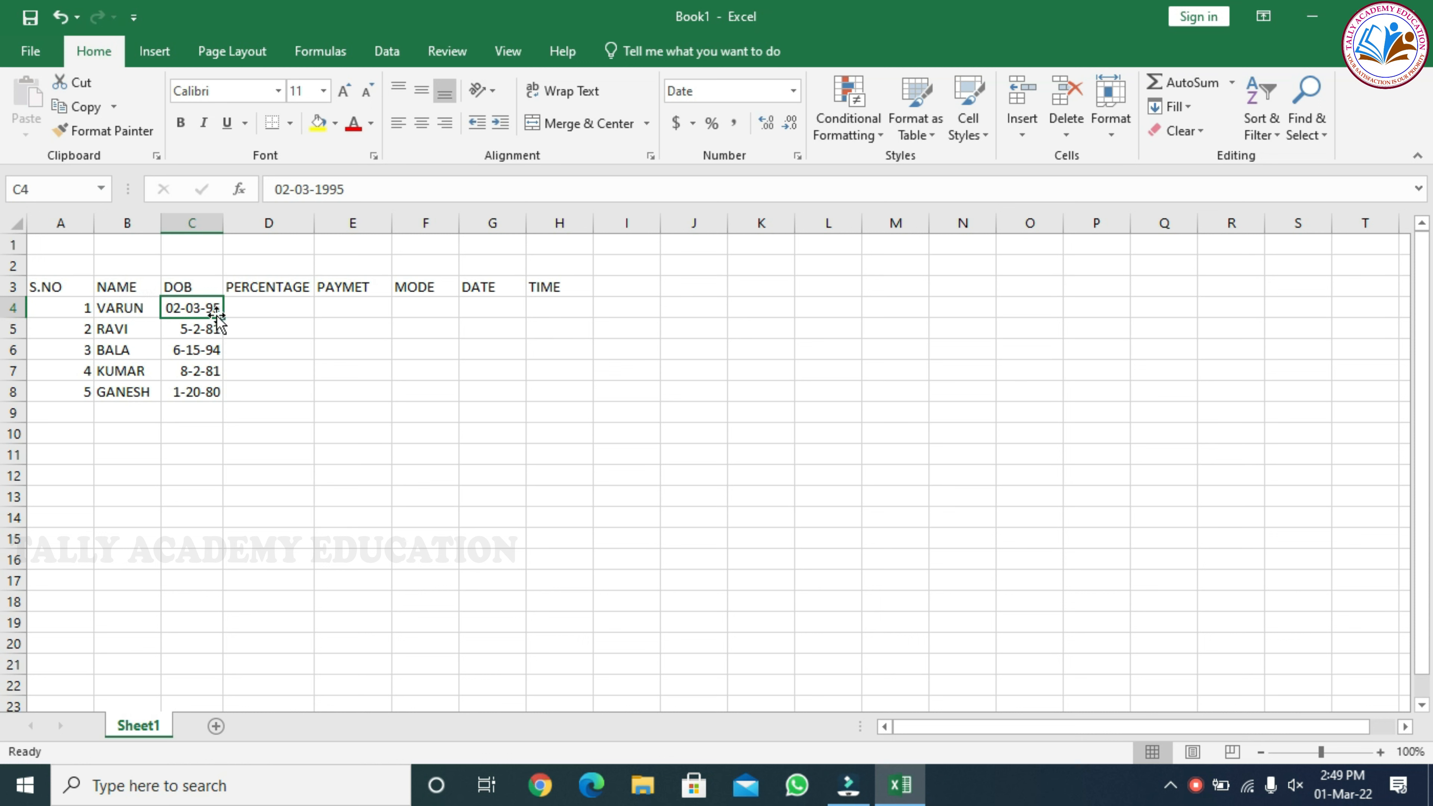
Apply the *14-03-12 date type to all the birth dates in C4:C8
{"action": "left_click_drag", "start_coordinate": [198, 308], "coordinate": [200, 396]}
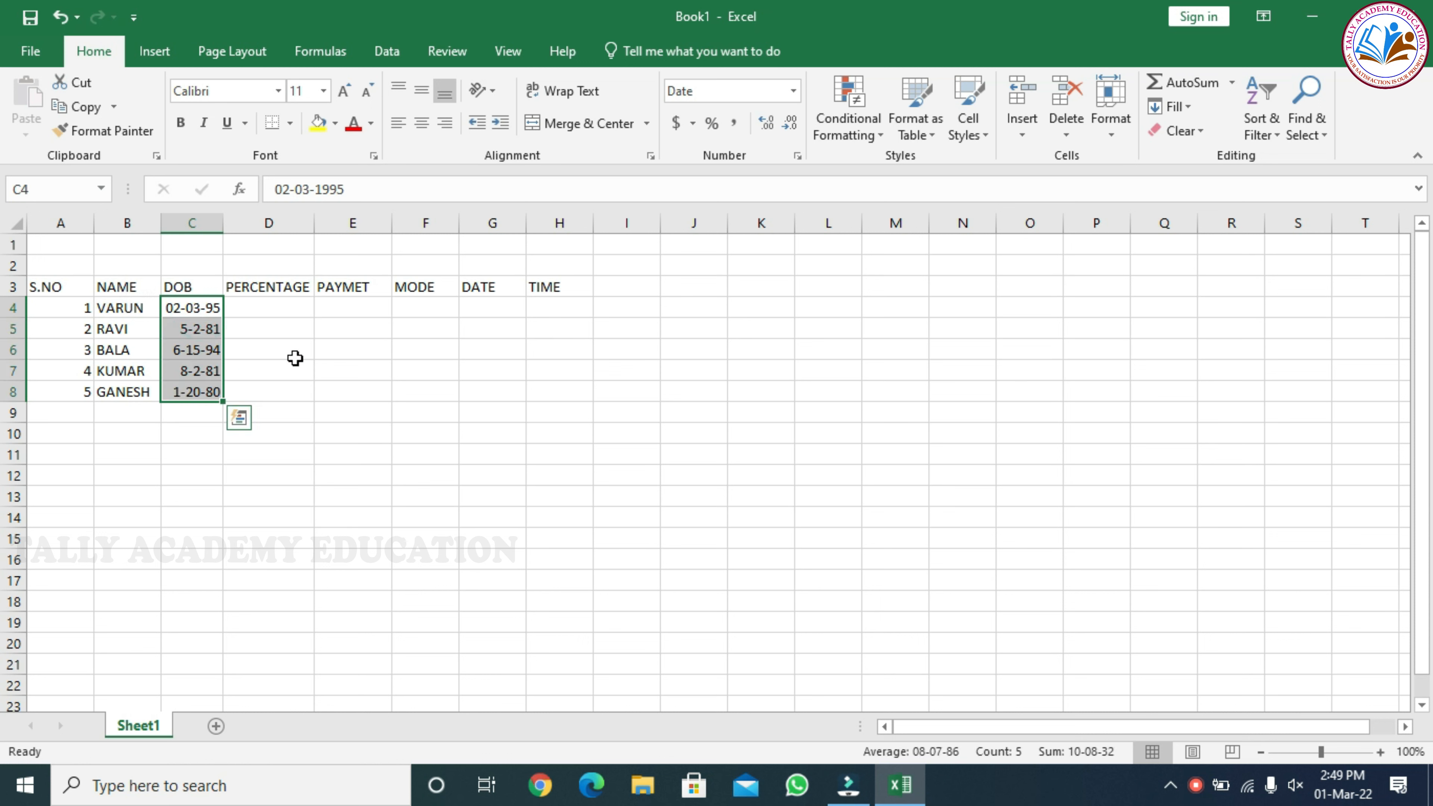
{"action": "left_click", "coordinate": [797, 158]}
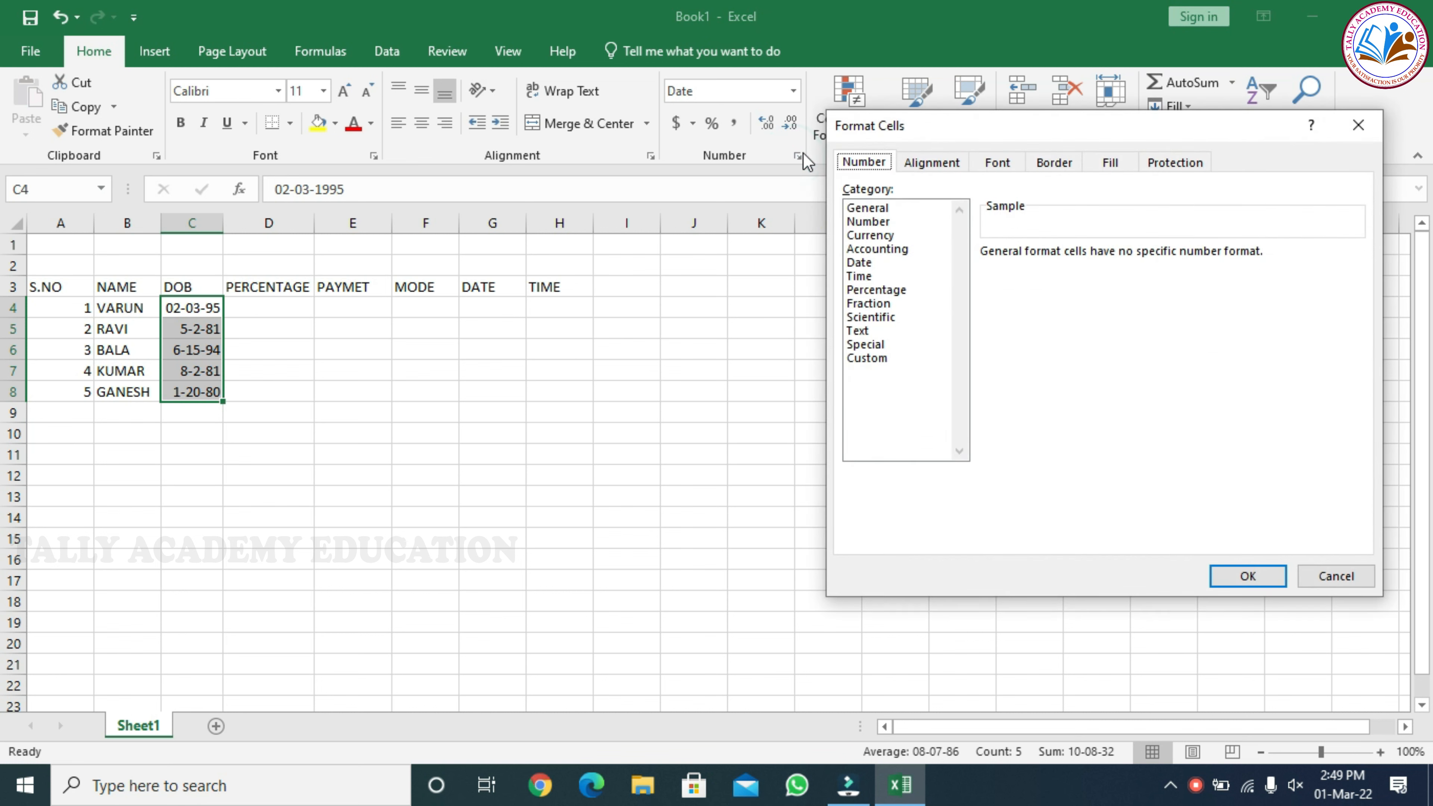
{"action": "left_click", "coordinate": [863, 262]}
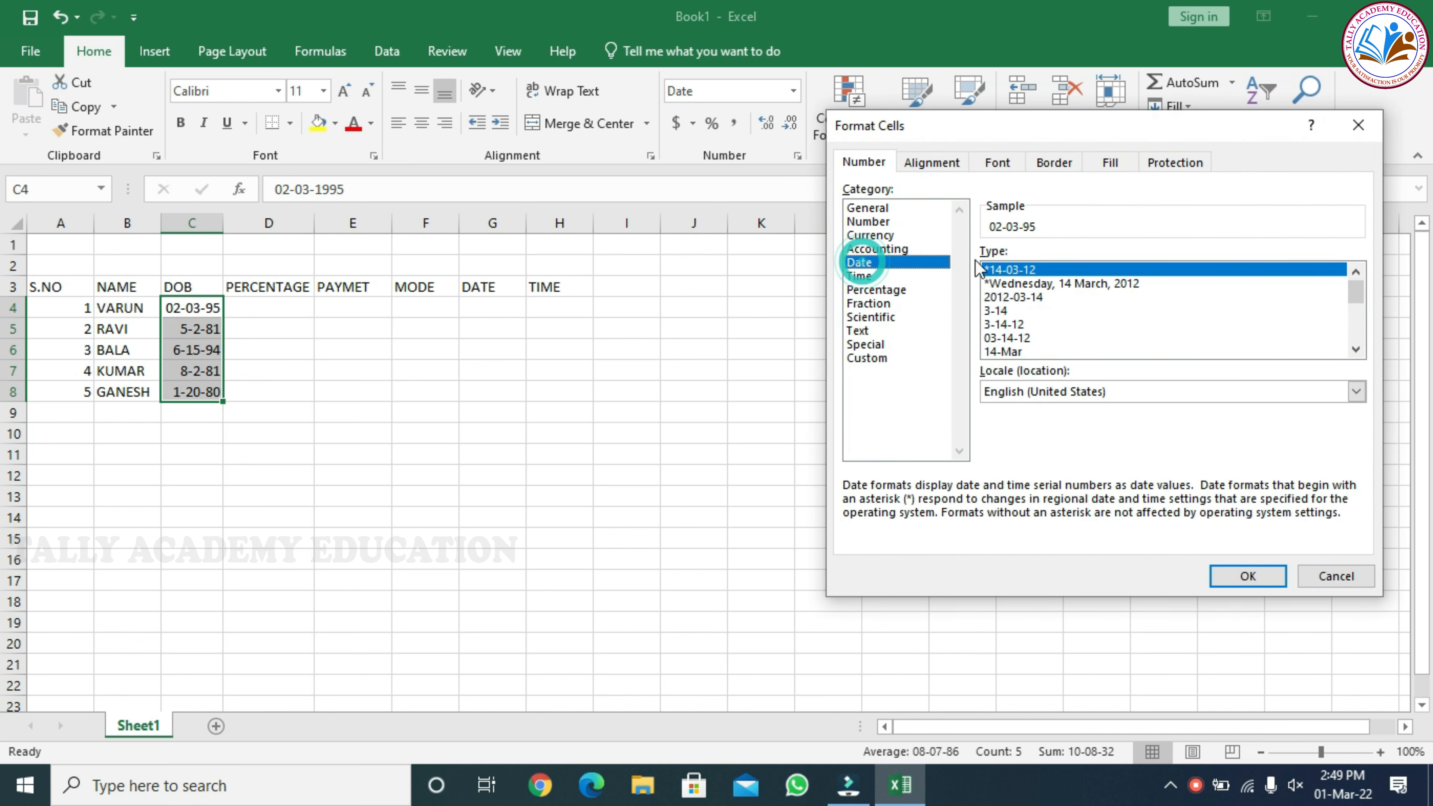
{"action": "left_click", "coordinate": [1012, 270]}
{"action": "left_click", "coordinate": [1267, 576]}
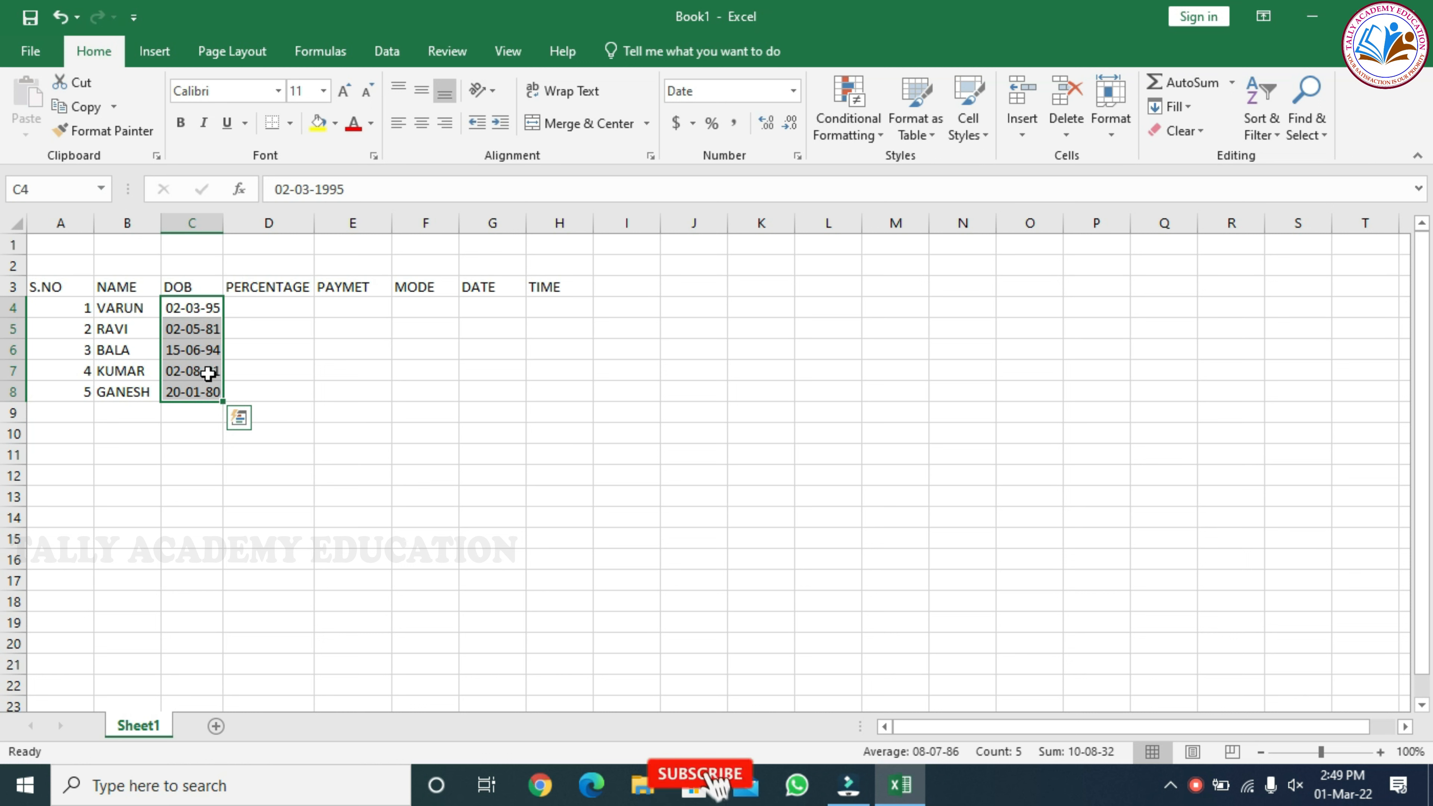
{"action": "left_click", "coordinate": [188, 310]}
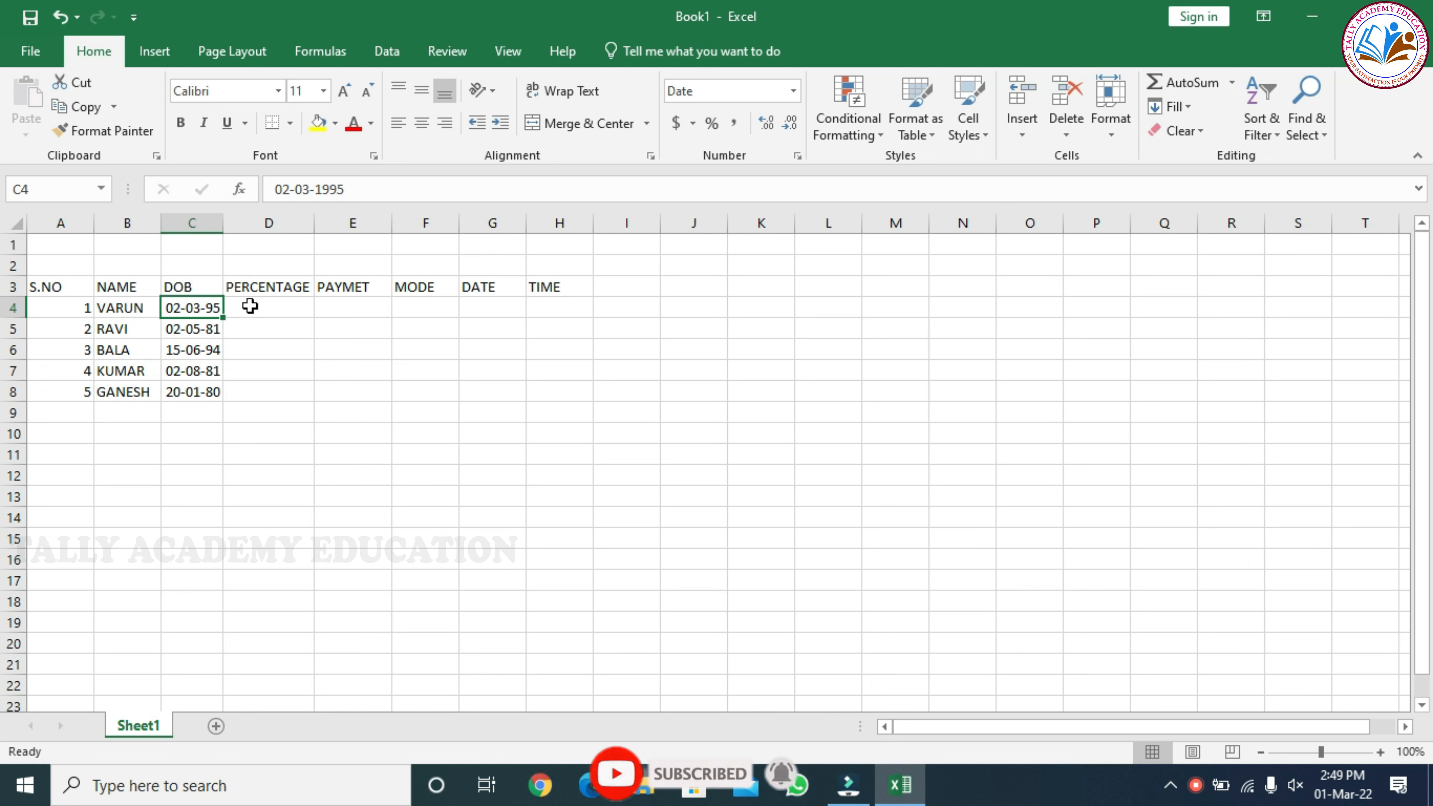
Format the PERCENTAGE cells D4:D8 as Percentage with 2 decimal places
{"action": "left_click", "coordinate": [260, 306]}
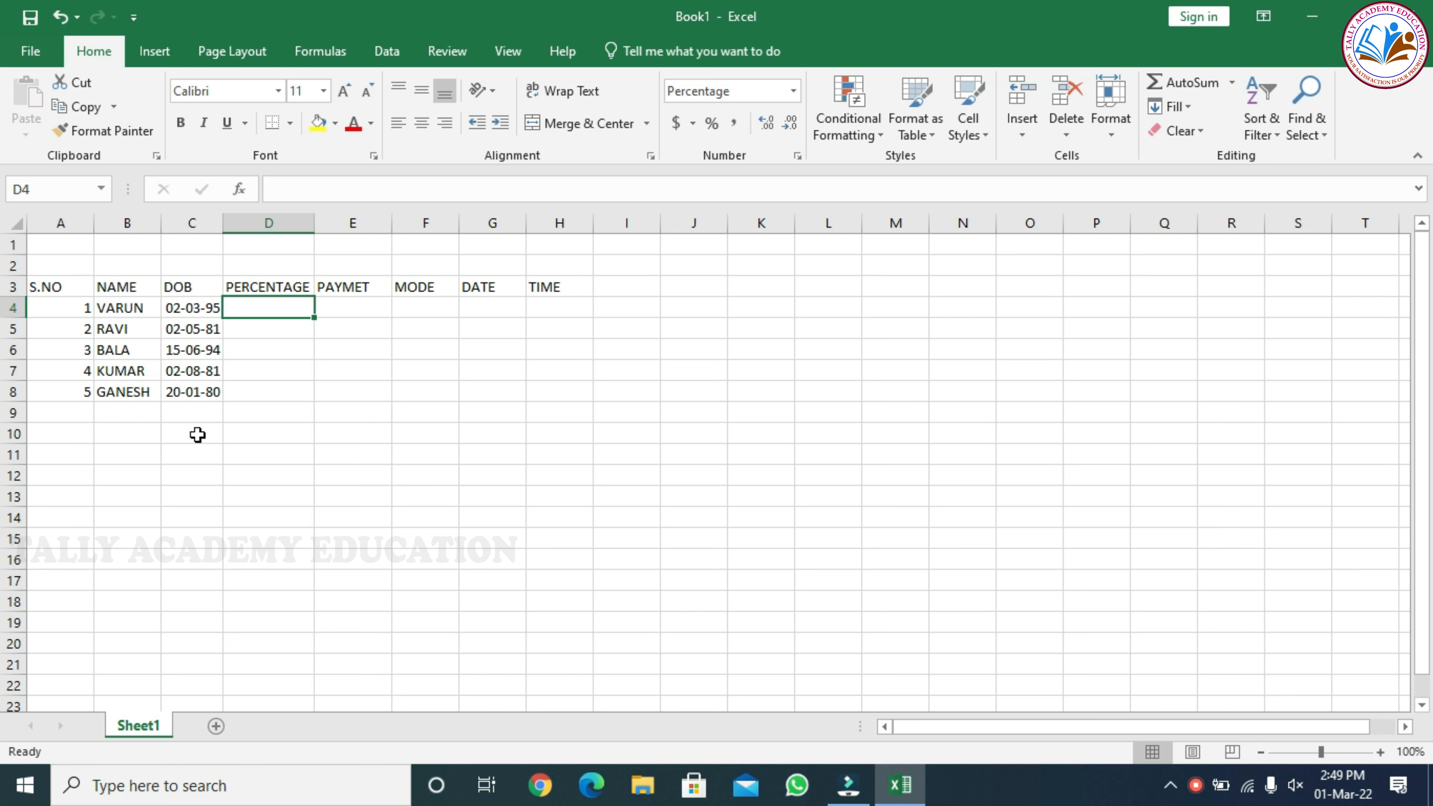
{"action": "left_click_drag", "start_coordinate": [276, 391], "coordinate": [275, 307]}
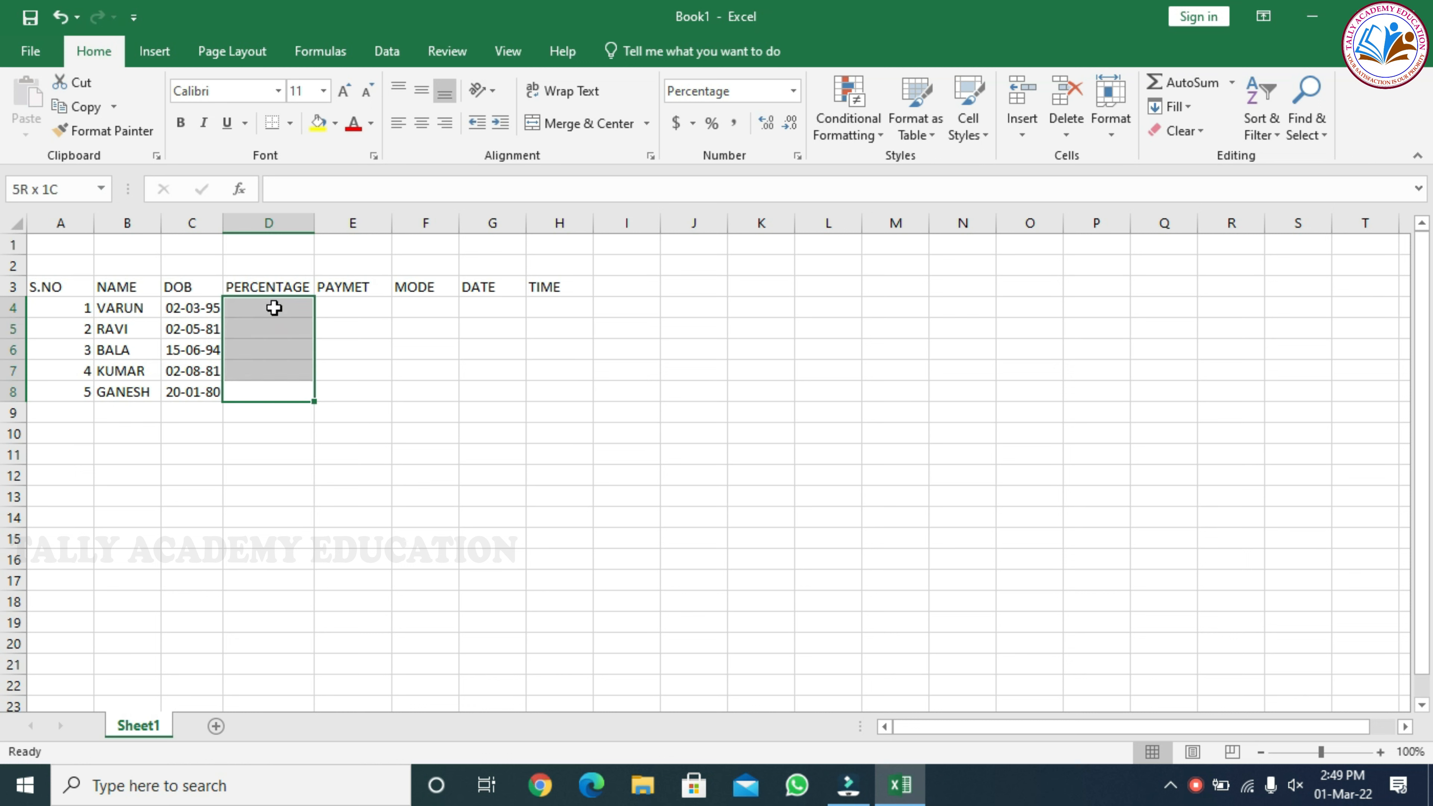
{"action": "left_click", "coordinate": [797, 157]}
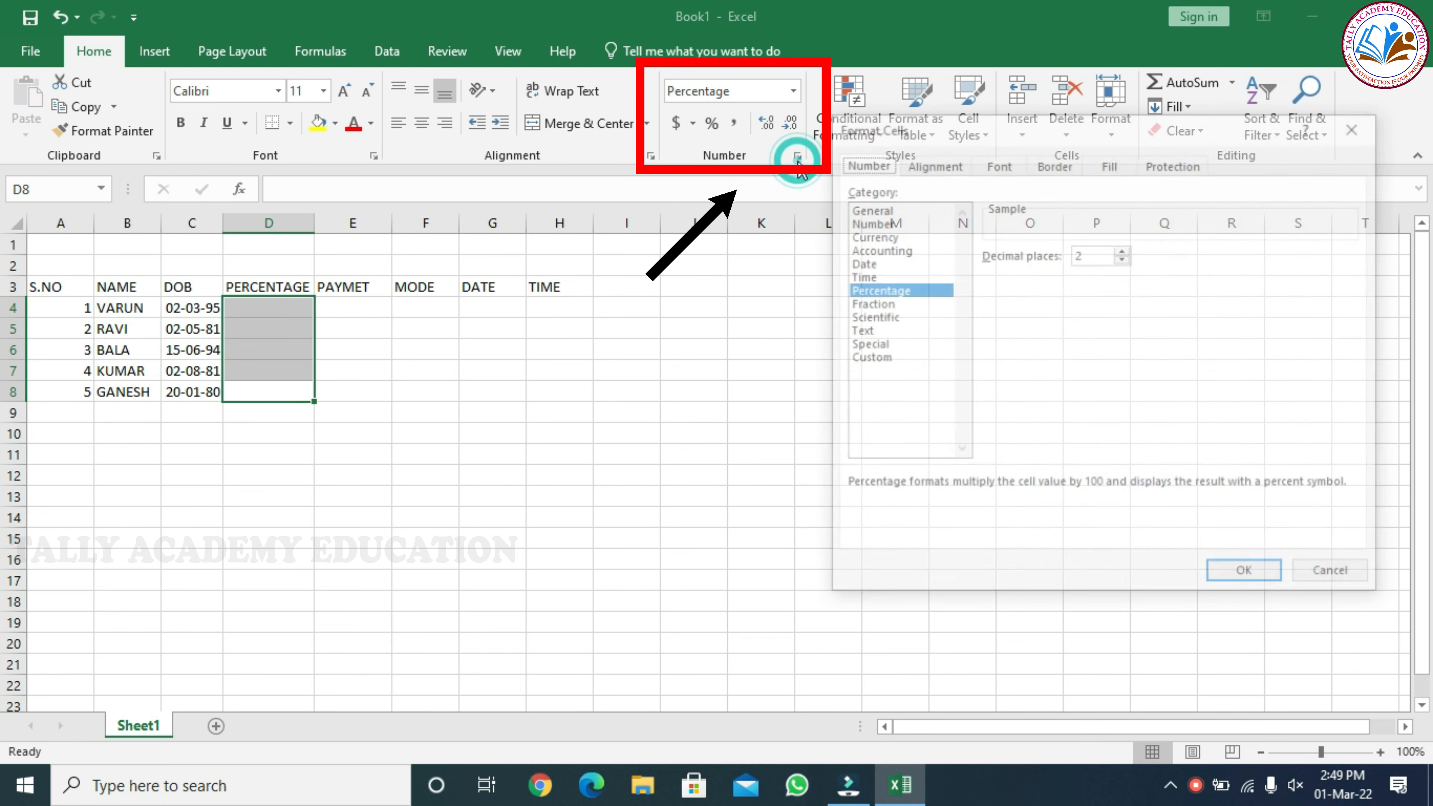
{"action": "left_click", "coordinate": [896, 290]}
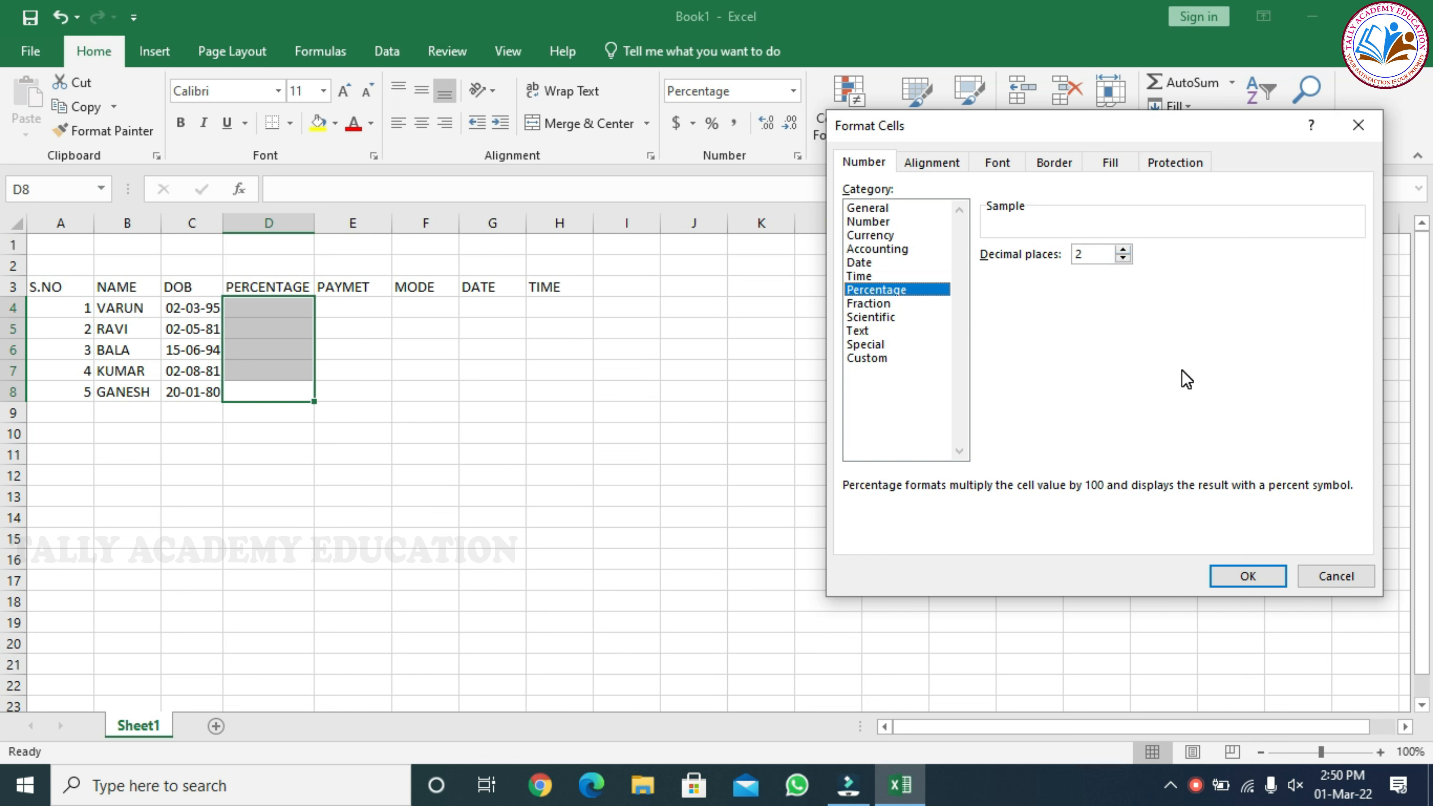
{"action": "left_click", "coordinate": [1239, 575]}
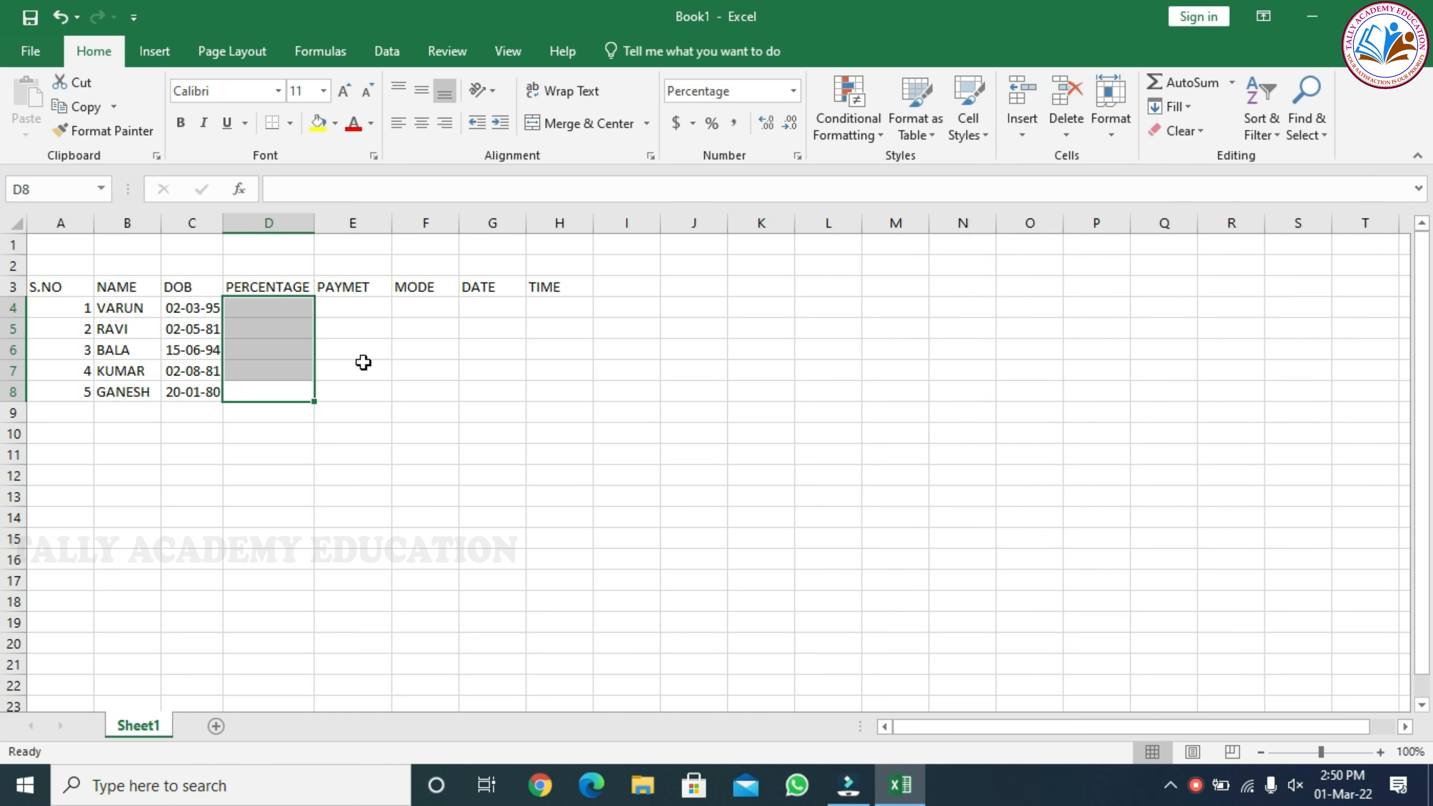
{"action": "left_click", "coordinate": [277, 307]}
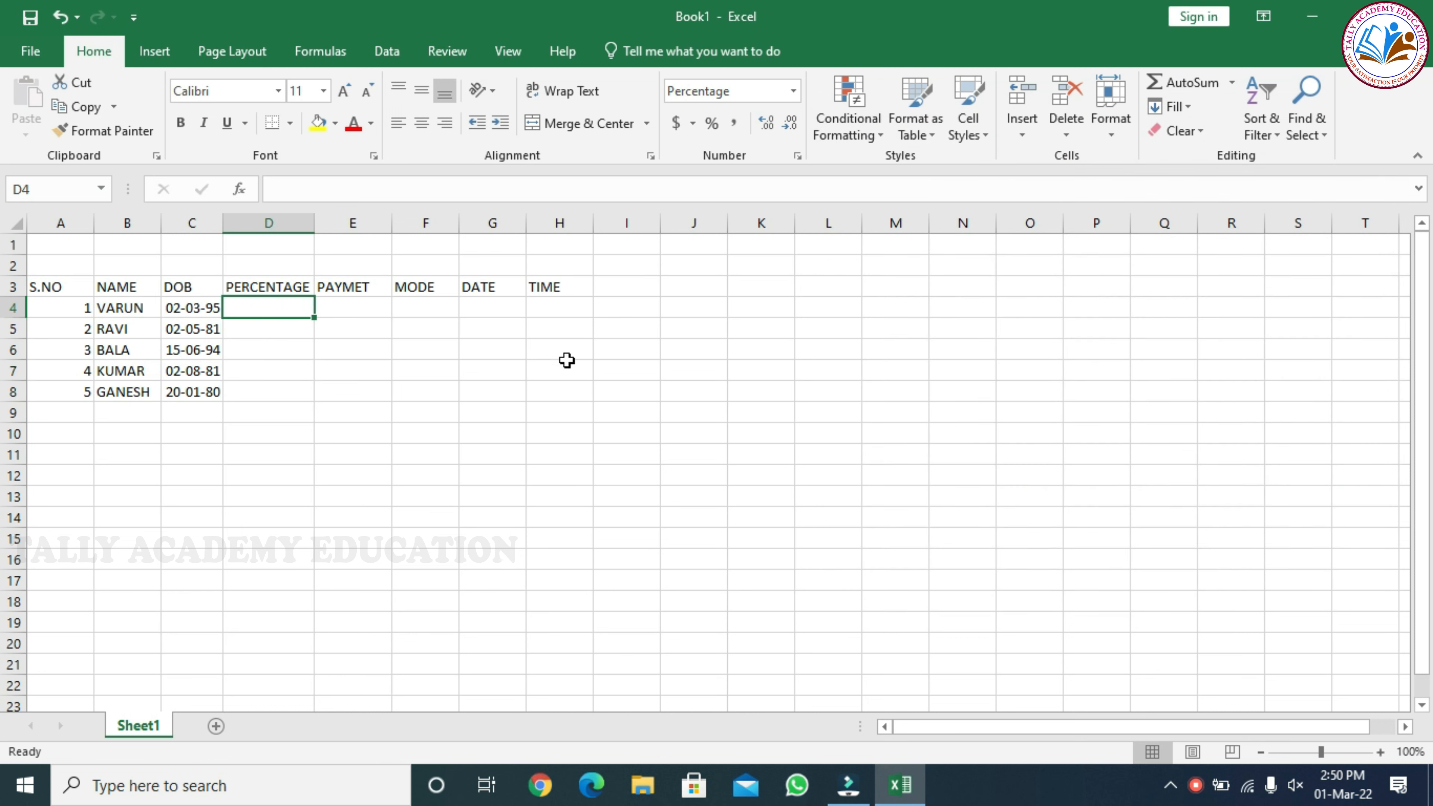
Enter the percentages 75, 80, 90, 95 and 80 in cells D4 to D8
{"action": "type", "text": "75"}
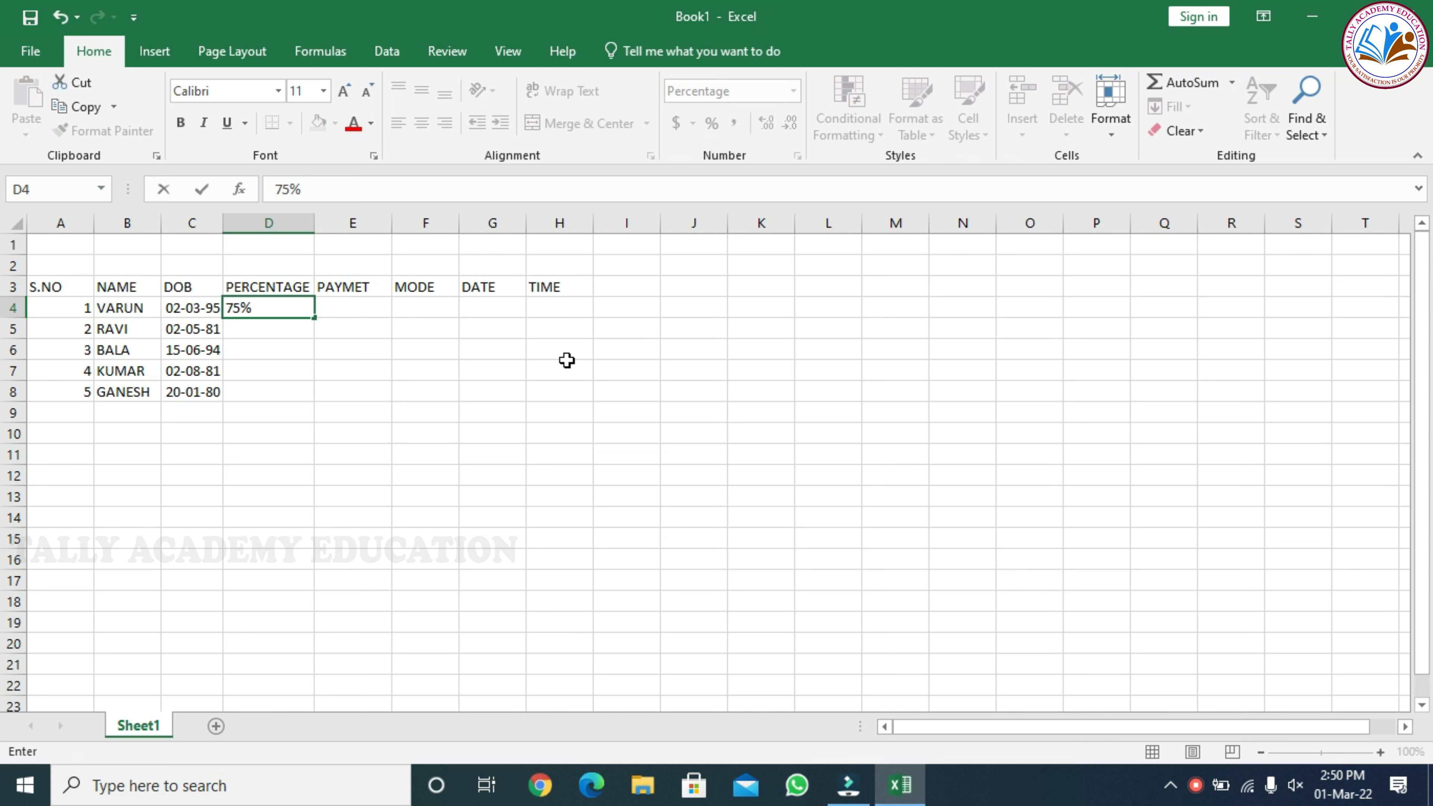
{"action": "key", "text": "Return"}
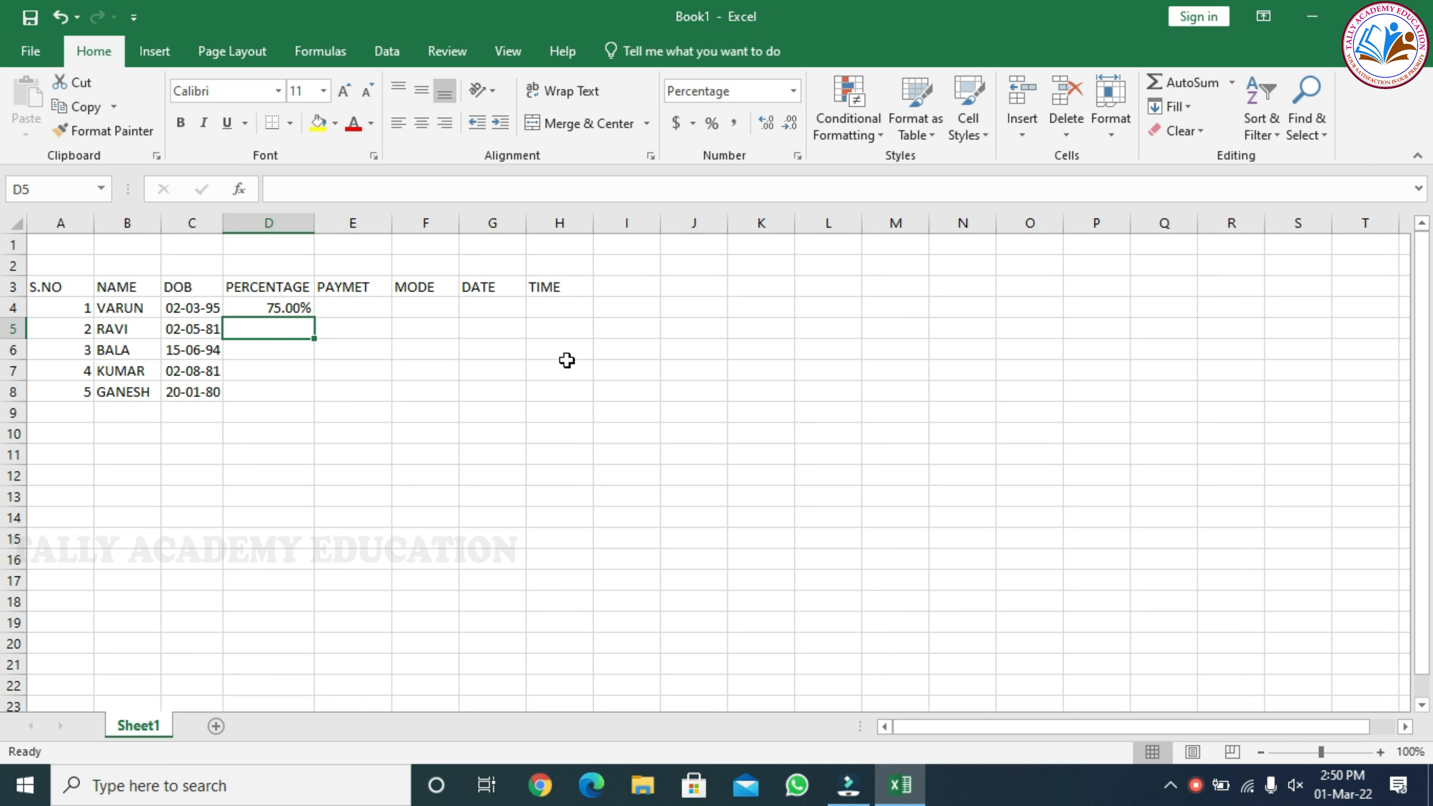
{"action": "type", "text": "80"}
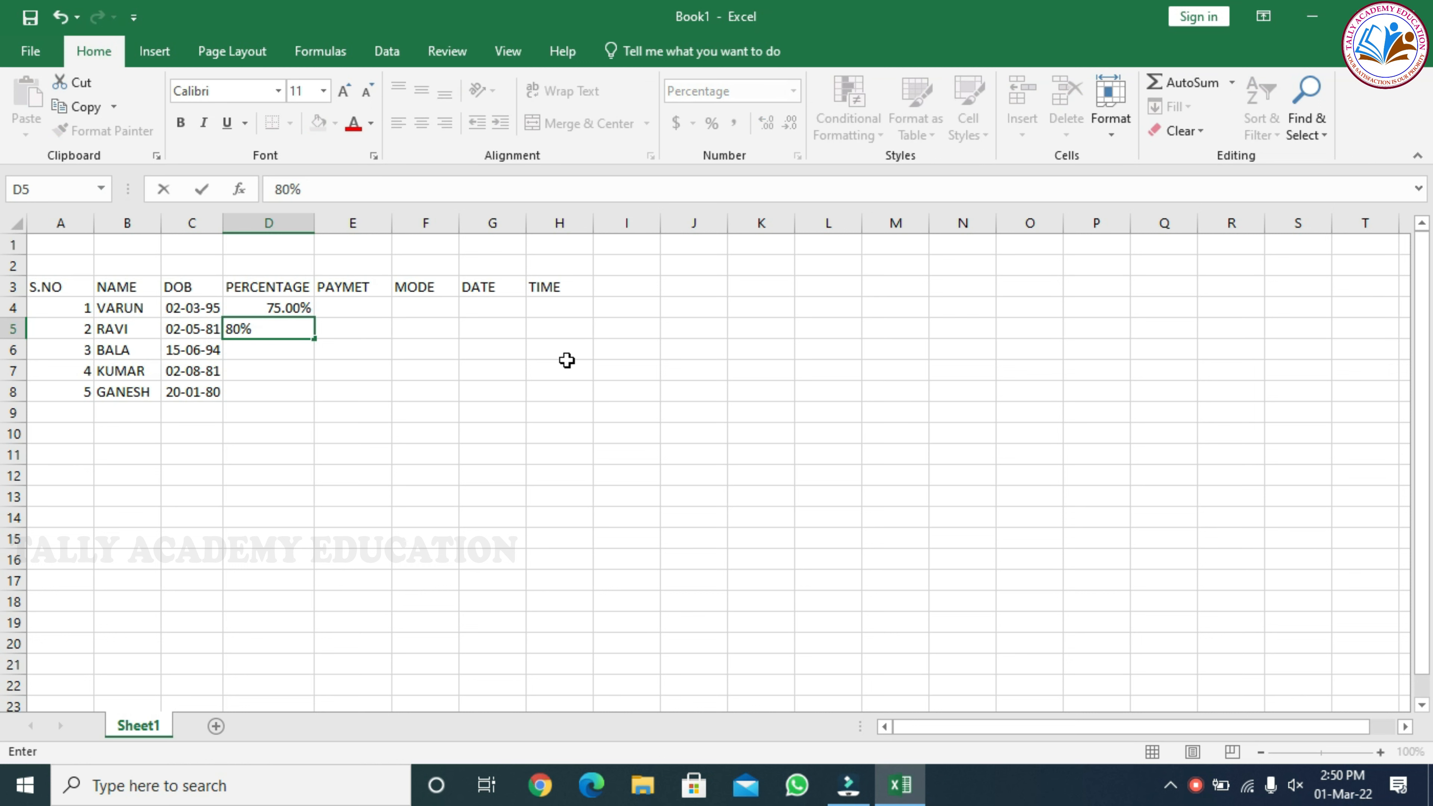
{"action": "key", "text": "Return"}
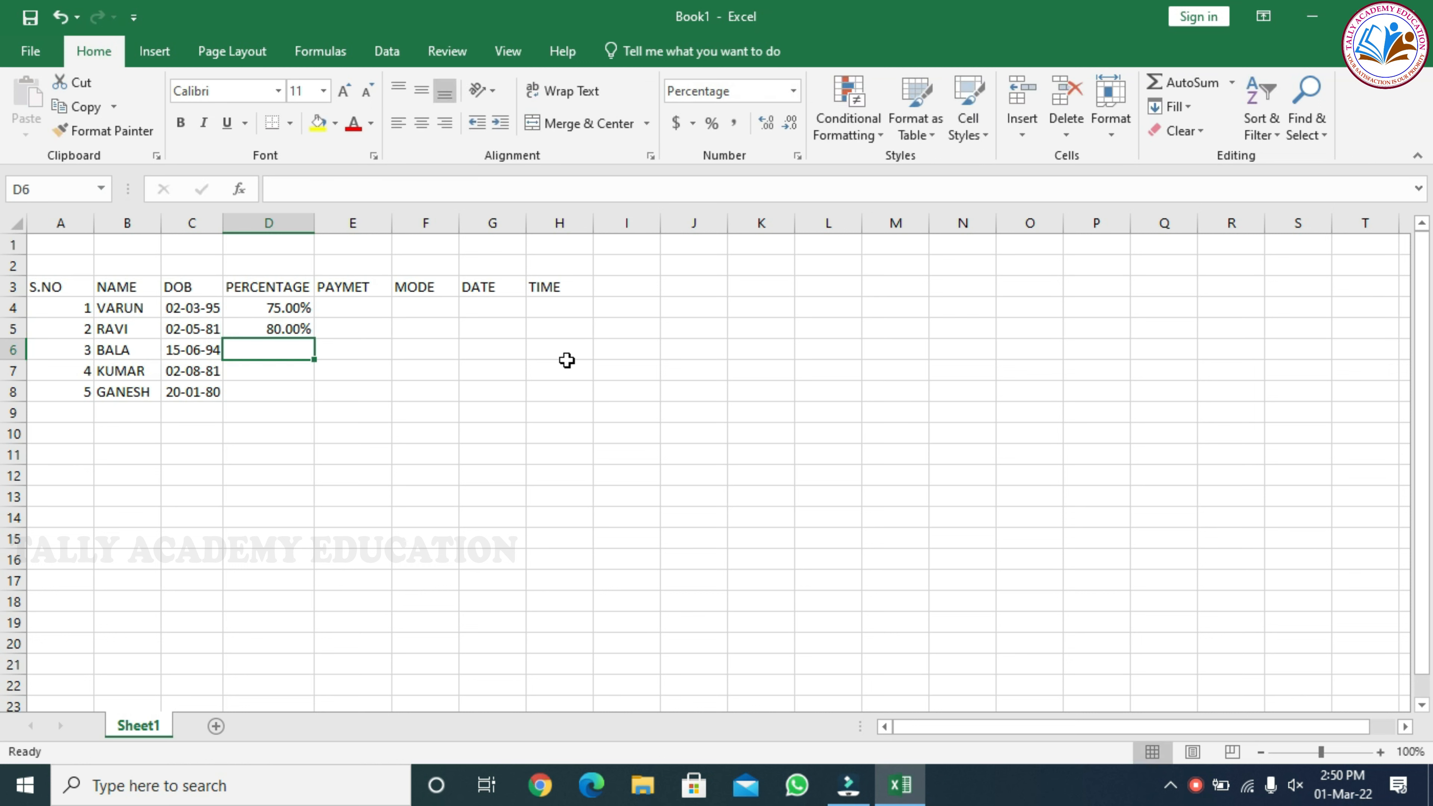
{"action": "type", "text": "90"}
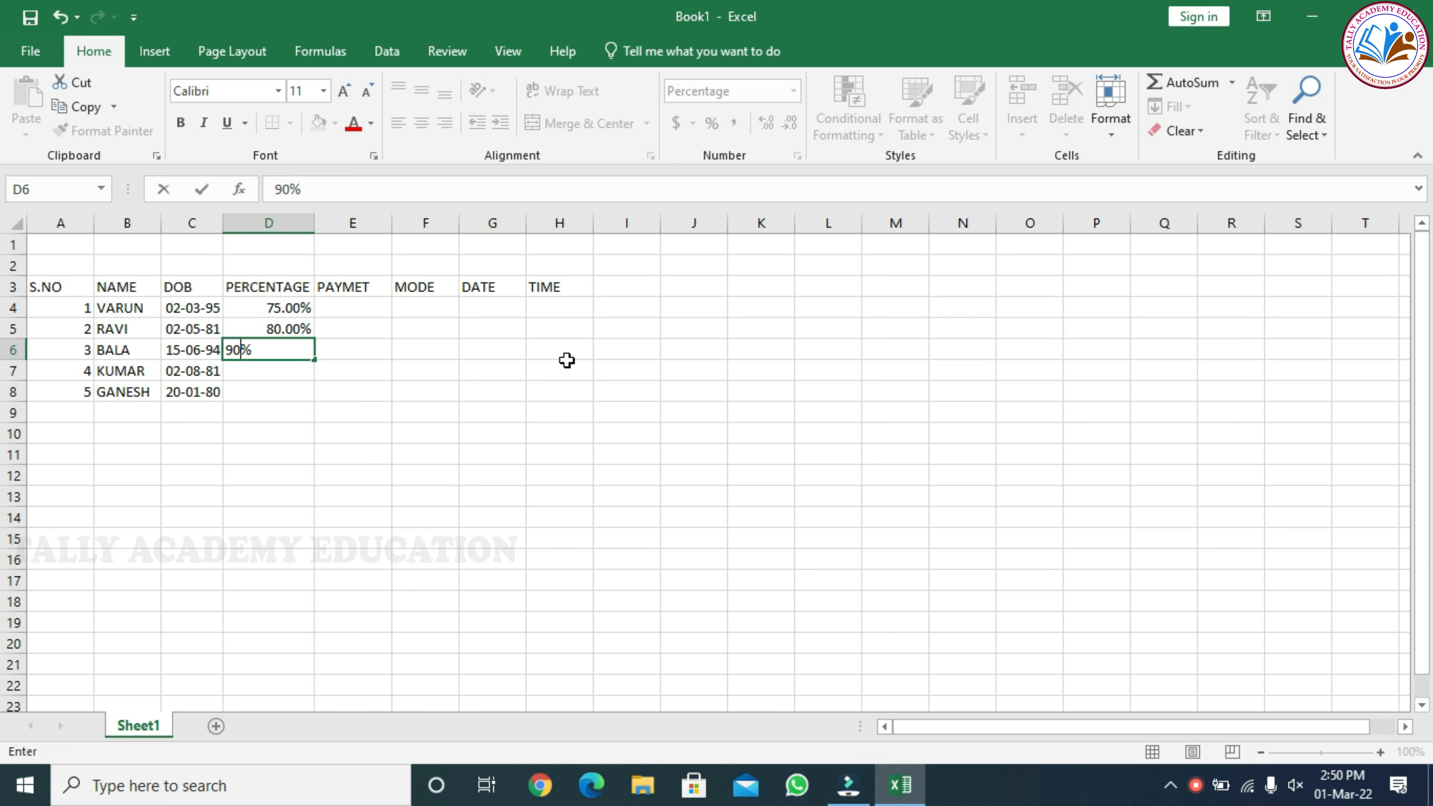
{"action": "key", "text": "Return"}
{"action": "type", "text": "95"}
{"action": "key", "text": "Return"}
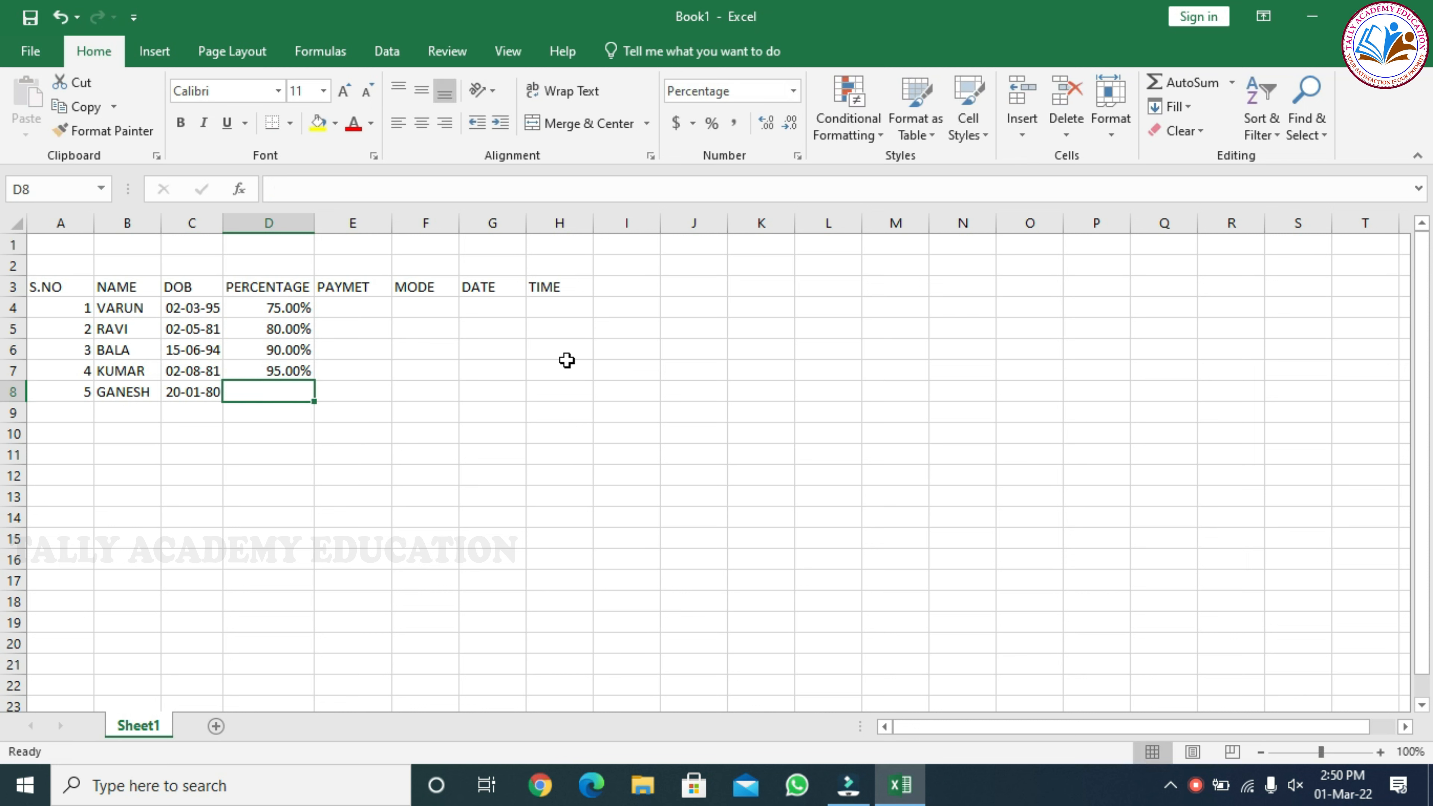
{"action": "type", "text": "80"}
{"action": "key", "text": "Return"}
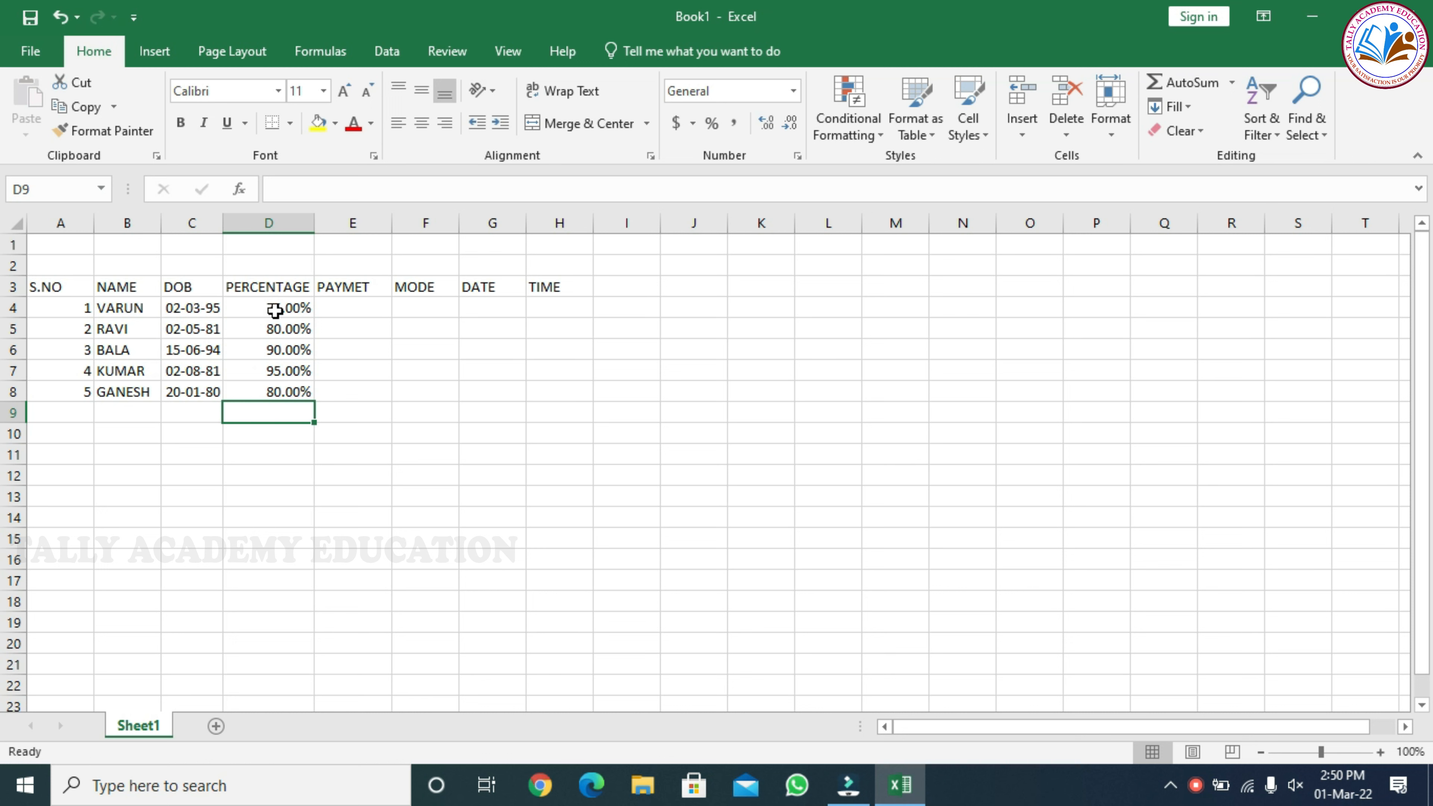
Format the PAYMET cells E4:E8 as Accounting with 2 decimal places and the ₹ Tamil (India) symbol
{"action": "left_click", "coordinate": [364, 305]}
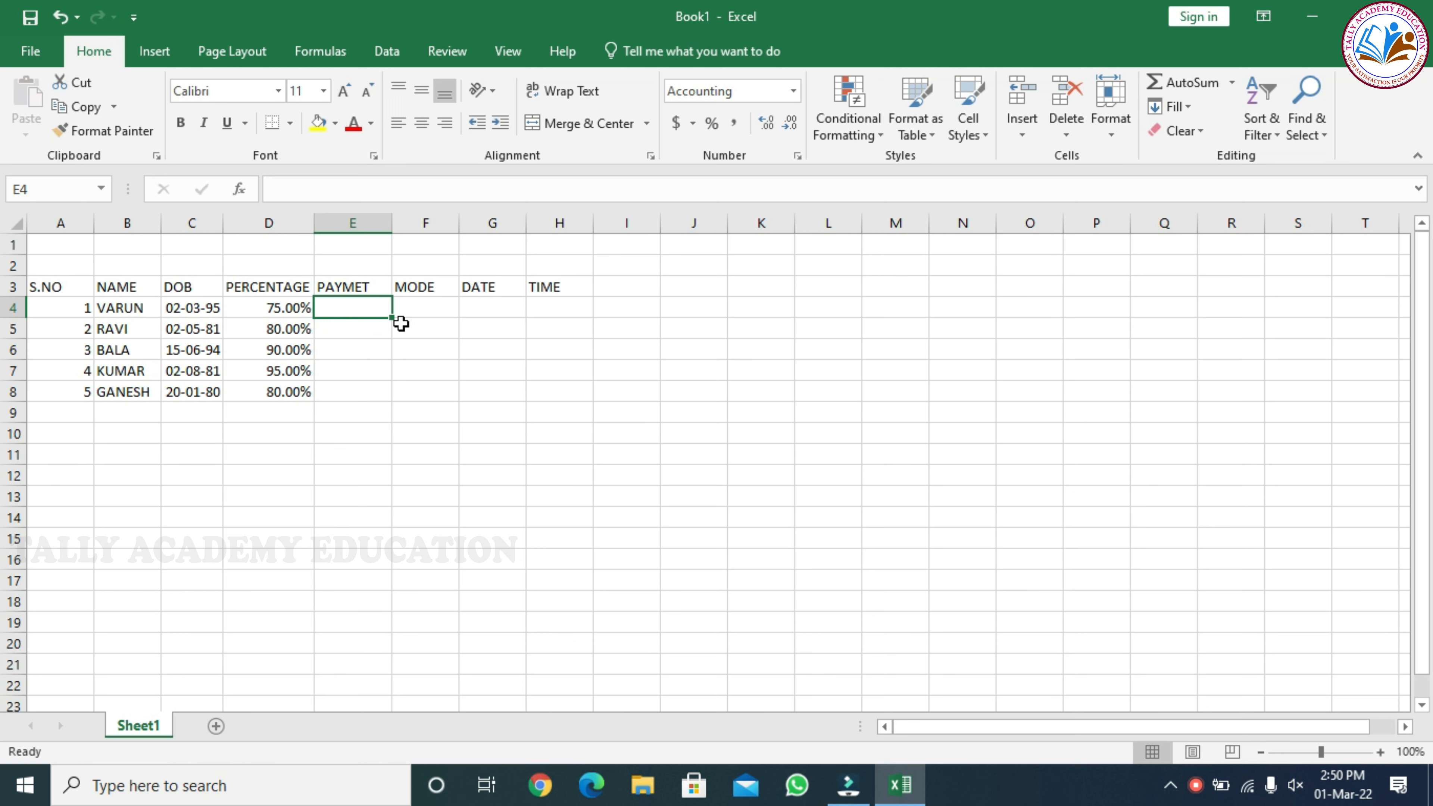
{"action": "left_click_drag", "start_coordinate": [339, 306], "coordinate": [354, 389]}
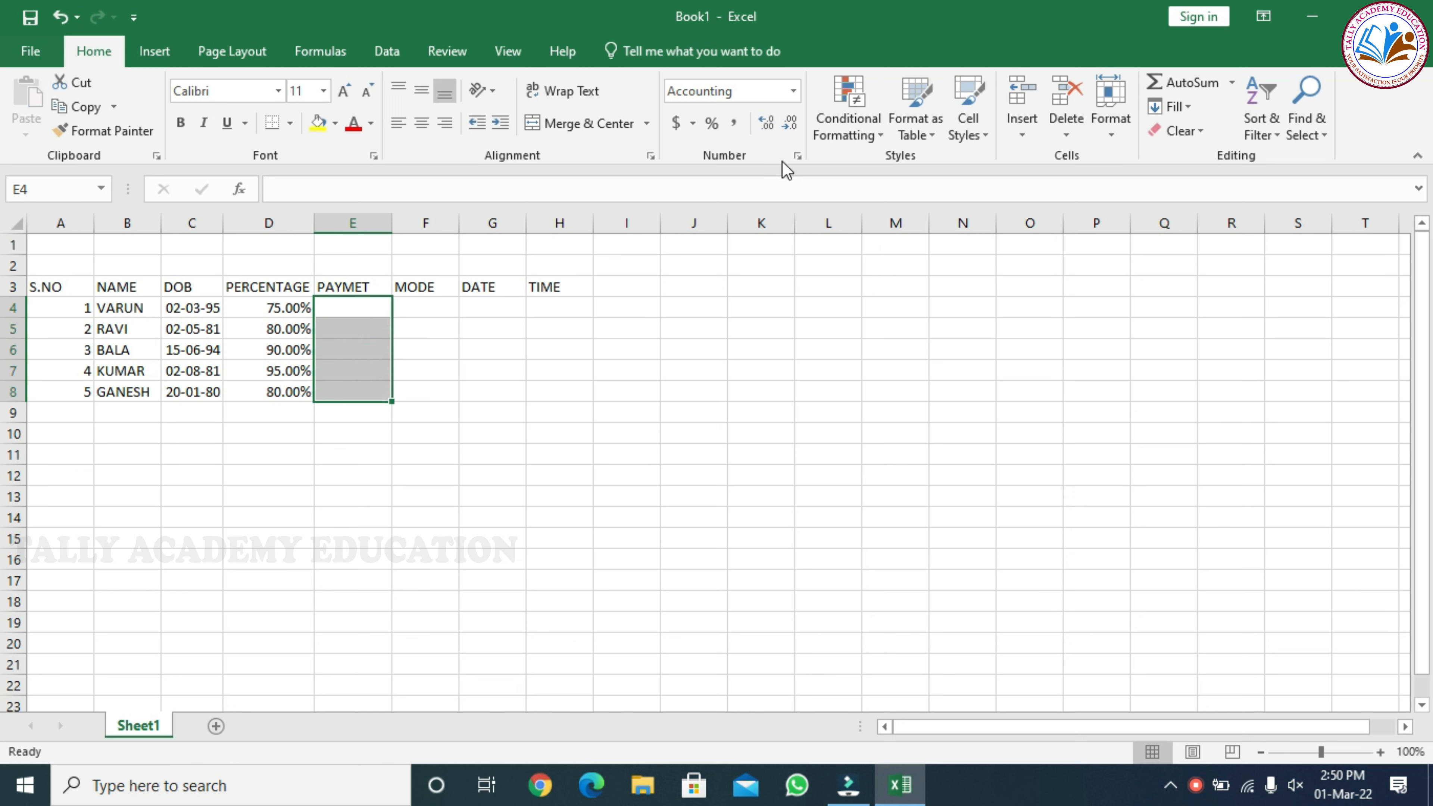
{"action": "left_click", "coordinate": [796, 157]}
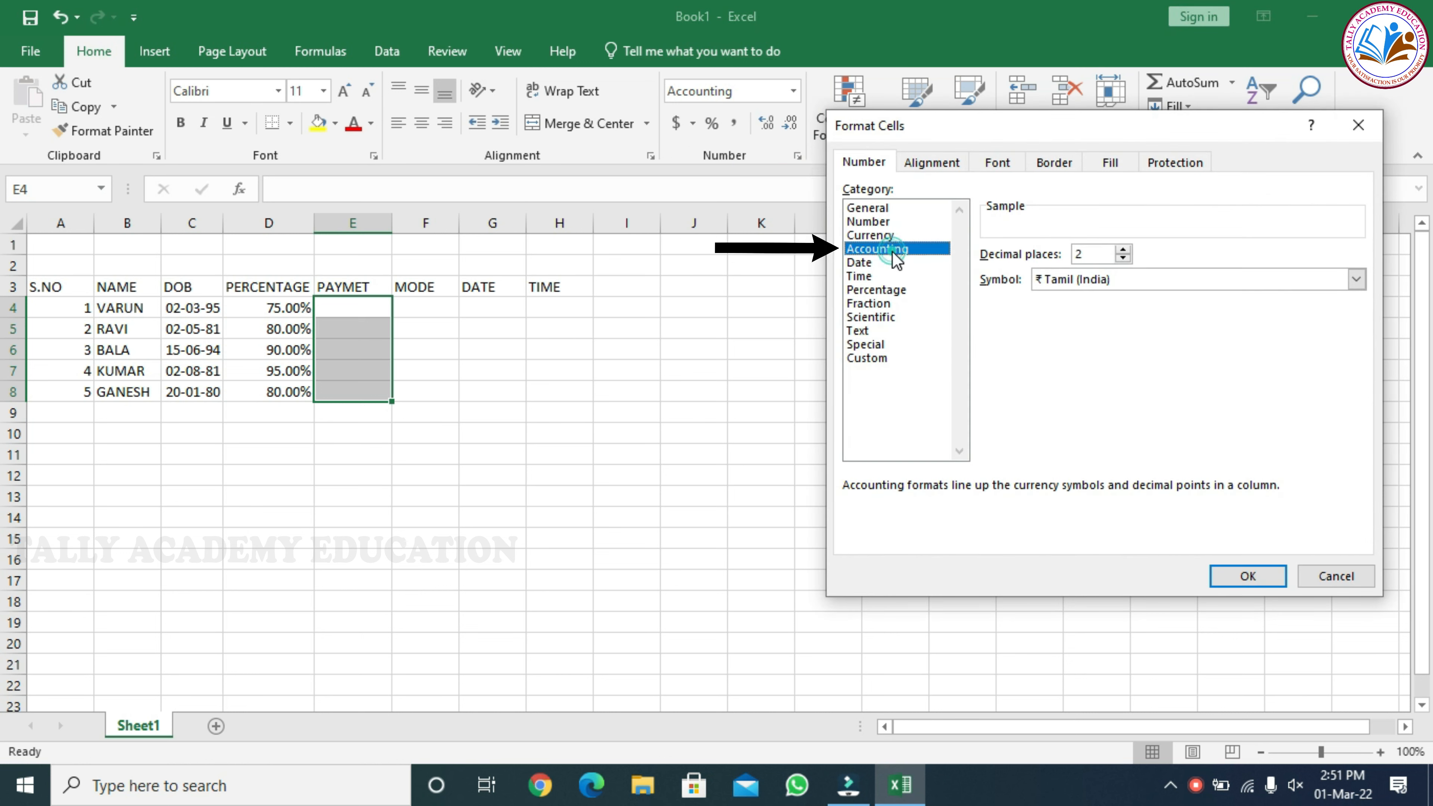
{"action": "left_click", "coordinate": [1249, 574]}
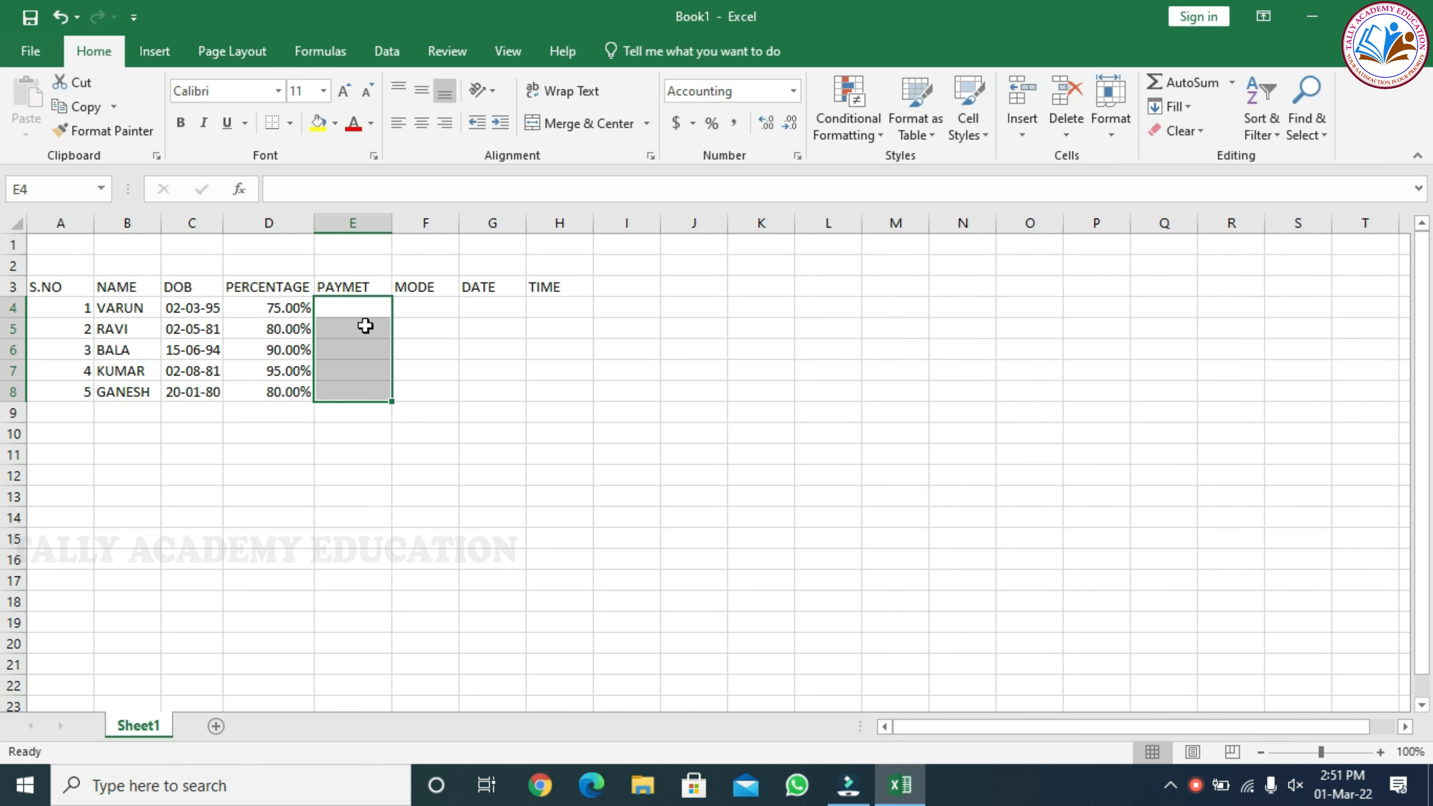
Enter the payment amounts 2000, 0 and -500 in cells E4 to E6
{"action": "left_click", "coordinate": [363, 309]}
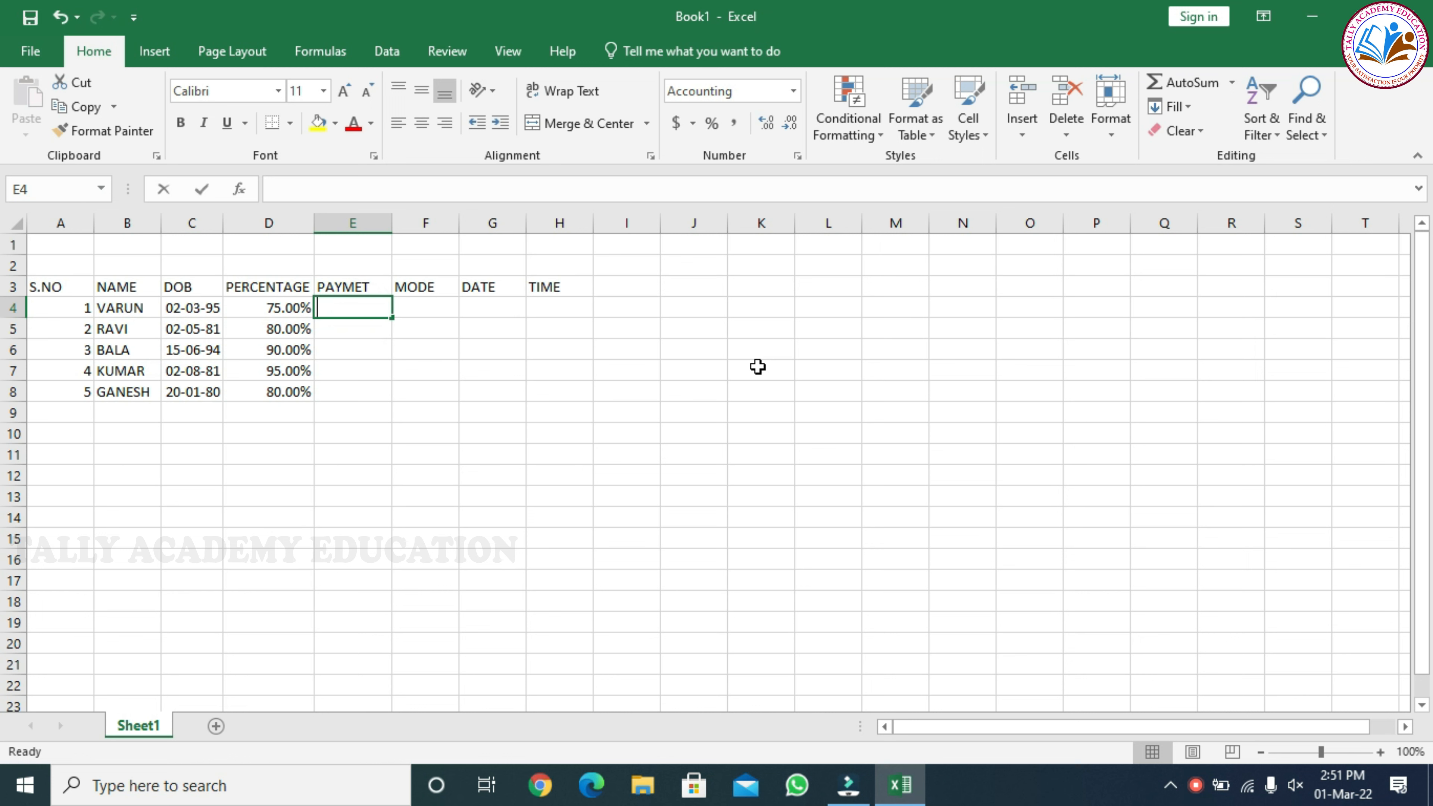
{"action": "type", "text": "2000"}
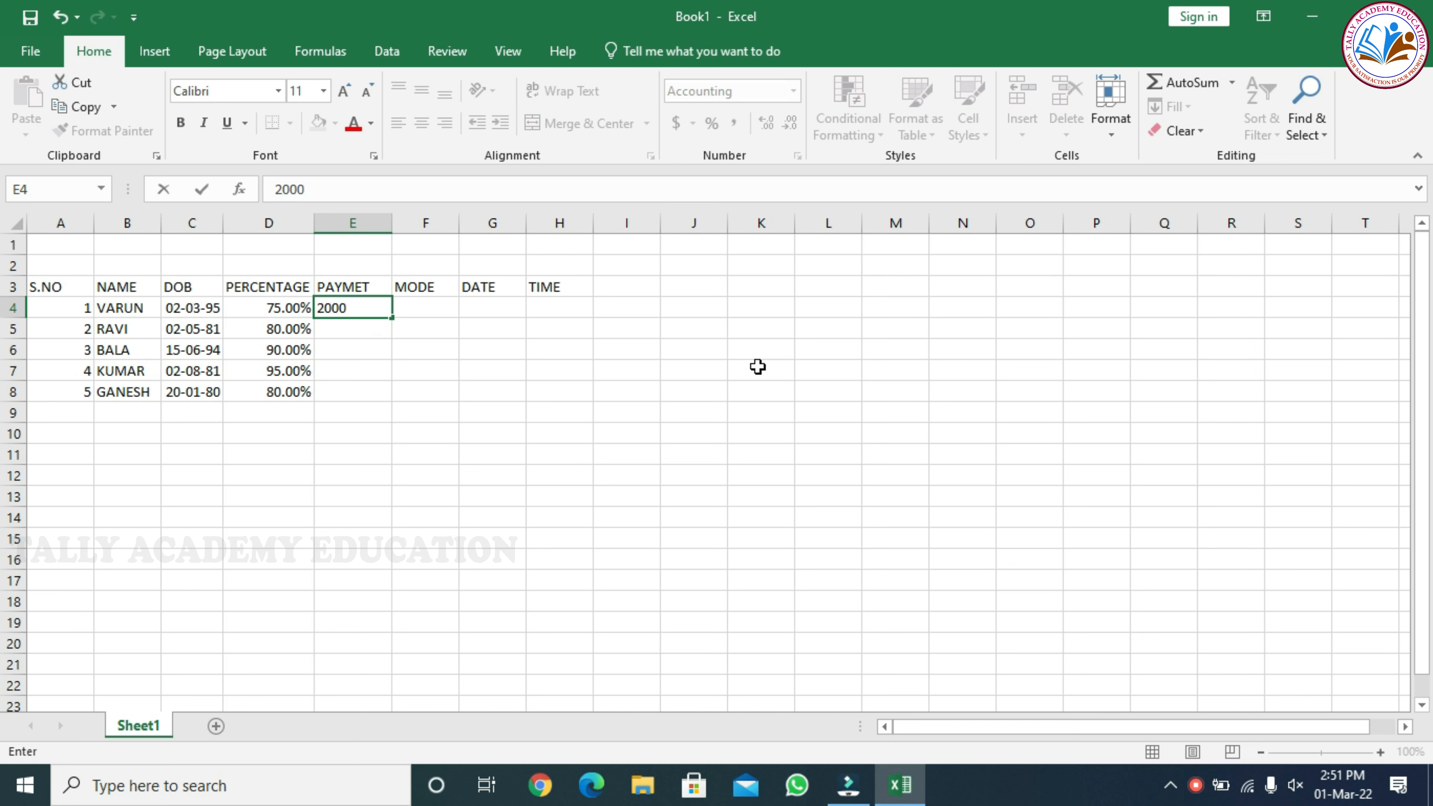
{"action": "key", "text": "Return"}
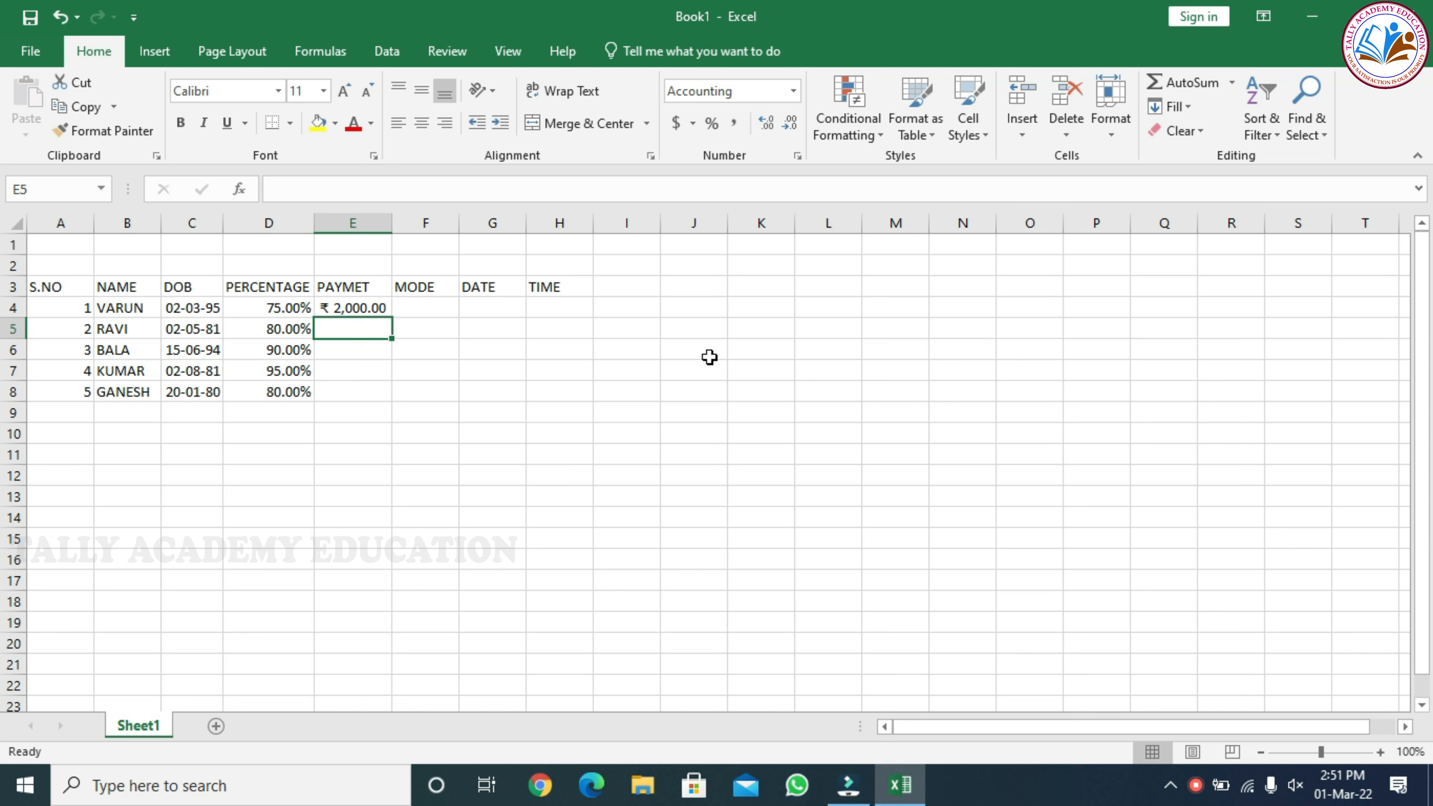
{"action": "type", "text": "0"}
{"action": "key", "text": "Return"}
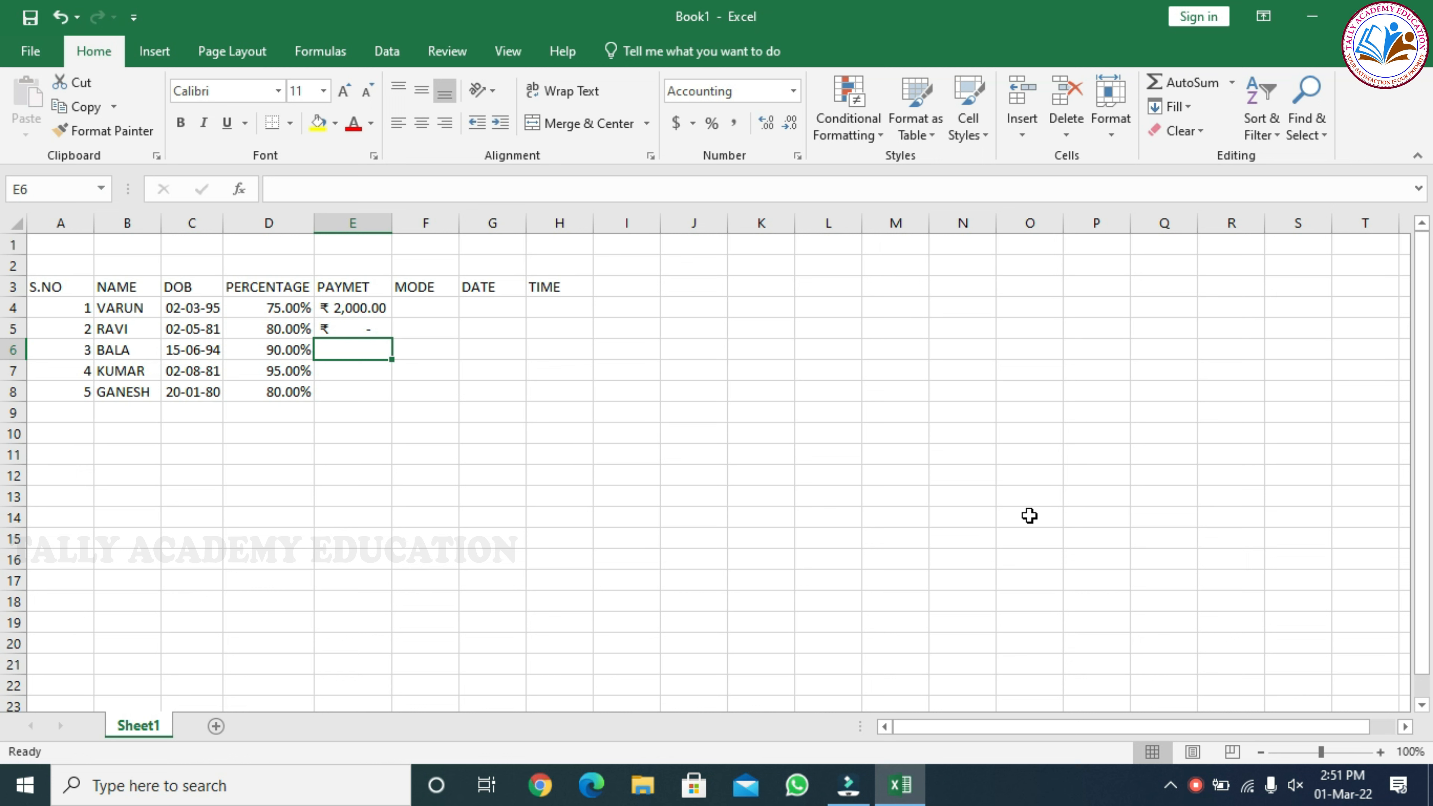
{"action": "type", "text": "-500"}
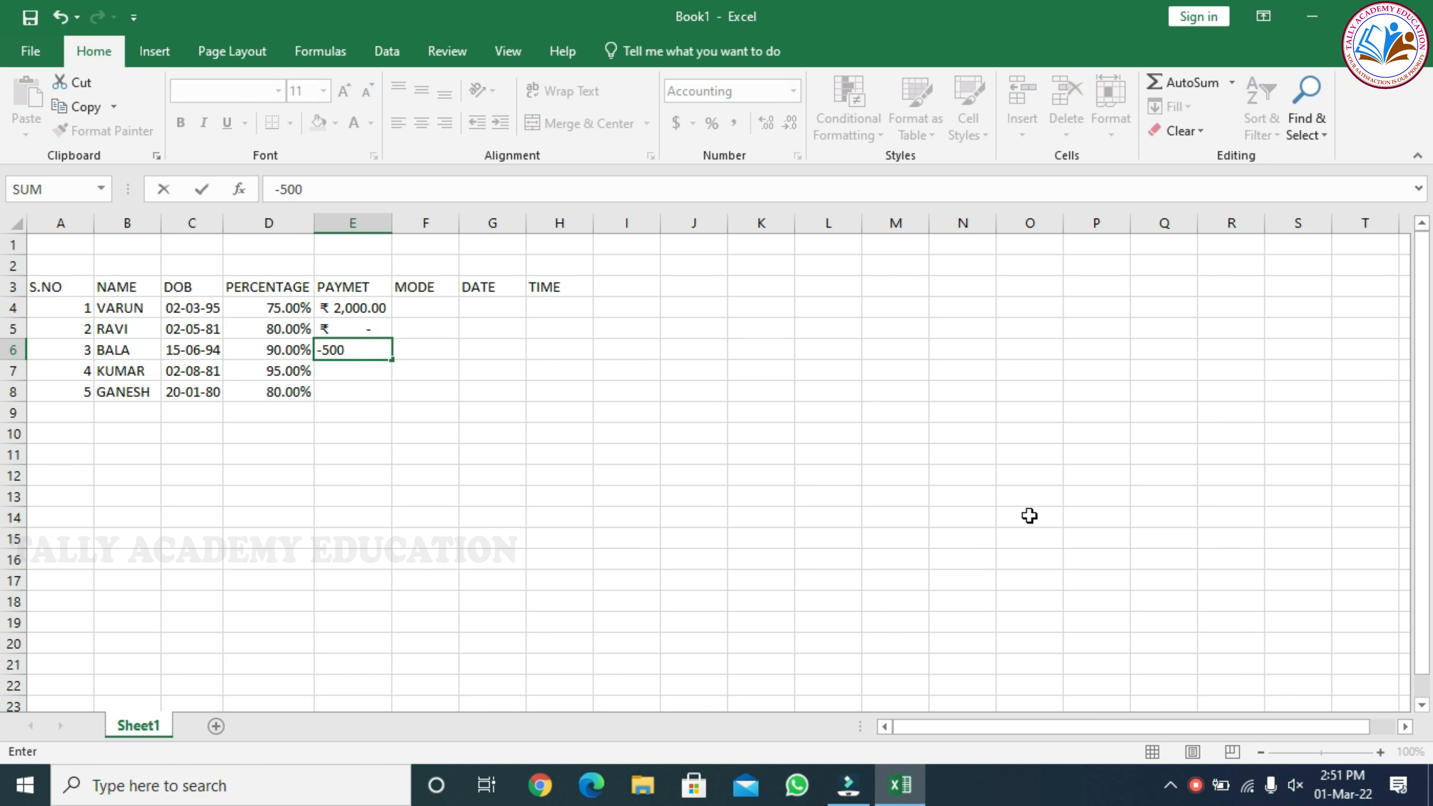
{"action": "key", "text": "Return"}
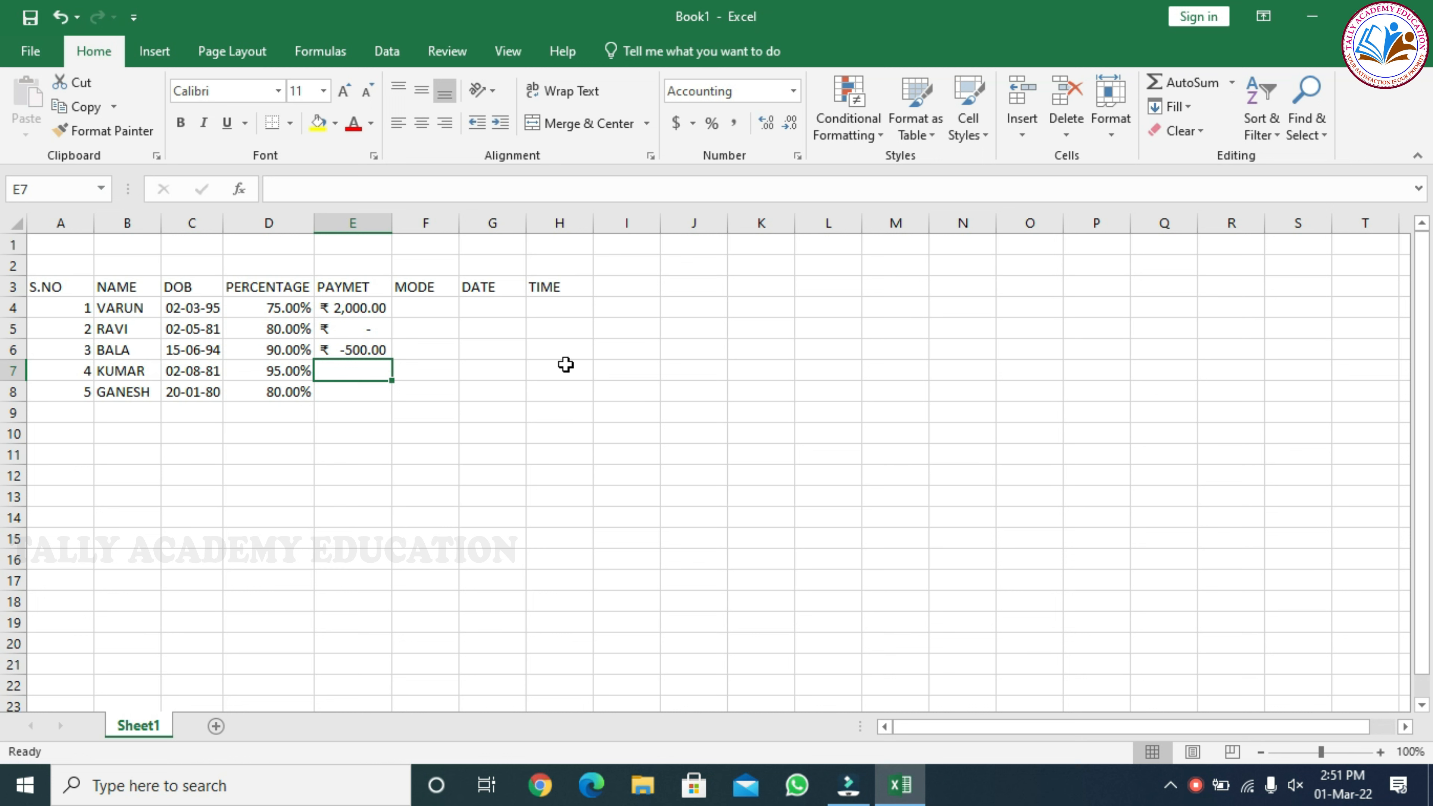
Enter the payment amounts 5000 and 10000 in cells E7 and E8
{"action": "type", "text": "20"}
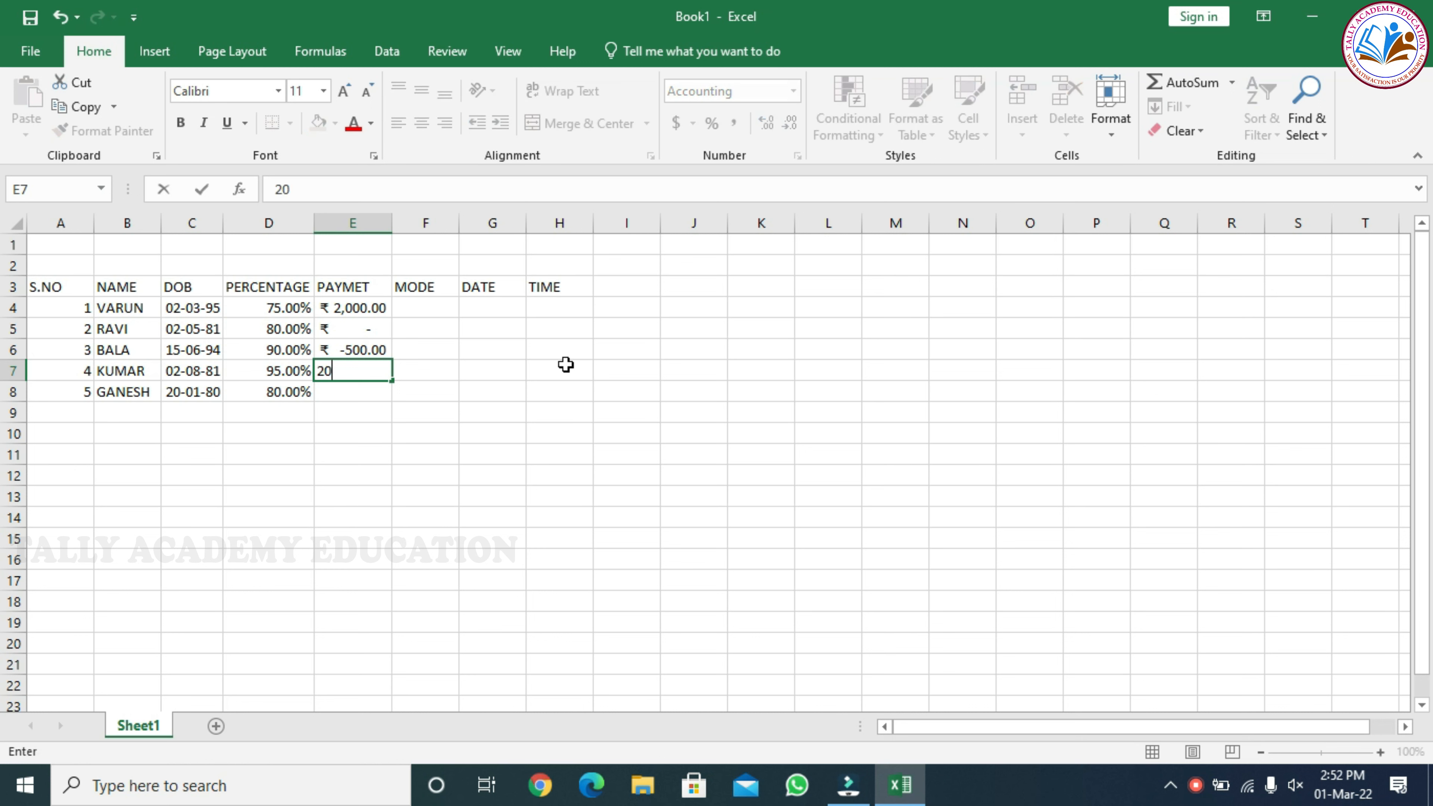
{"action": "key", "text": "BackSpace"}
{"action": "key", "text": "BackSpace"}
{"action": "type", "text": "500"}
{"action": "key", "text": "Return"}
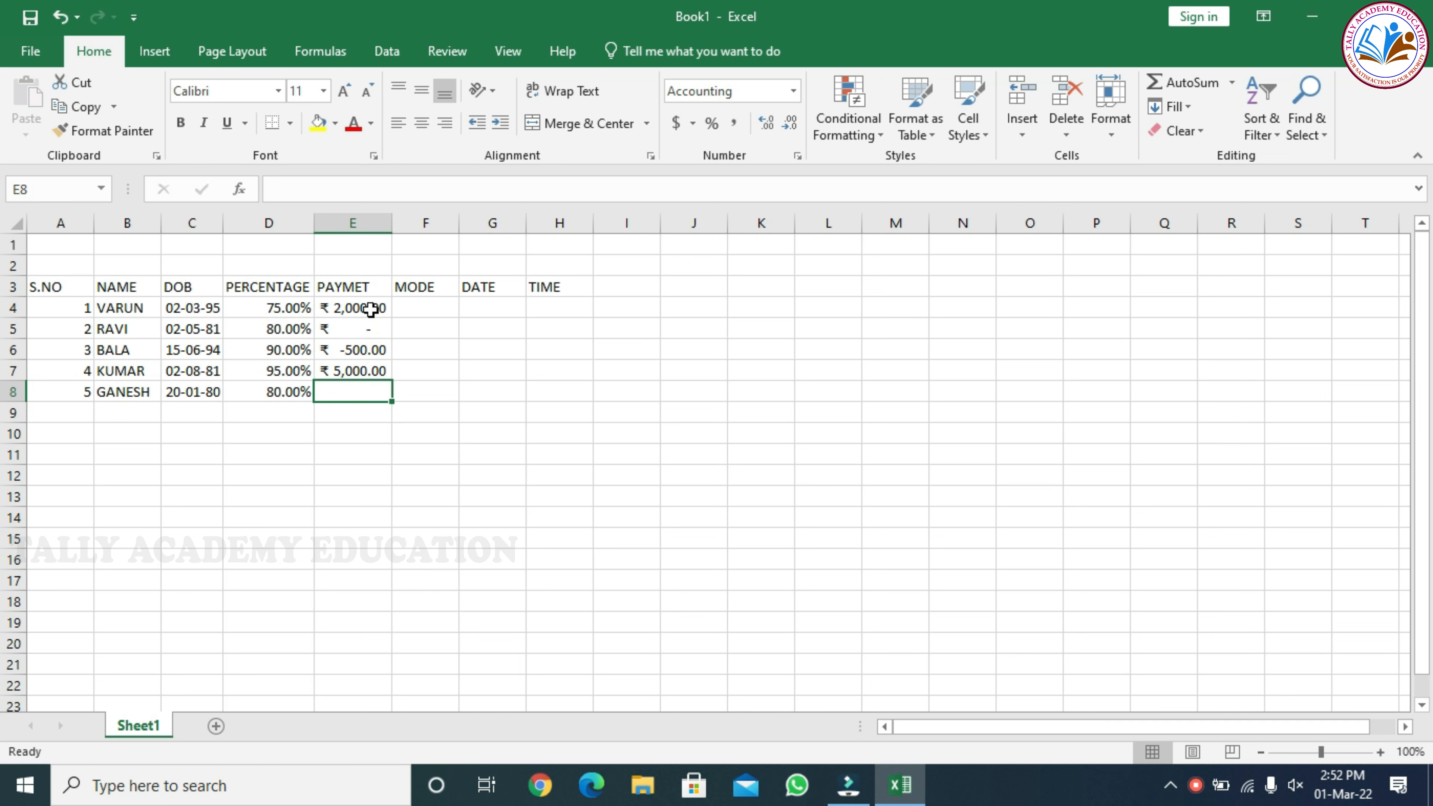
{"action": "type", "text": "10000"}
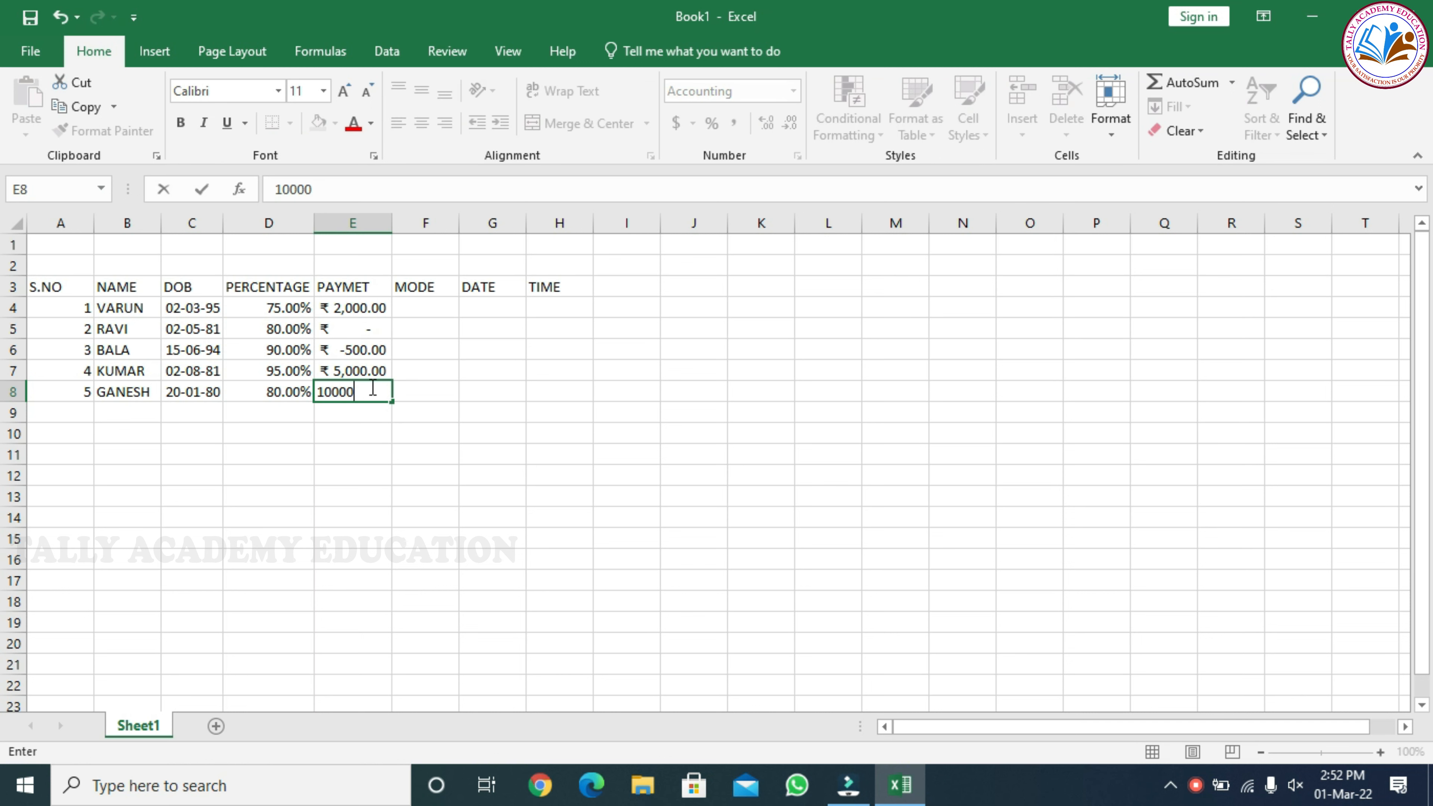
{"action": "key", "text": "Return"}
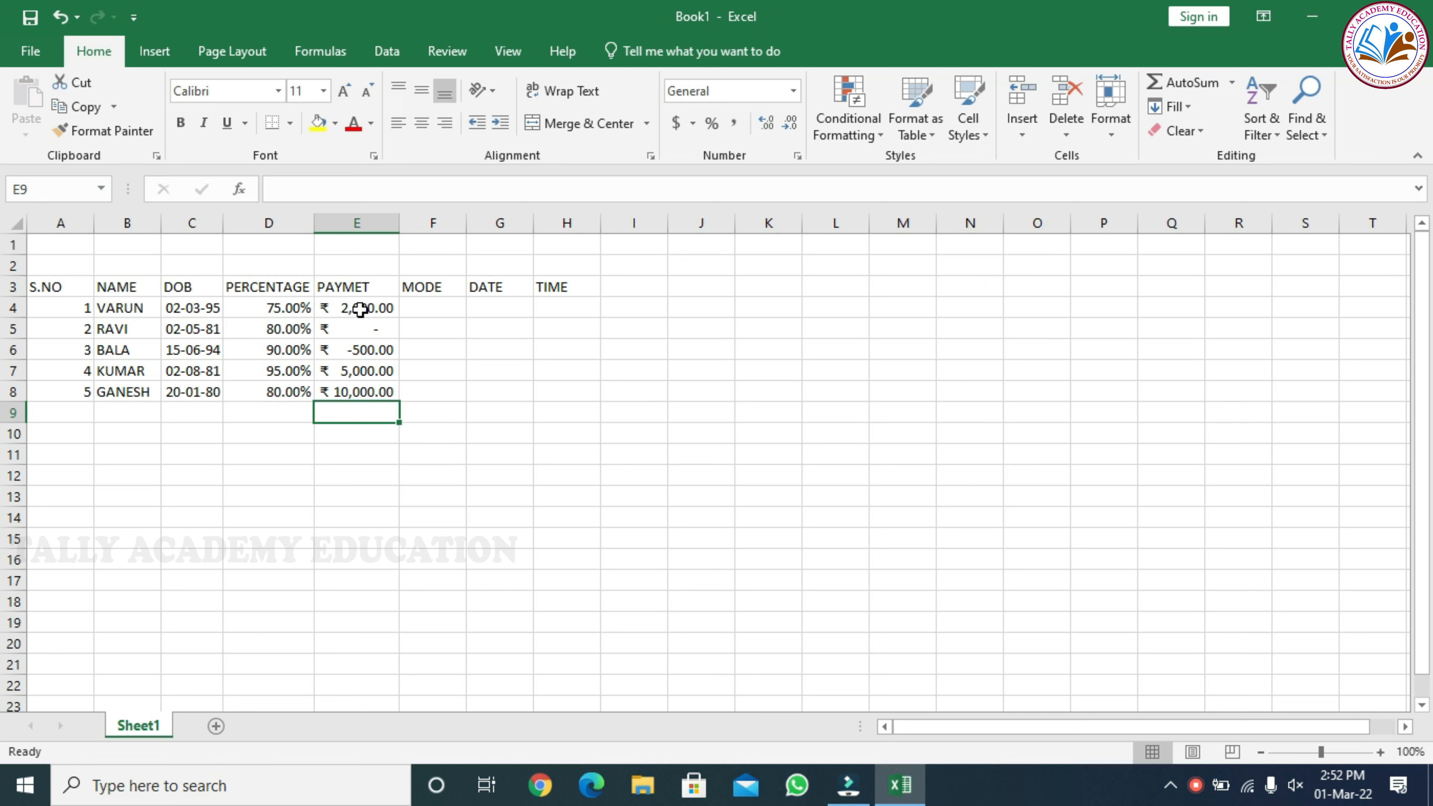
Format the MODE cells F4:F8 as Currency with 2 decimal places and the ₹ Tamil (India) symbol
{"action": "left_click", "coordinate": [443, 304]}
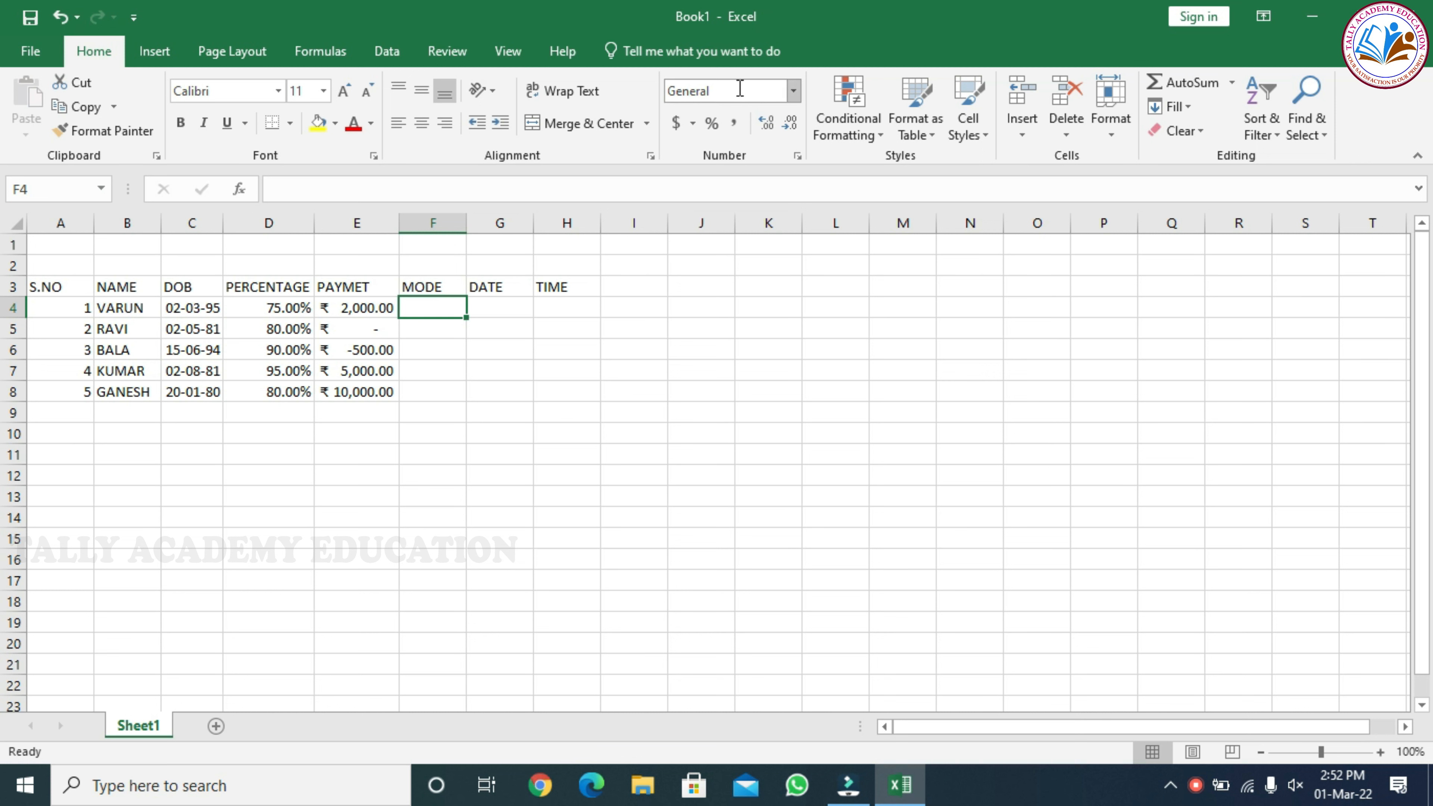
{"action": "left_click_drag", "start_coordinate": [425, 308], "coordinate": [439, 387]}
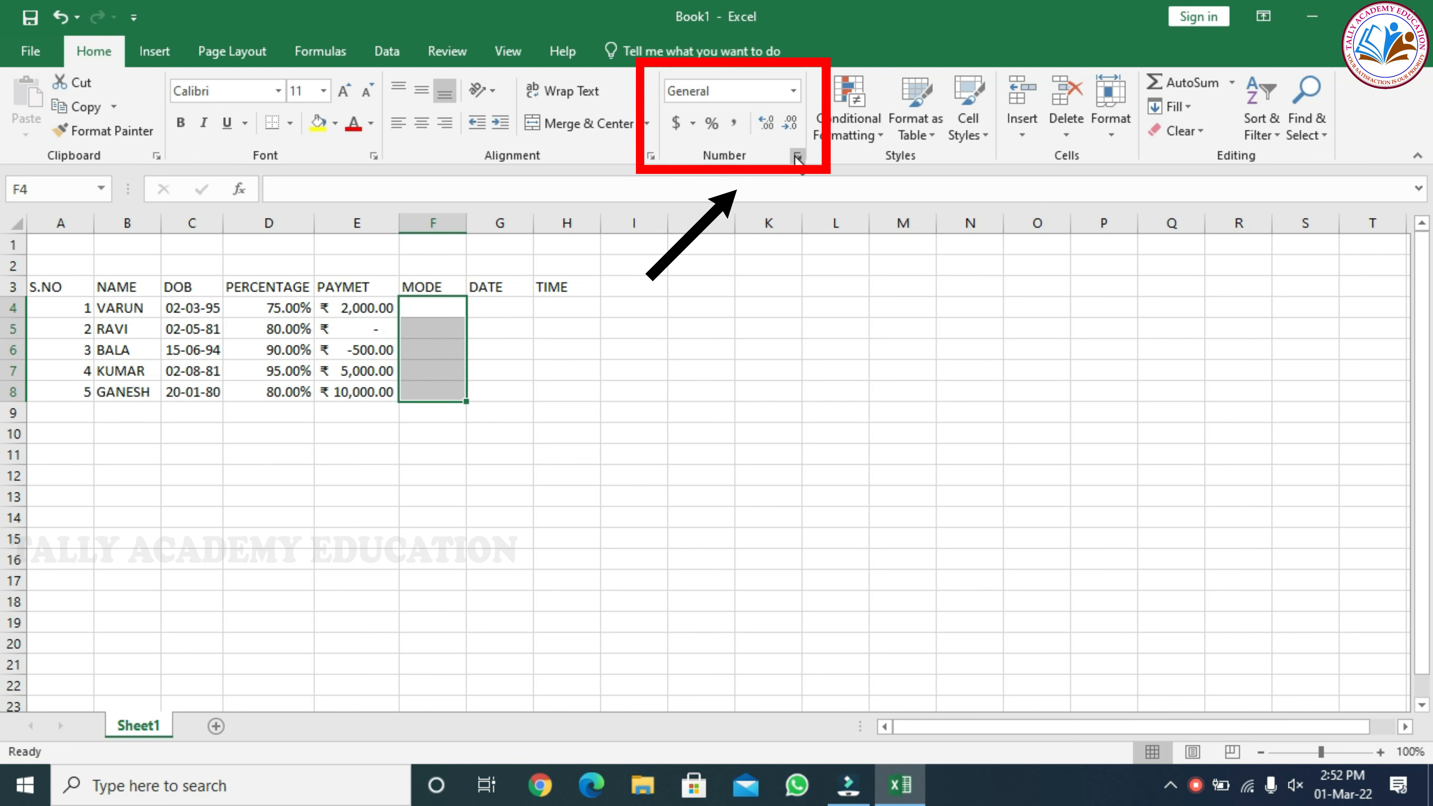
{"action": "left_click", "coordinate": [797, 156]}
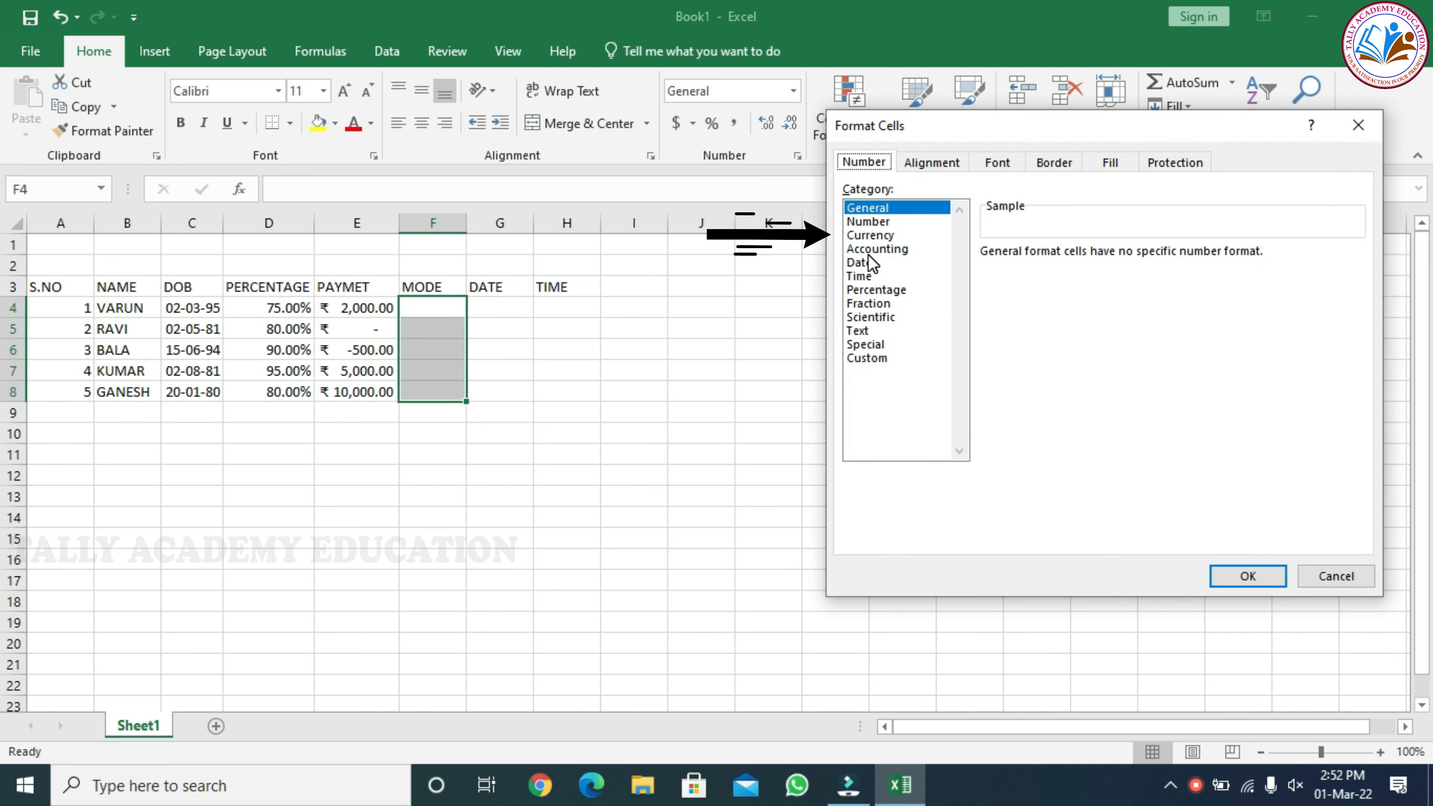
{"action": "left_click", "coordinate": [870, 235]}
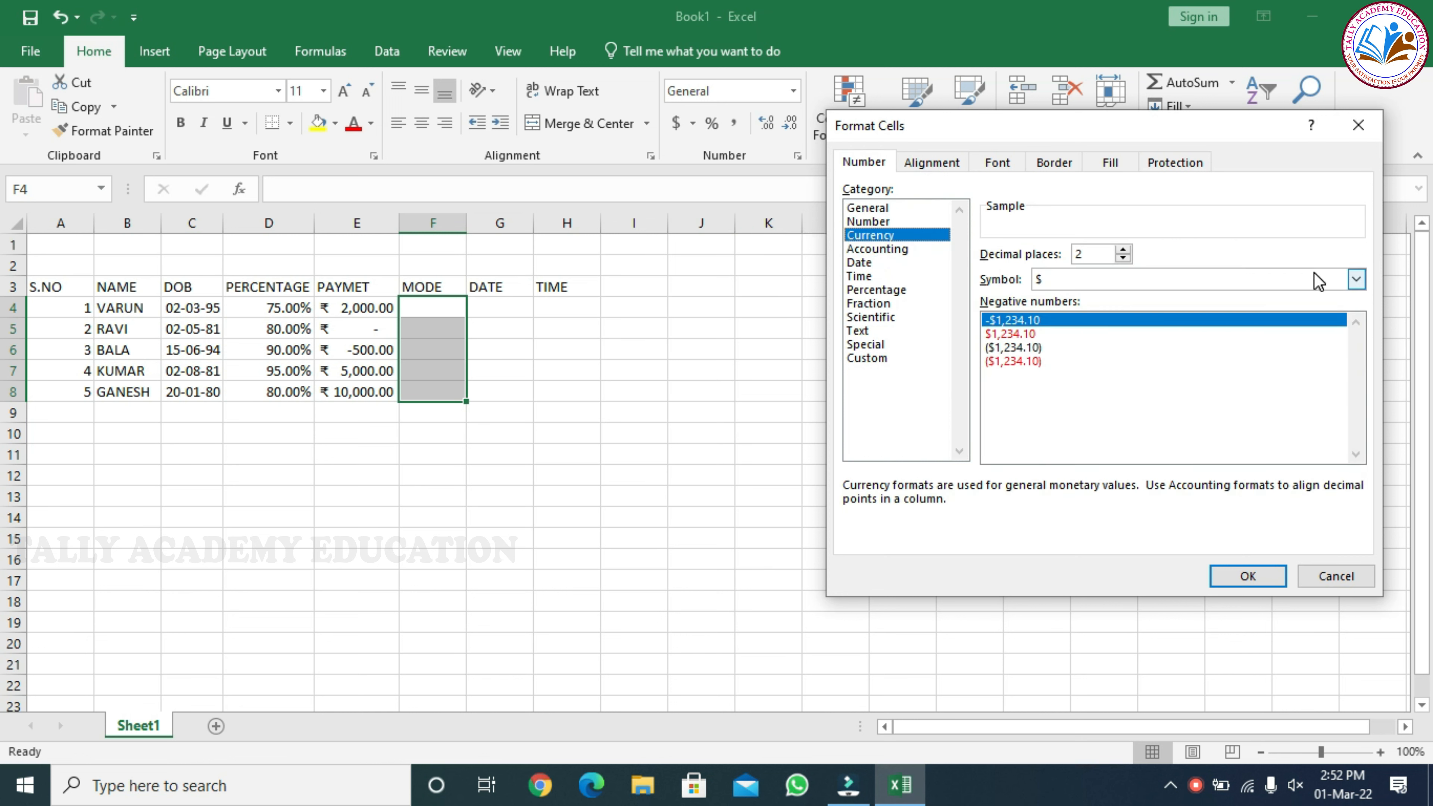
{"action": "left_click", "coordinate": [1357, 278]}
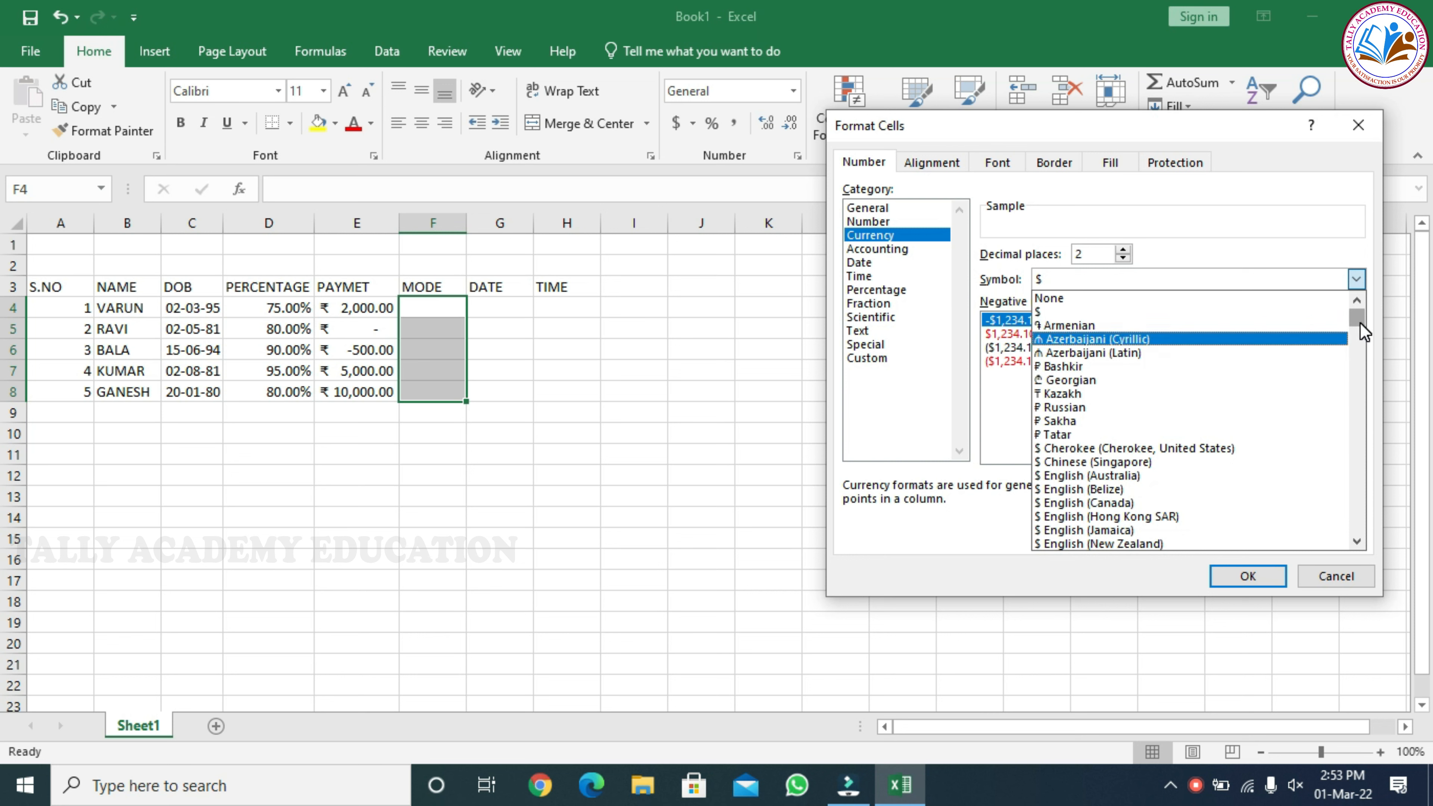
{"action": "left_click_drag", "start_coordinate": [1359, 325], "coordinate": [1358, 383]}
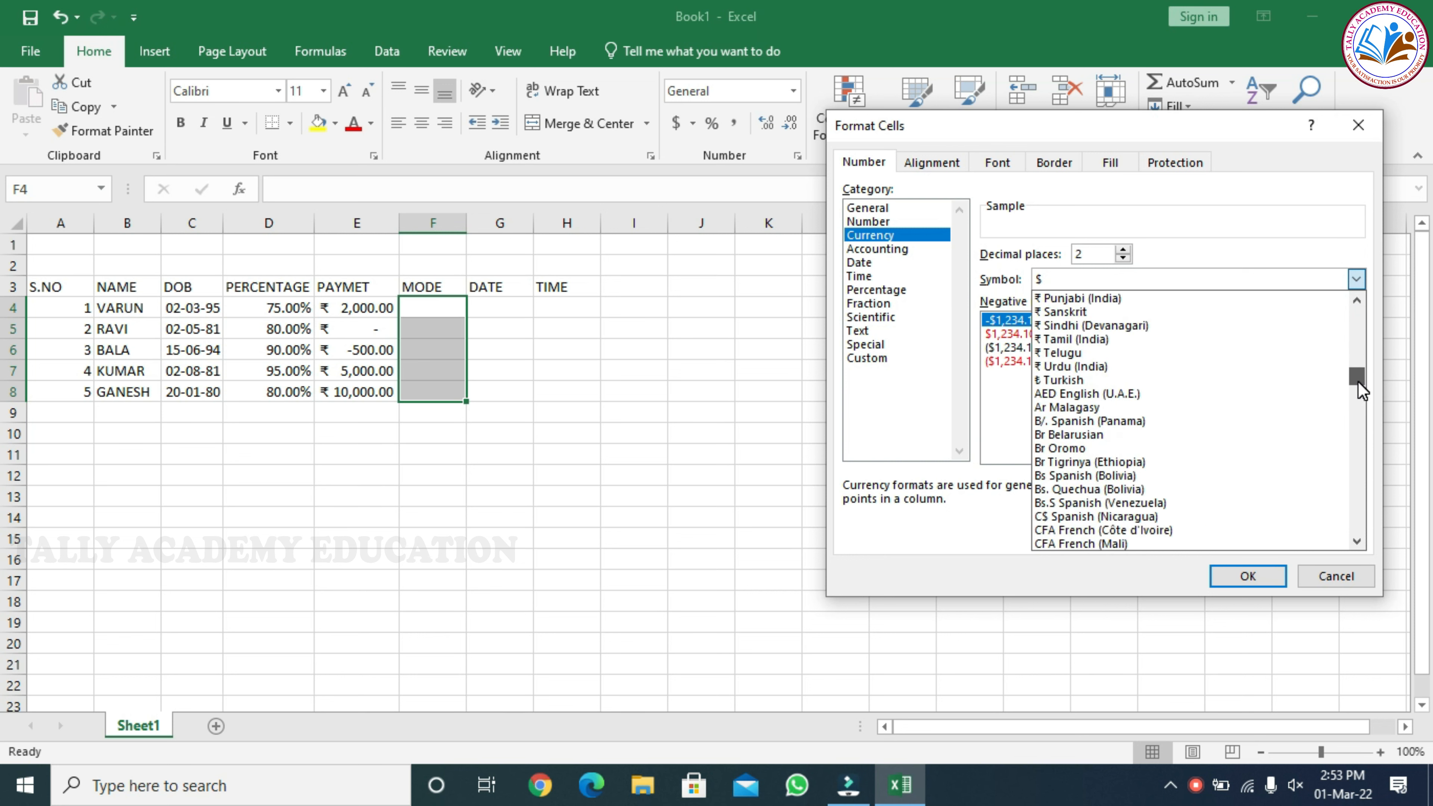
{"action": "left_click", "coordinate": [1092, 341]}
{"action": "left_click", "coordinate": [1247, 576]}
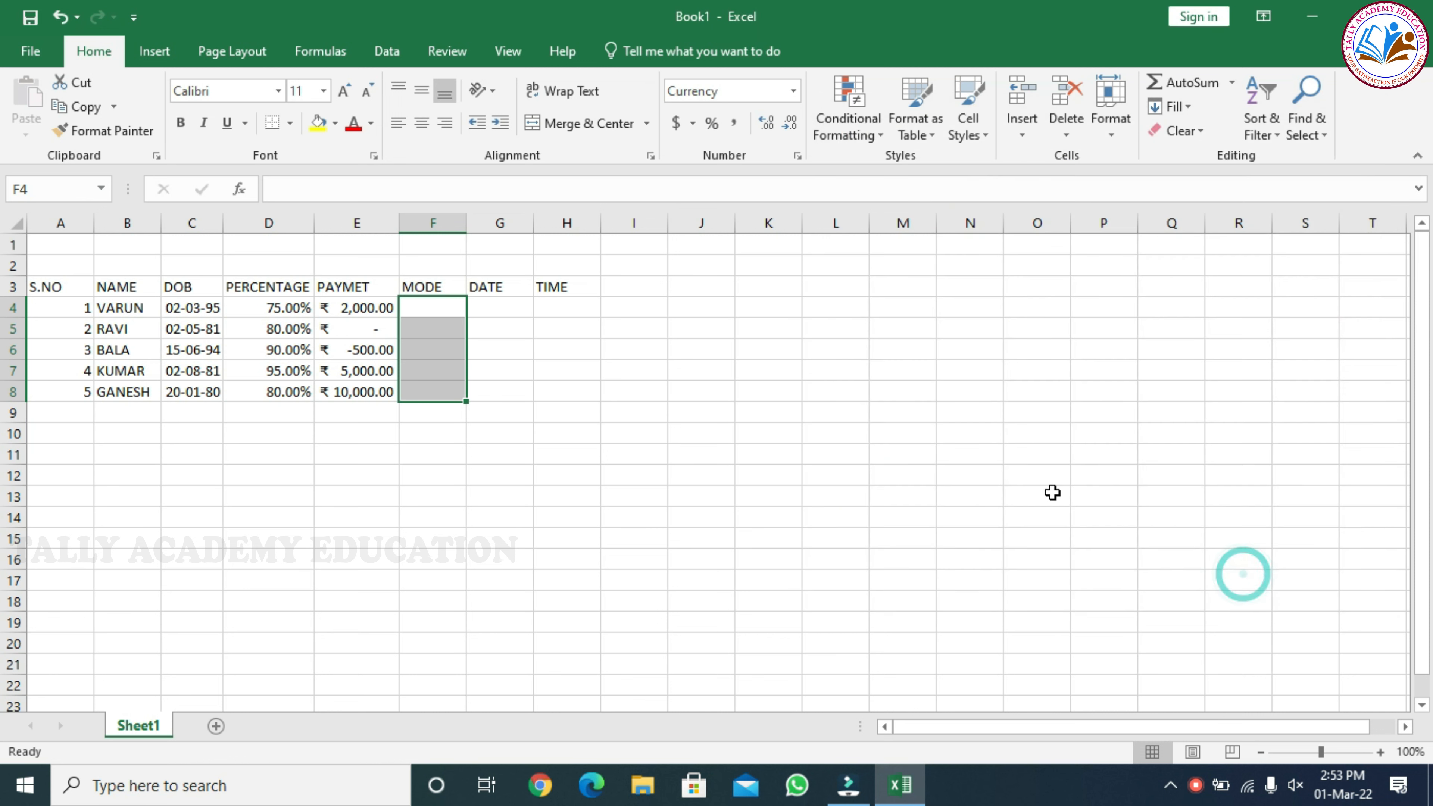
Enter the amounts 2000, 0, -500, 5000 and 10000 in the MODE cells F4 to F8
{"action": "left_click", "coordinate": [415, 308]}
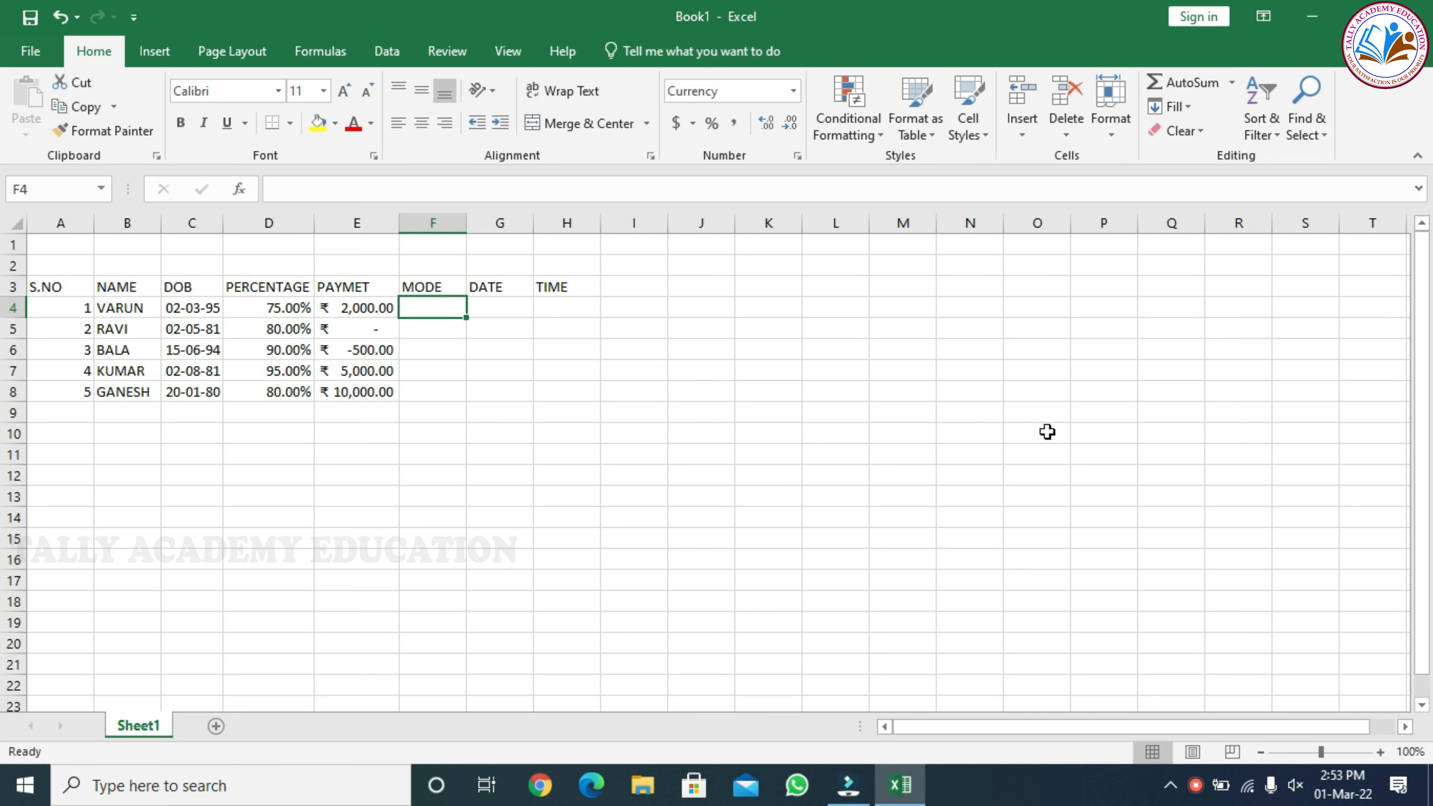
{"action": "type", "text": "2000"}
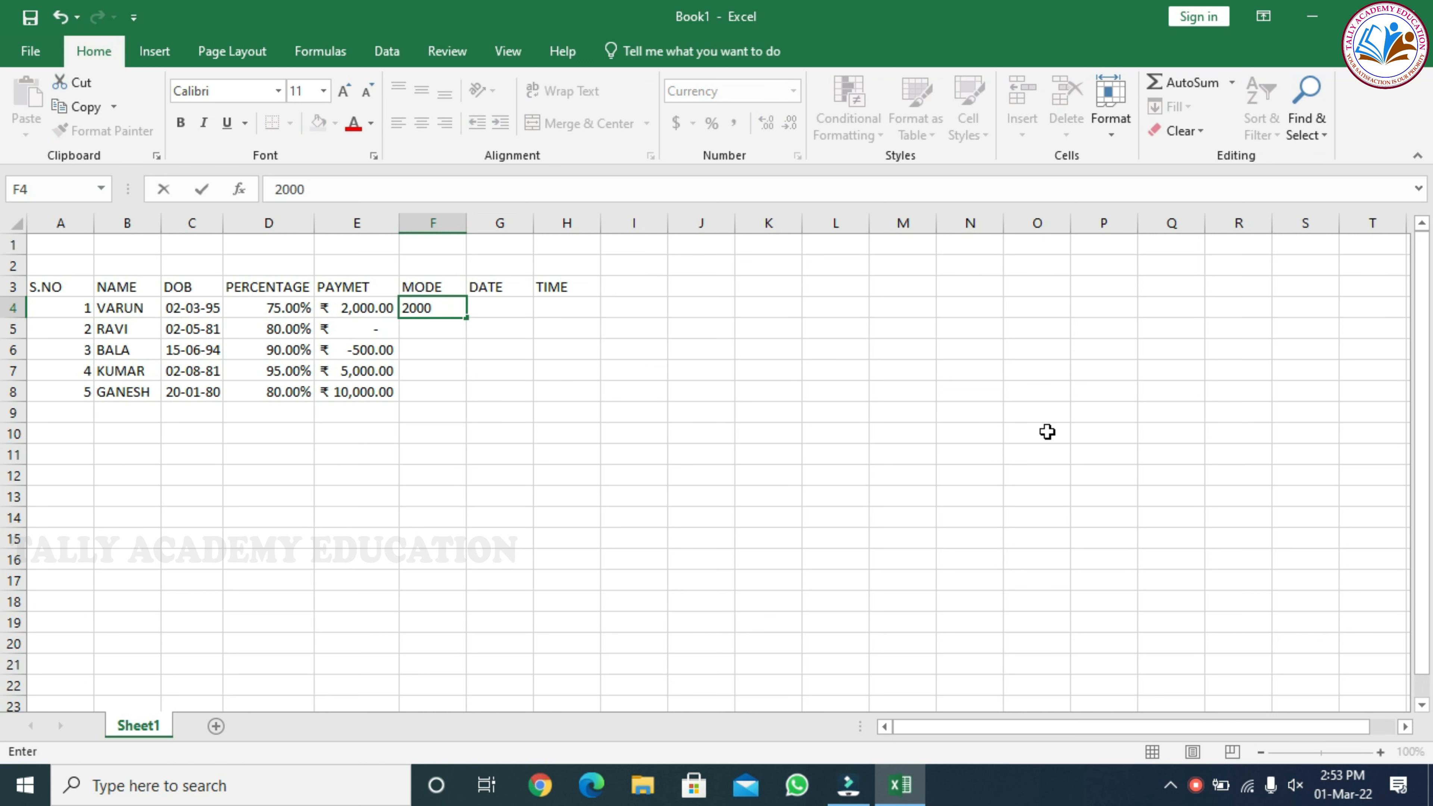
{"action": "key", "text": "Return"}
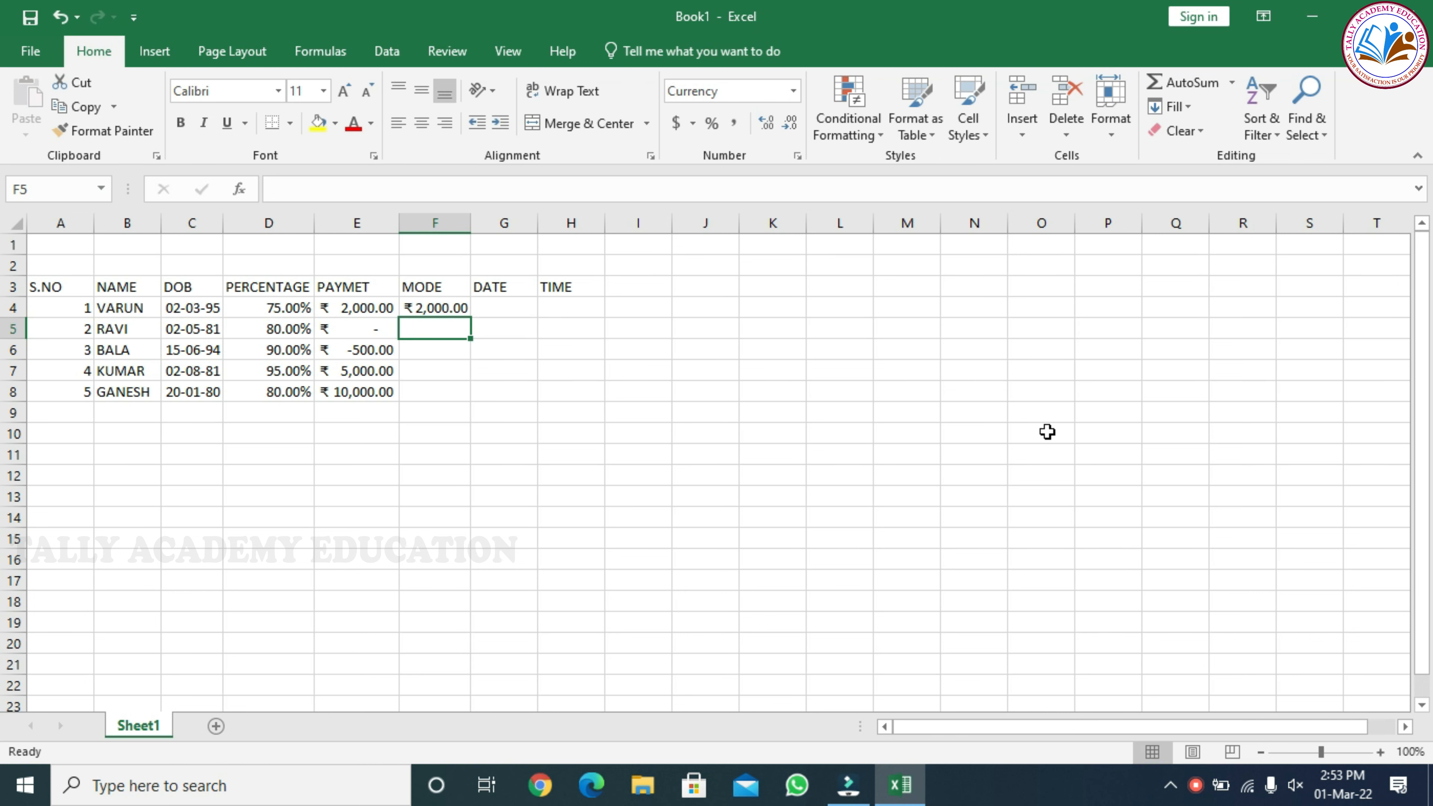
{"action": "type", "text": "0"}
{"action": "key", "text": "Return"}
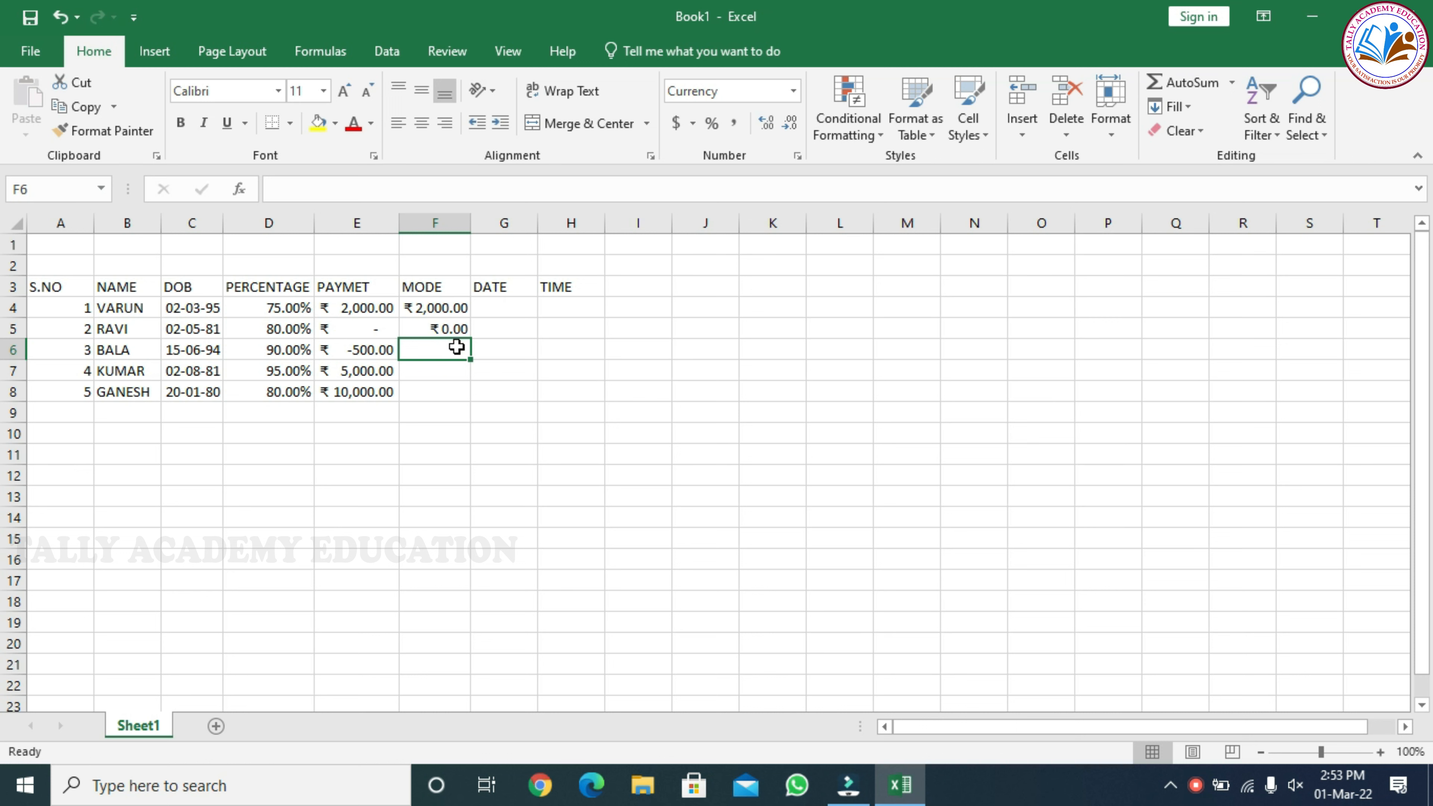
{"action": "type", "text": "-500"}
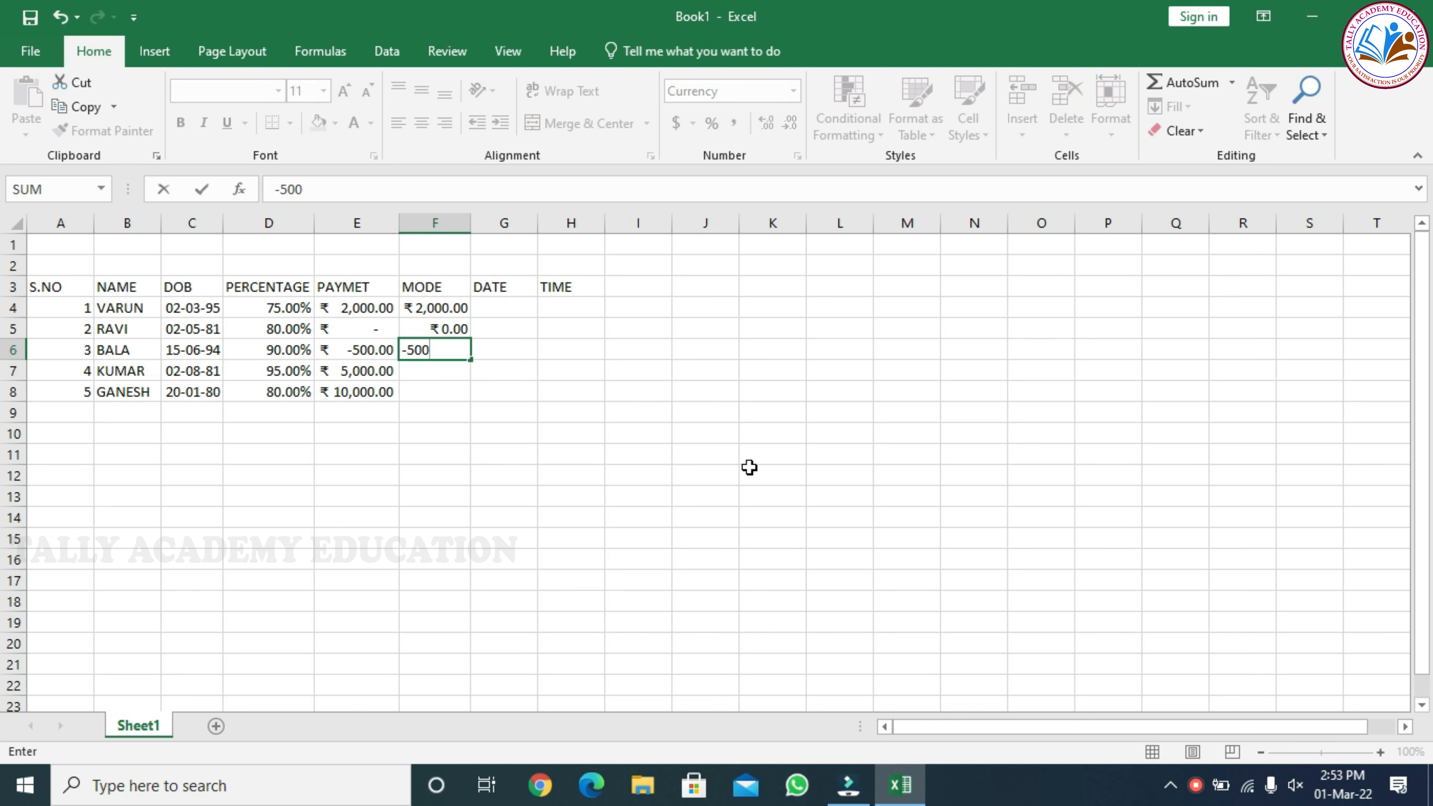
{"action": "key", "text": "Return"}
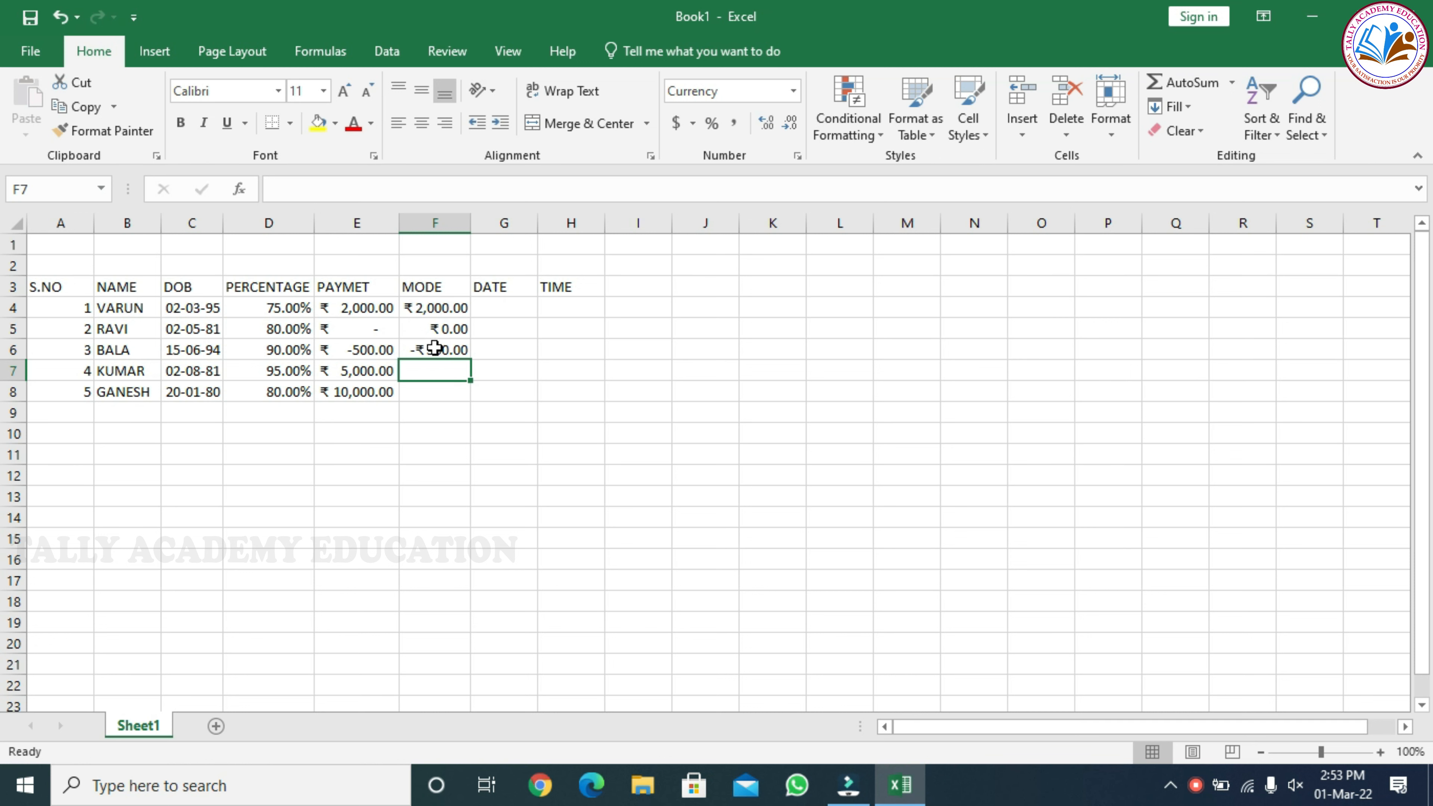
{"action": "type", "text": "5000"}
{"action": "key", "text": "Return"}
{"action": "type", "text": "10000"}
{"action": "key", "text": "Return"}
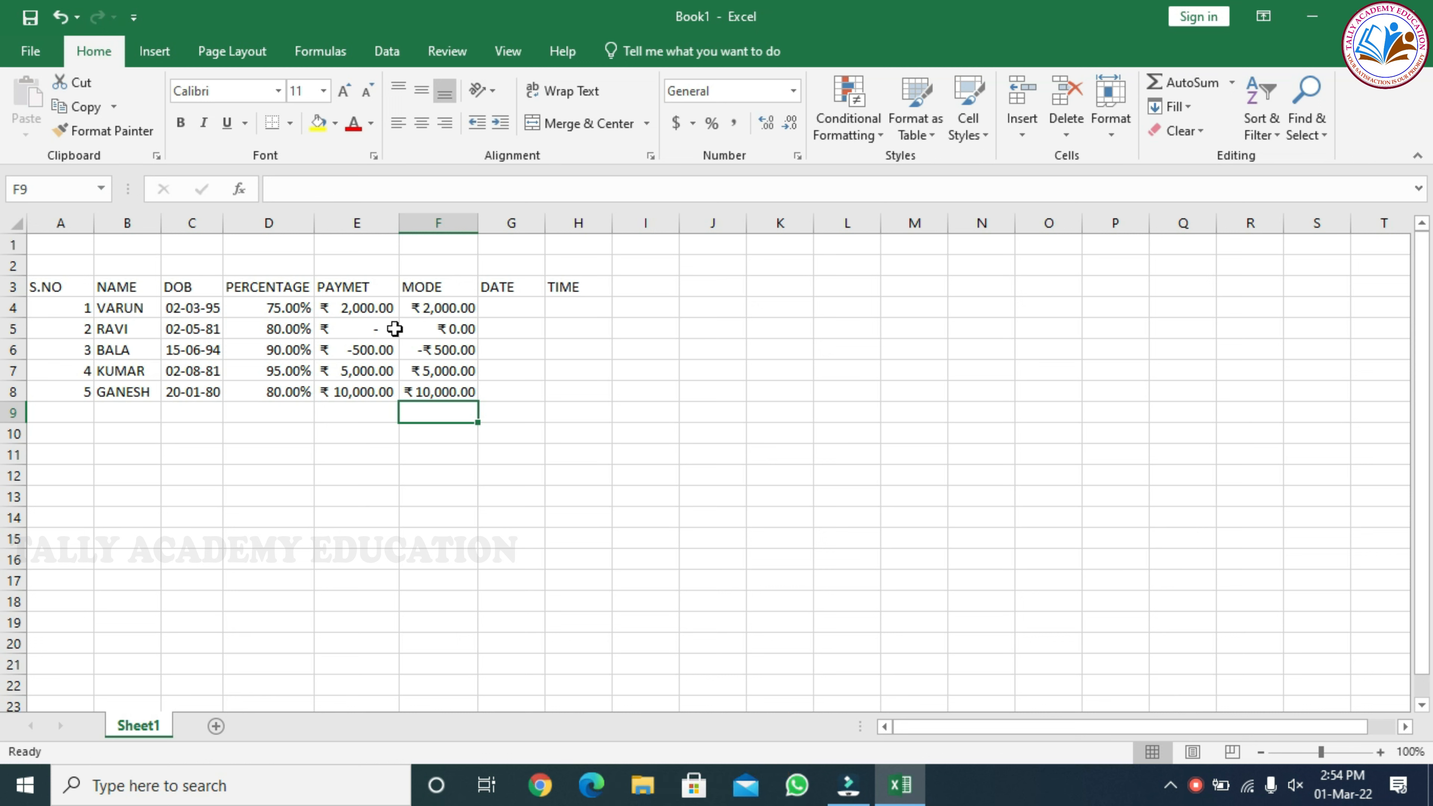
Enter the date 05-03-22 in cell G4 of the DATE column
{"action": "left_click", "coordinate": [496, 308]}
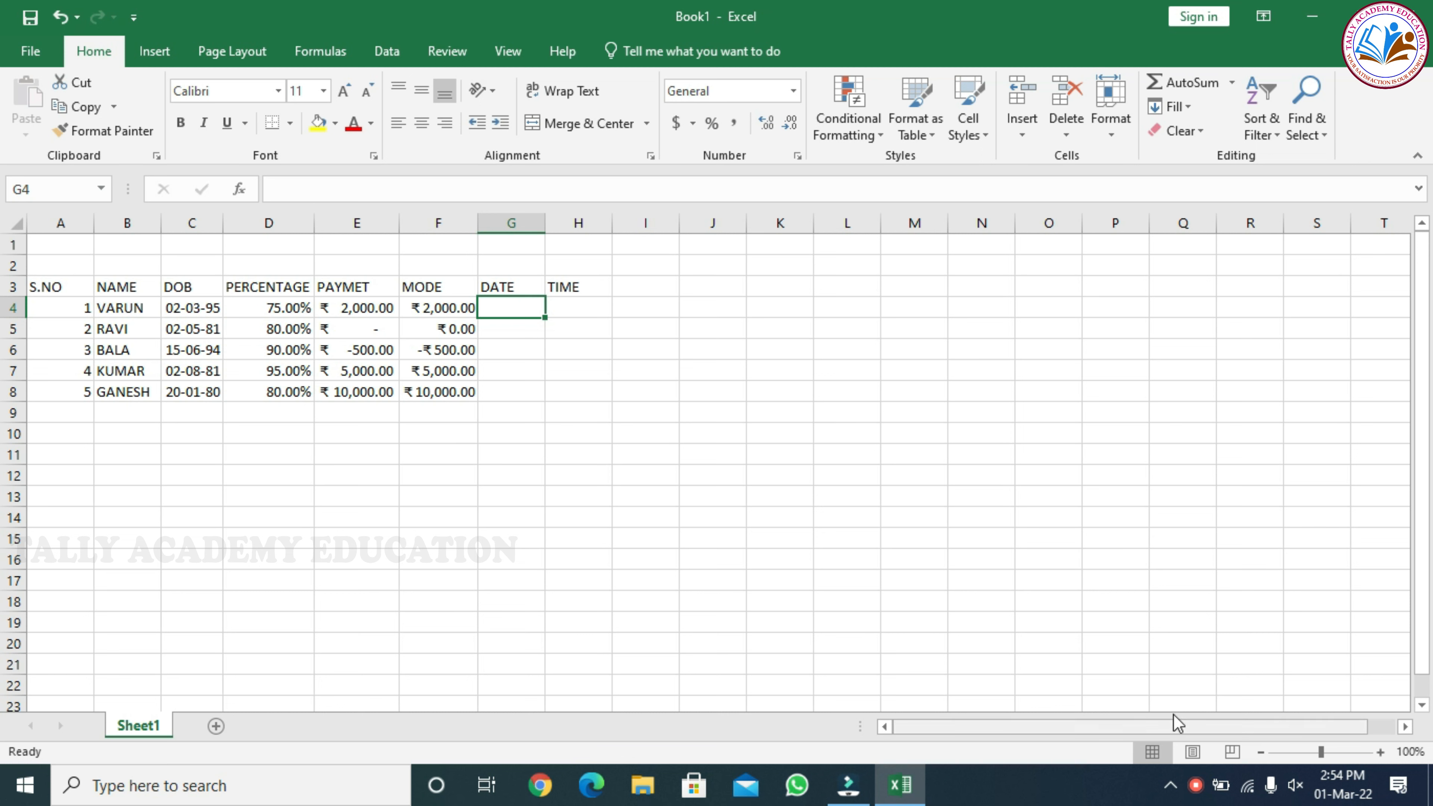
{"action": "mouse_move", "coordinate": [1343, 799]}
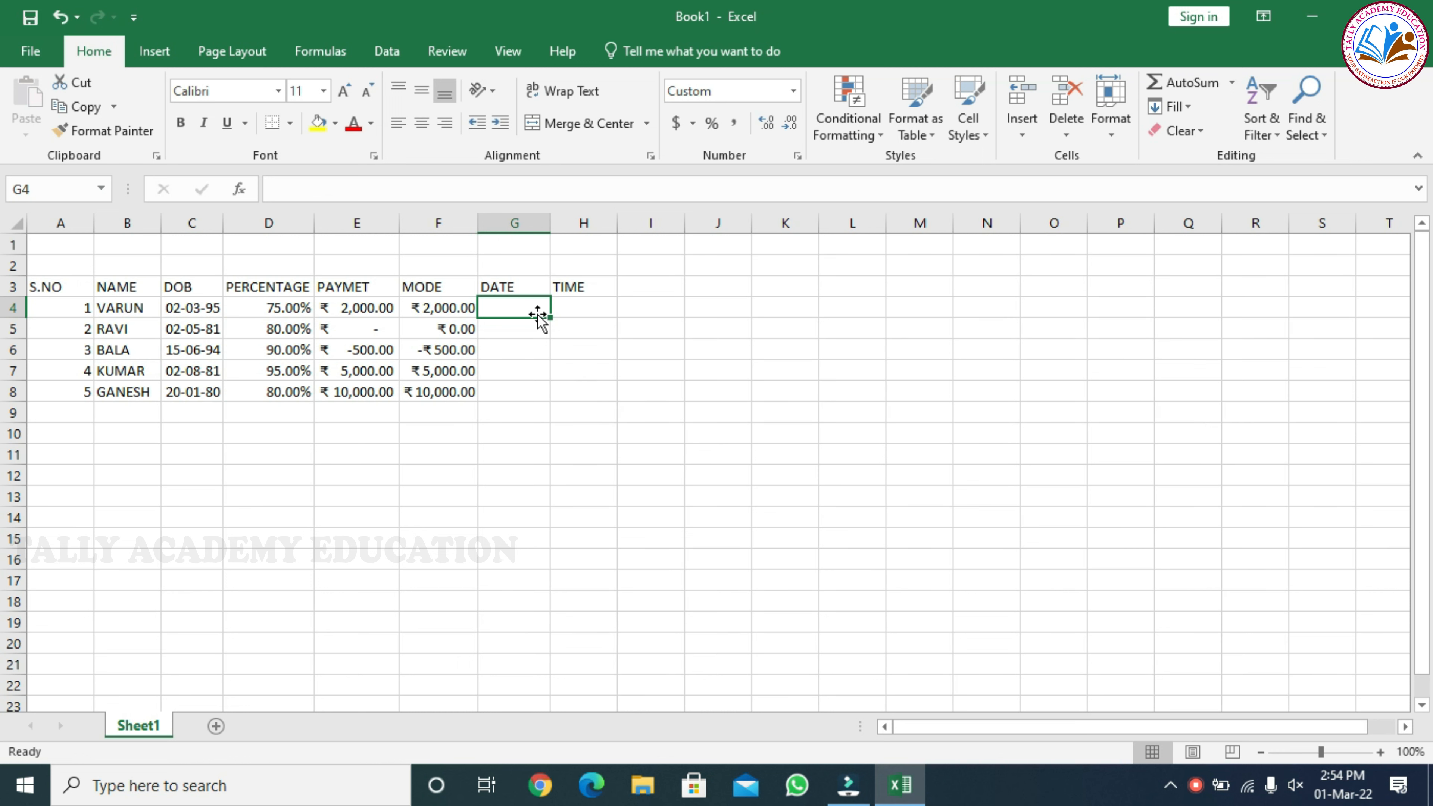
{"action": "left_click", "coordinate": [536, 313]}
{"action": "type", "text": "05-0"}
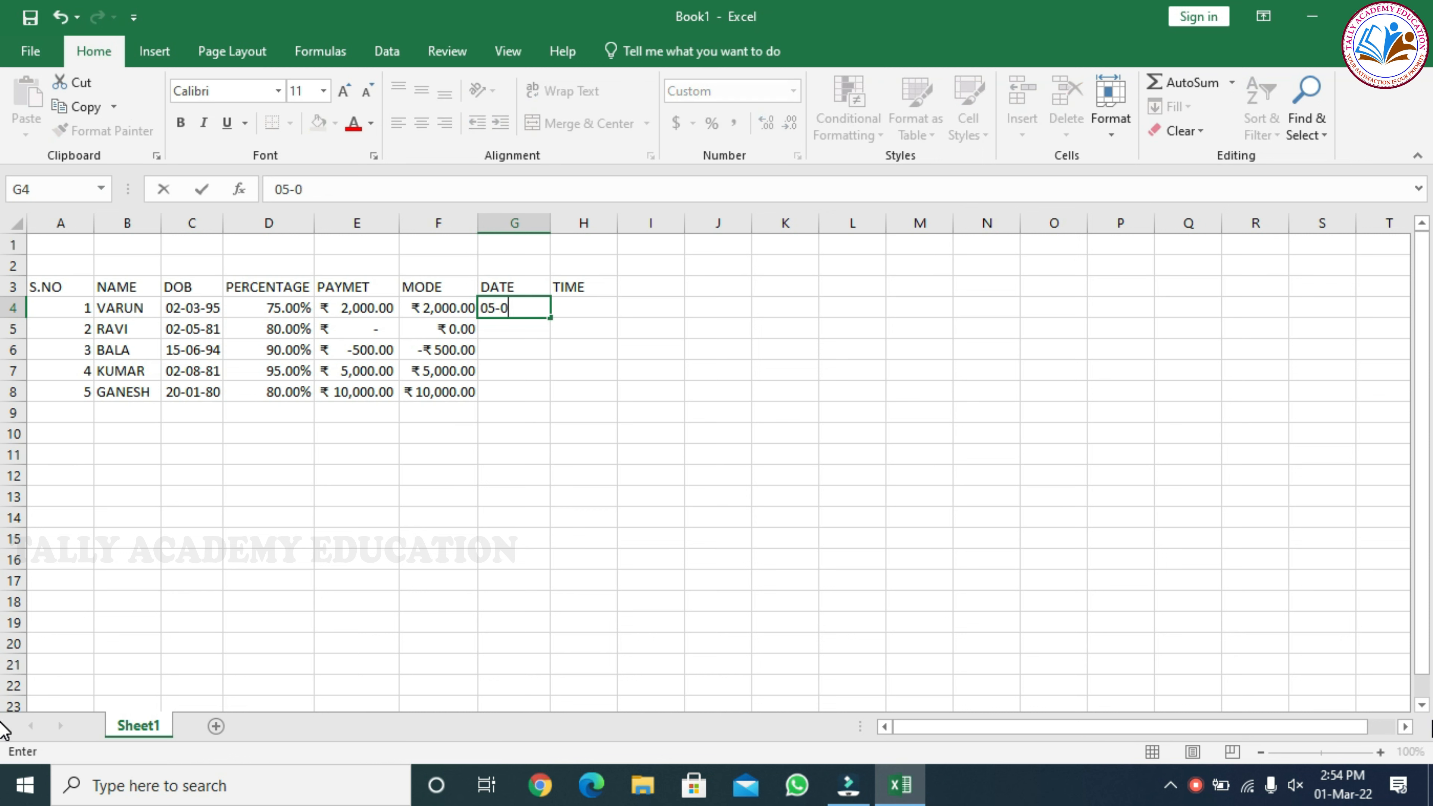
{"action": "type", "text": "-22"}
{"action": "key", "text": "Return"}
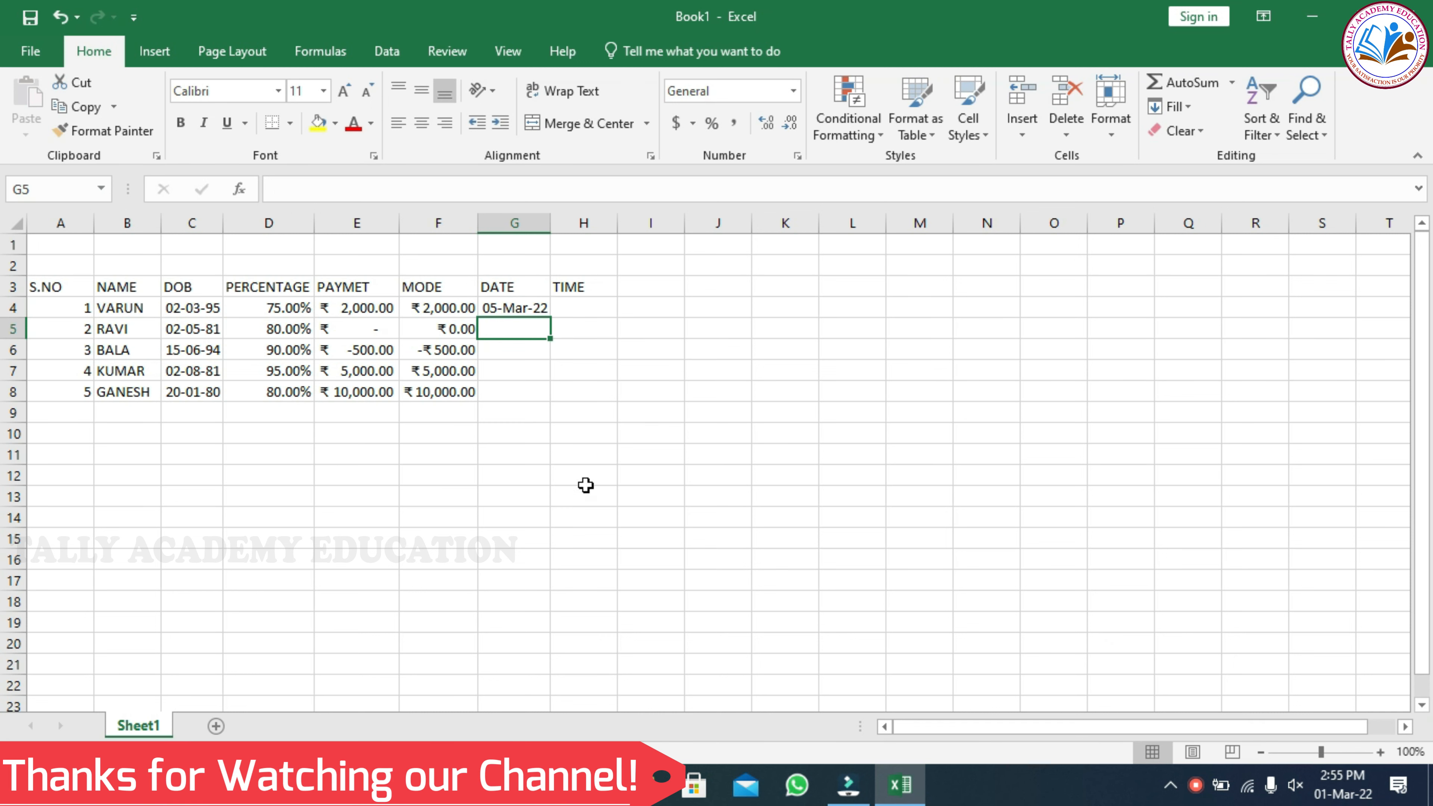
Fill the G4 date down to G8 with the Copy Cells option so every row gets the same date
{"action": "left_click", "coordinate": [521, 308]}
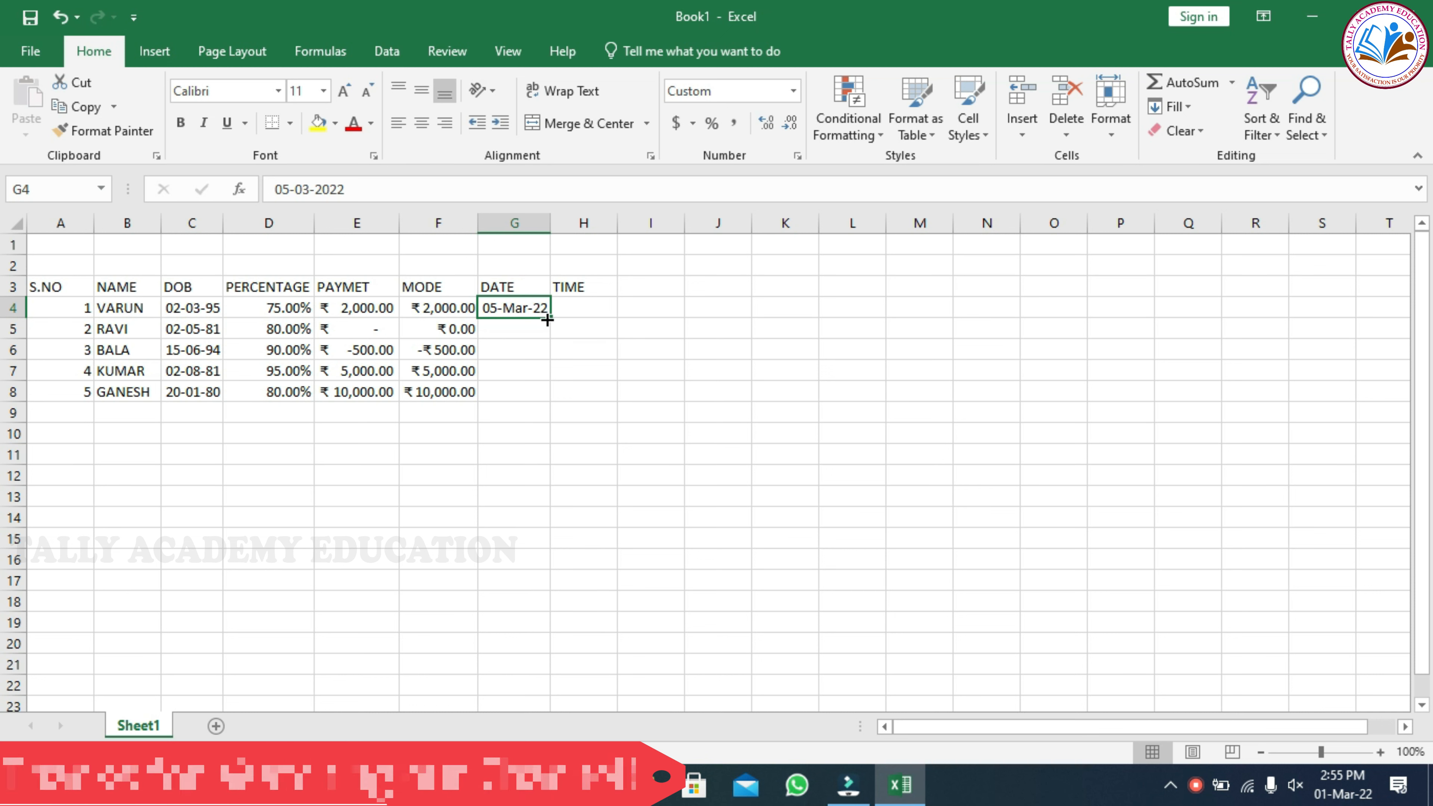
{"action": "left_click_drag", "start_coordinate": [550, 317], "coordinate": [550, 402]}
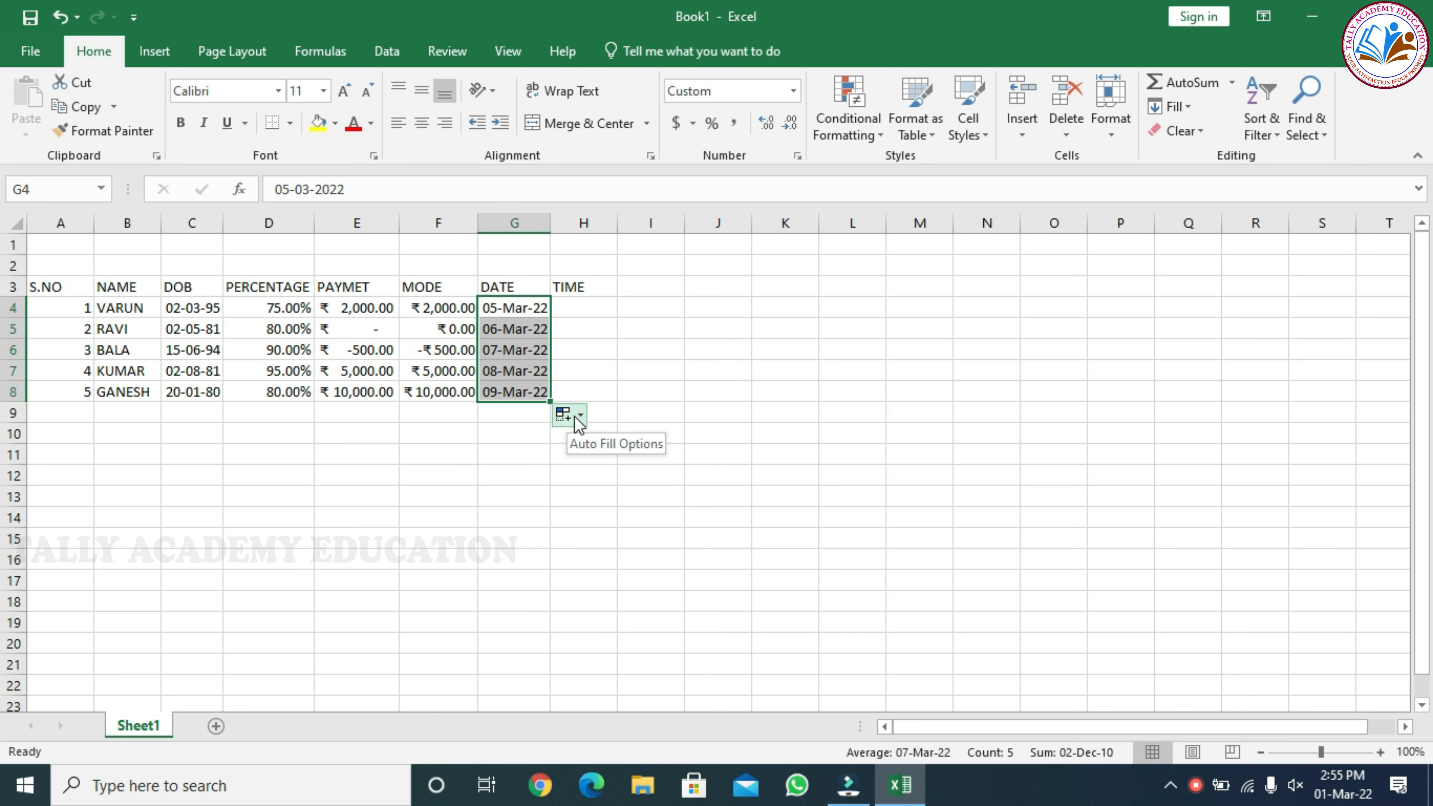
{"action": "left_click", "coordinate": [578, 421]}
{"action": "left_click", "coordinate": [598, 446]}
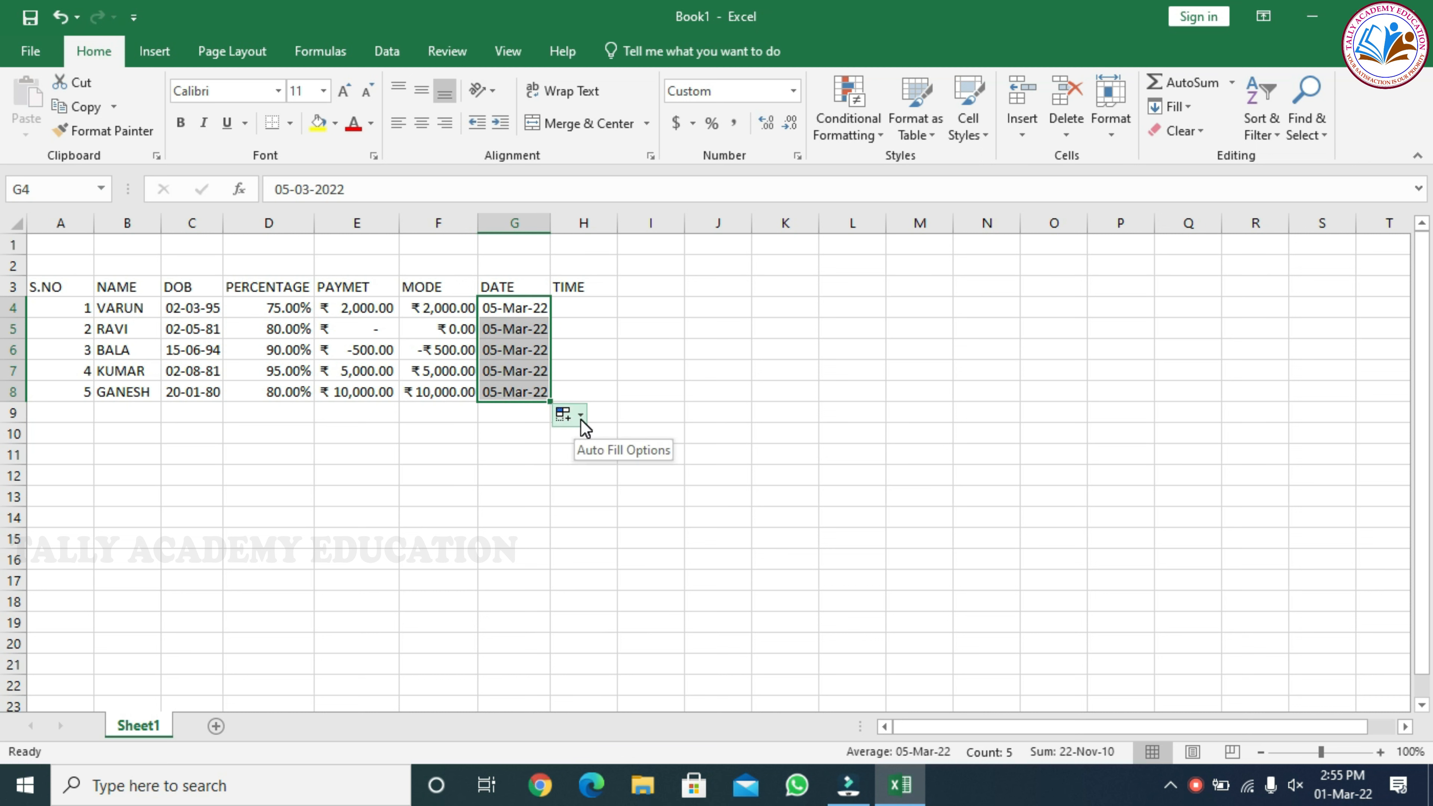
{"action": "left_click", "coordinate": [583, 422]}
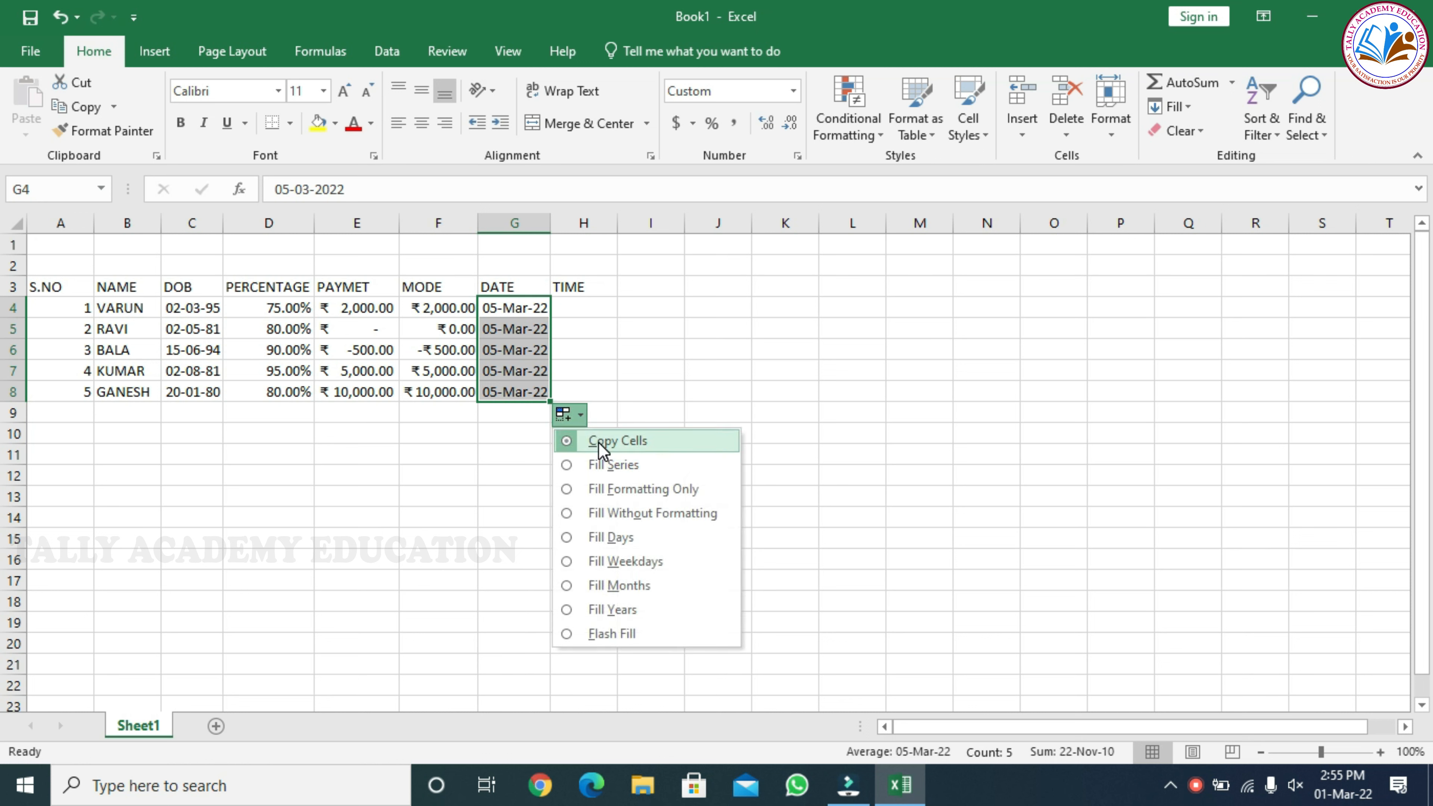
{"action": "left_click", "coordinate": [548, 402]}
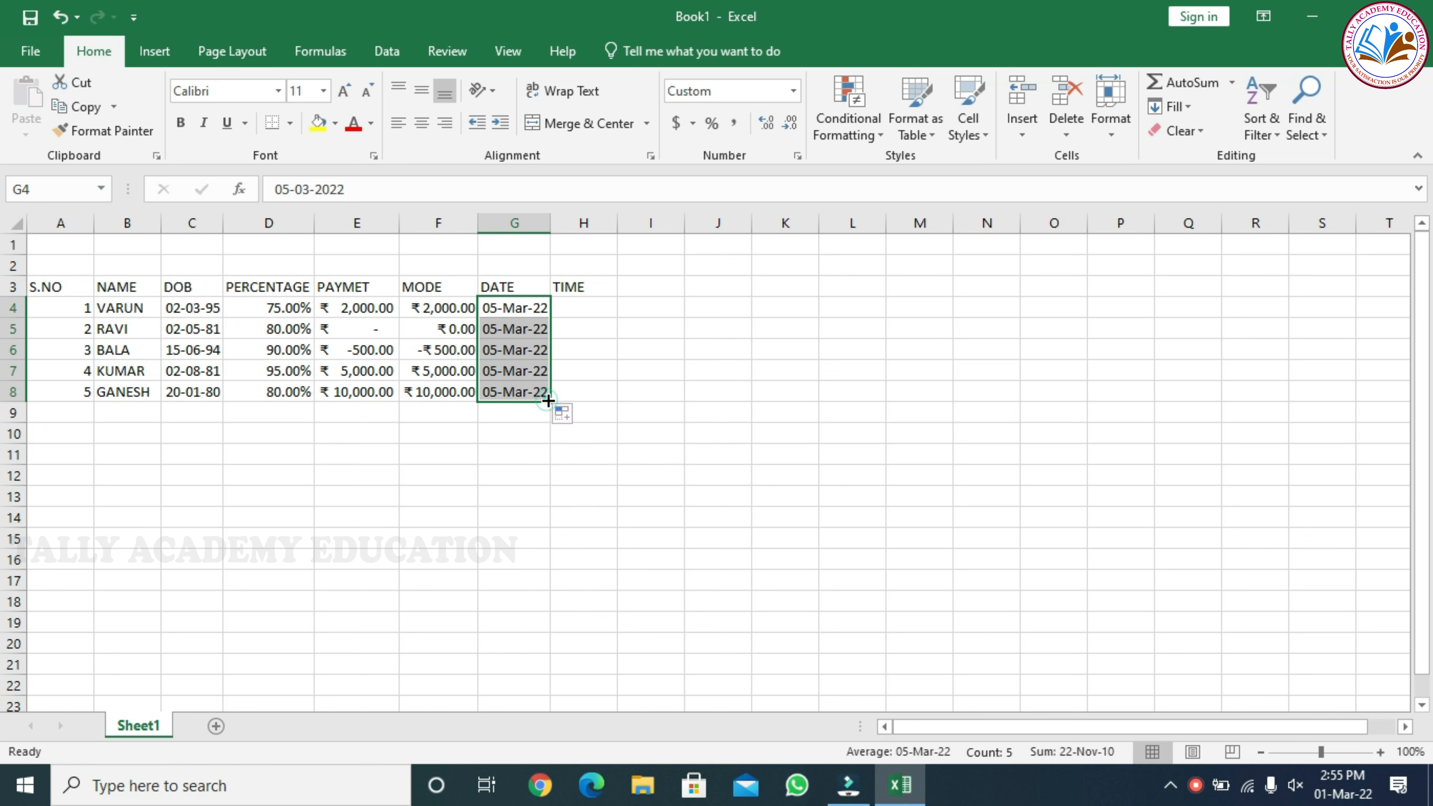
Format the TIME cells H4:H8 as Time with the *1:30:55 PM type and the English (United States) locale
{"action": "left_click", "coordinate": [570, 306]}
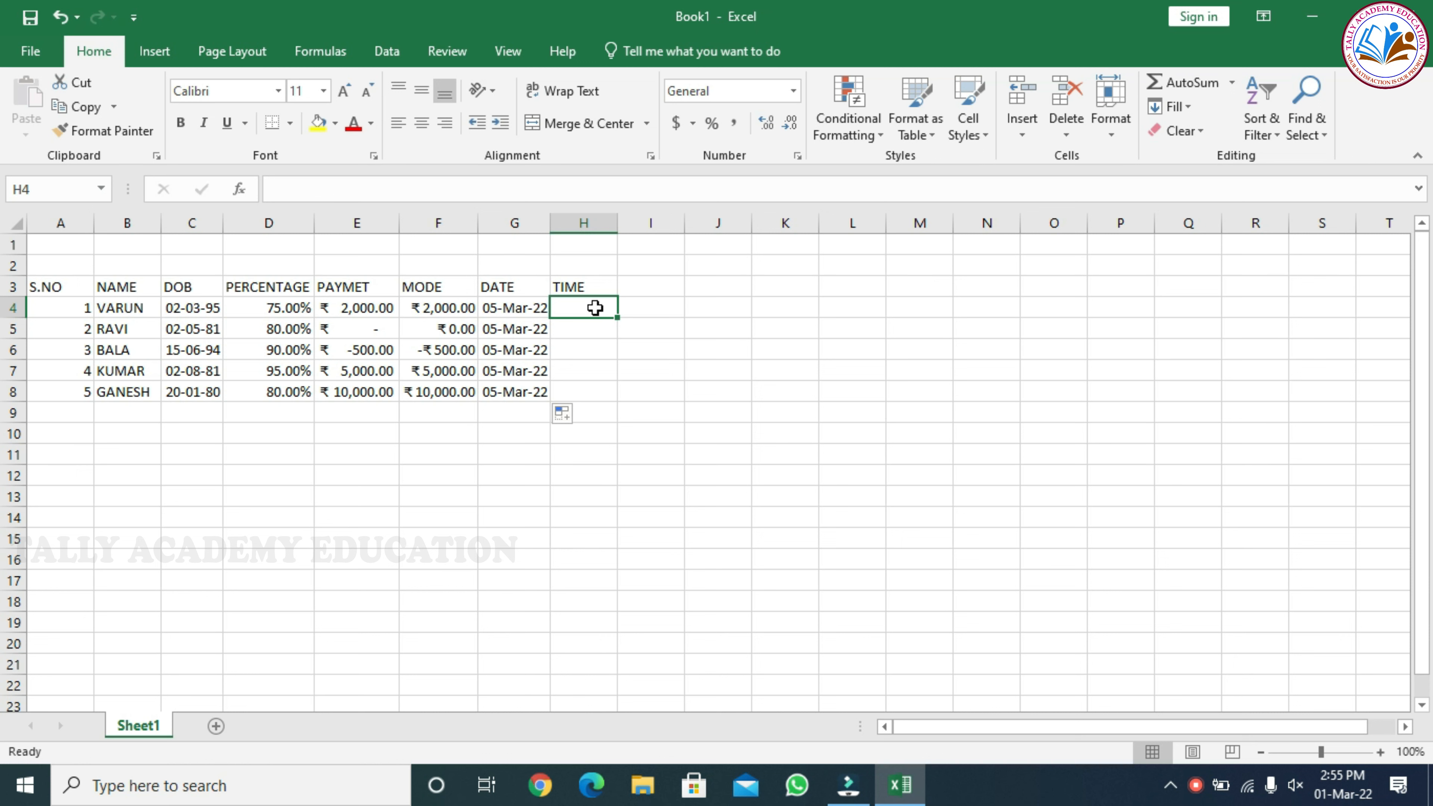
{"action": "left_click_drag", "start_coordinate": [594, 305], "coordinate": [584, 392]}
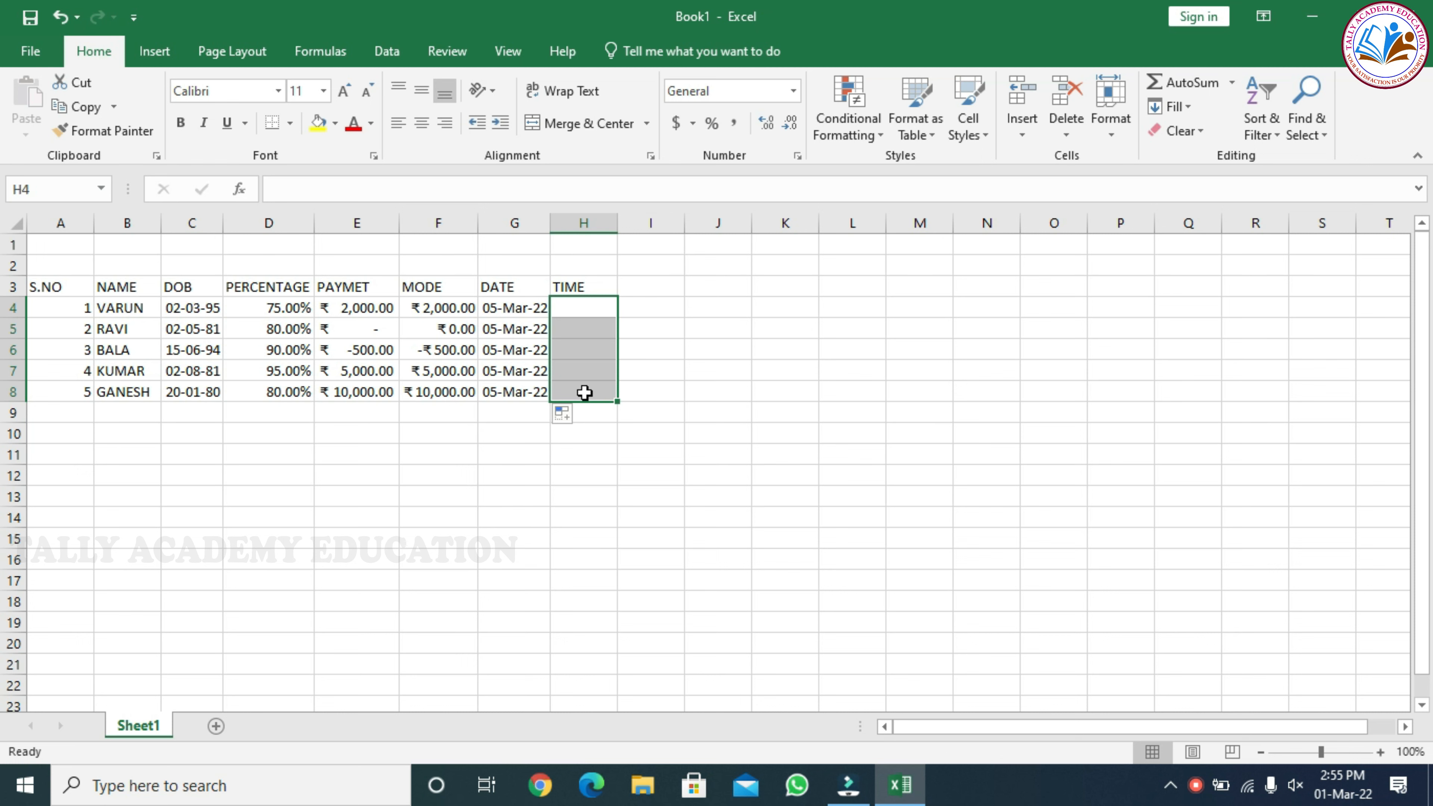
{"action": "left_click", "coordinate": [797, 157]}
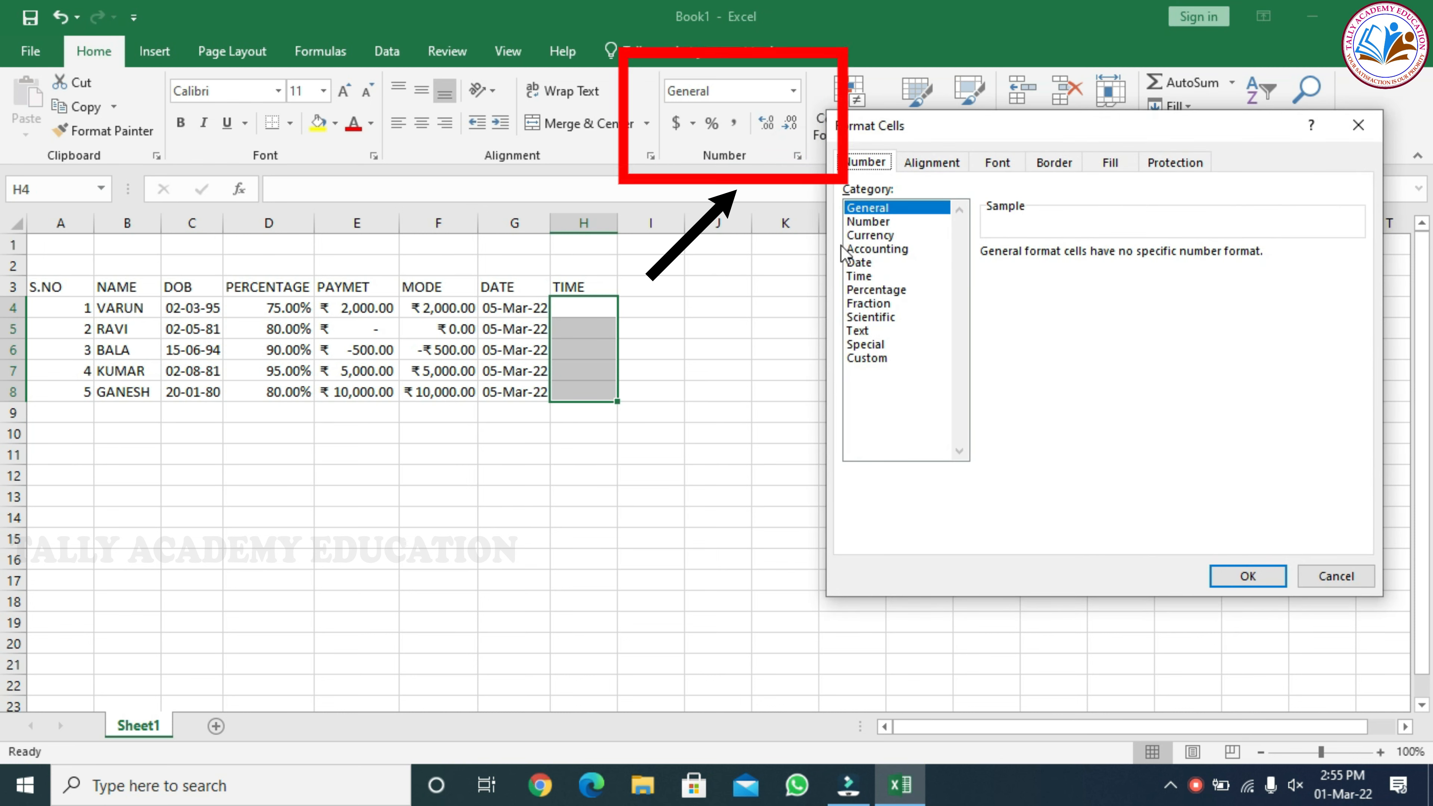
{"action": "left_click", "coordinate": [859, 276]}
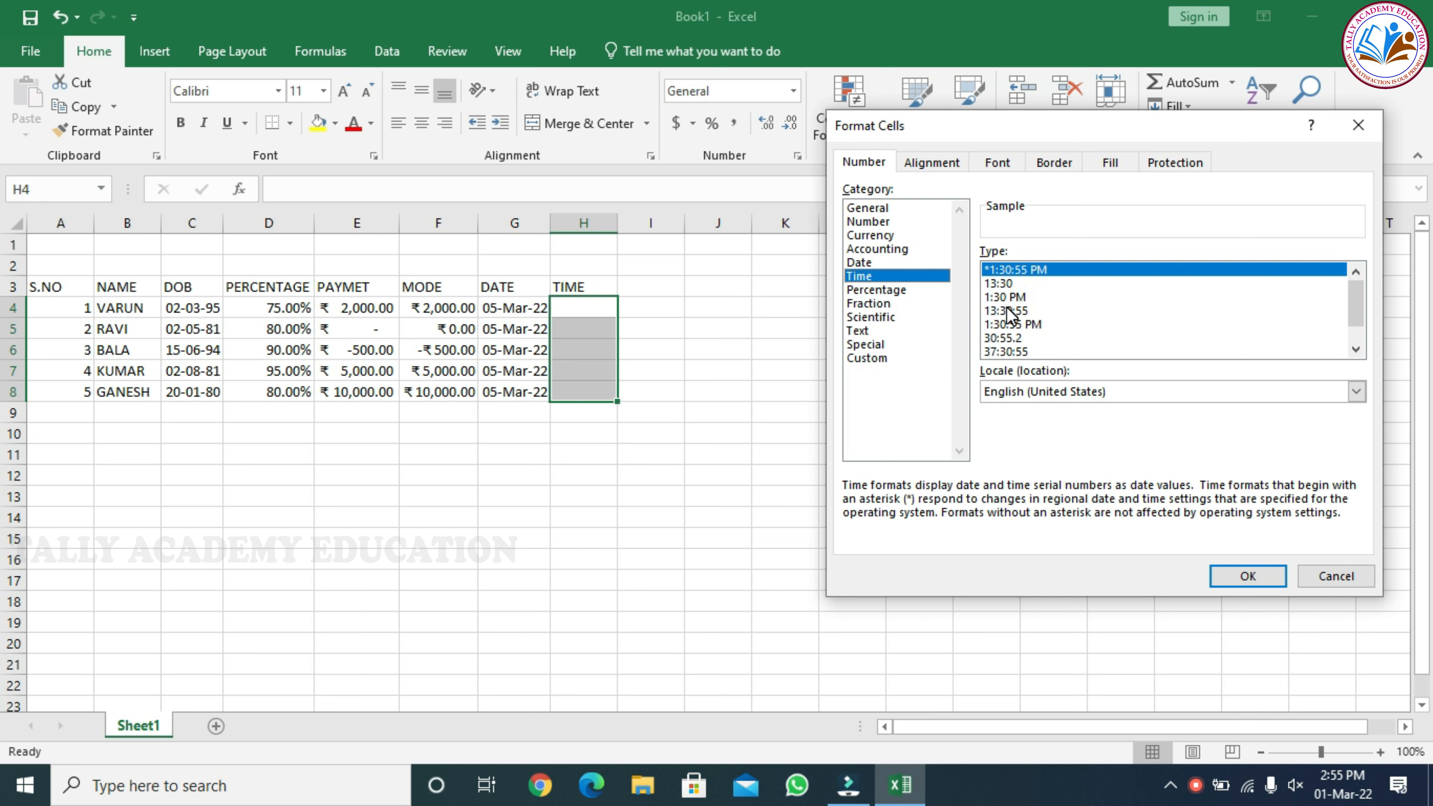
{"action": "left_click", "coordinate": [1013, 272]}
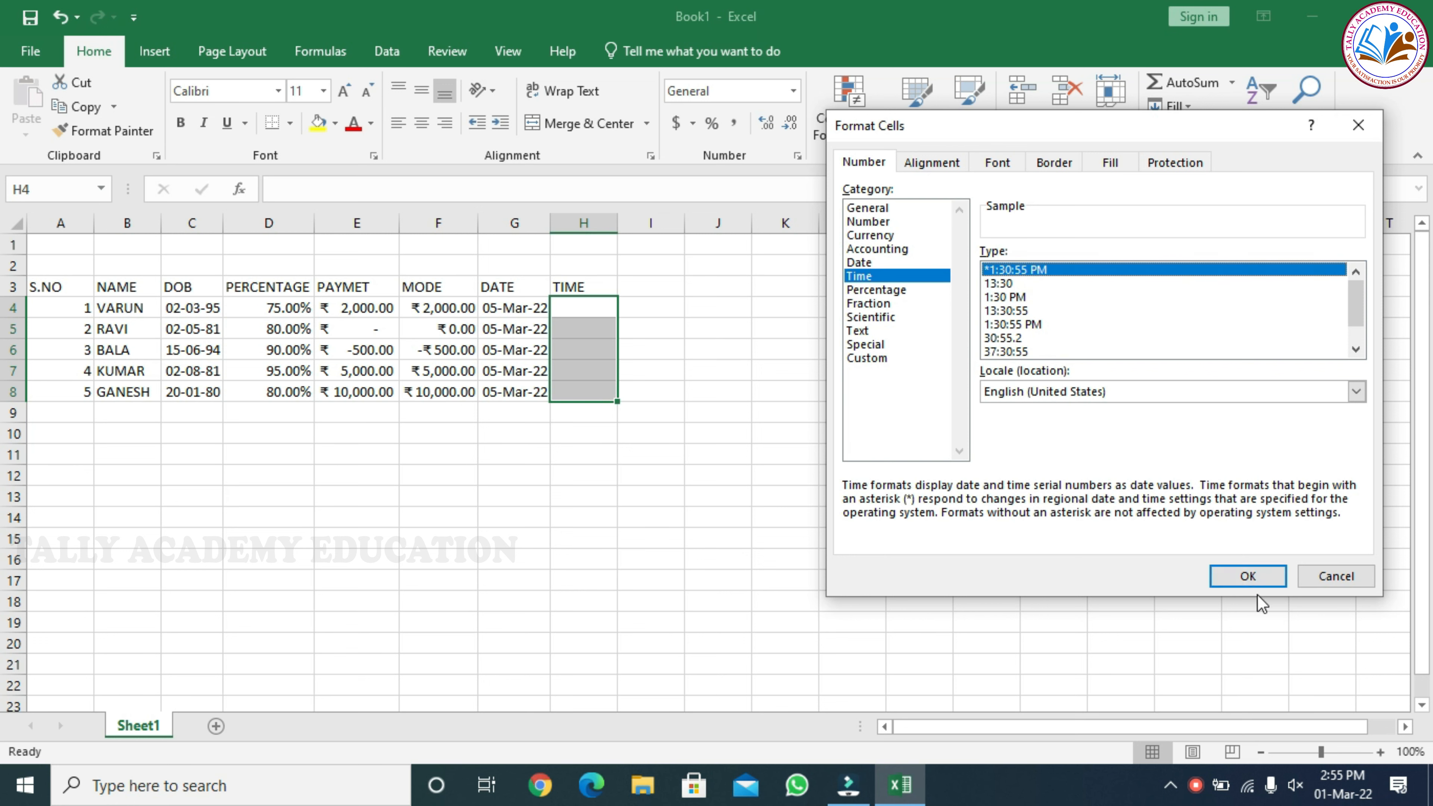
{"action": "left_click", "coordinate": [1248, 576]}
Enter the times 11:30 and 12 in cells H4 and H5
{"action": "left_click", "coordinate": [601, 308]}
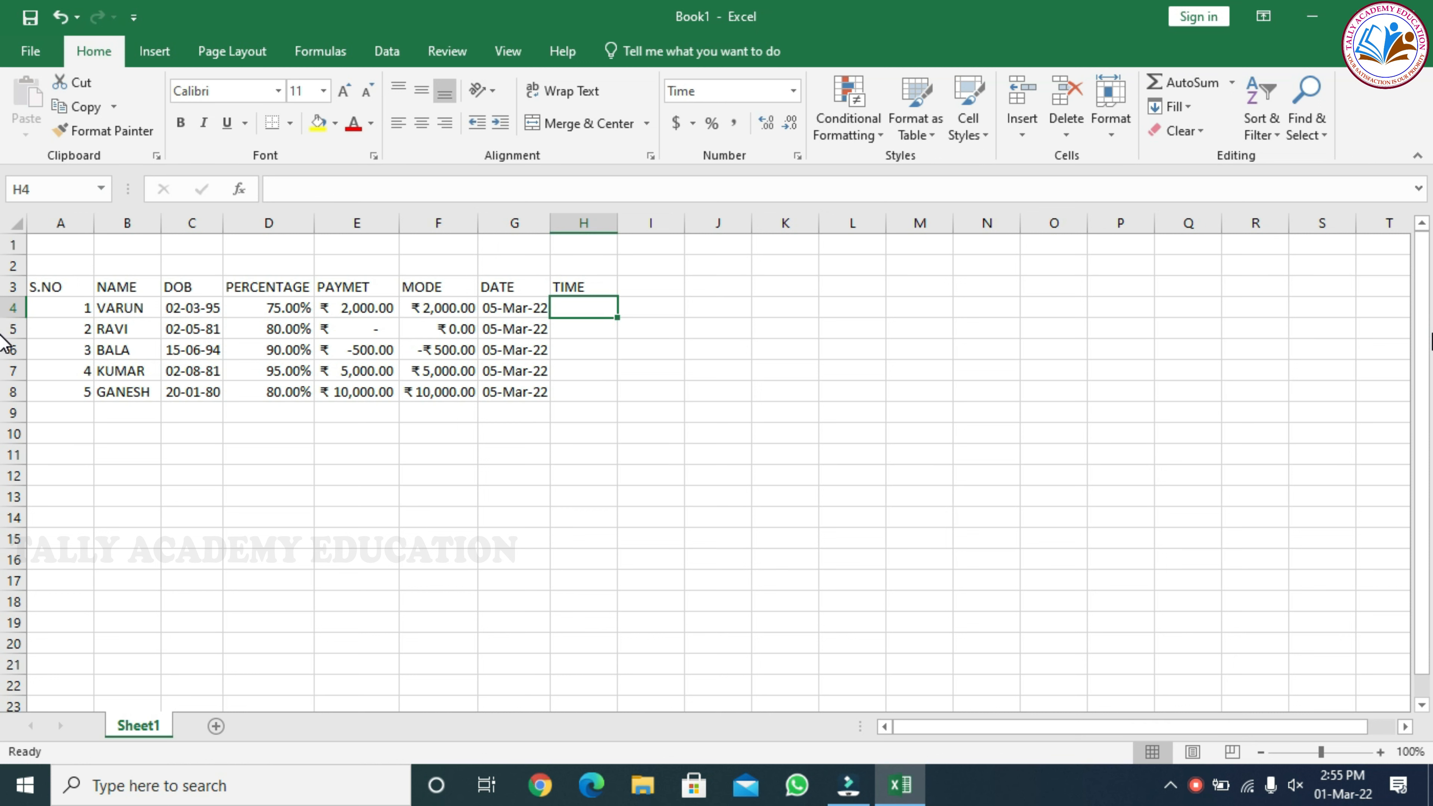
{"action": "type", "text": "11:30"}
{"action": "key", "text": "Return"}
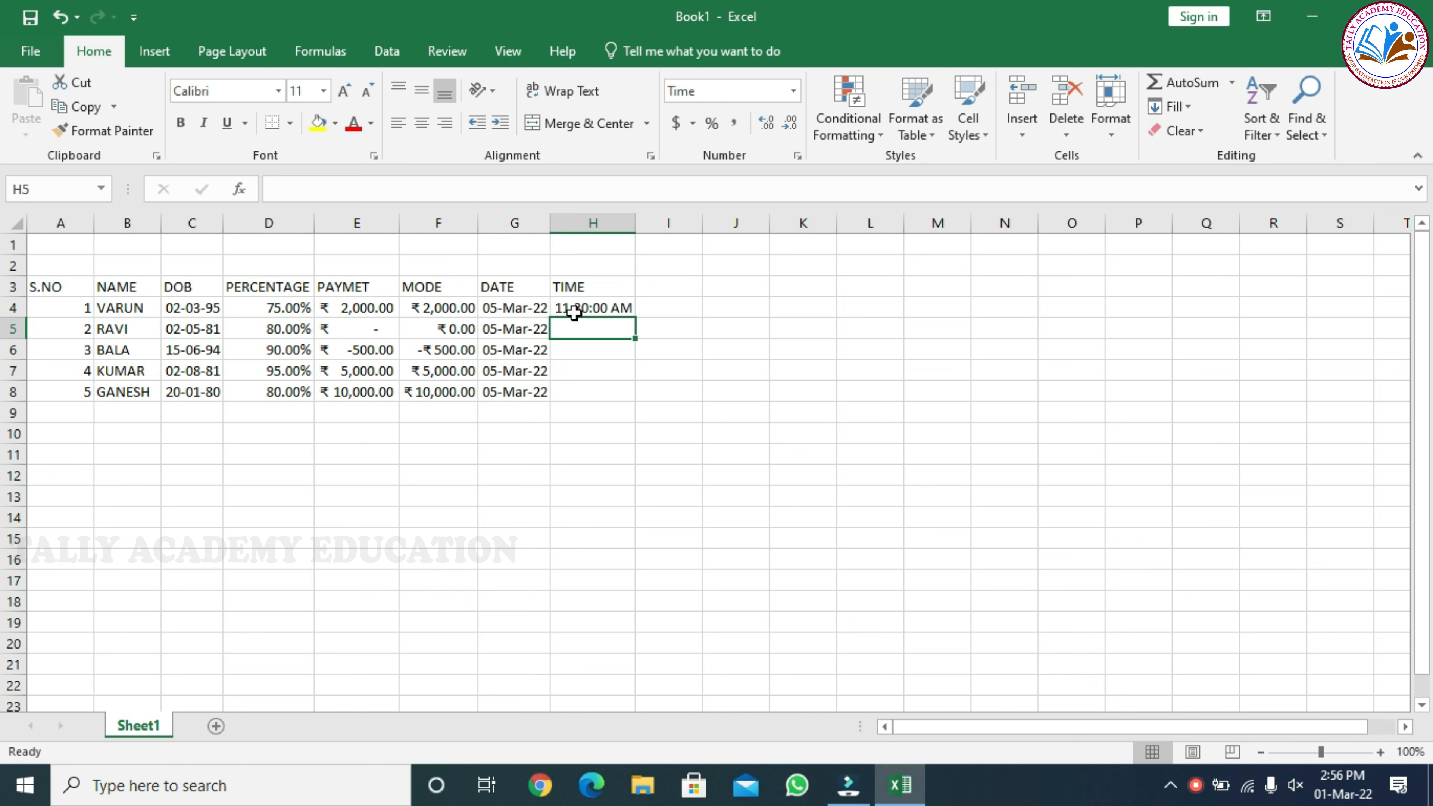
{"action": "left_click", "coordinate": [599, 332]}
{"action": "type", "text": "12"}
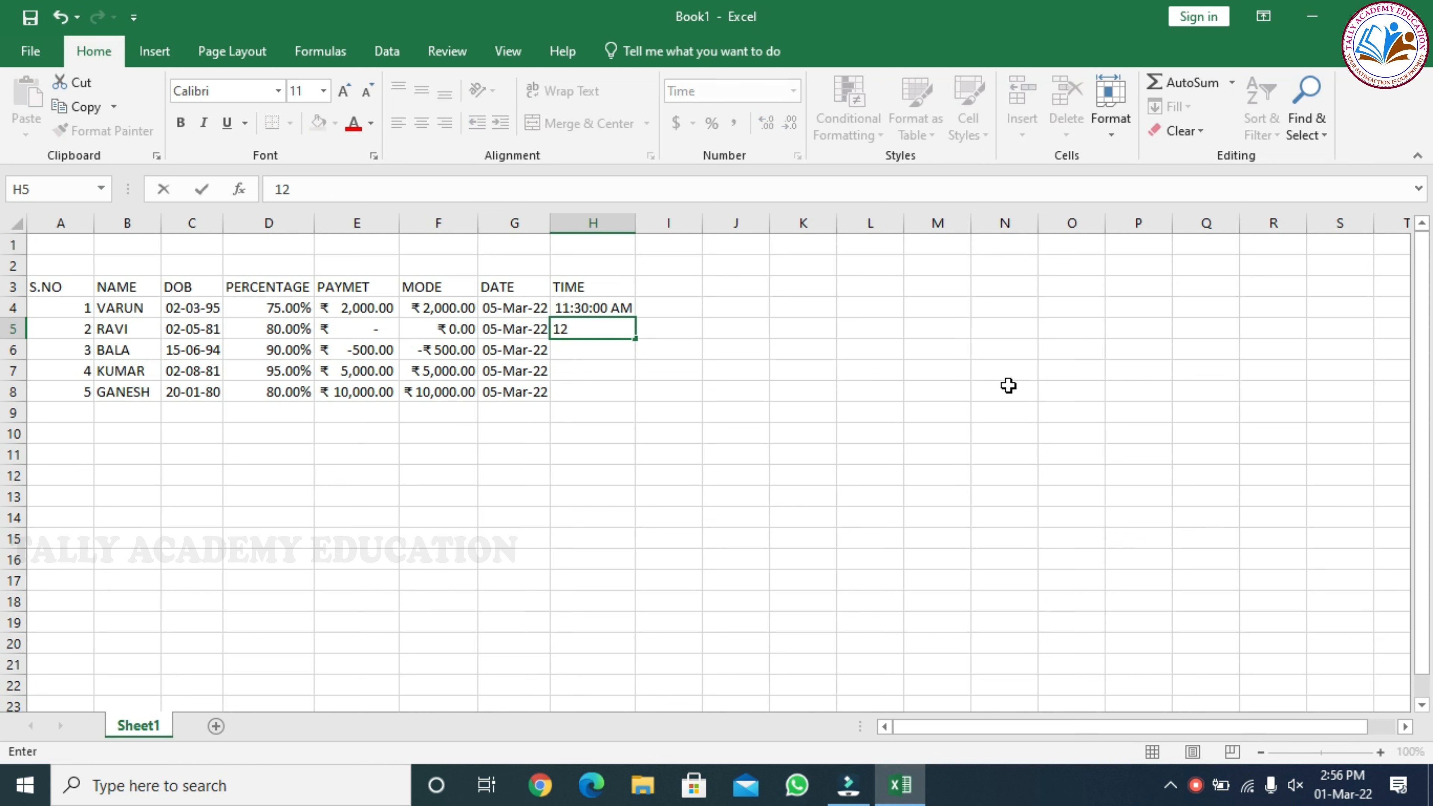
{"action": "key", "text": "Return"}
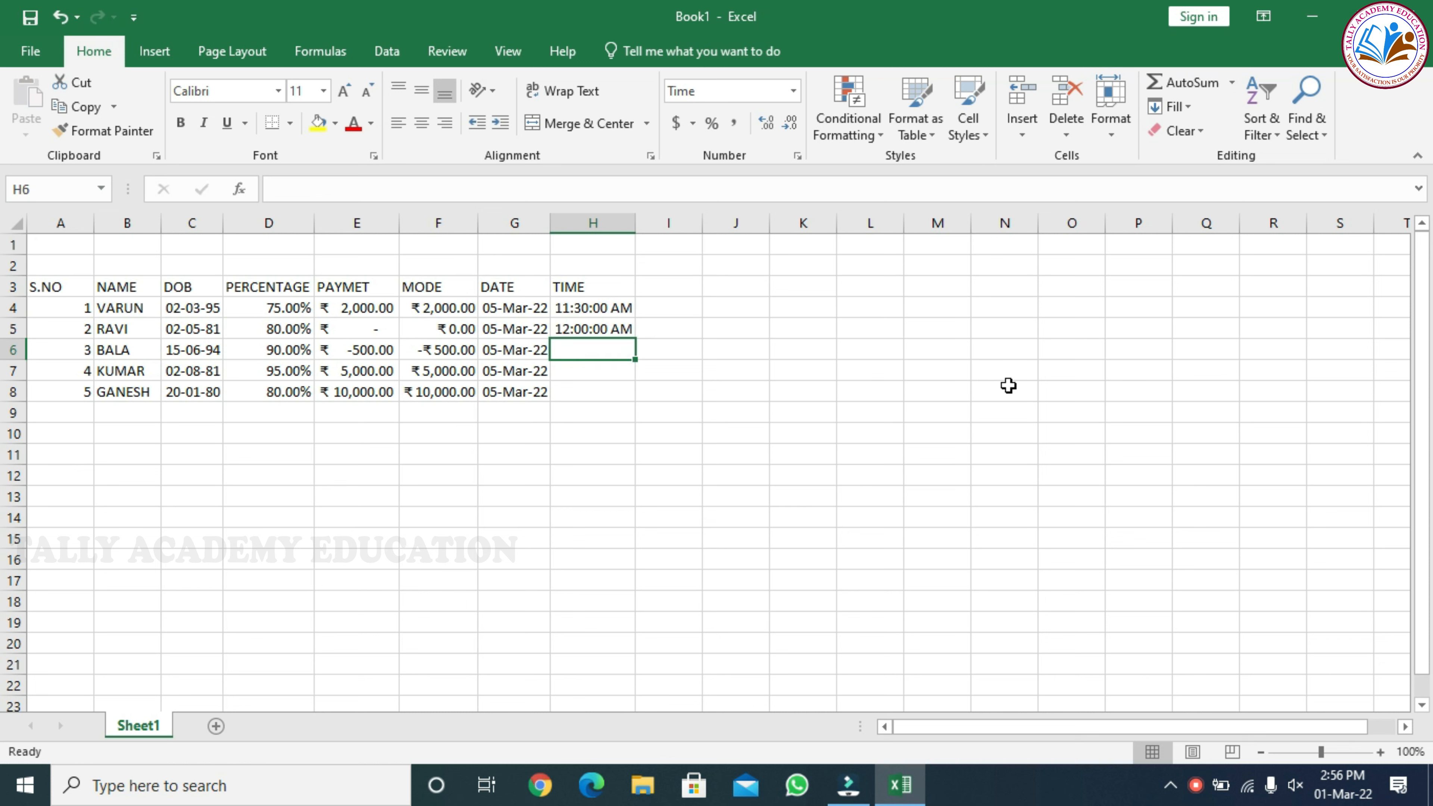
Change the time in cell H5 to 12:00:00 PM
{"action": "left_click", "coordinate": [619, 328]}
{"action": "double_click", "coordinate": [620, 327]}
{"action": "key", "text": "BackSpace"}
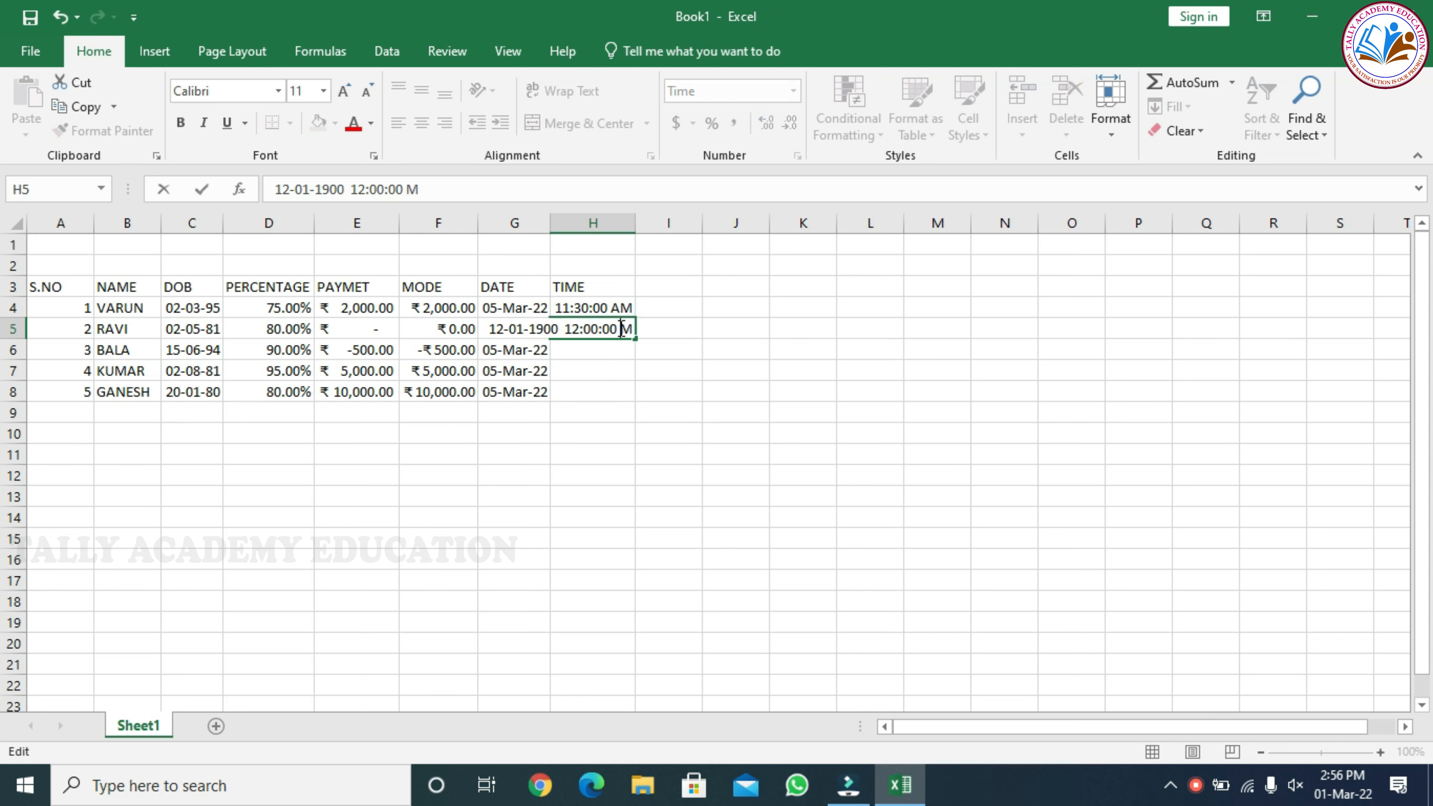
{"action": "type", "text": "P"}
{"action": "key", "text": "Return"}
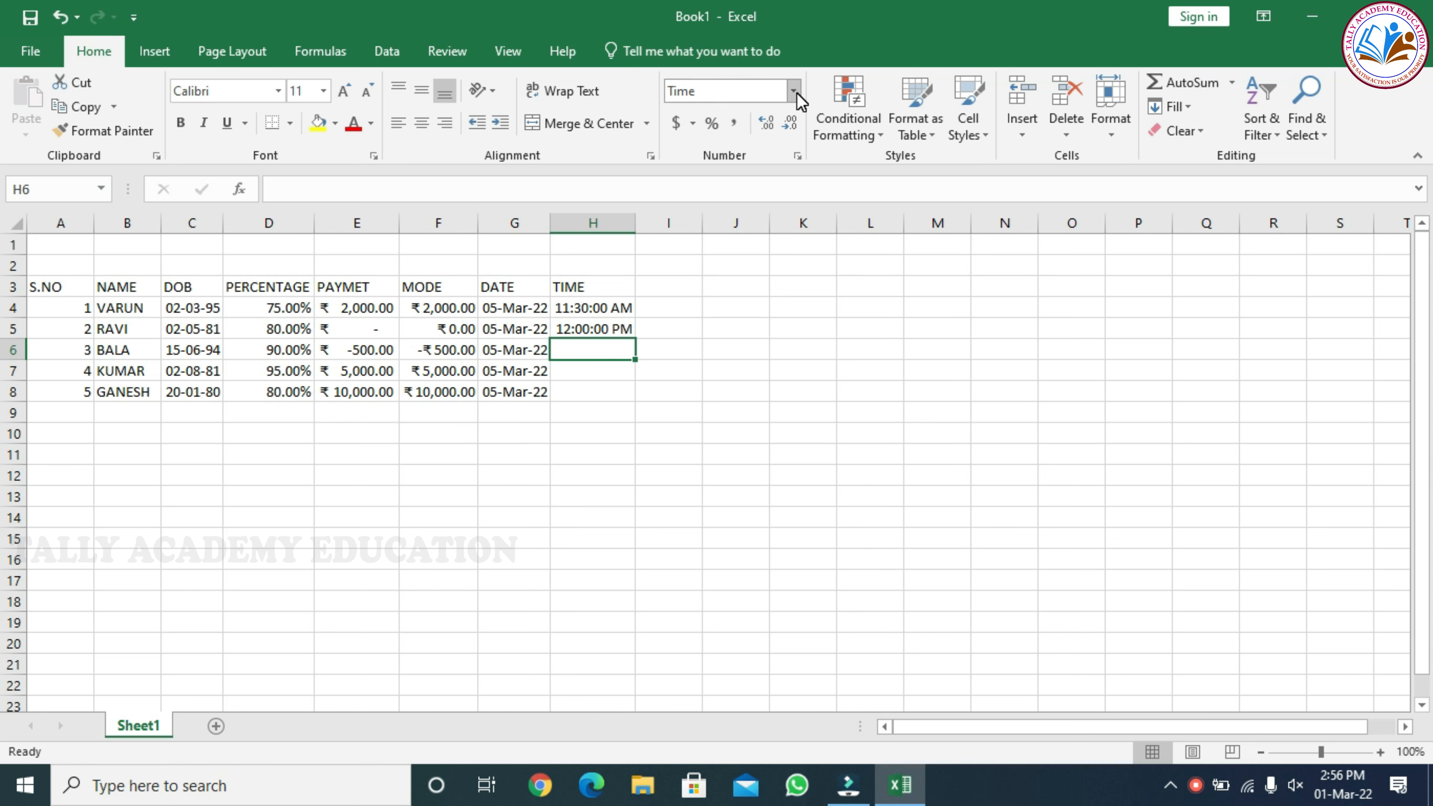
{"action": "left_click", "coordinate": [802, 155]}
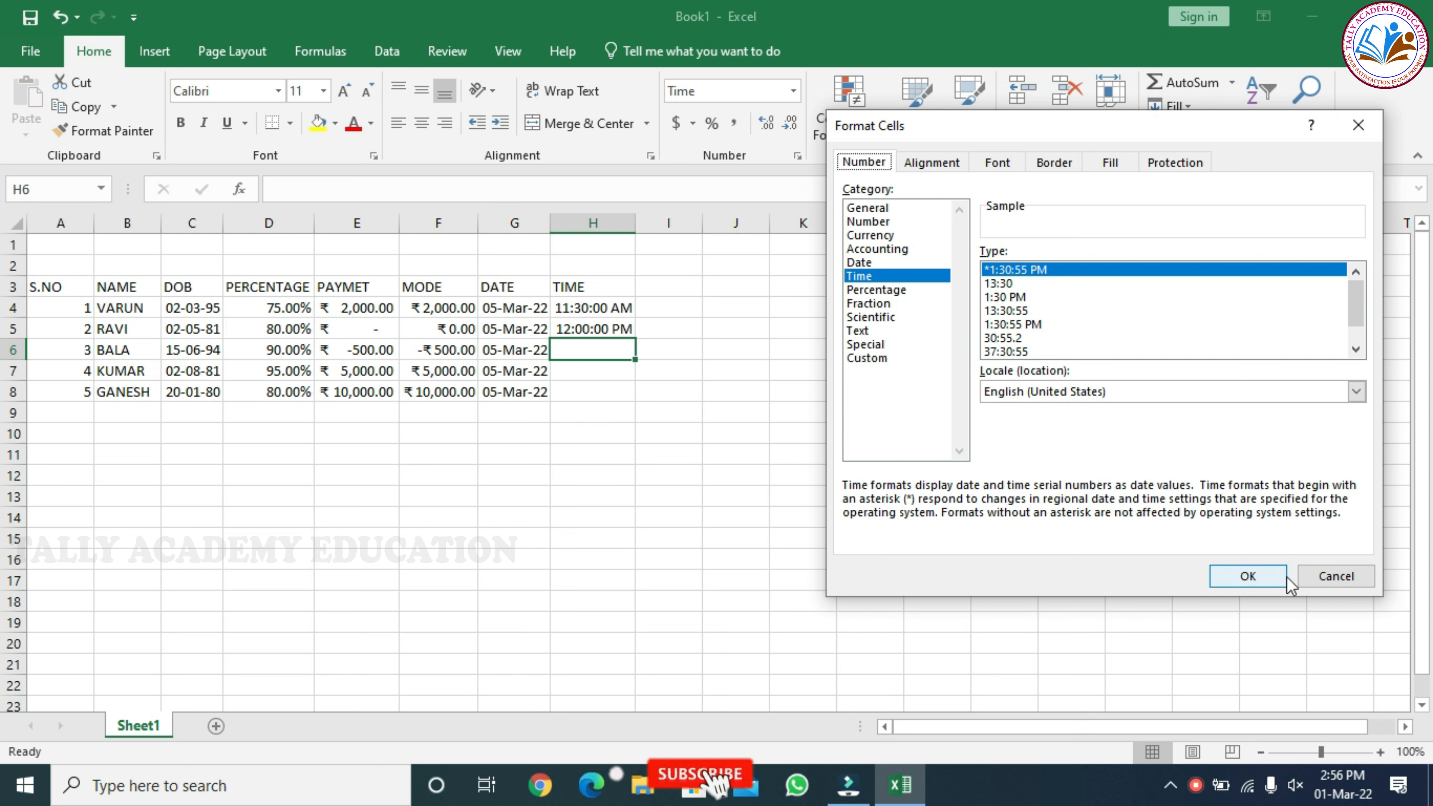
{"action": "left_click", "coordinate": [1262, 571]}
{"action": "left_click", "coordinate": [607, 330]}
Enter the times 1 PM, 4 PM and 4 PM in cells H6 to H8
{"action": "left_click", "coordinate": [625, 344]}
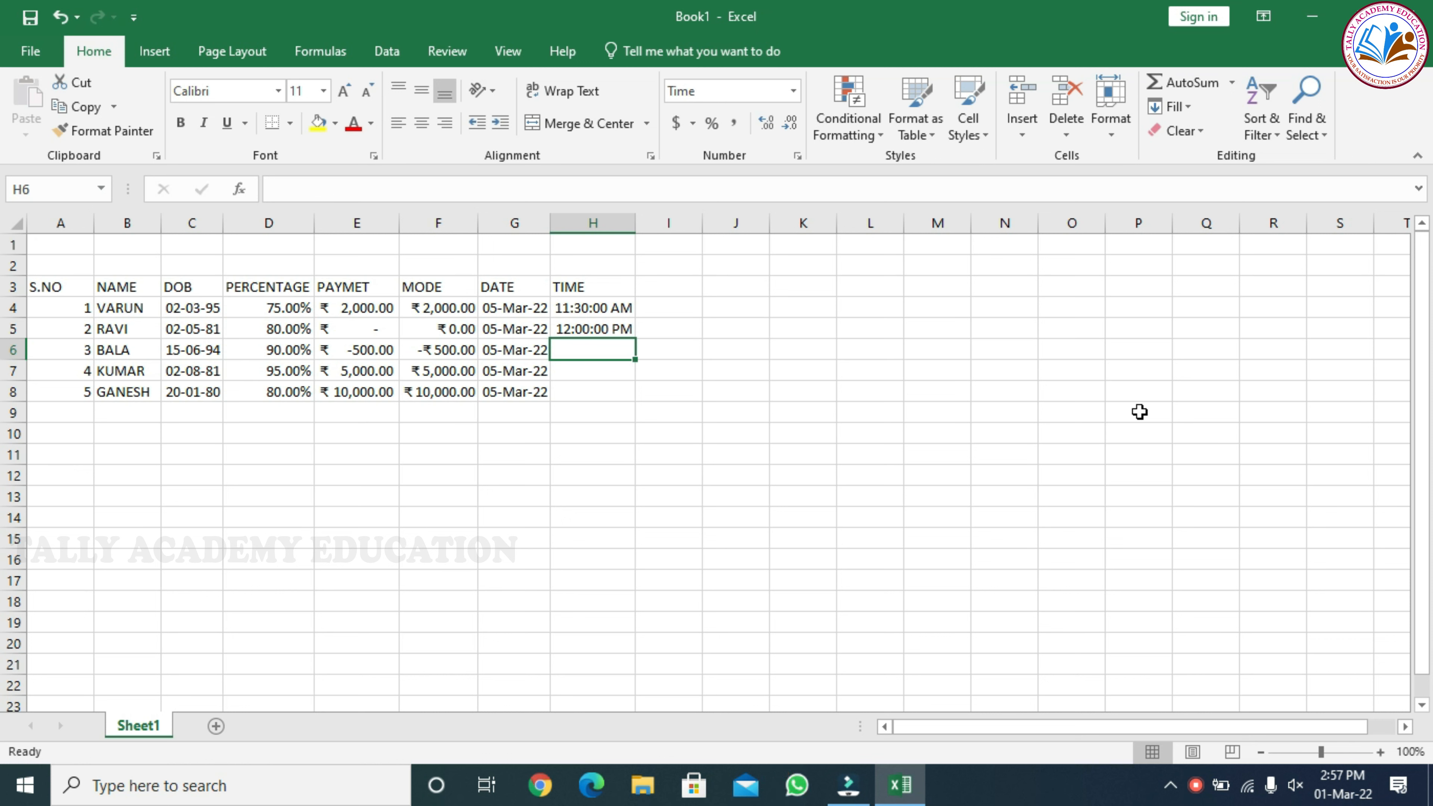
{"action": "type", "text": "1"}
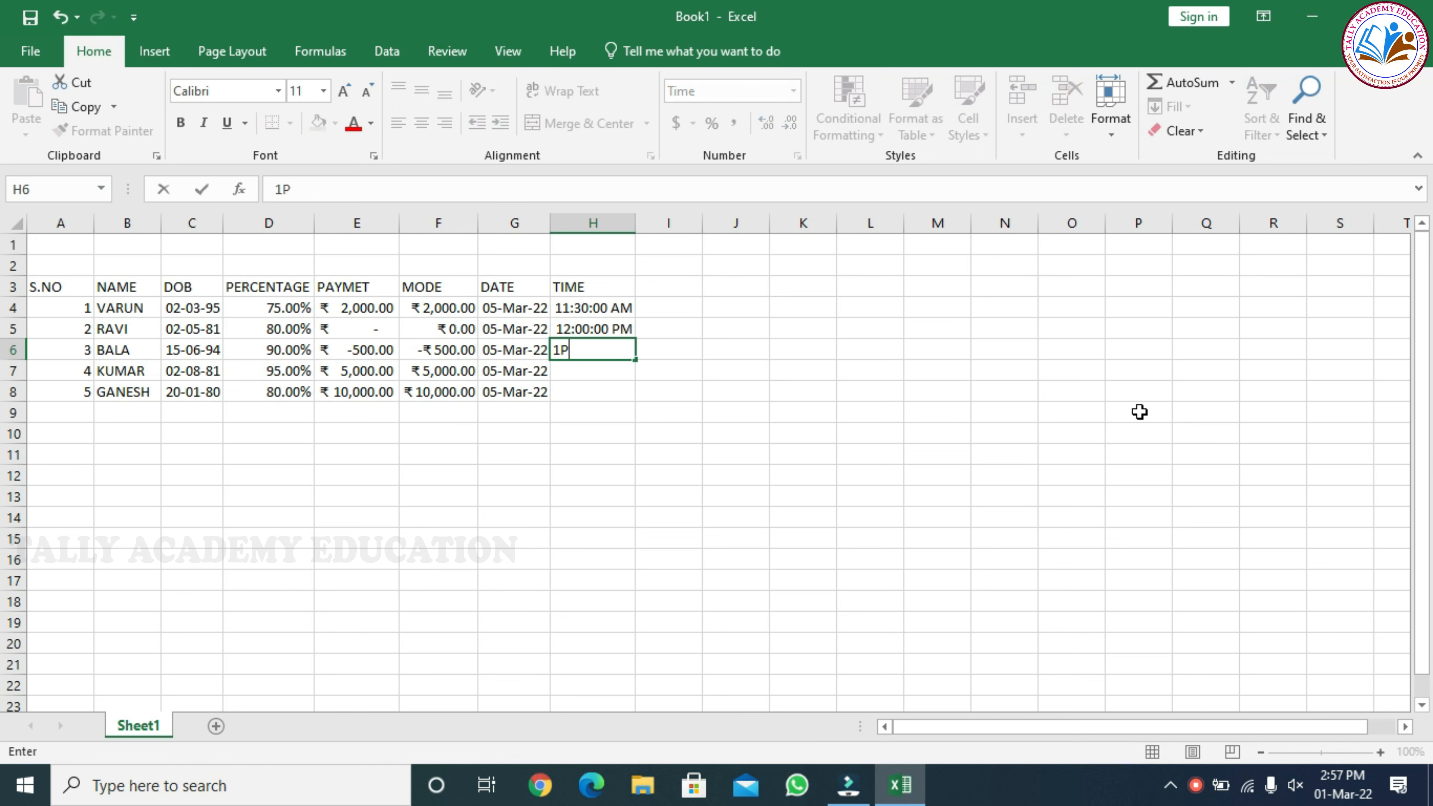
{"action": "type", "text": " PM"}
{"action": "key", "text": "Return"}
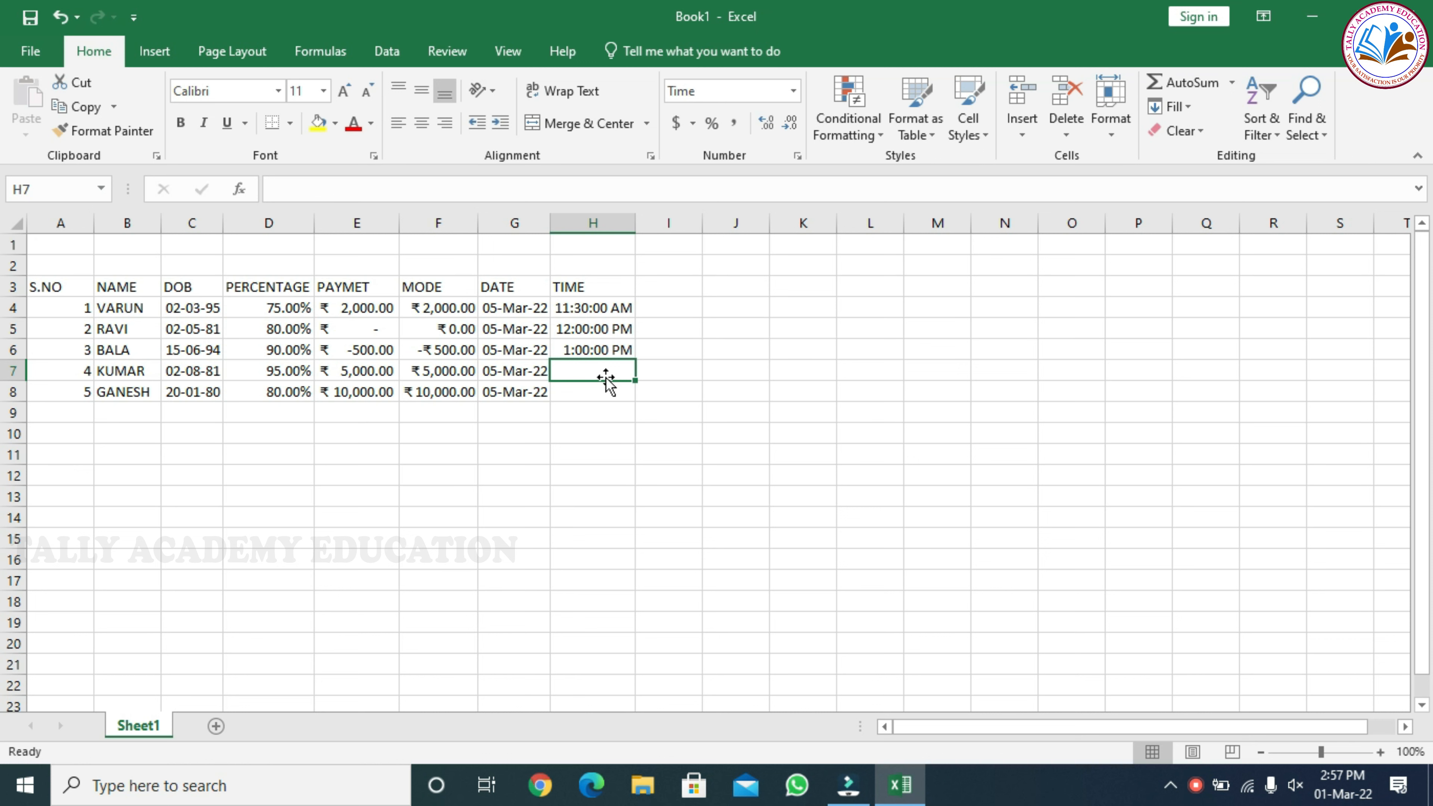
{"action": "type", "text": "4 PM"}
{"action": "key", "text": "Return"}
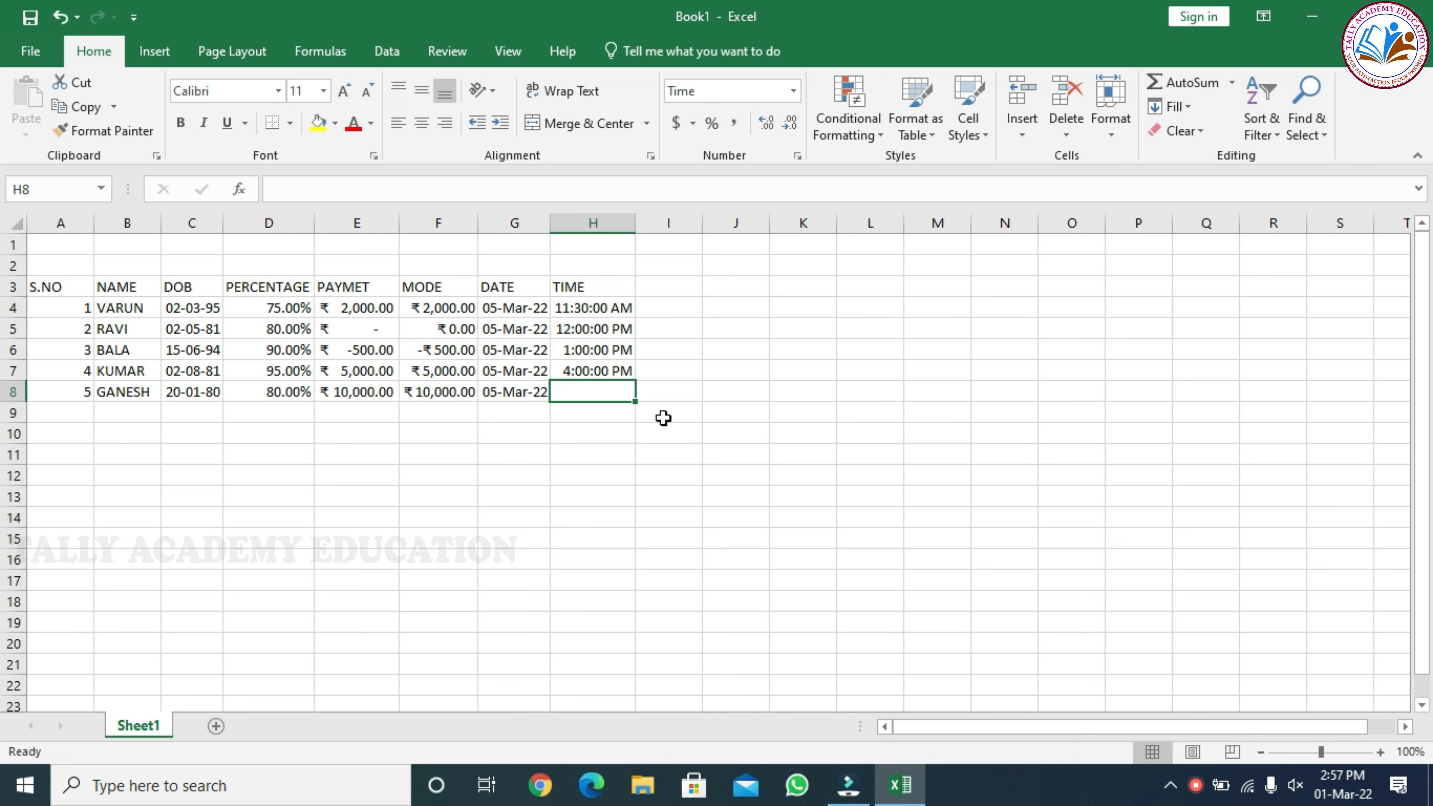
{"action": "type", "text": "4 PM"}
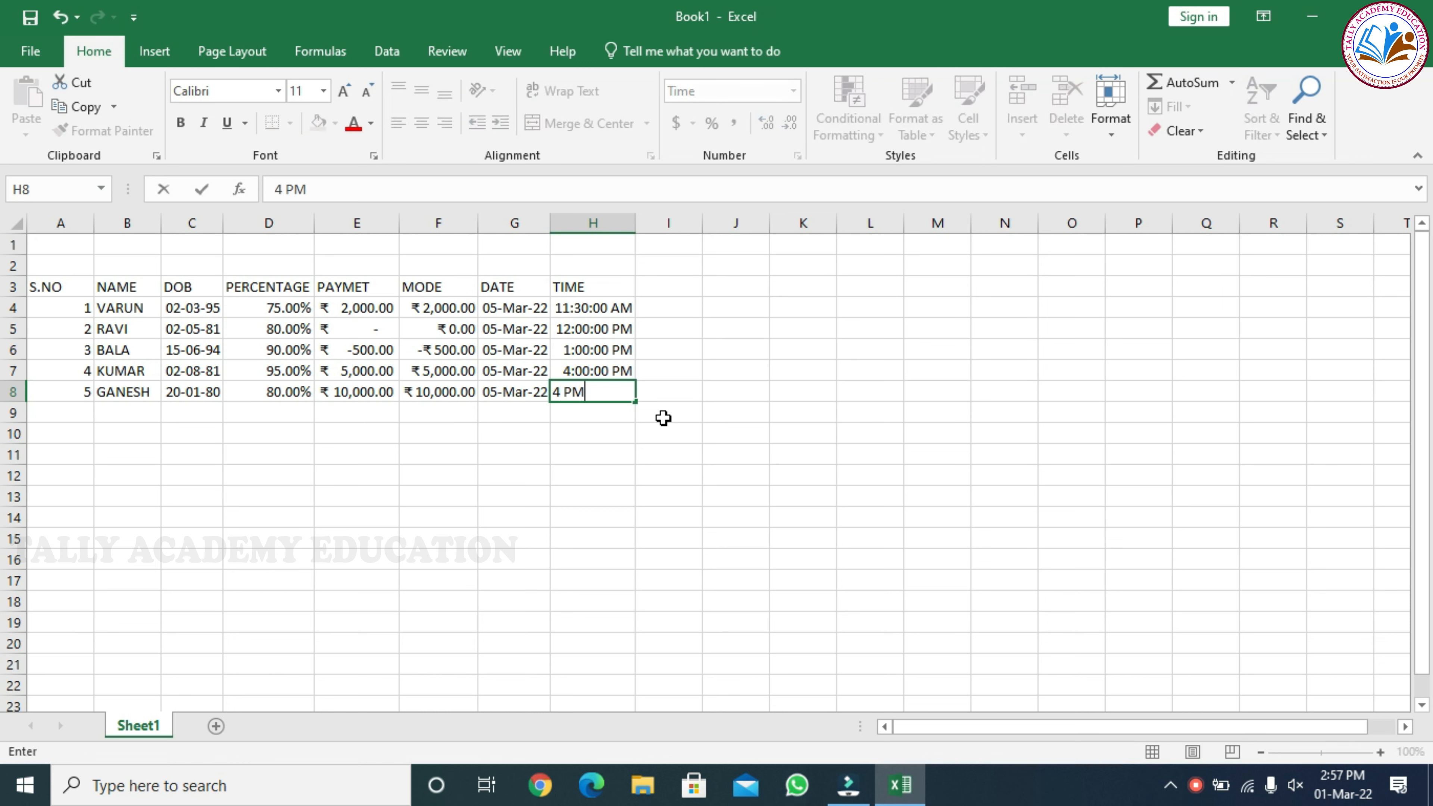
{"action": "key", "text": "Return"}
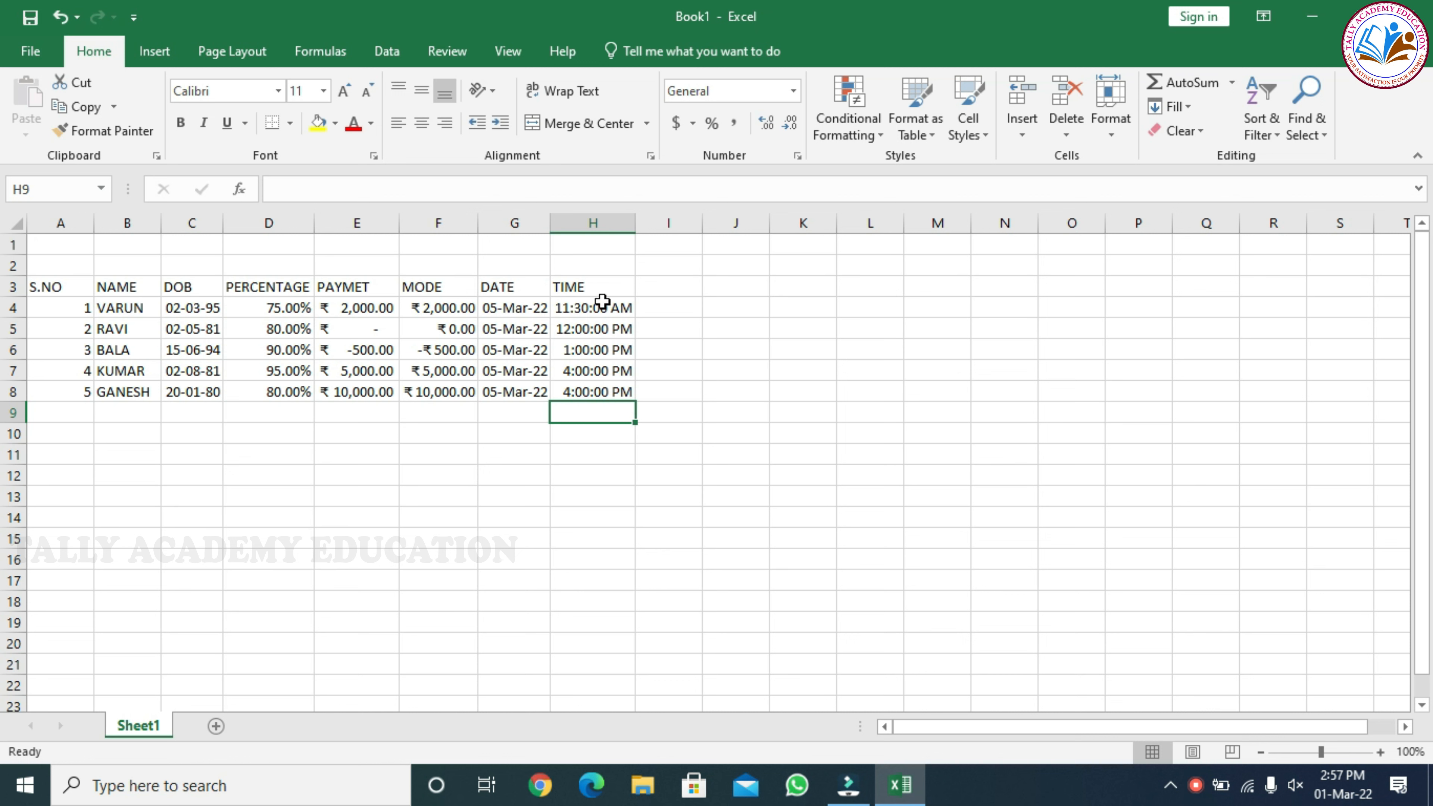
Enter the heading FRACTION in cell B11 and autofit the width of column B
{"action": "left_click", "coordinate": [125, 450]}
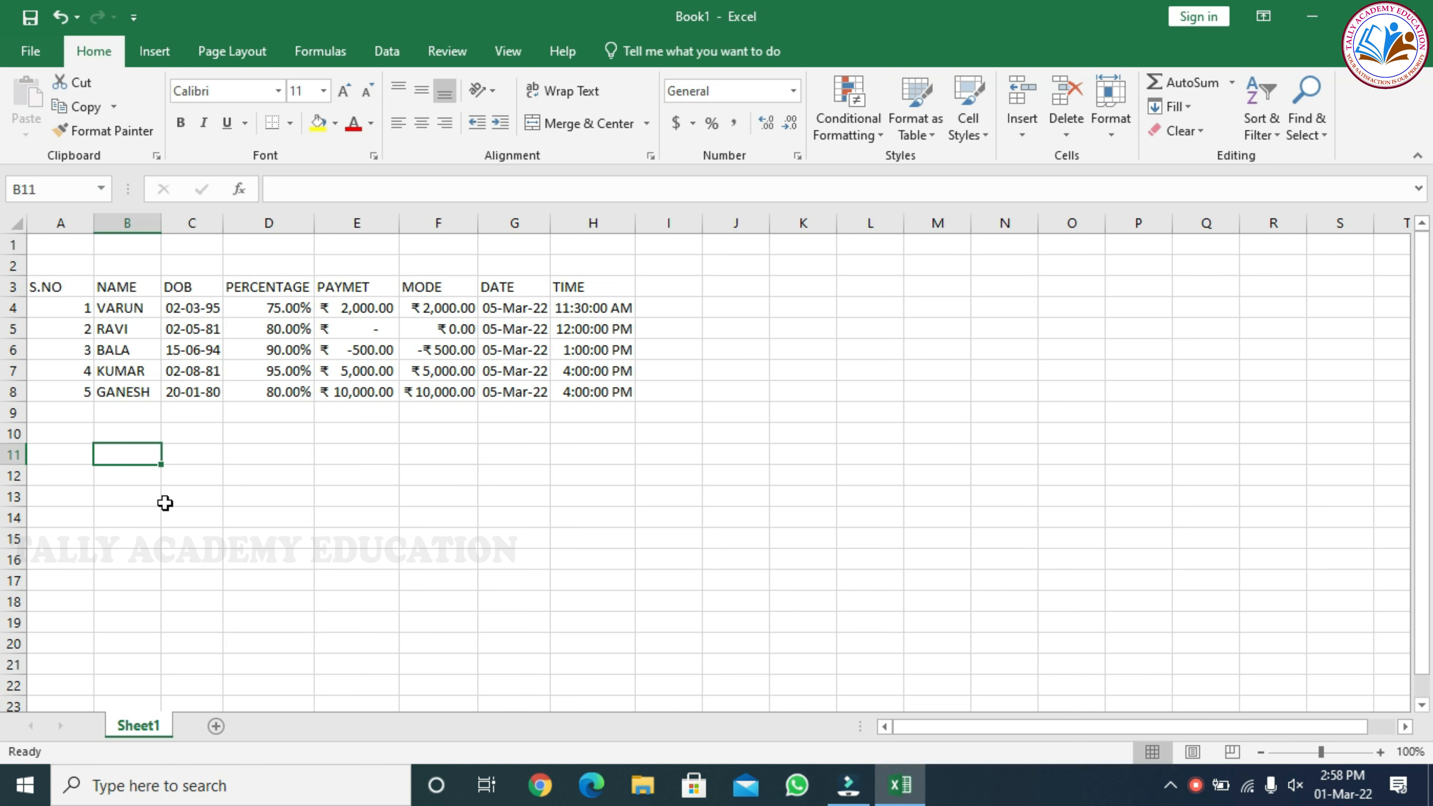
{"action": "type", "text": "T"}
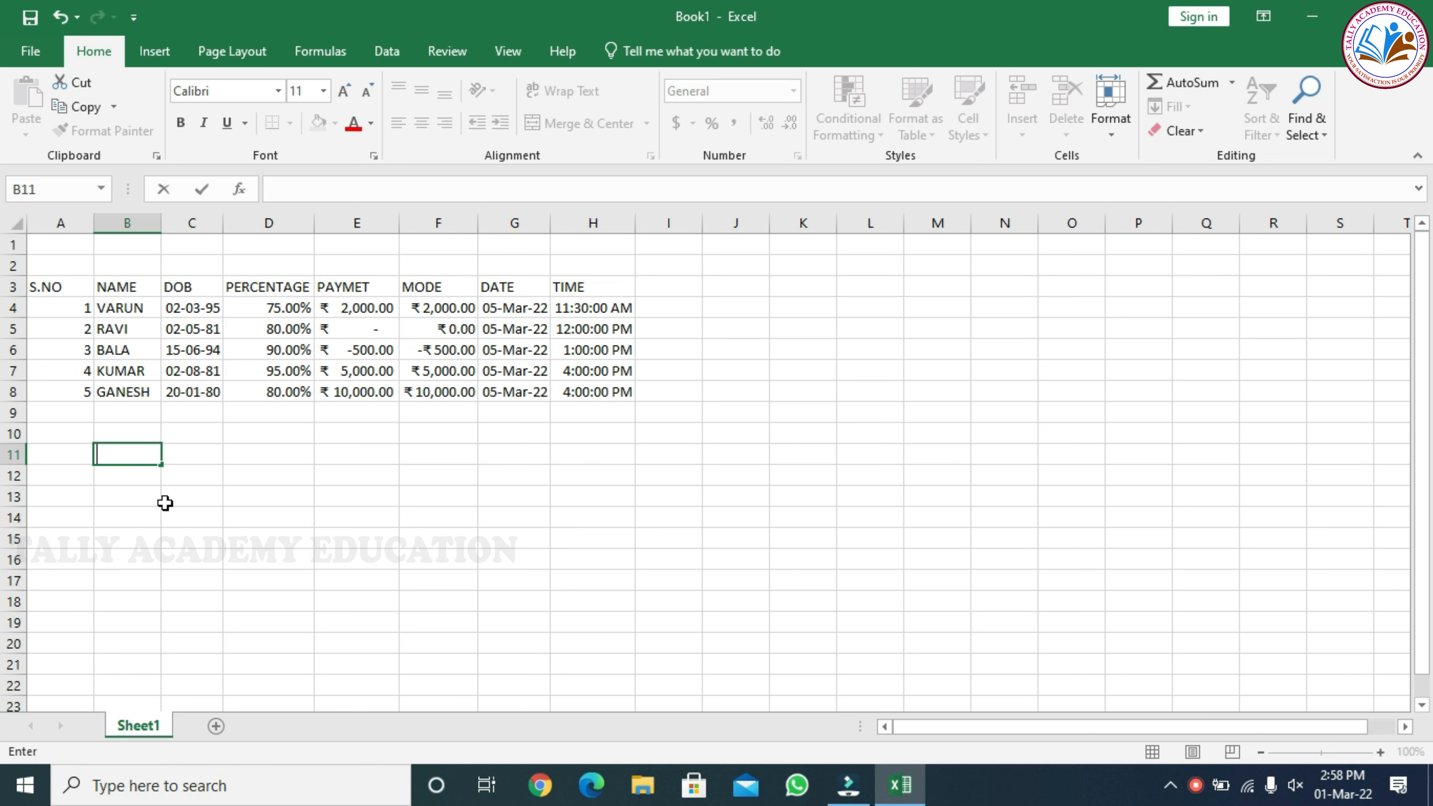
{"action": "type", "text": "RACTION"}
{"action": "key", "text": "Return"}
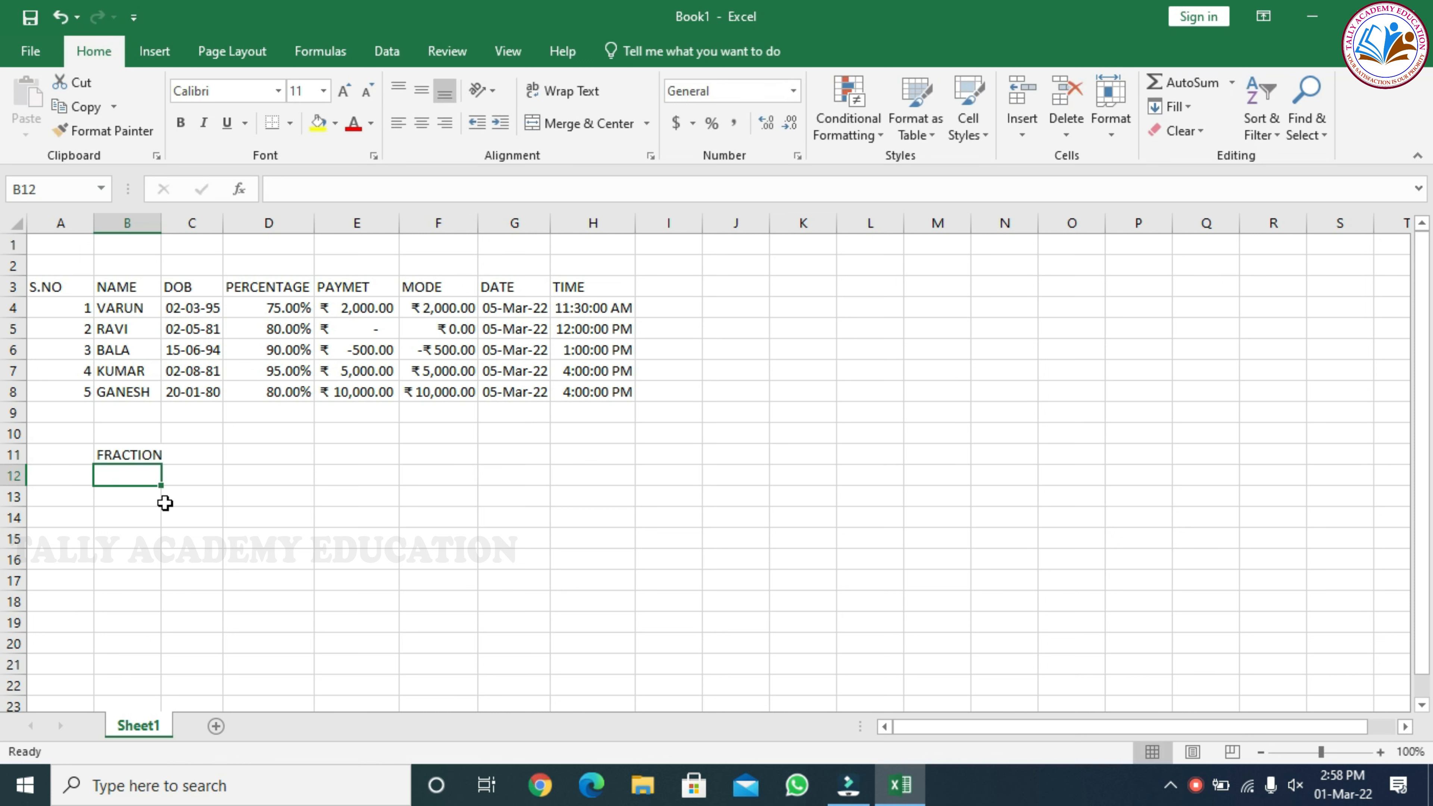
{"action": "double_click", "coordinate": [160, 228]}
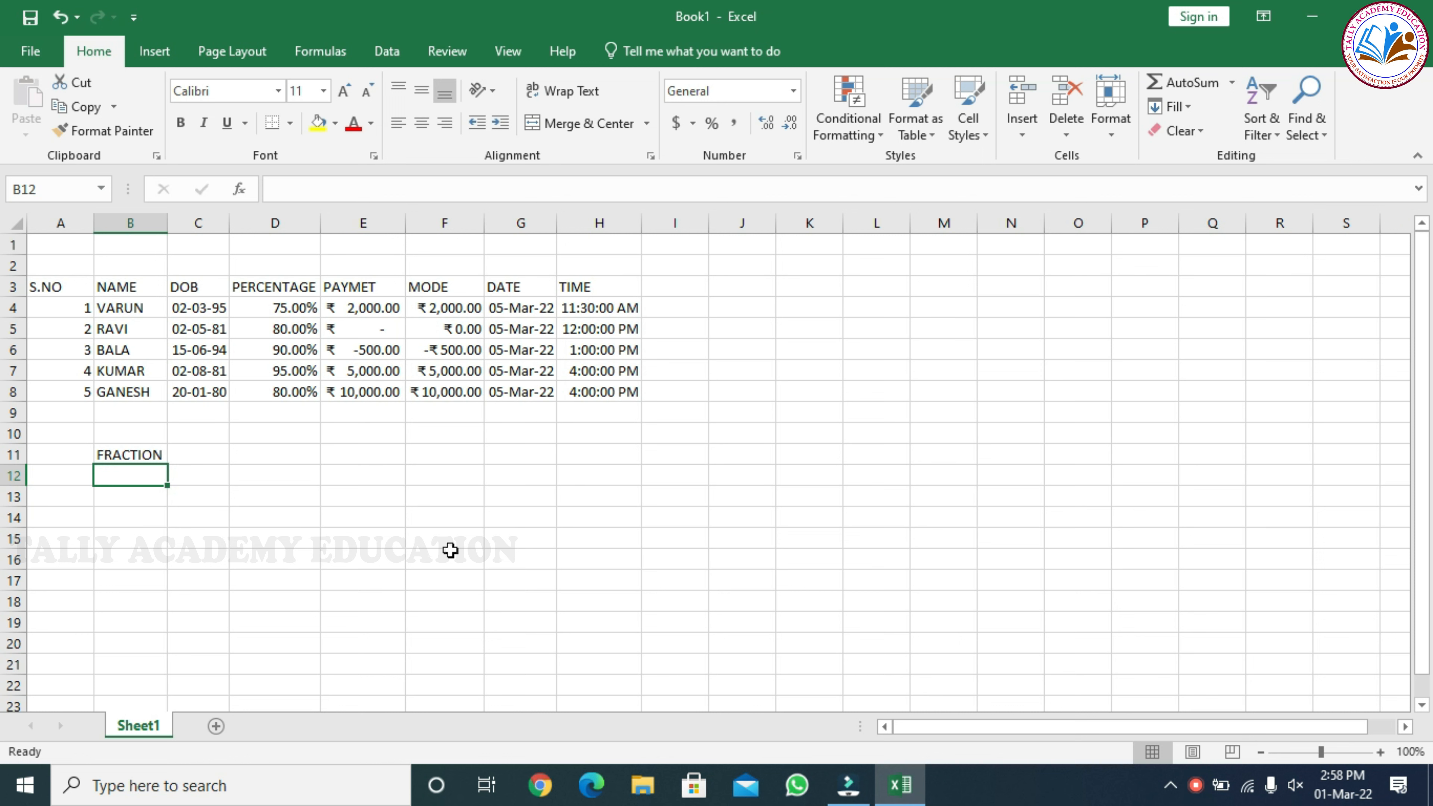
Enter 0.125 in cell B12 and format it as a Fraction of the type Up to one digit (1/4)
{"action": "type", "text": "0.125"}
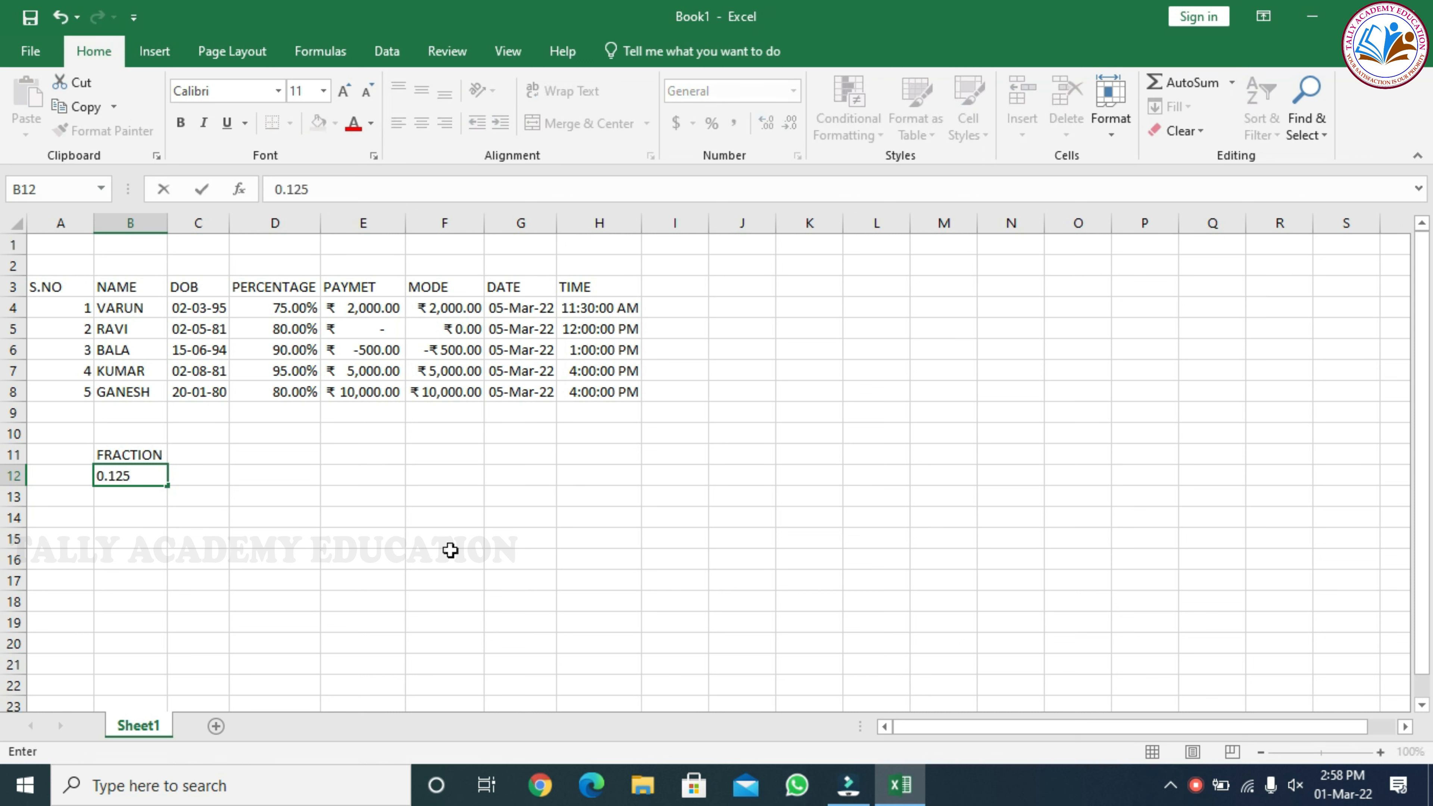
{"action": "key", "text": "Return"}
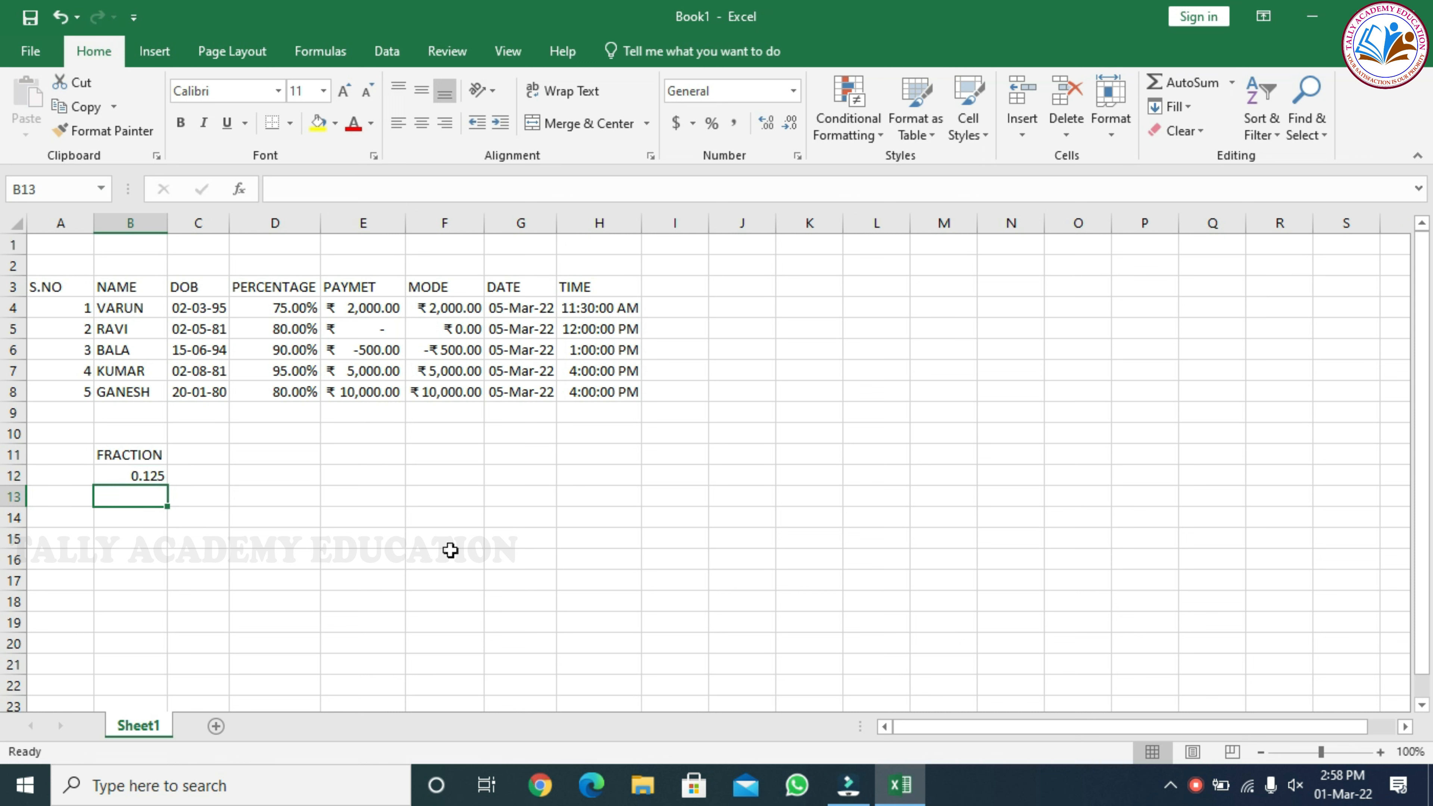
{"action": "left_click", "coordinate": [147, 477]}
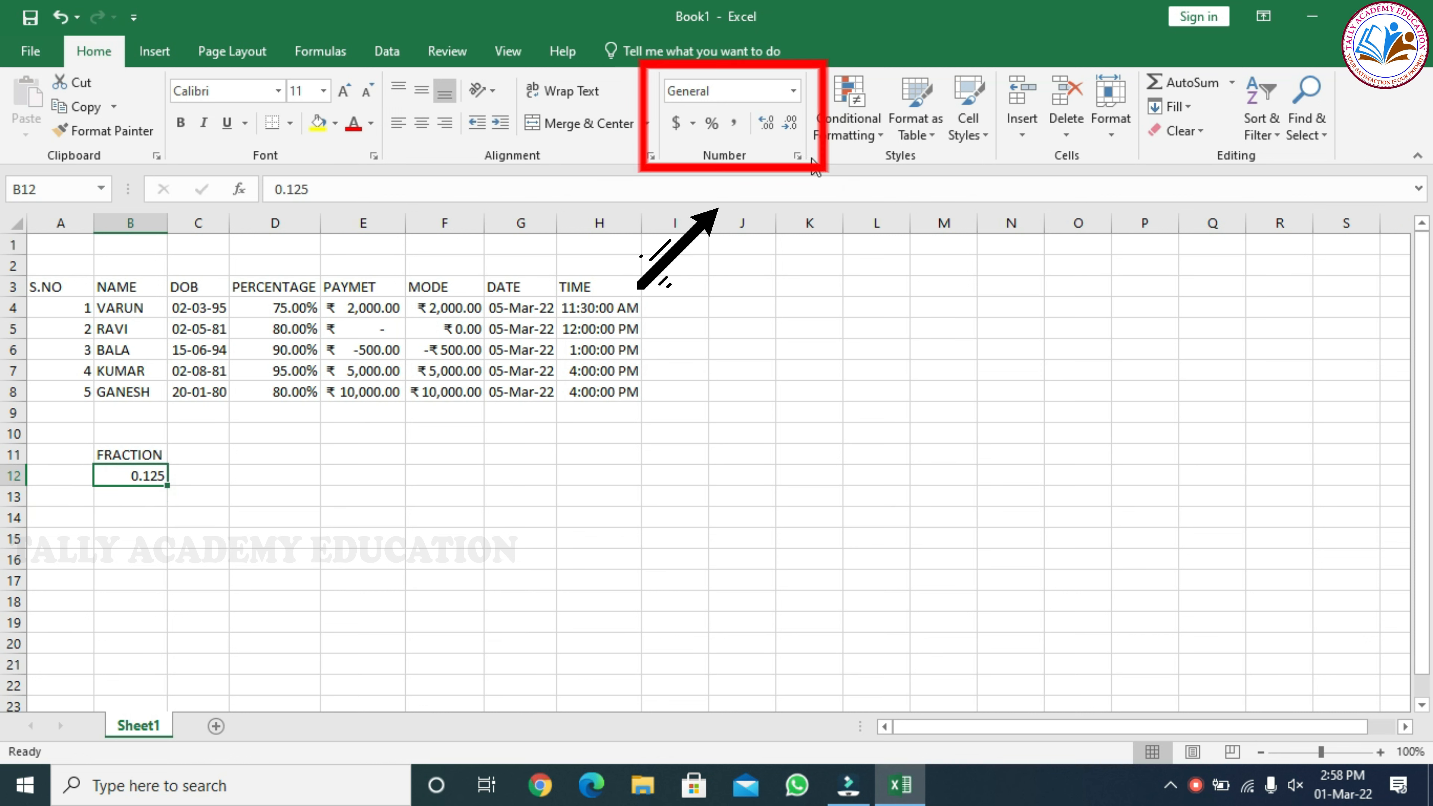
{"action": "left_click", "coordinate": [797, 156]}
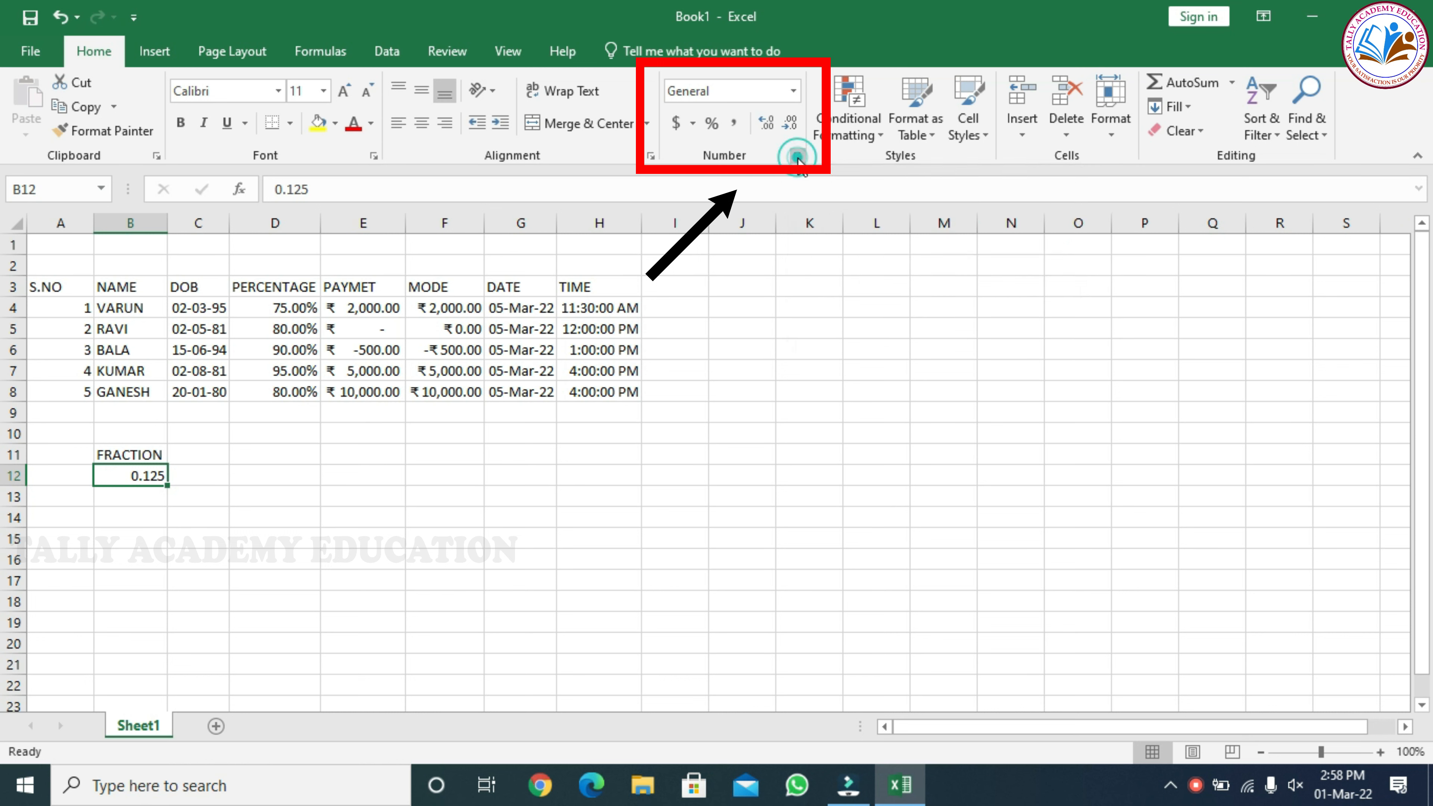
{"action": "left_click", "coordinate": [885, 302]}
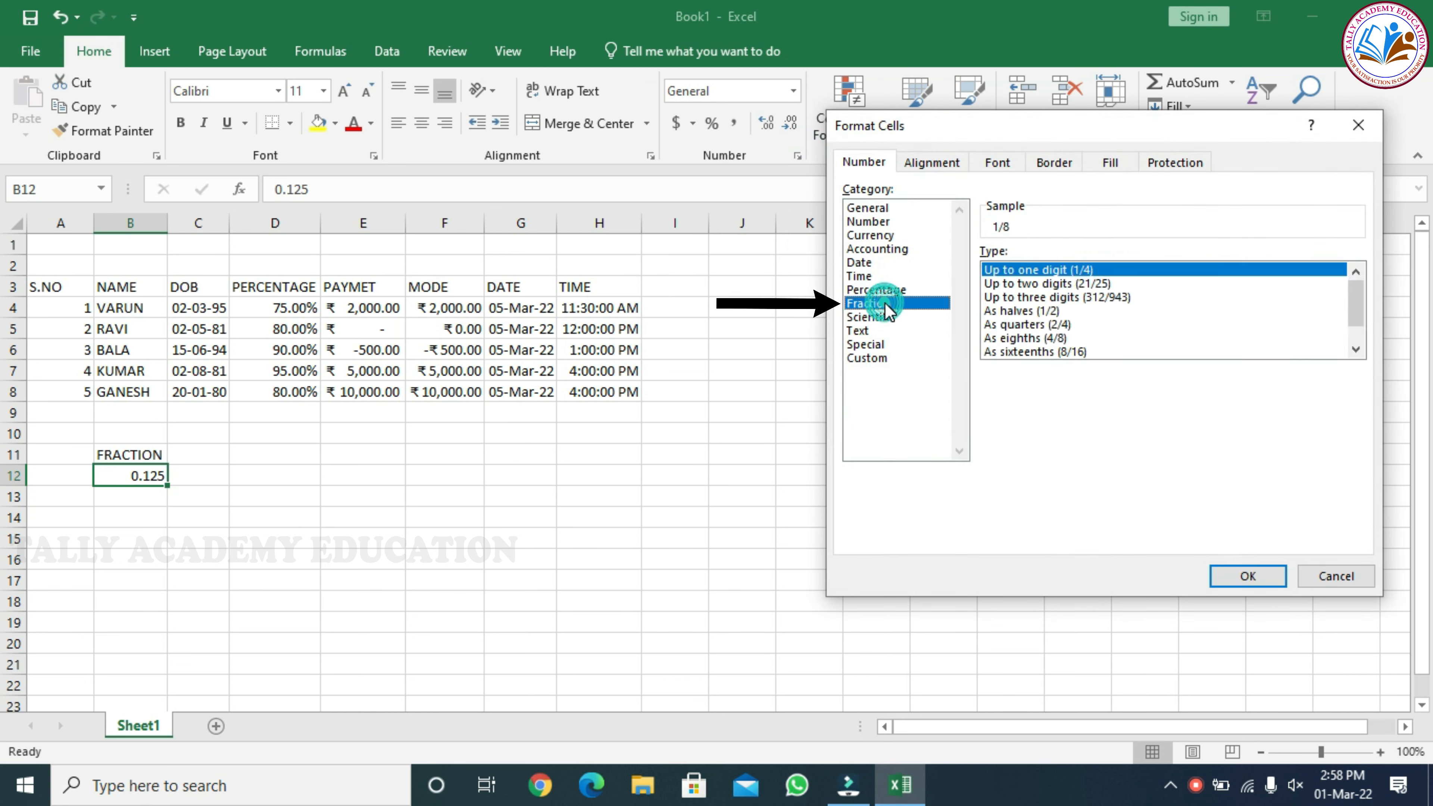
{"action": "left_click", "coordinate": [1243, 577]}
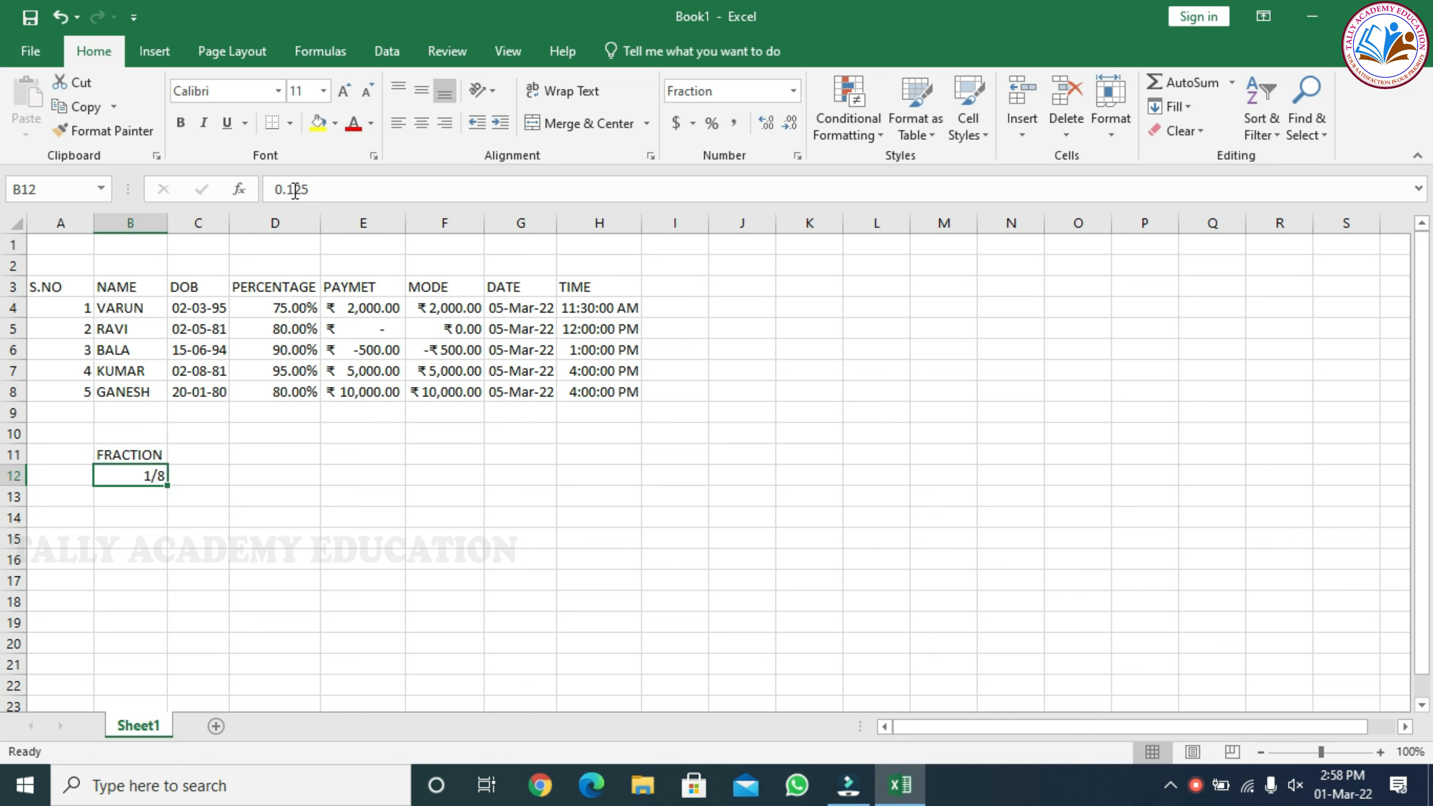
Apply the Fraction format with type Up to one digit (1/4) to the empty cells B13 to B17
{"action": "left_click_drag", "start_coordinate": [134, 493], "coordinate": [142, 587]}
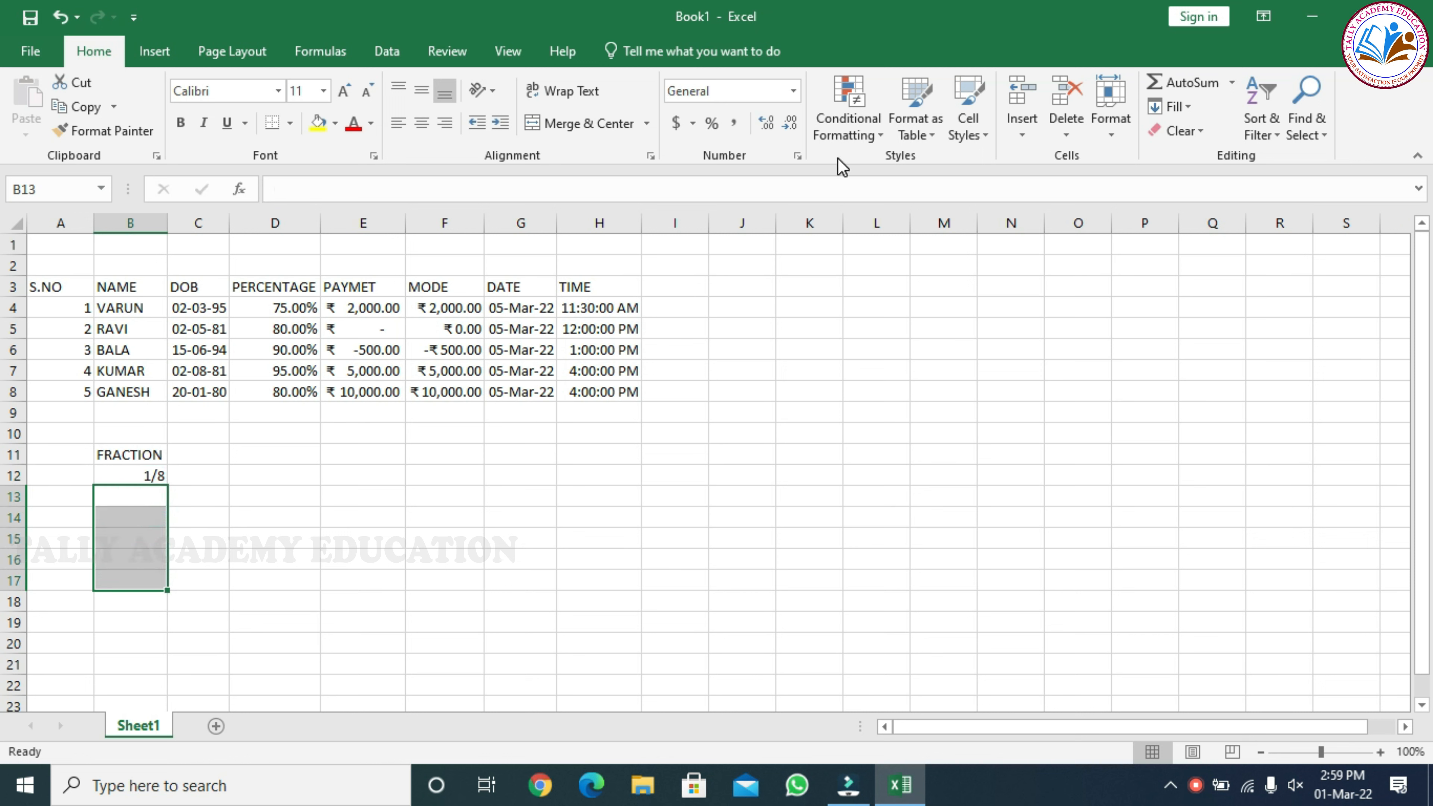
{"action": "left_click", "coordinate": [797, 158]}
{"action": "left_click", "coordinate": [863, 304]}
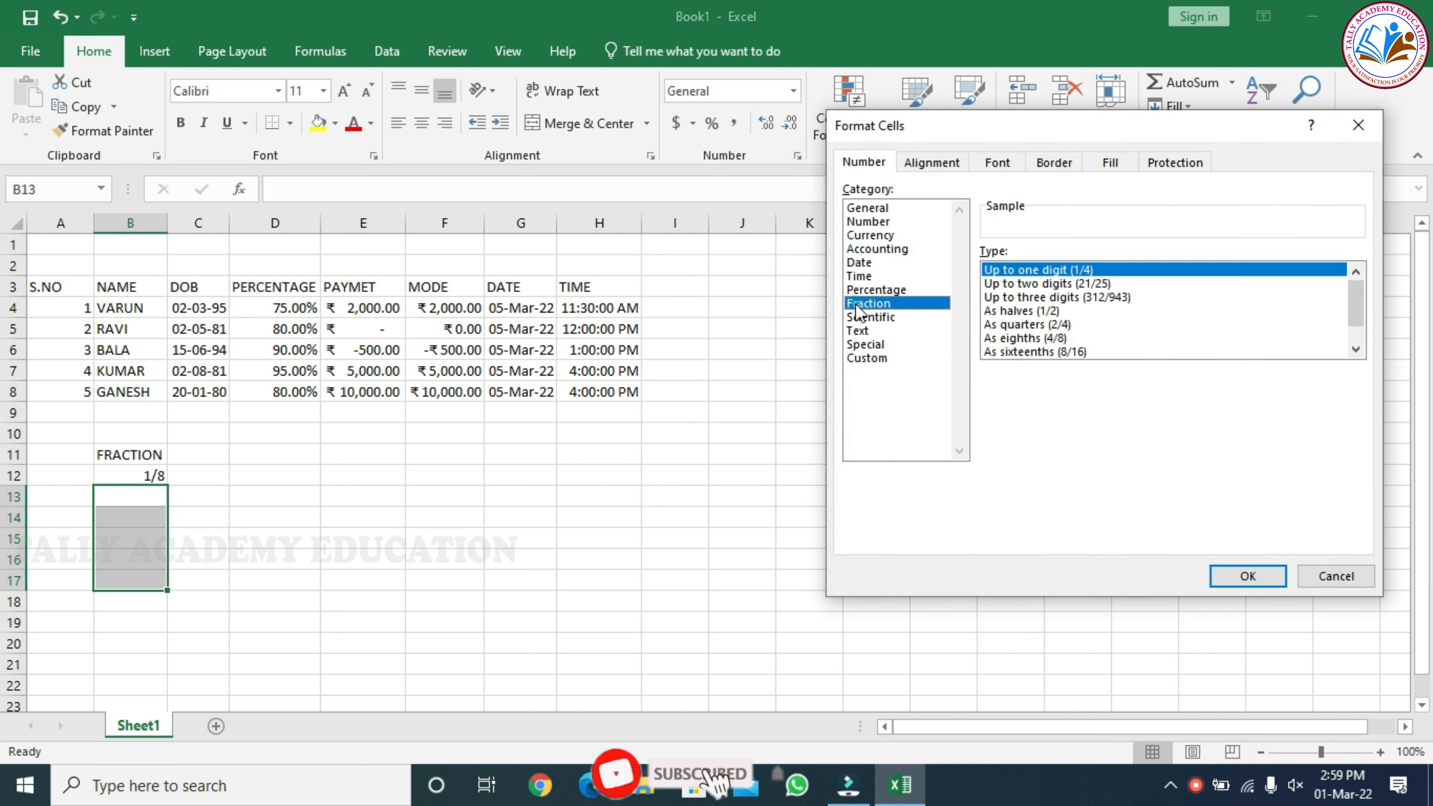
{"action": "left_click", "coordinate": [1270, 577]}
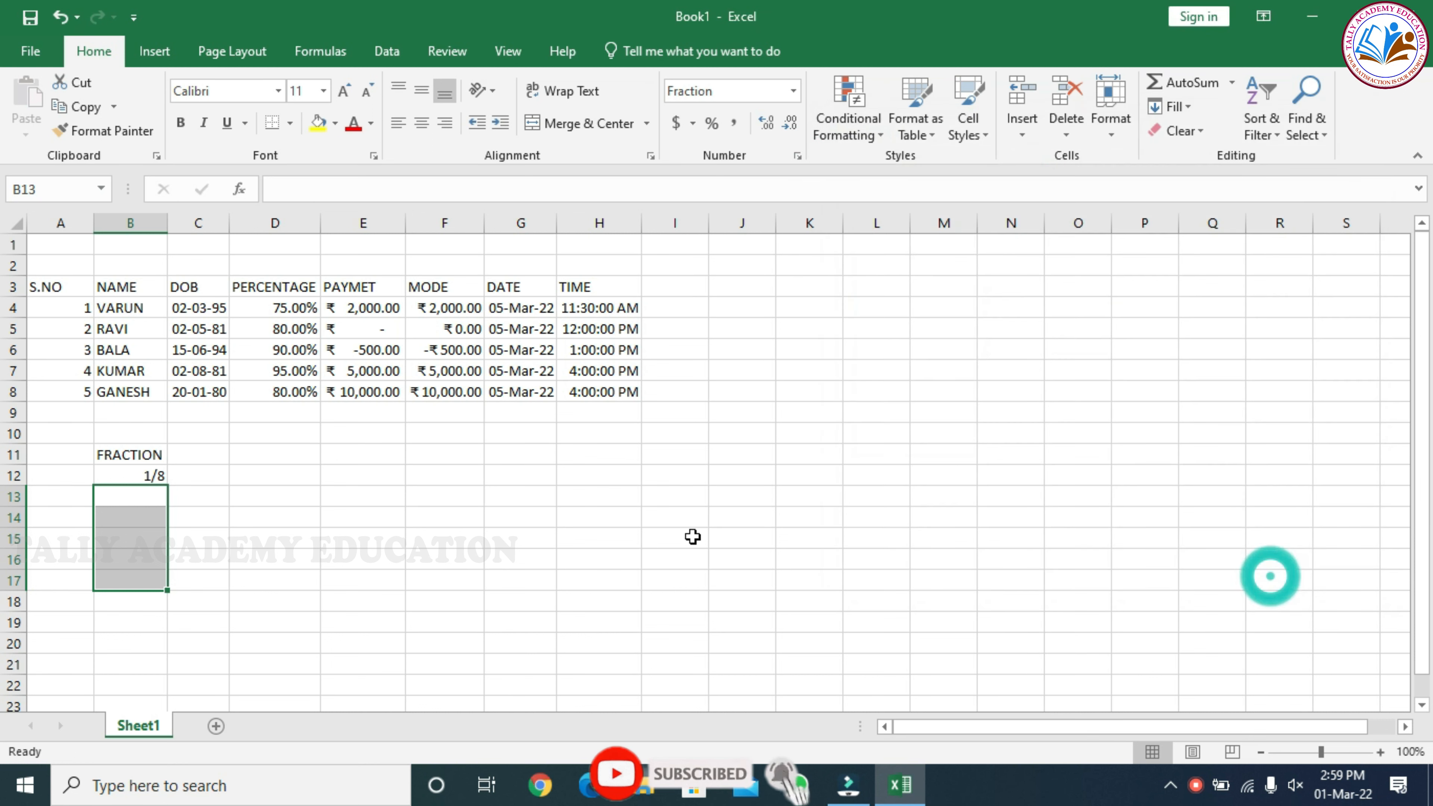
Enter the decimals 0.50 and 0.750 in cells B13 and B14
{"action": "left_click", "coordinate": [110, 502]}
{"action": "type", "text": "0.5"}
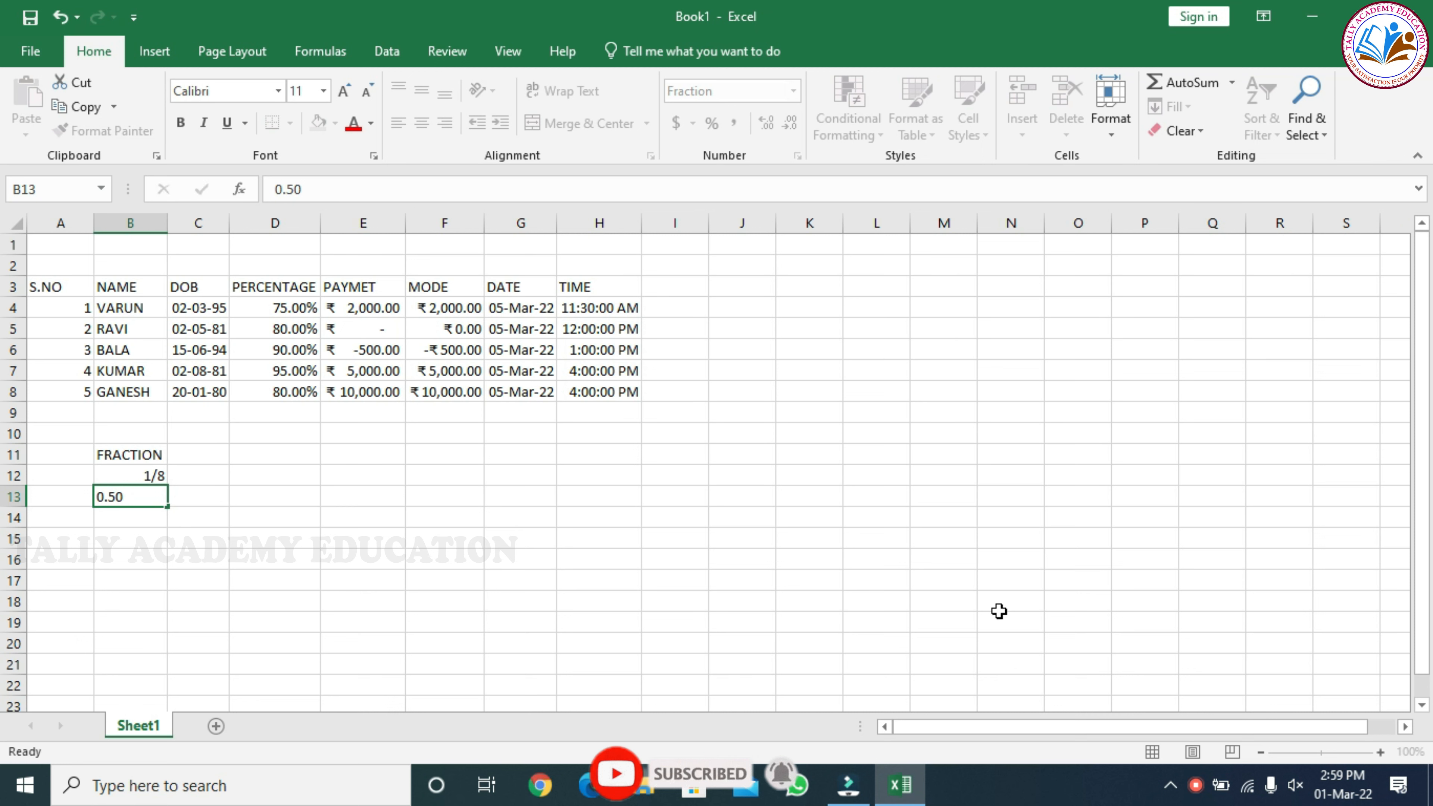
{"action": "key", "text": "Return"}
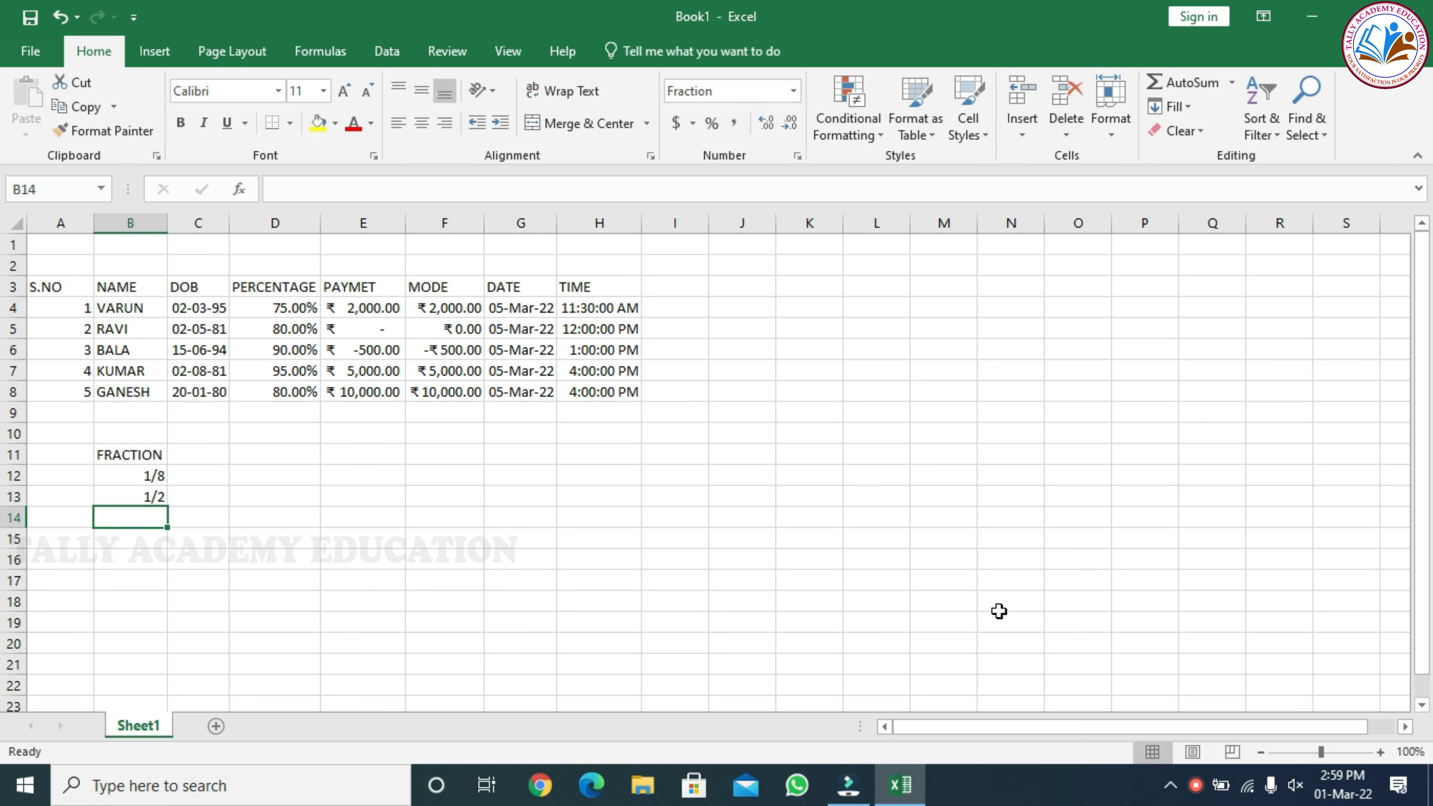
{"action": "type", "text": "0."}
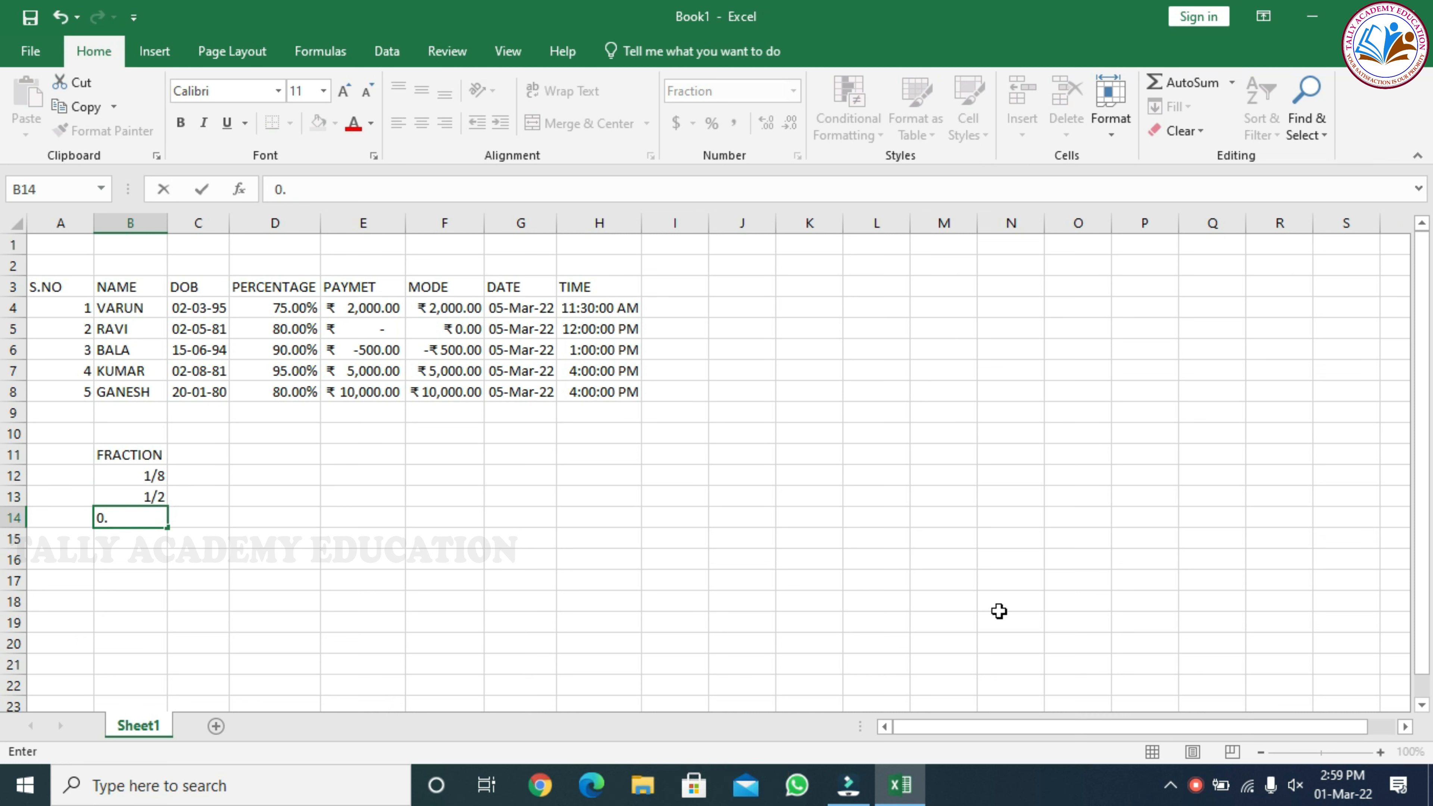
{"action": "type", "text": "750"}
{"action": "key", "text": "Return"}
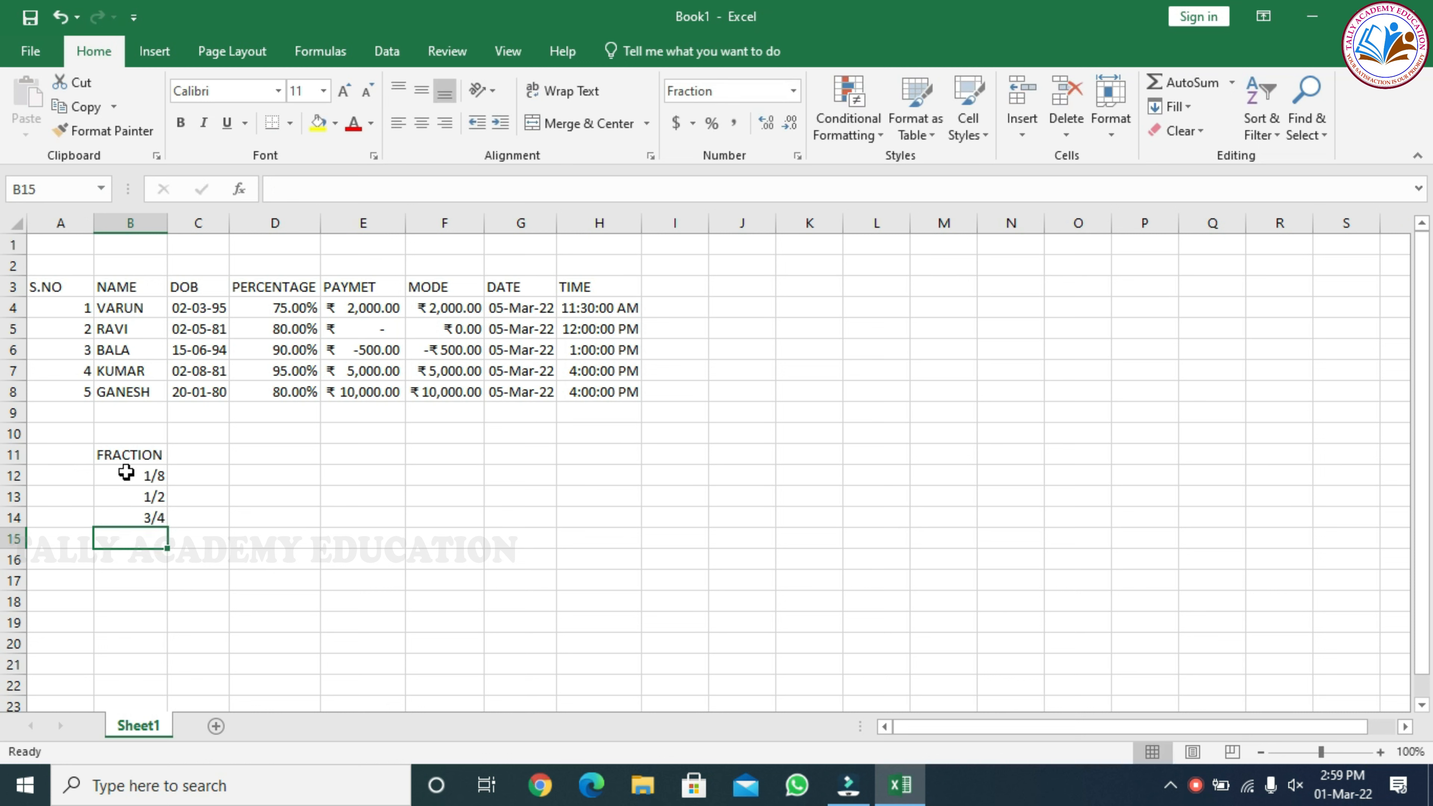
Examine the decimal values behind the fractions in cells B12 to B14
{"action": "left_click", "coordinate": [148, 477]}
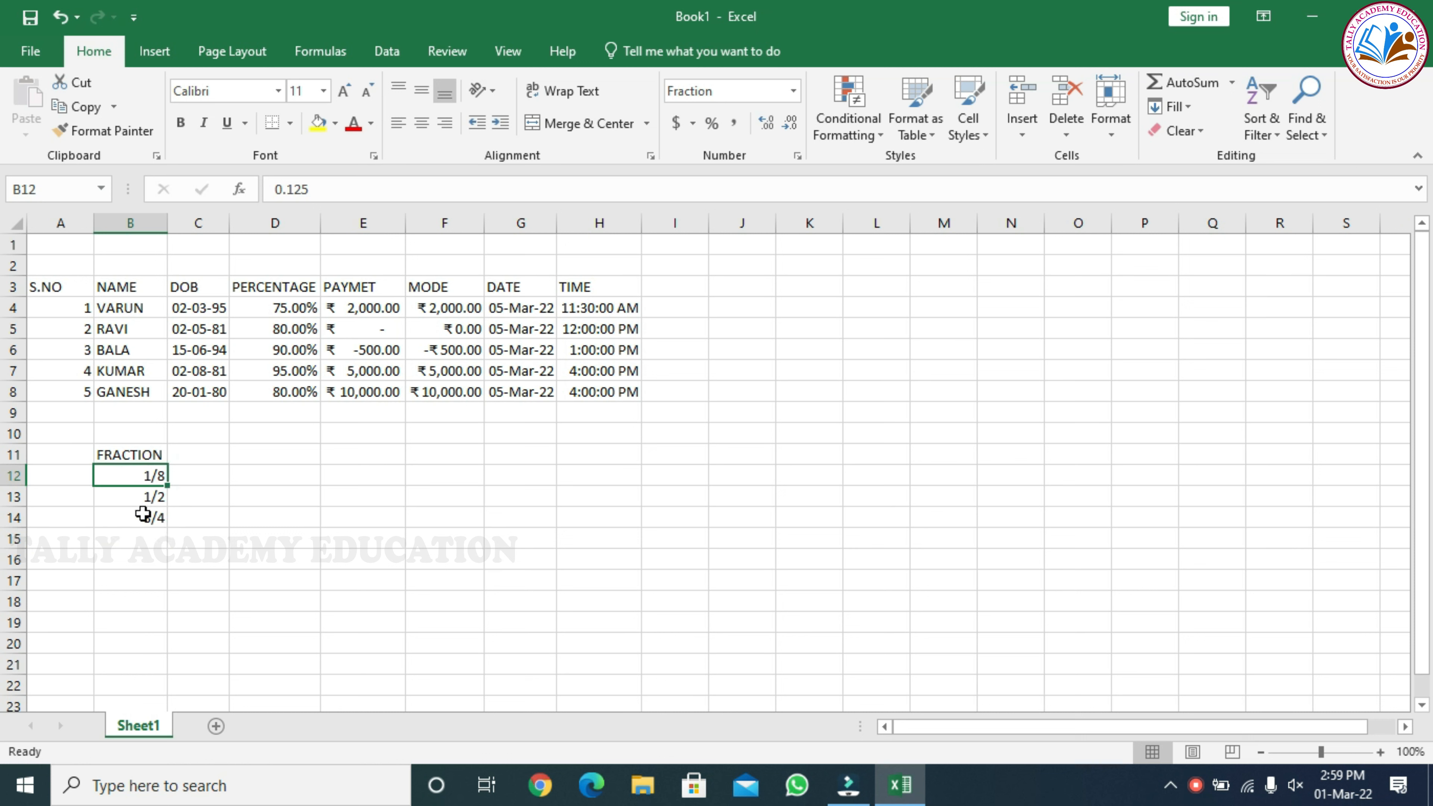
{"action": "left_click_drag", "start_coordinate": [155, 478], "coordinate": [157, 517]}
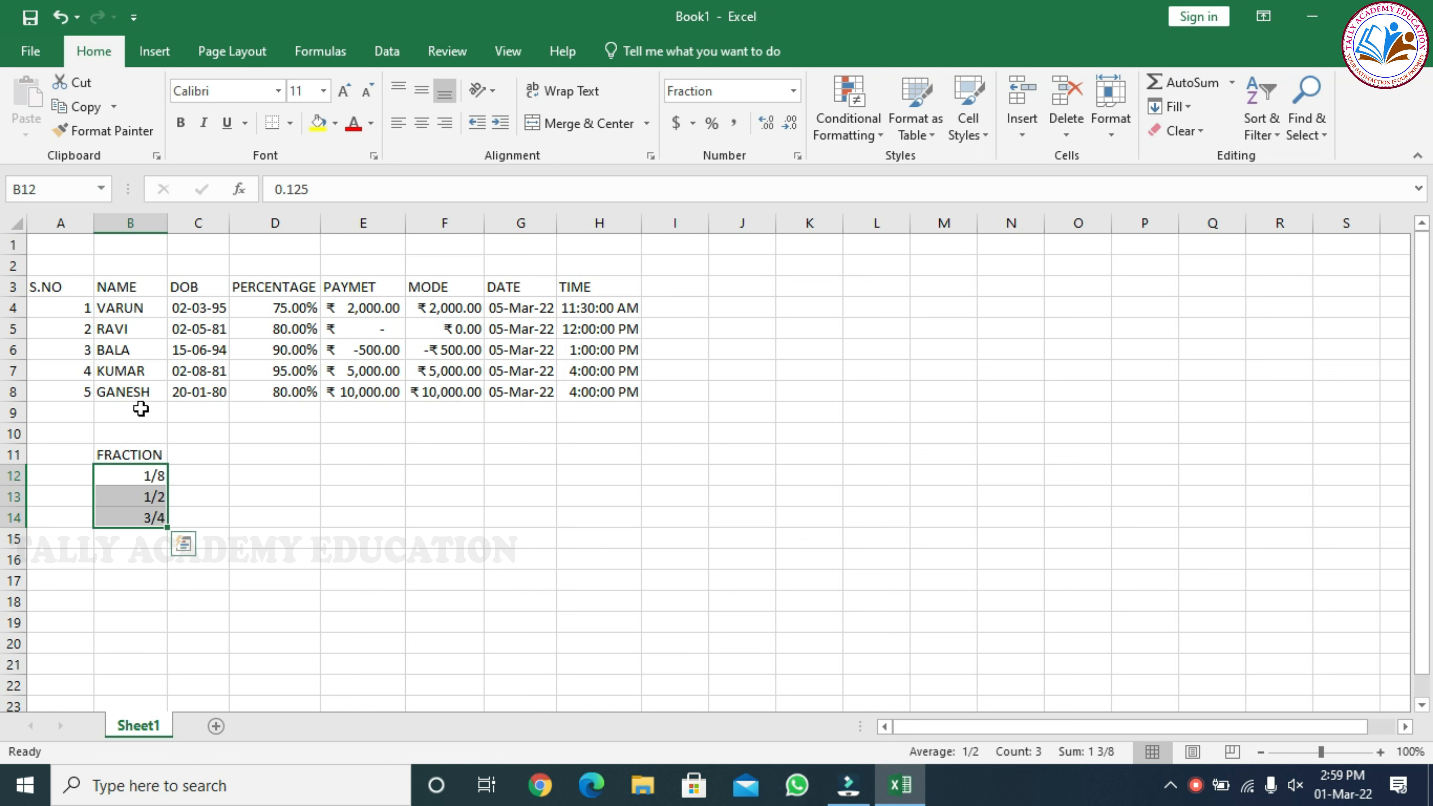
{"action": "left_click", "coordinate": [155, 500]}
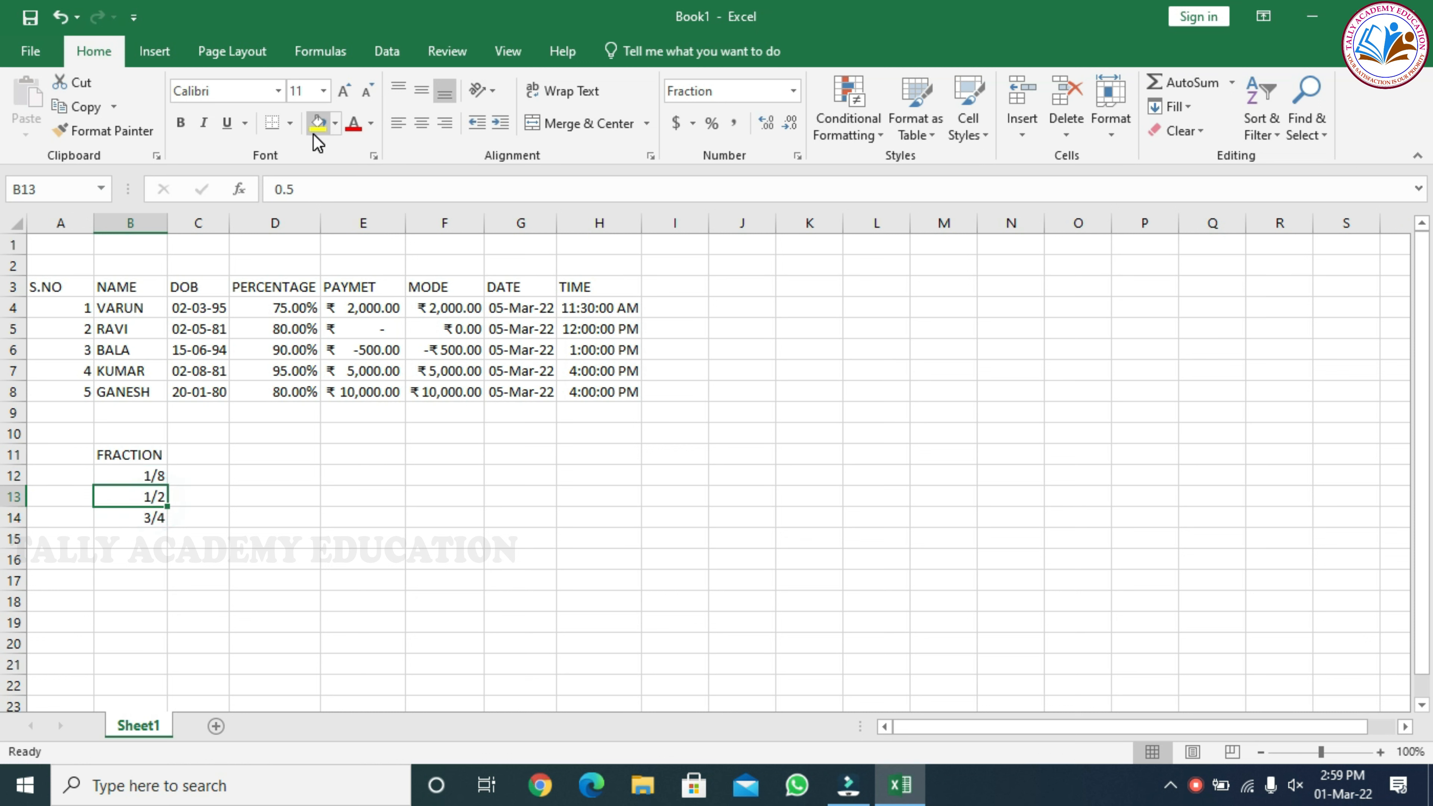
{"action": "left_click", "coordinate": [306, 188]}
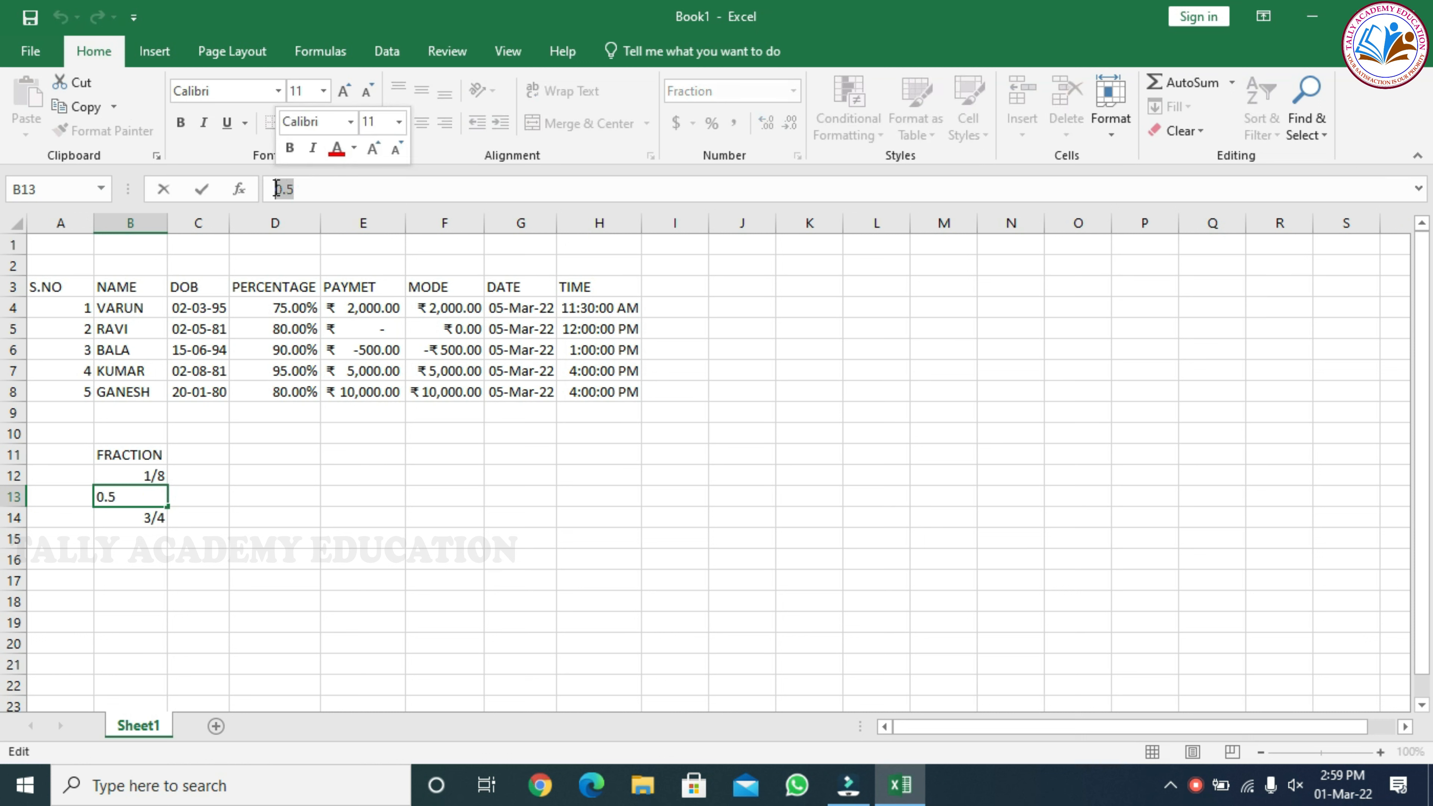
{"action": "left_click_drag", "start_coordinate": [305, 189], "coordinate": [275, 188]}
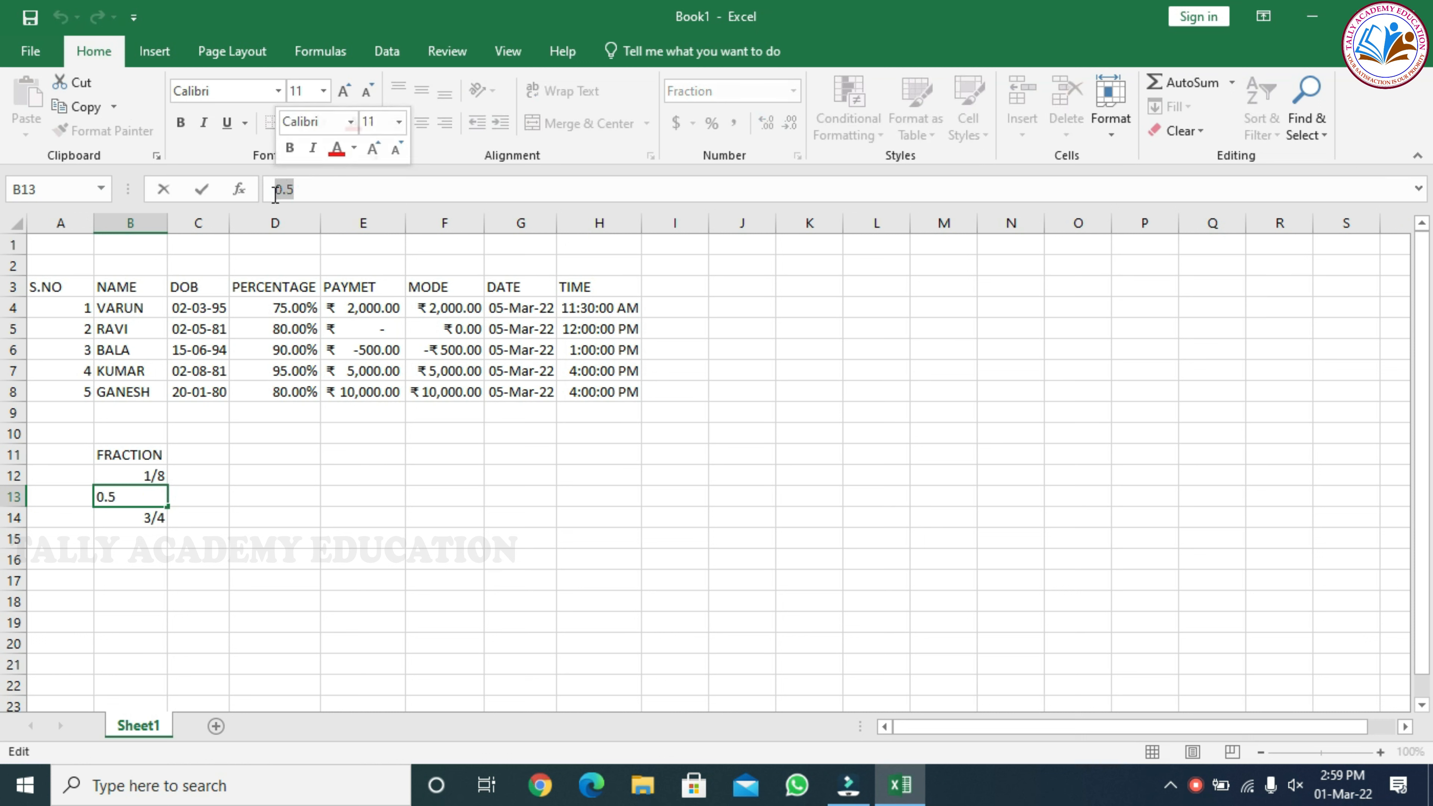
{"action": "left_click", "coordinate": [151, 503]}
{"action": "left_click", "coordinate": [144, 515]}
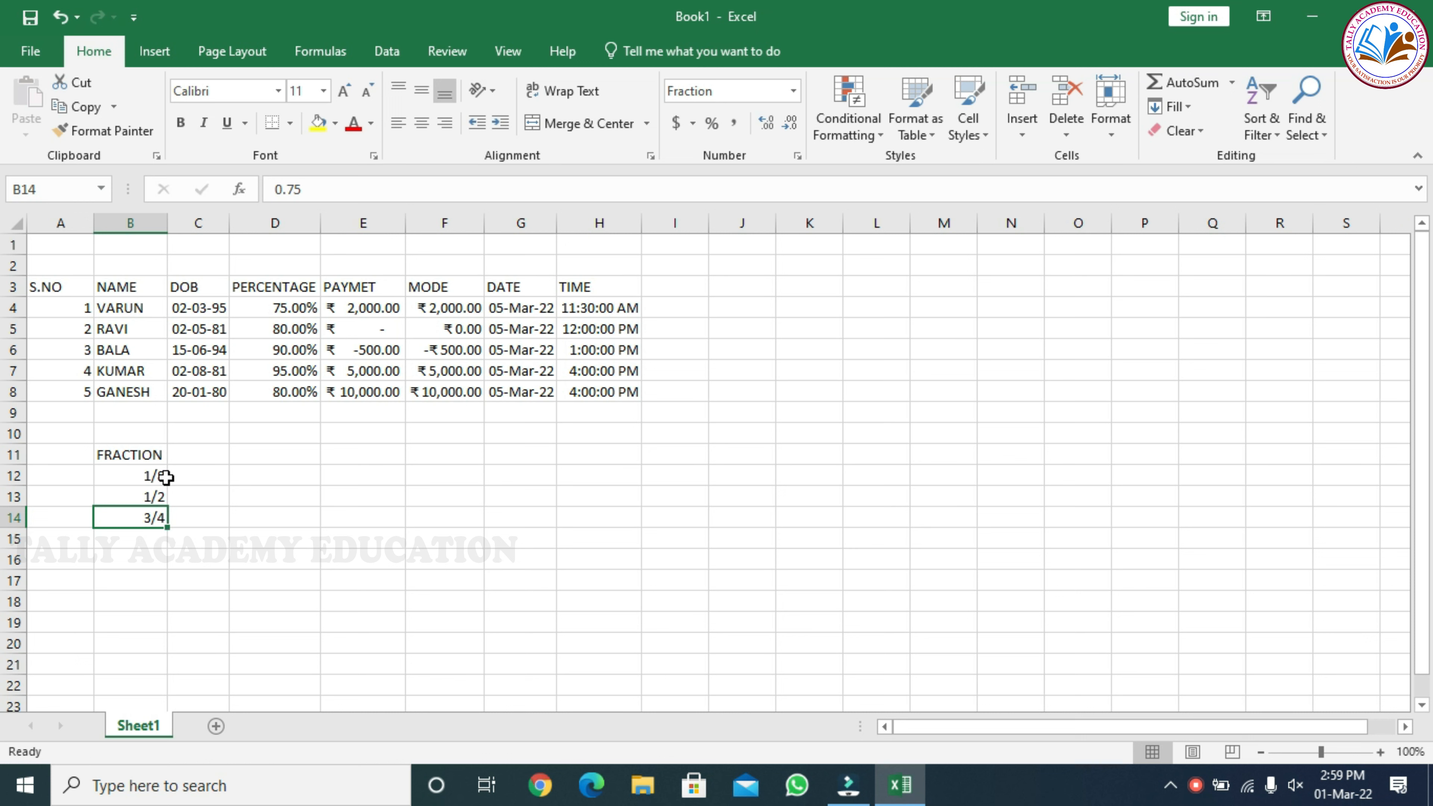
Enter the heading SCIENTIFIC in cell C11 and autofit the width of column C
{"action": "left_click", "coordinate": [203, 454]}
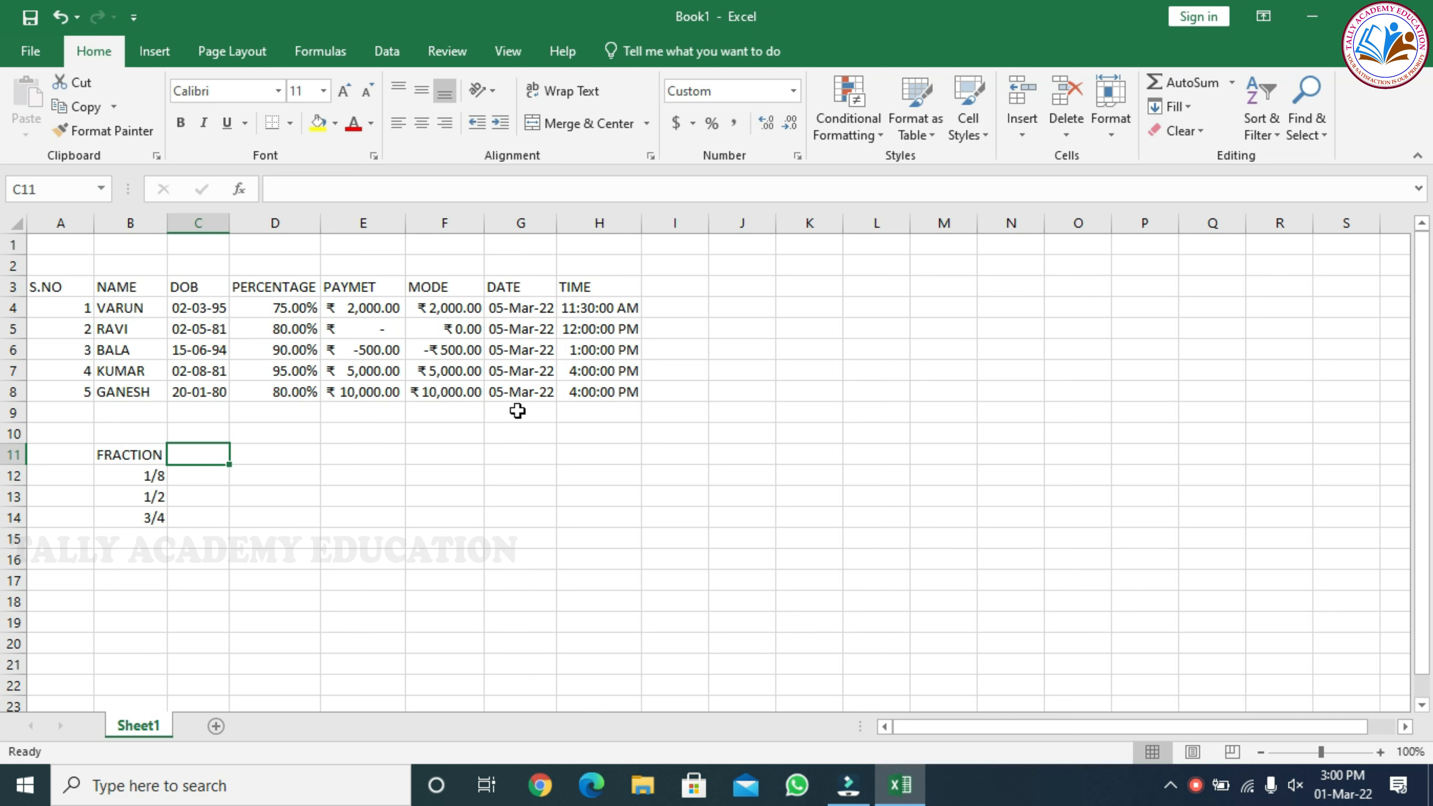
{"action": "type", "text": "SCIENTIFIC"}
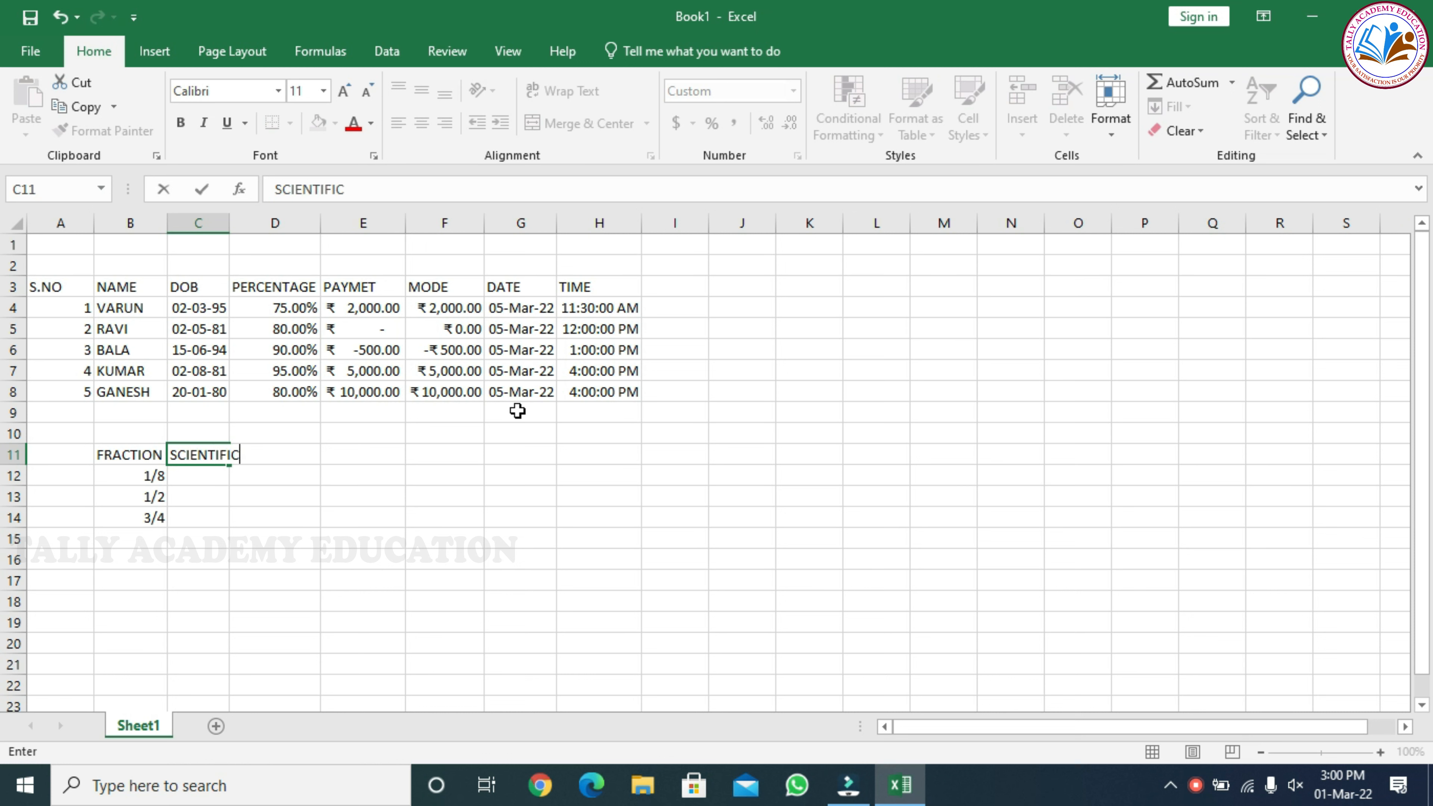
{"action": "key", "text": "Return"}
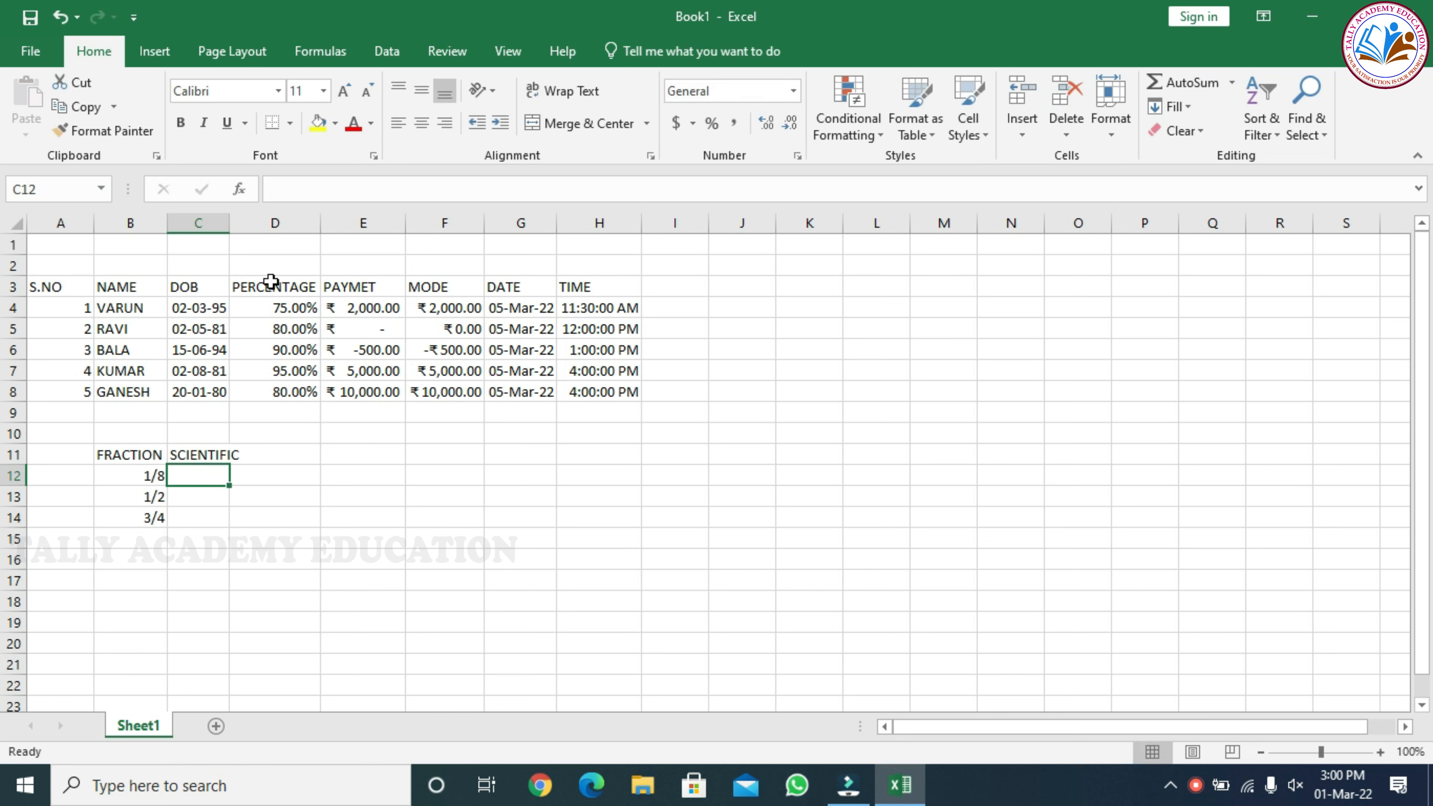
{"action": "double_click", "coordinate": [229, 224]}
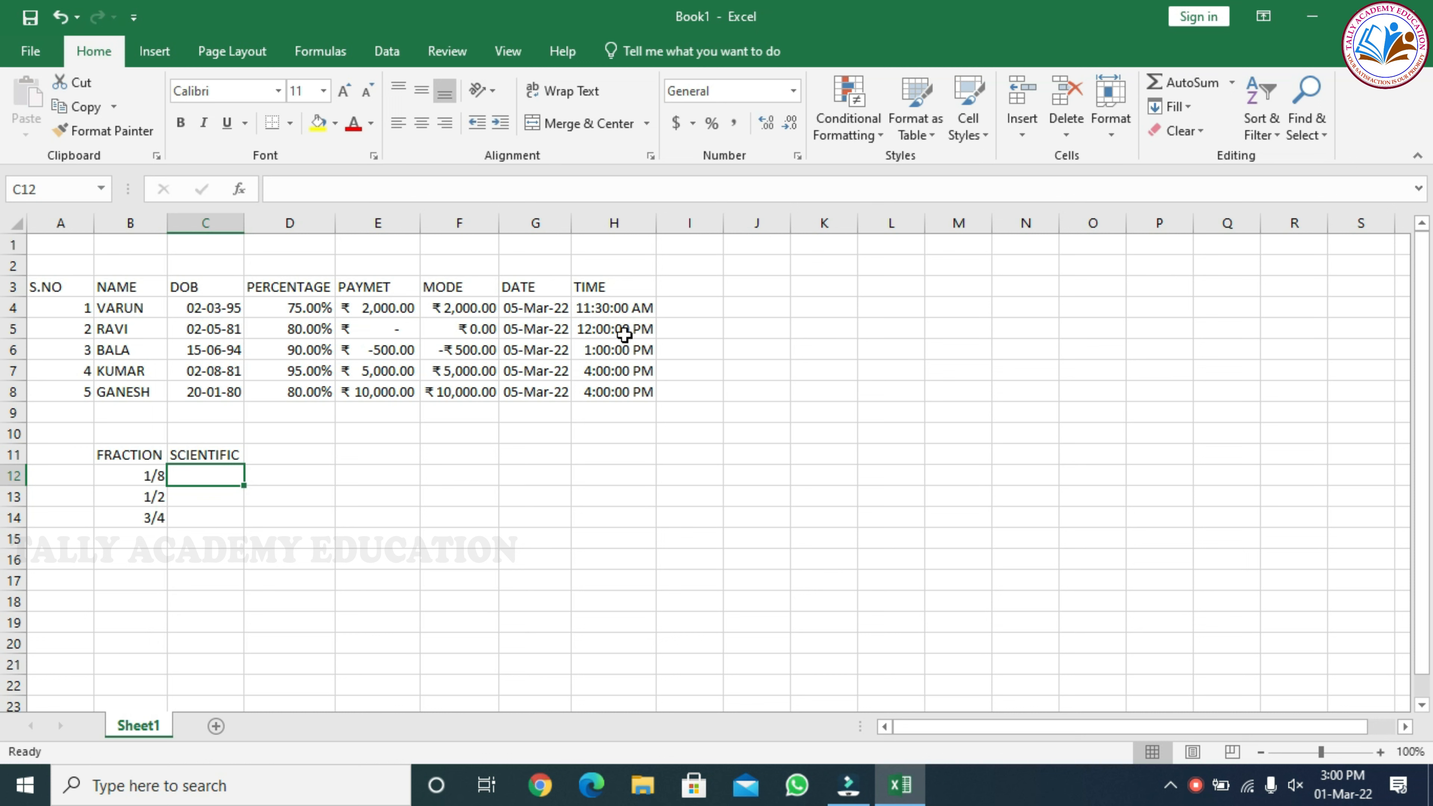
Enter the numbers 25, 45 and 70 in cells C12 to C14 under the SCIENTIFIC heading
{"action": "type", "text": "25"}
{"action": "key", "text": "Return"}
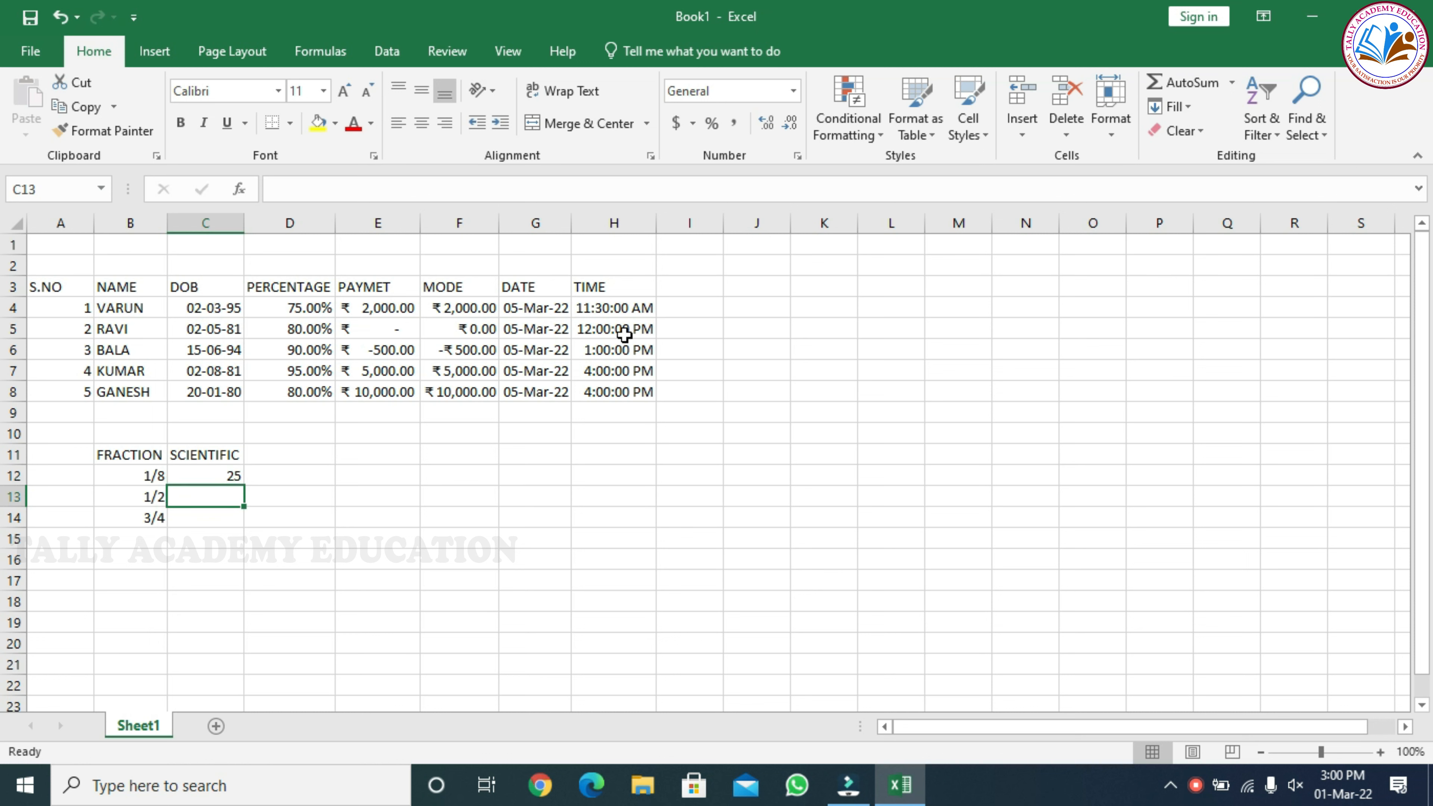
{"action": "type", "text": "45"}
{"action": "key", "text": "Return"}
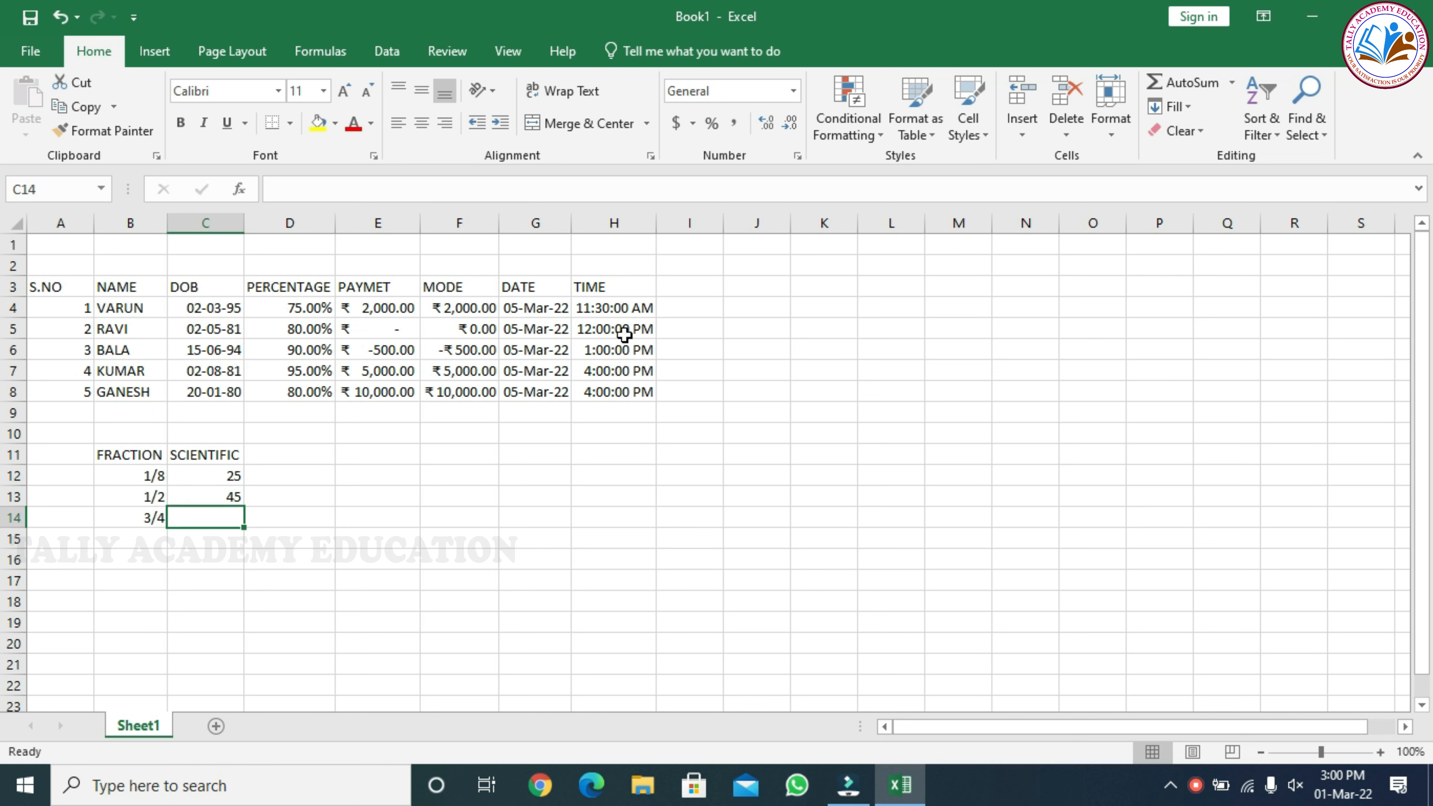
{"action": "type", "text": "70"}
{"action": "key", "text": "Return"}
Format the numbers in cells C12 to C14 as Scientific with 2 decimal places
{"action": "left_click_drag", "start_coordinate": [217, 475], "coordinate": [220, 516]}
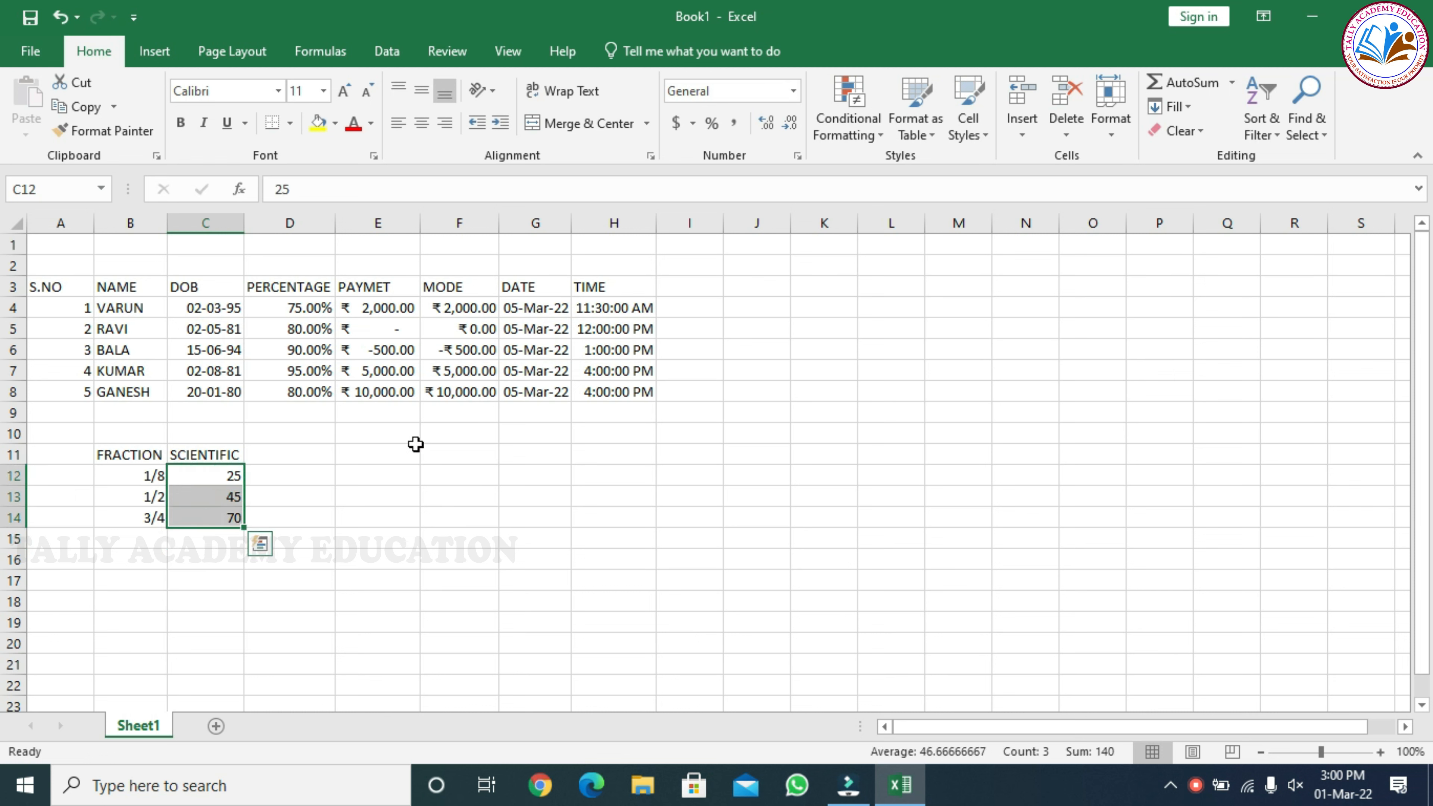
{"action": "left_click", "coordinate": [797, 156]}
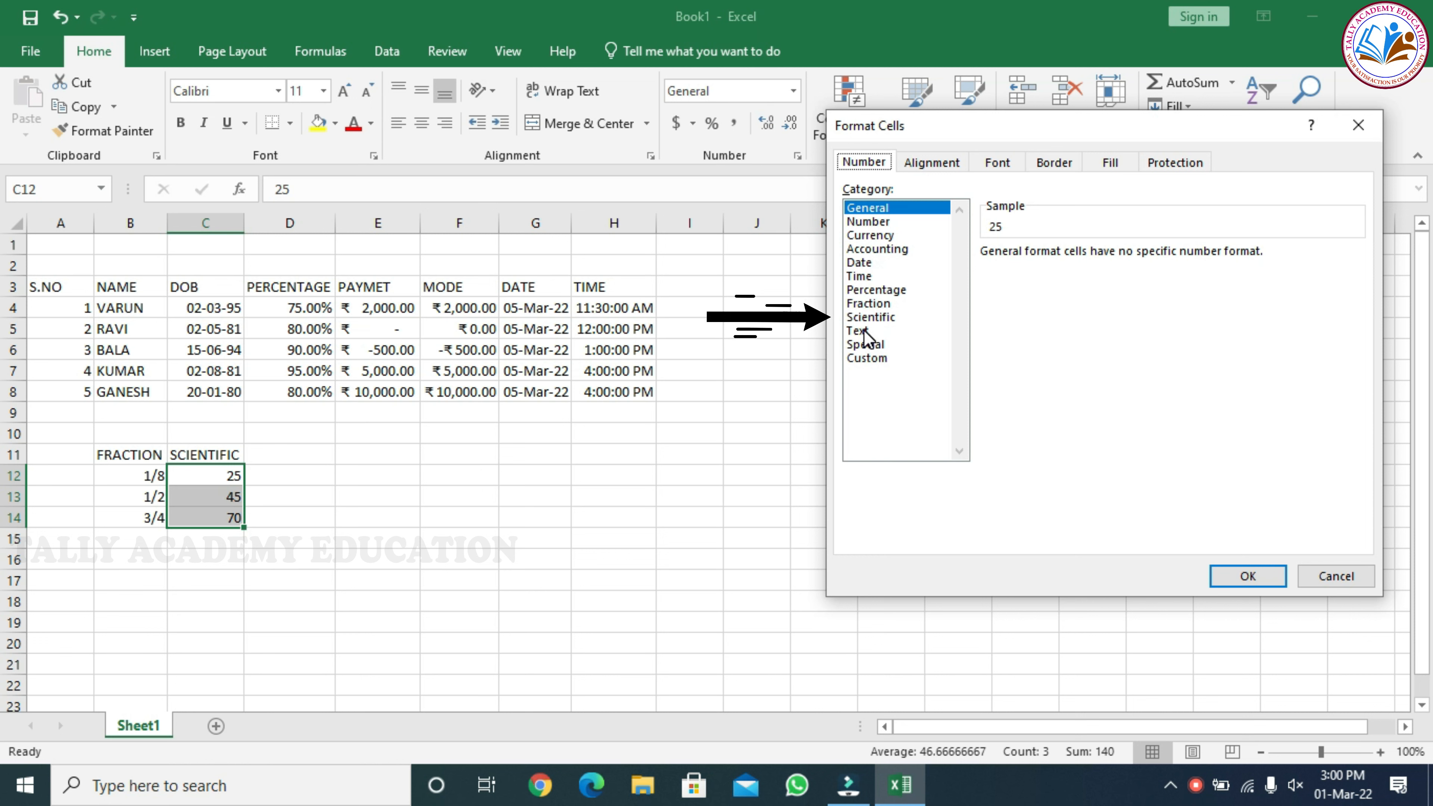
{"action": "left_click", "coordinate": [870, 317]}
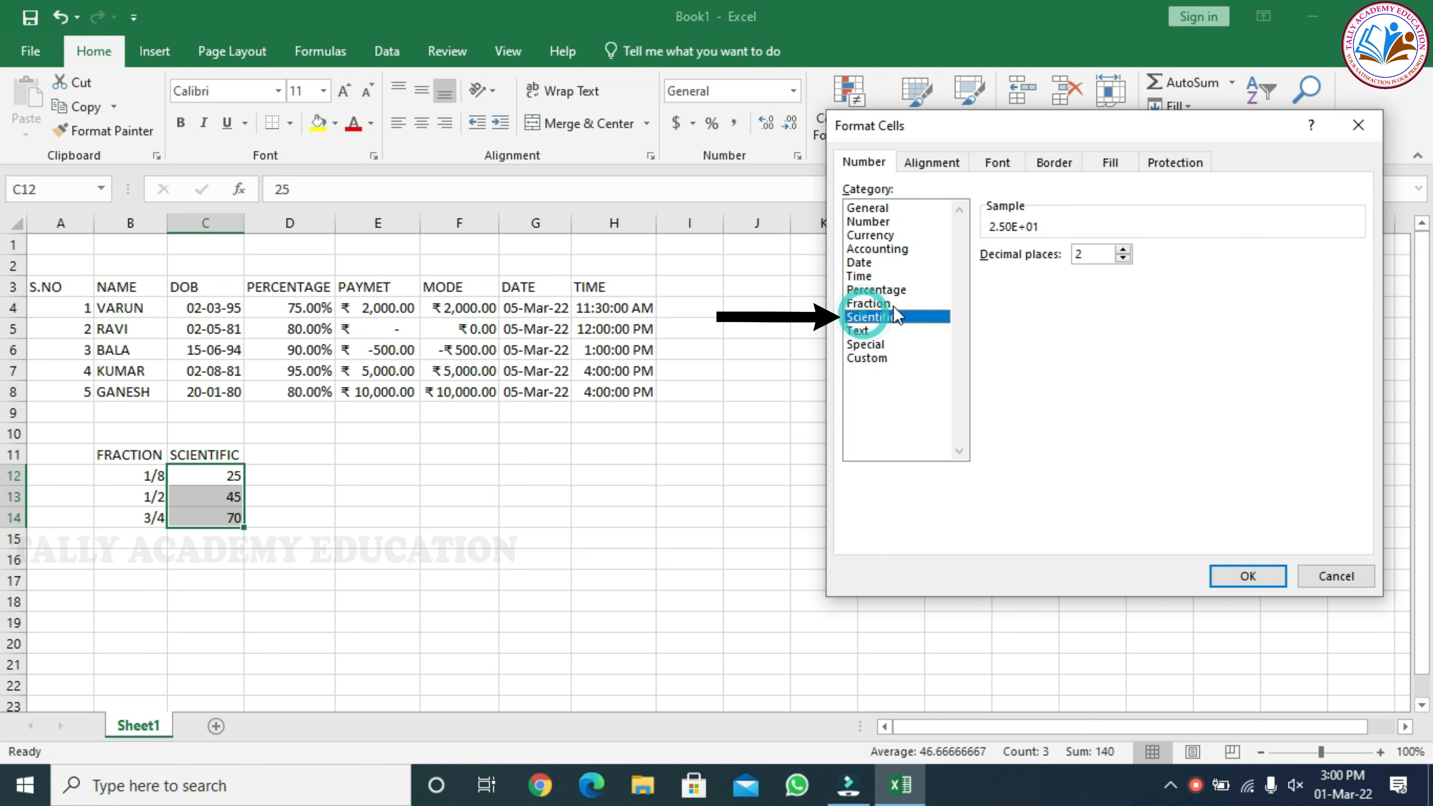
{"action": "left_click", "coordinate": [1263, 579]}
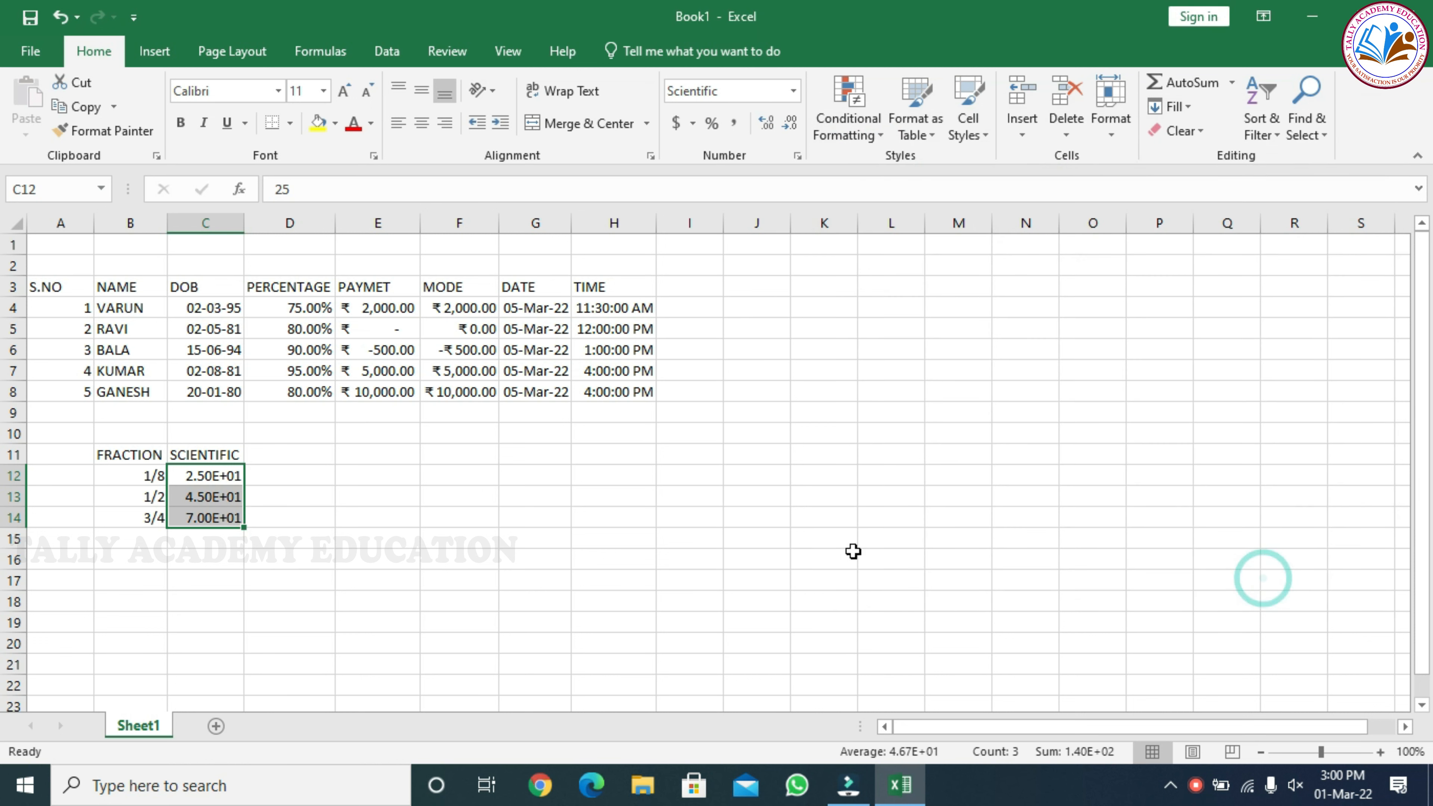
{"action": "left_click", "coordinate": [279, 490]}
Compare the scientific notation in cells C12 to C14 with each cell's underlying number
{"action": "left_click", "coordinate": [203, 479]}
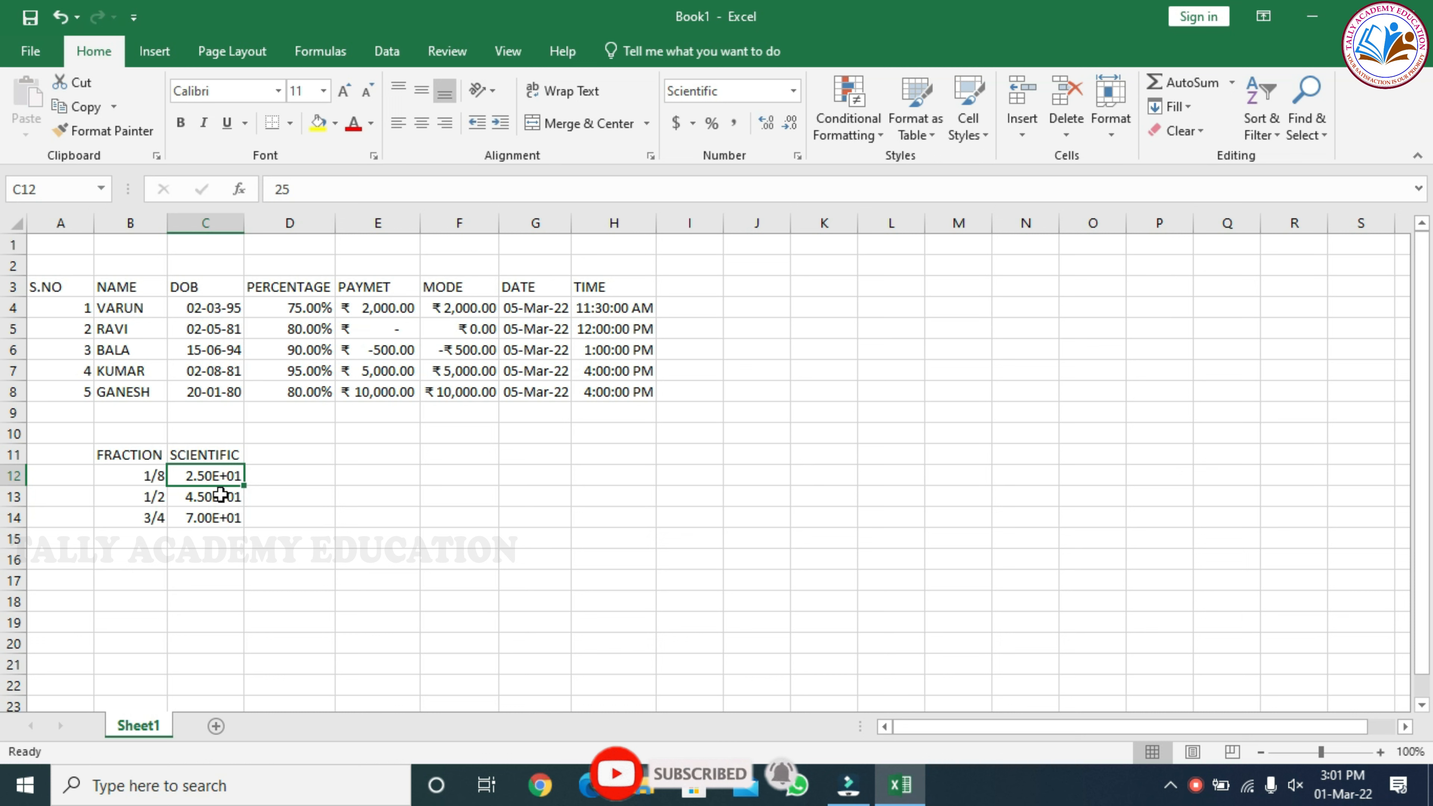
{"action": "left_click", "coordinate": [217, 477]}
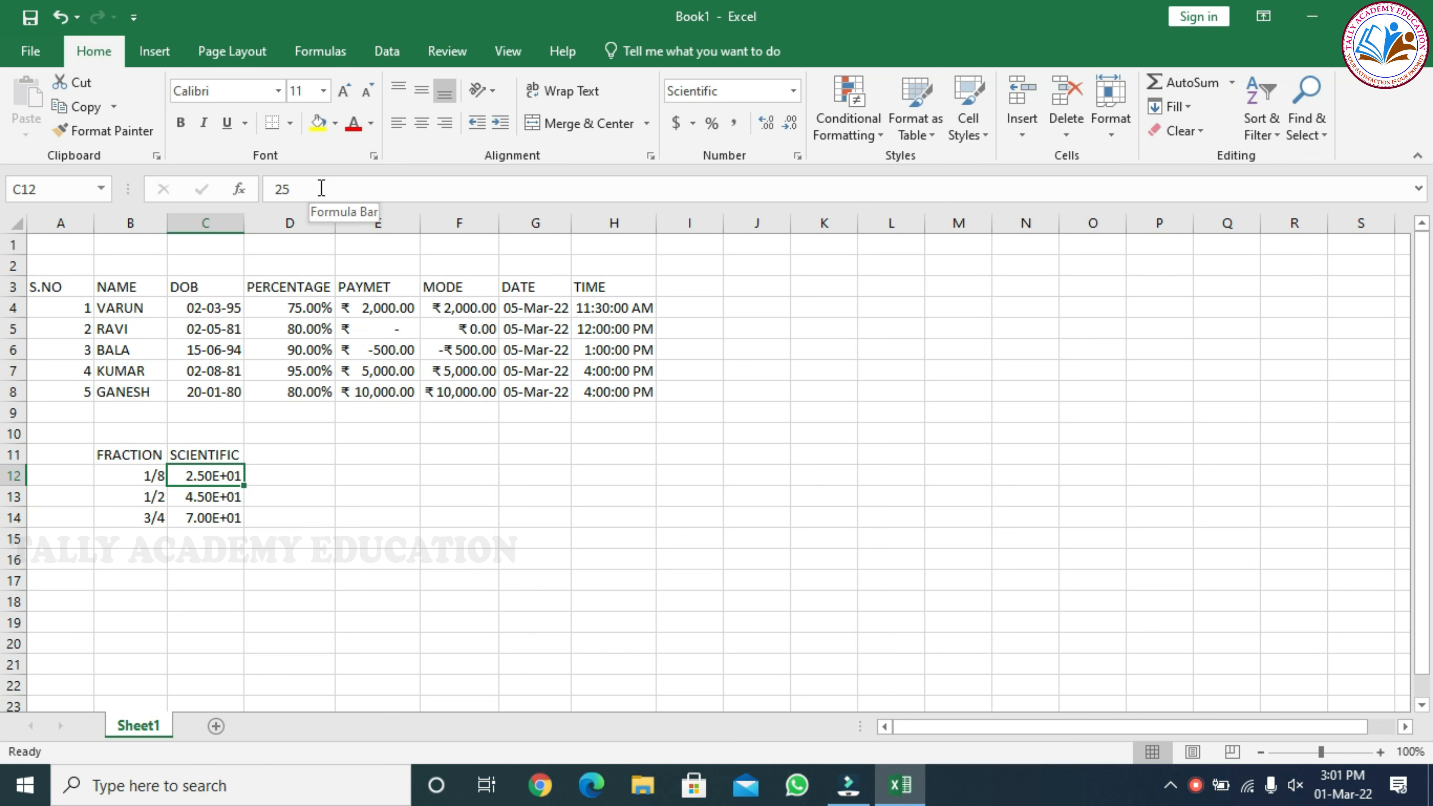
{"action": "left_click", "coordinate": [209, 497]}
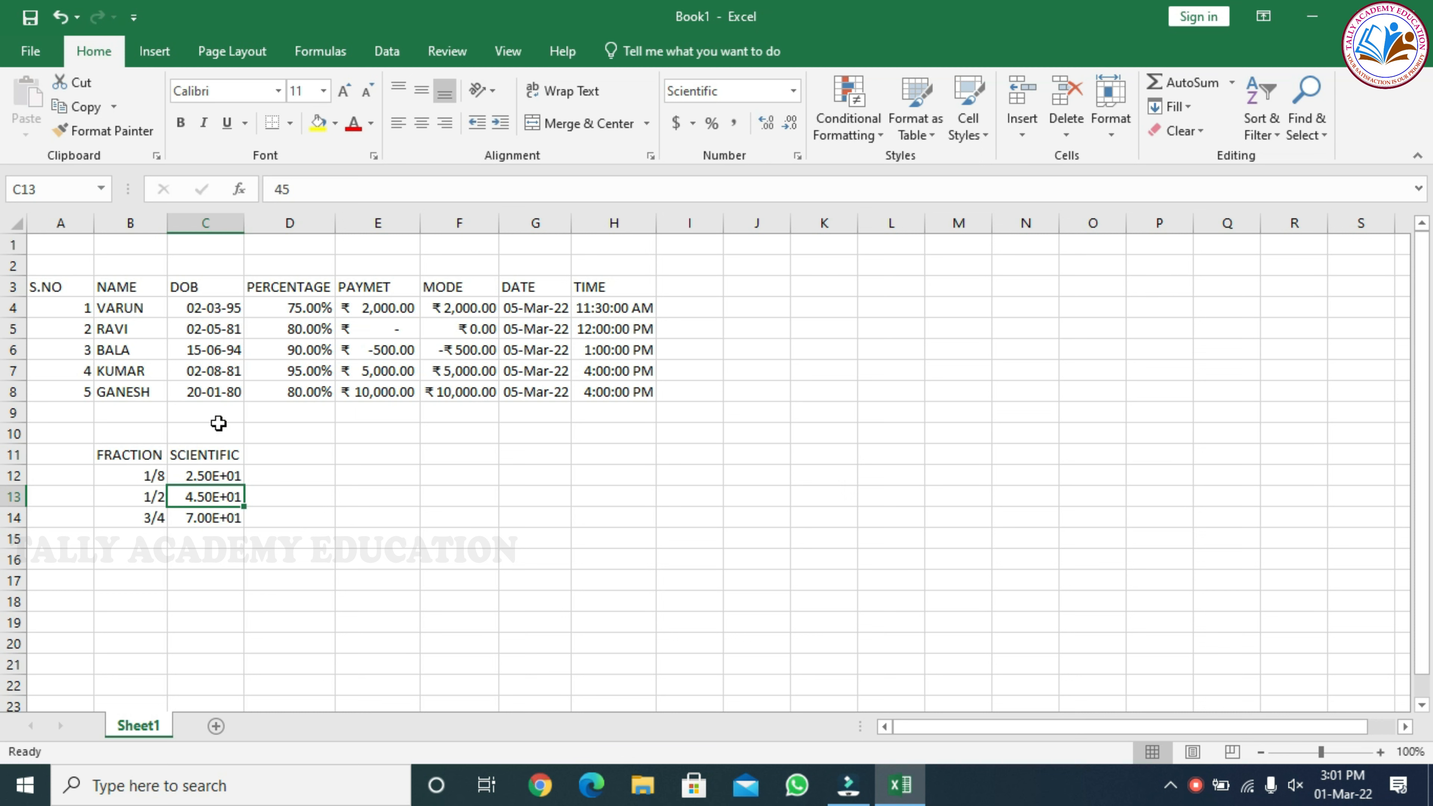
{"action": "left_click", "coordinate": [201, 520]}
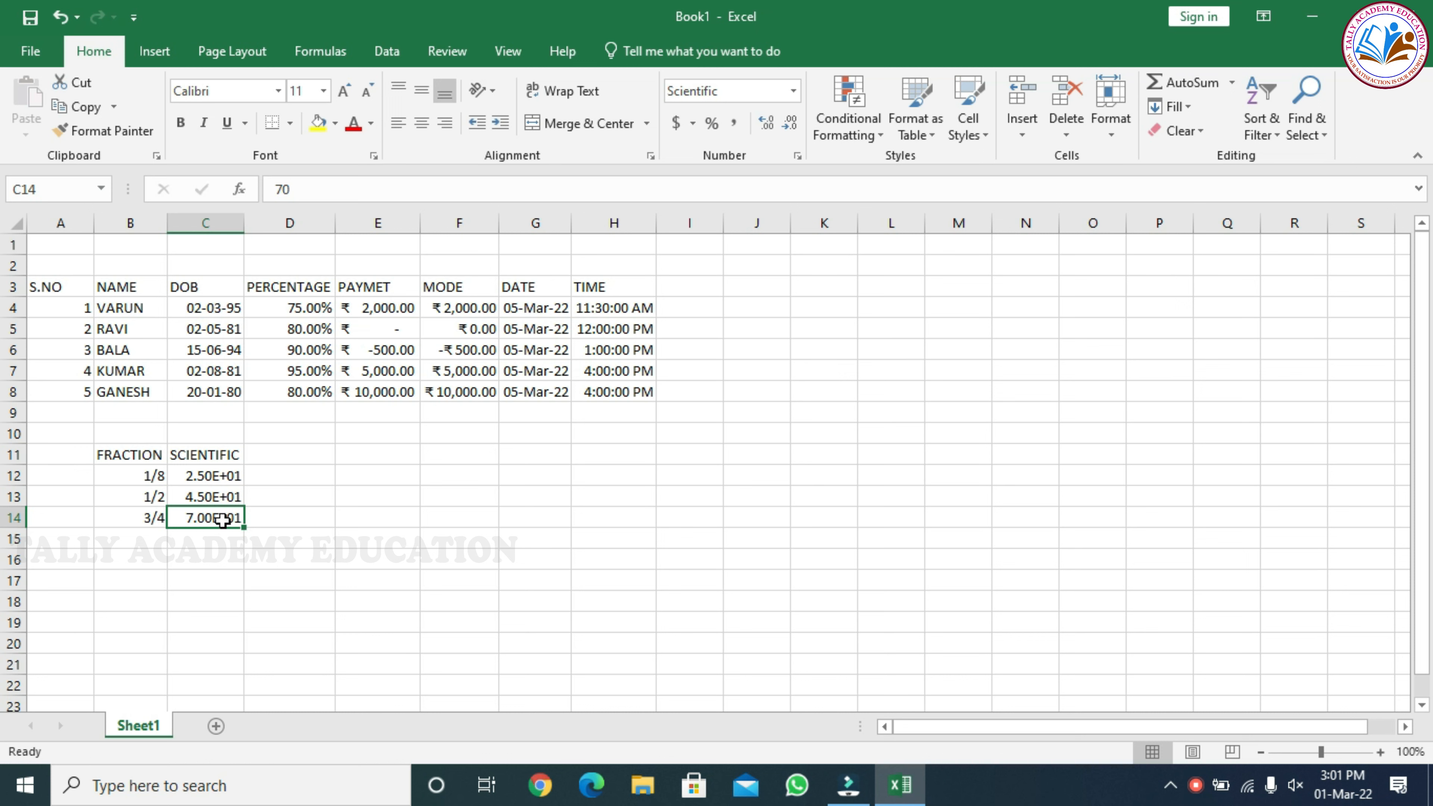
{"action": "left_click", "coordinate": [276, 521]}
Enter the heading GRAMS in cell D11, beside the SCIENTIFIC heading
{"action": "left_click", "coordinate": [294, 453]}
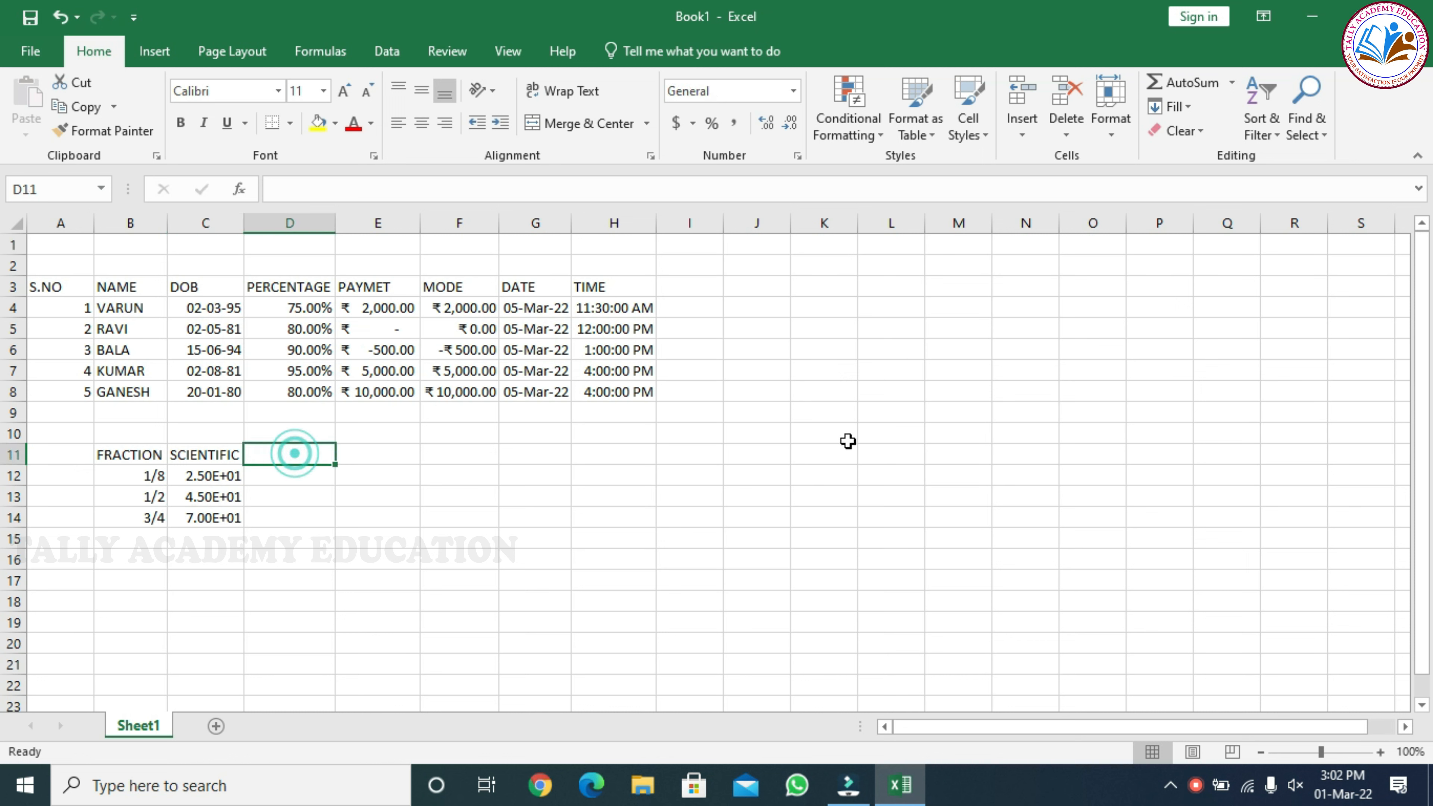
{"action": "type", "text": "GRA"}
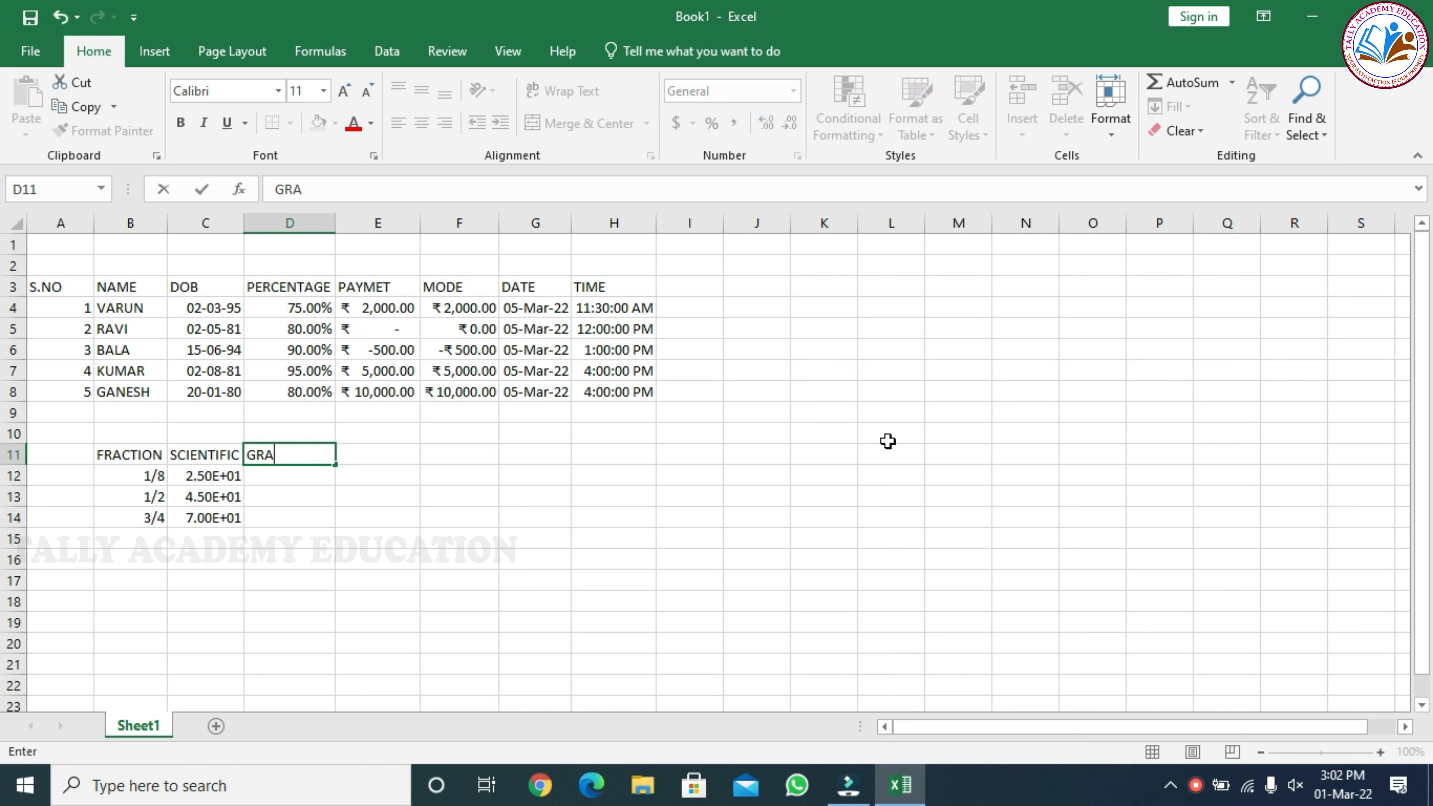
{"action": "type", "text": "MS"}
{"action": "key", "text": "Return"}
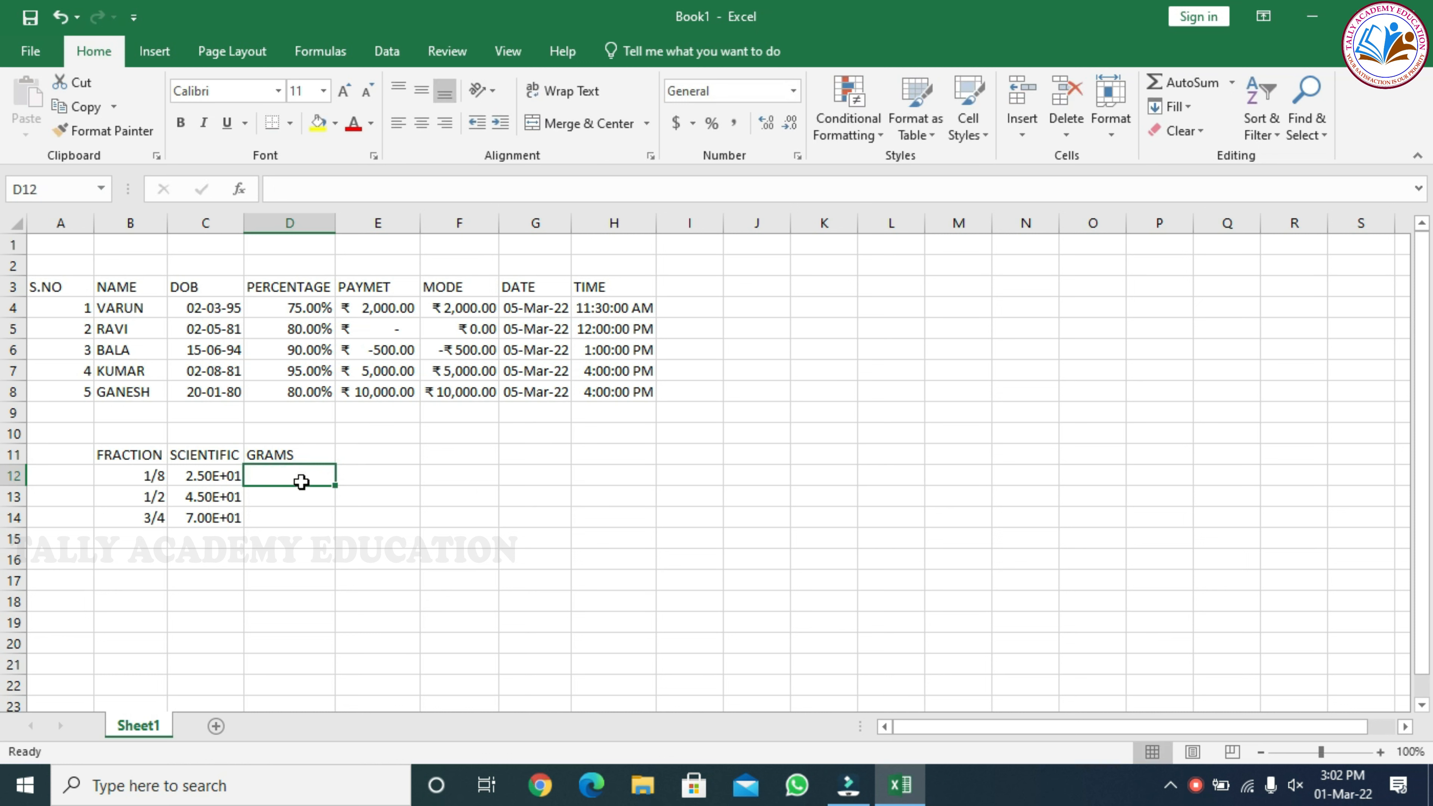
Format cells D12 to D14 under the GRAMS heading as Number with 3 decimal places
{"action": "left_click_drag", "start_coordinate": [297, 477], "coordinate": [298, 514]}
{"action": "left_click", "coordinate": [797, 157]}
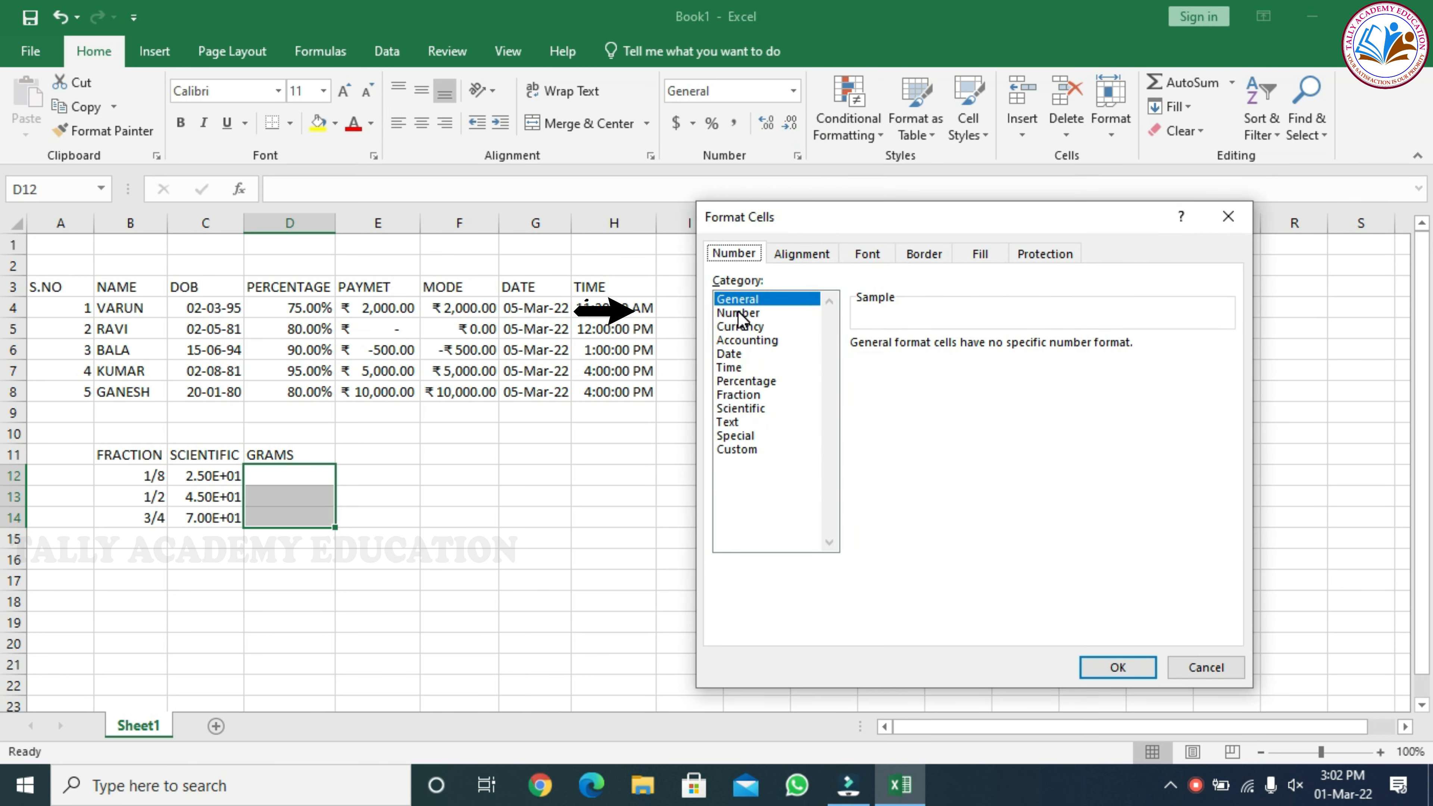
{"action": "left_click", "coordinate": [739, 311]}
{"action": "left_click", "coordinate": [993, 340]}
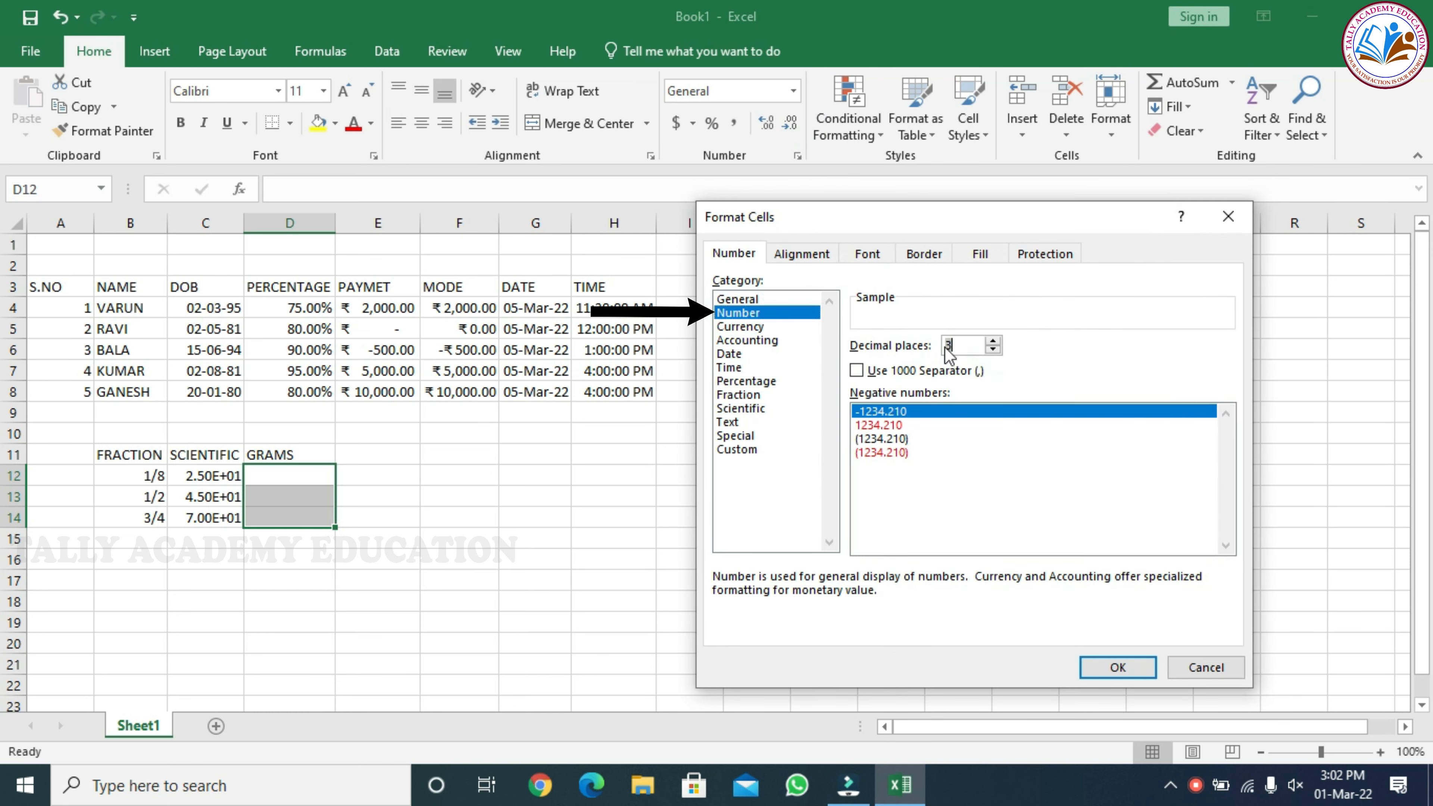
{"action": "left_click", "coordinate": [1135, 671]}
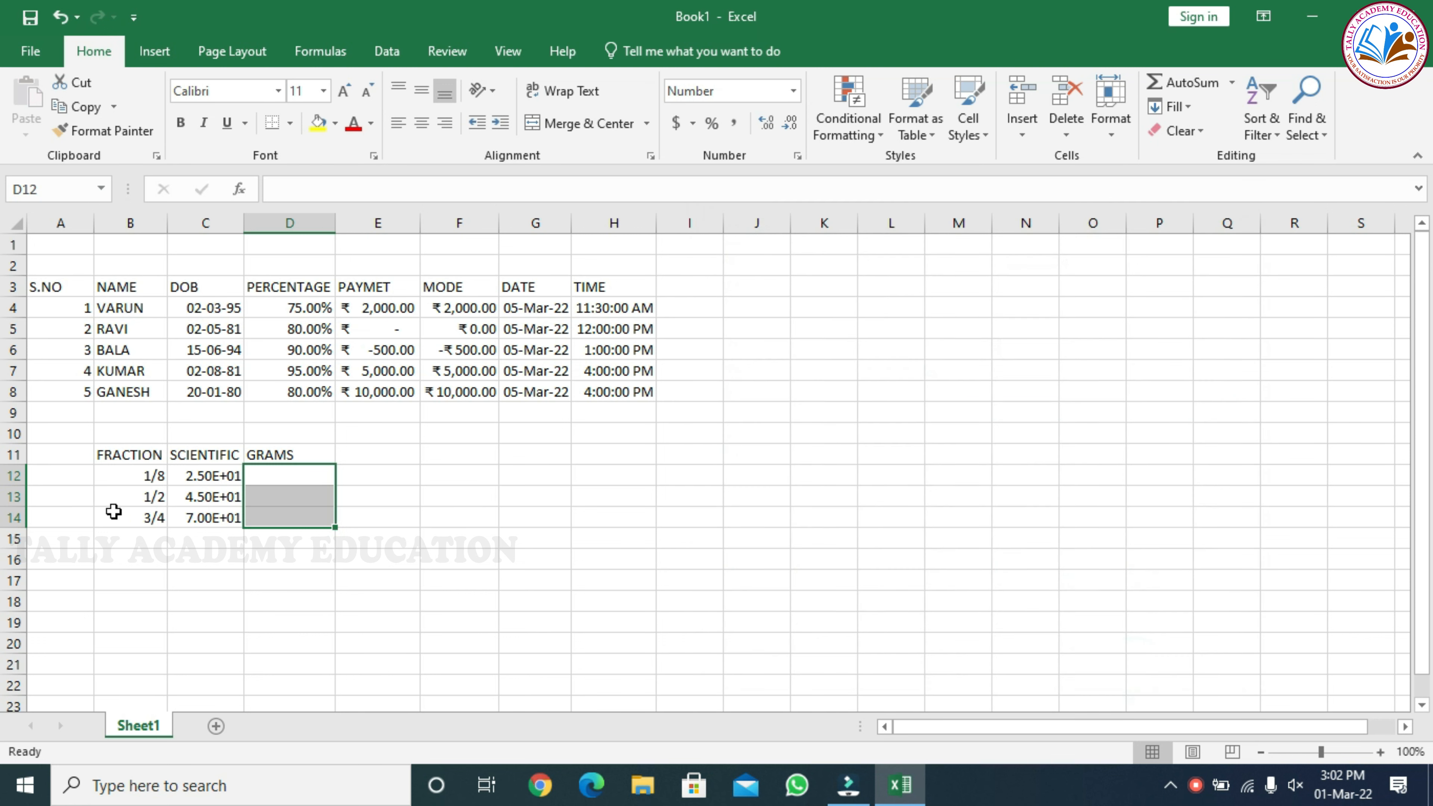
Enter the values 2.5, 7.25 and 50 in cells D12 to D14 under the GRAMS heading
{"action": "left_click", "coordinate": [263, 476]}
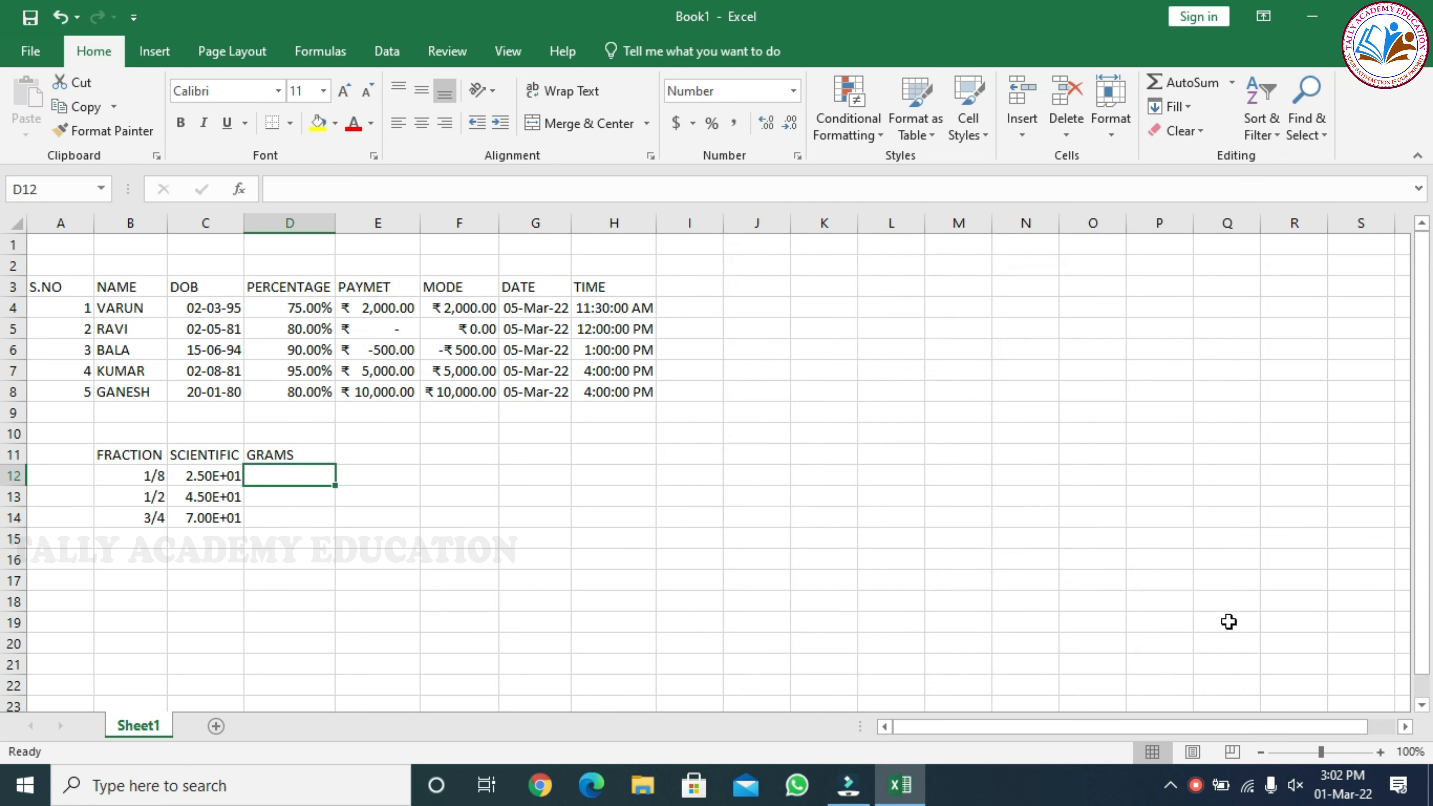
{"action": "type", "text": "2.5"}
{"action": "key", "text": "Return"}
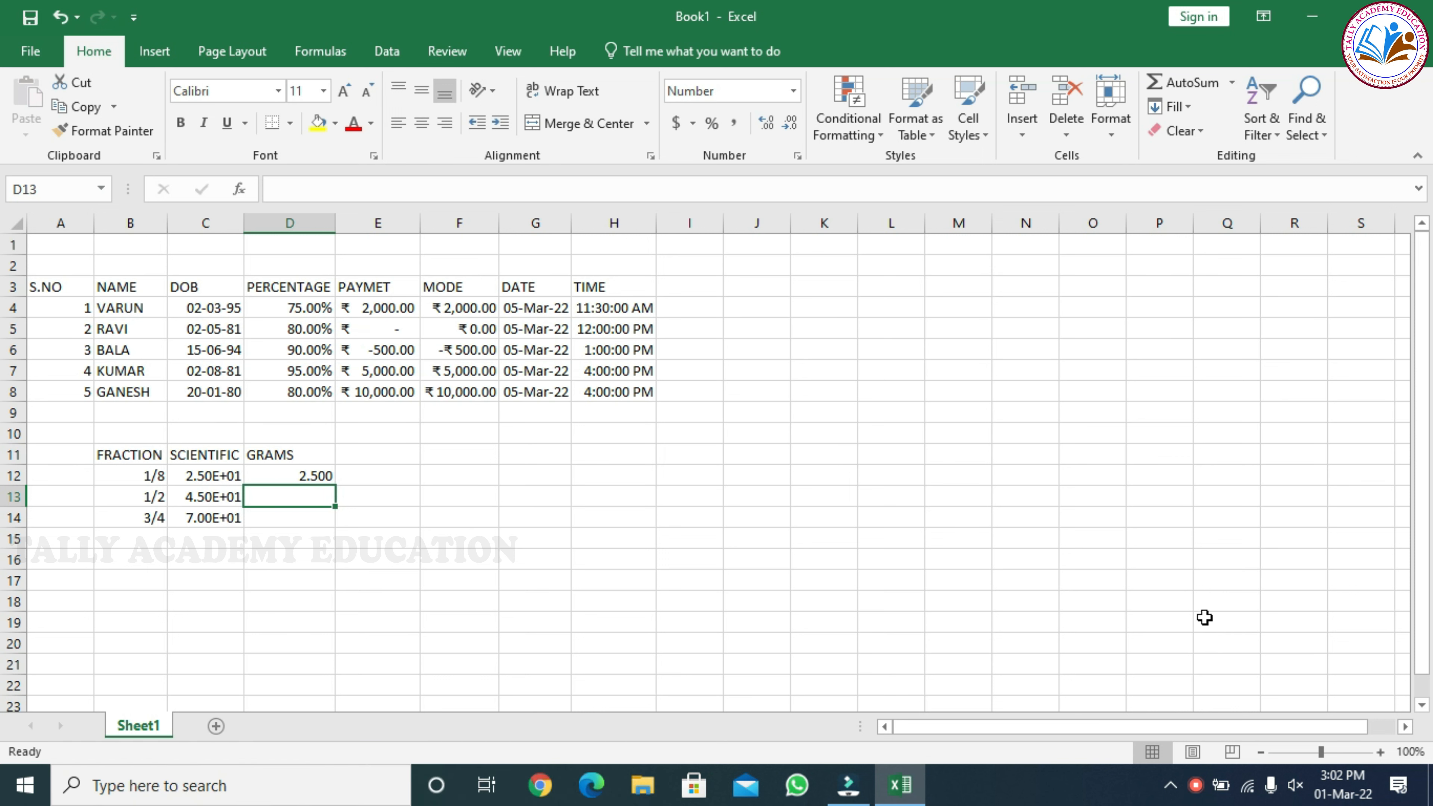
{"action": "type", "text": "7.2"}
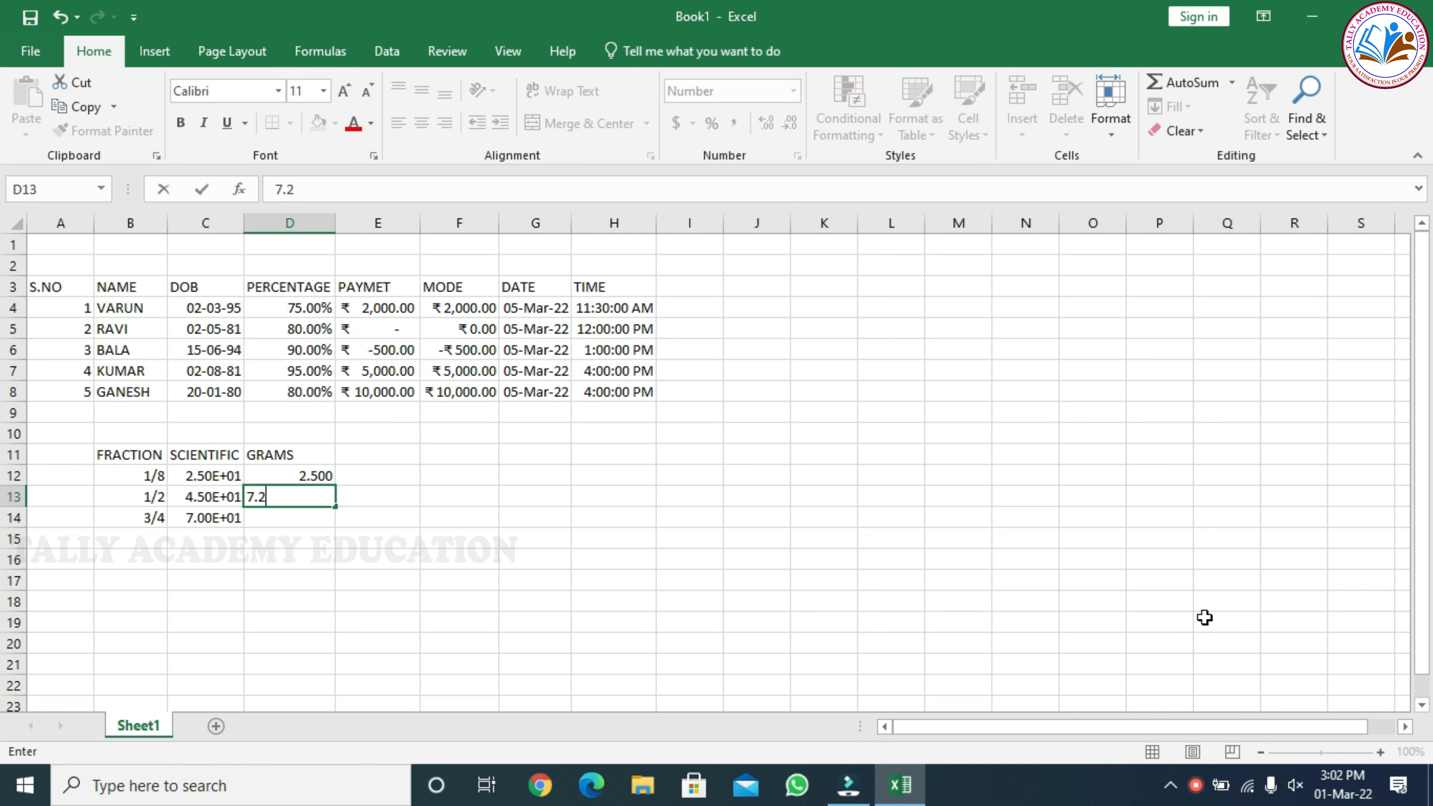
{"action": "type", "text": "5"}
{"action": "key", "text": "Return"}
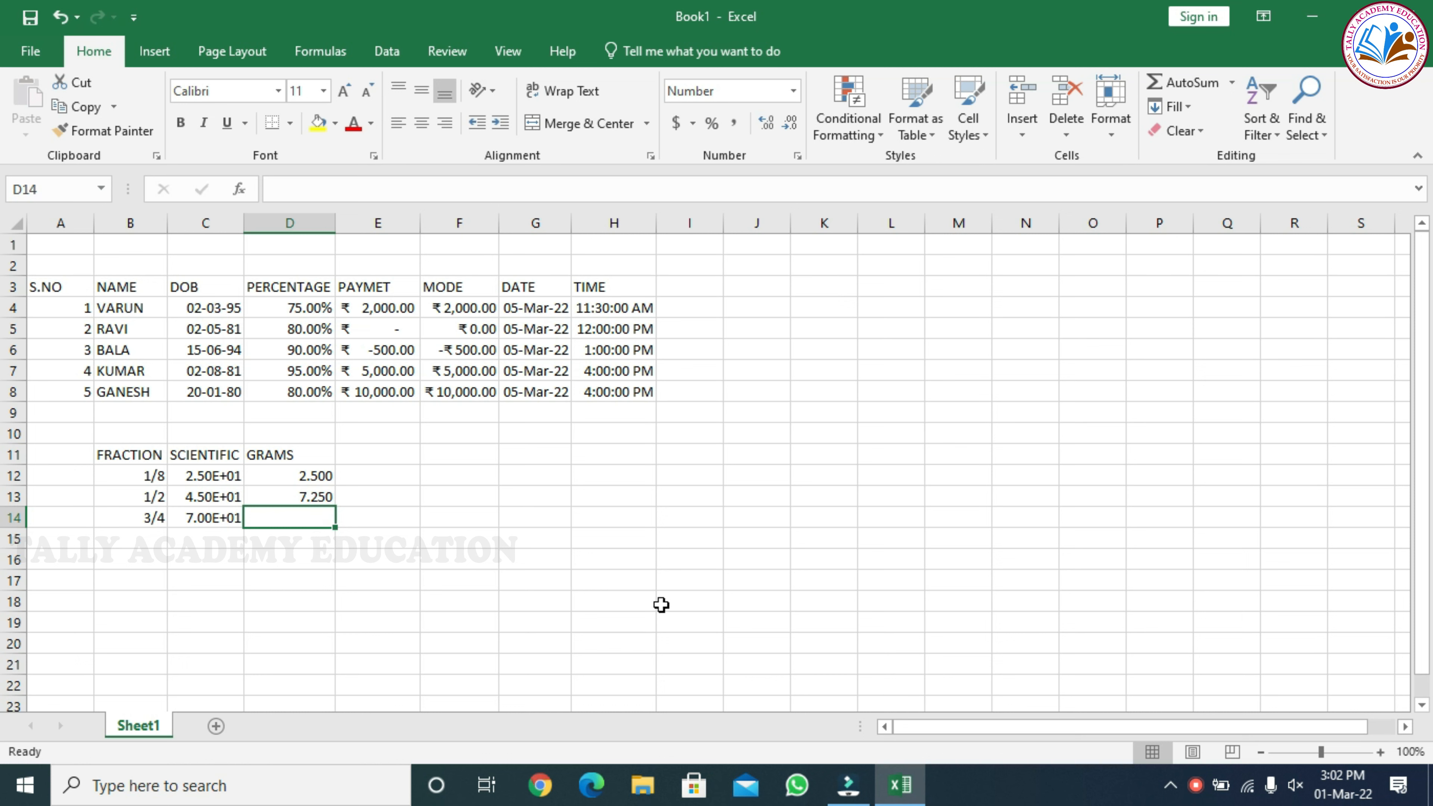
{"action": "type", "text": "50"}
{"action": "key", "text": "Return"}
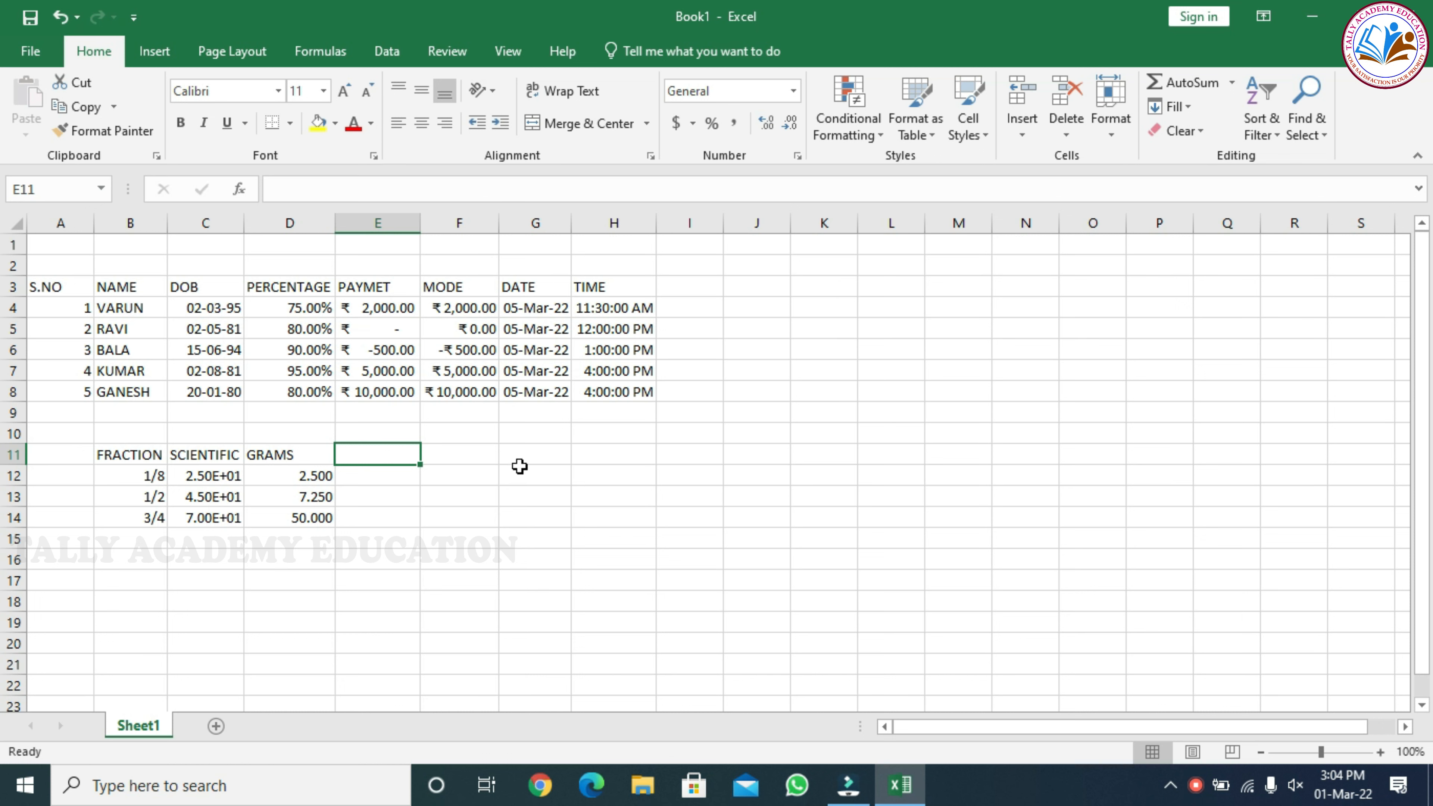
Enter the heading NO in cell E11 and format cells E12 to E14 as Special with the Zip Code type
{"action": "type", "text": "NO"}
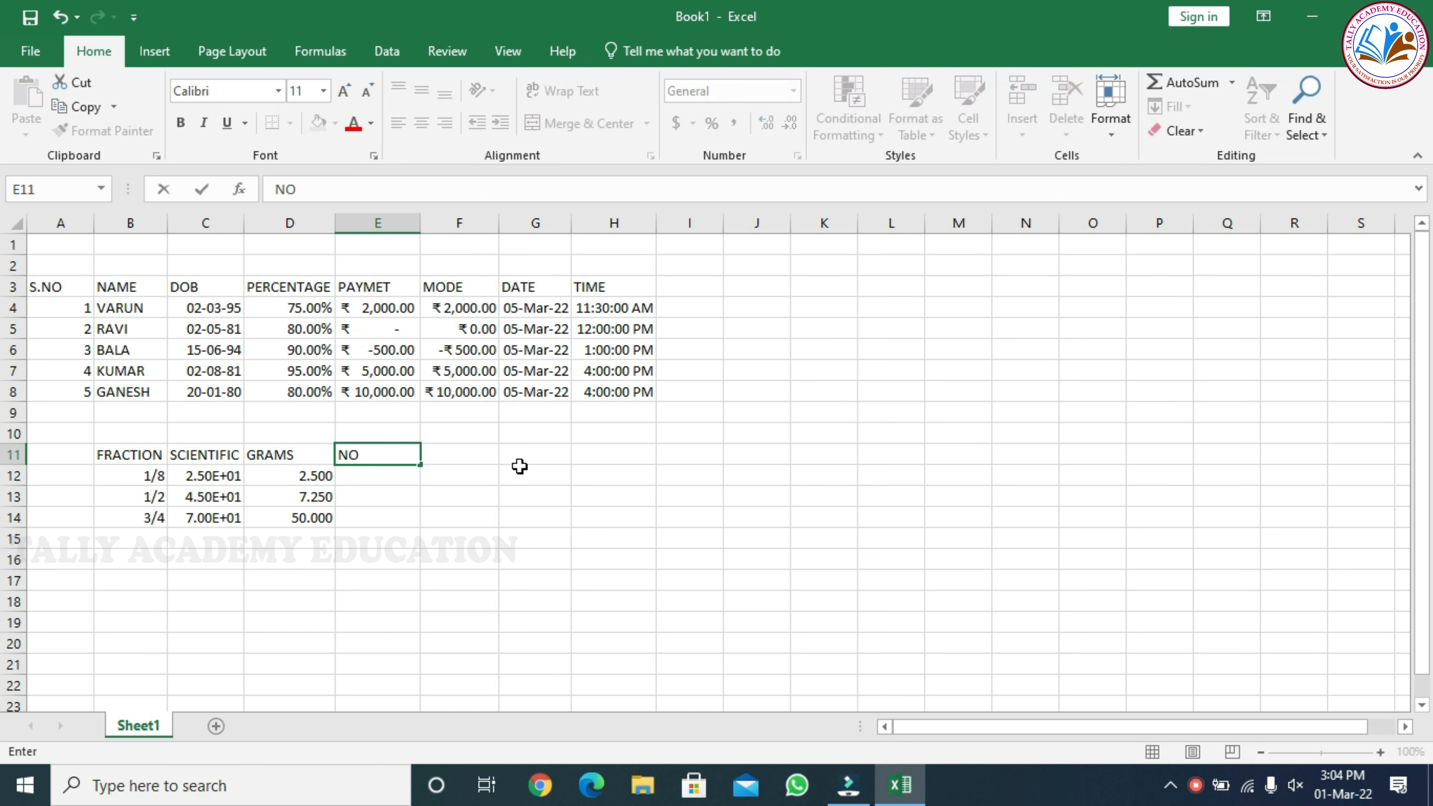
{"action": "key", "text": "Return"}
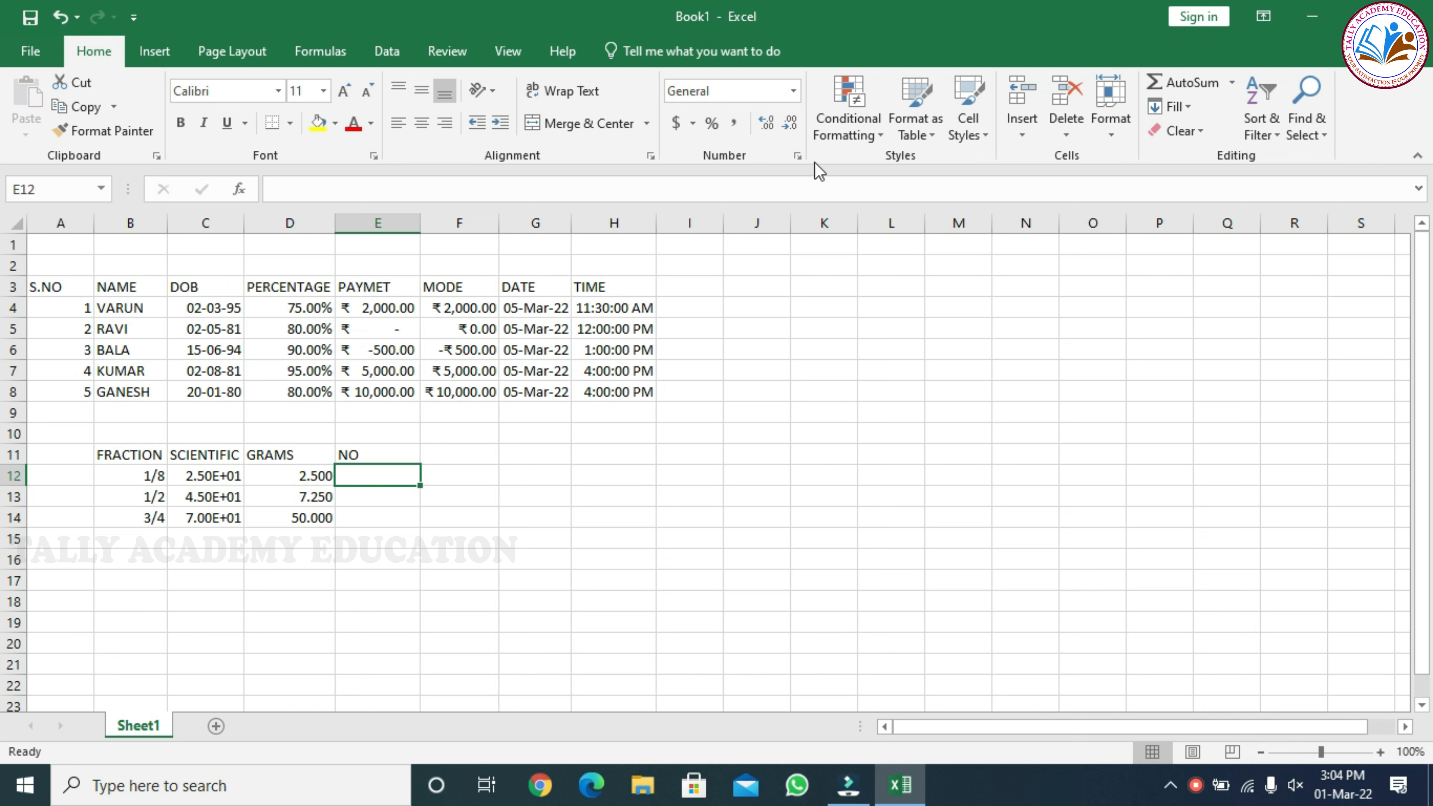
{"action": "left_click_drag", "start_coordinate": [397, 491], "coordinate": [394, 518]}
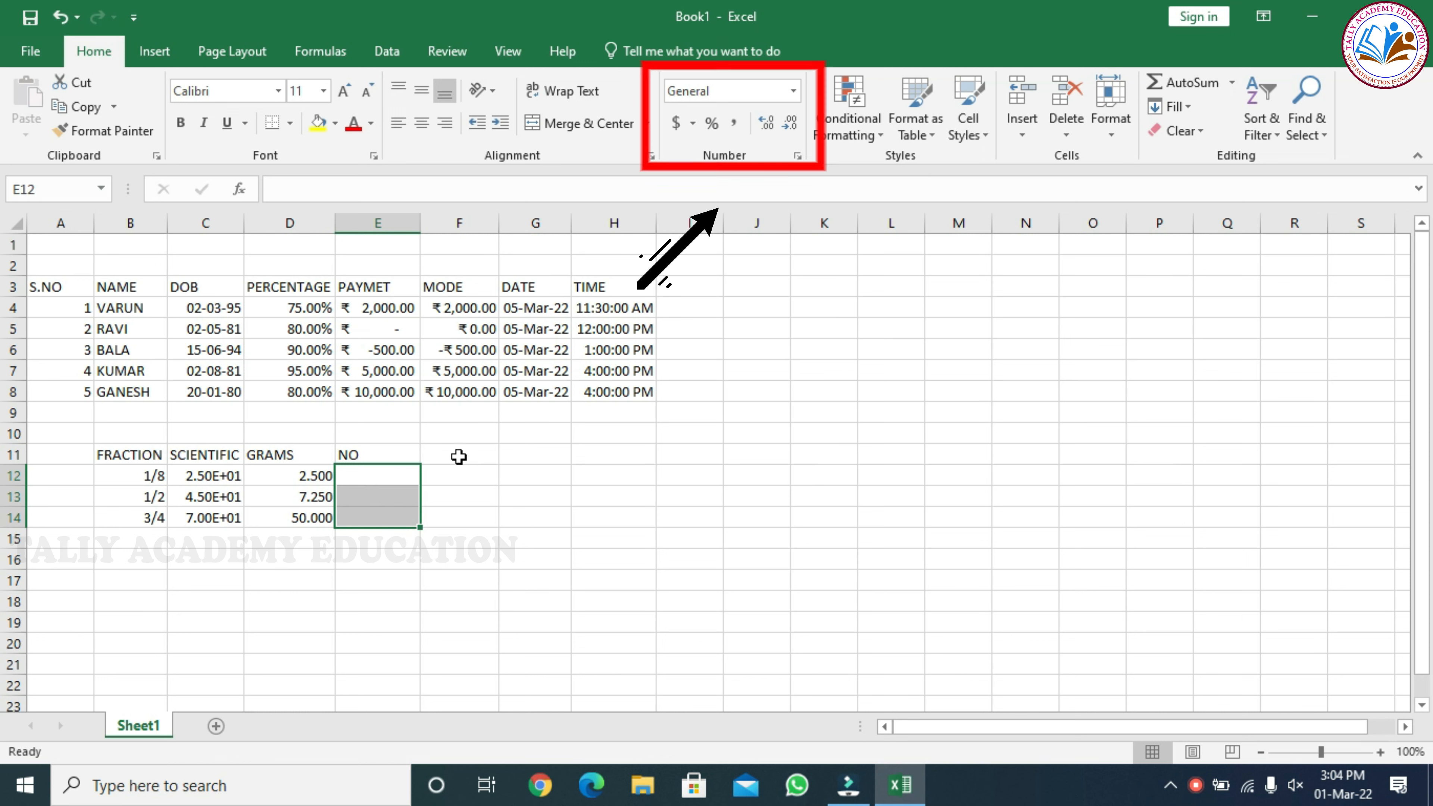
{"action": "left_click", "coordinate": [797, 156]}
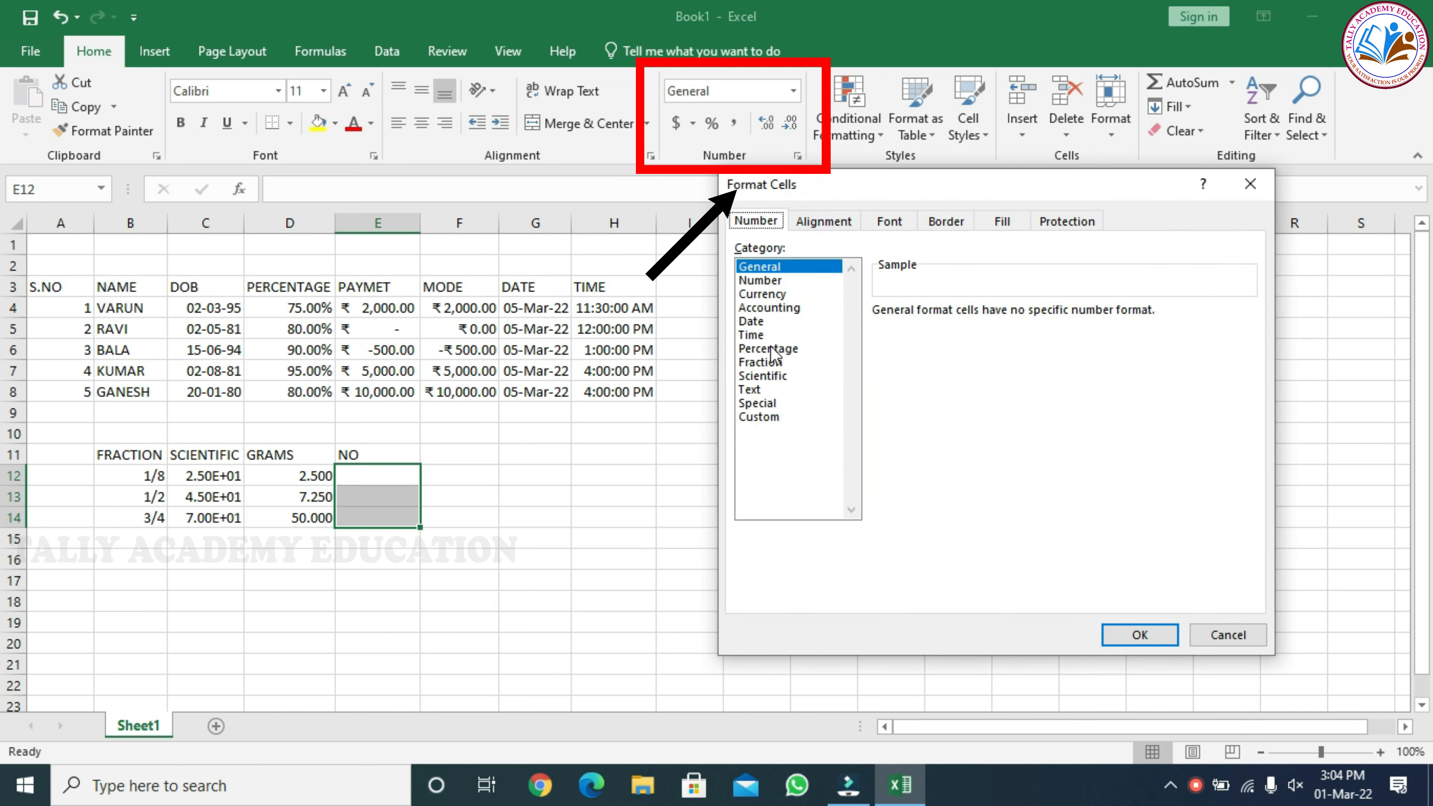
{"action": "left_click", "coordinate": [757, 403]}
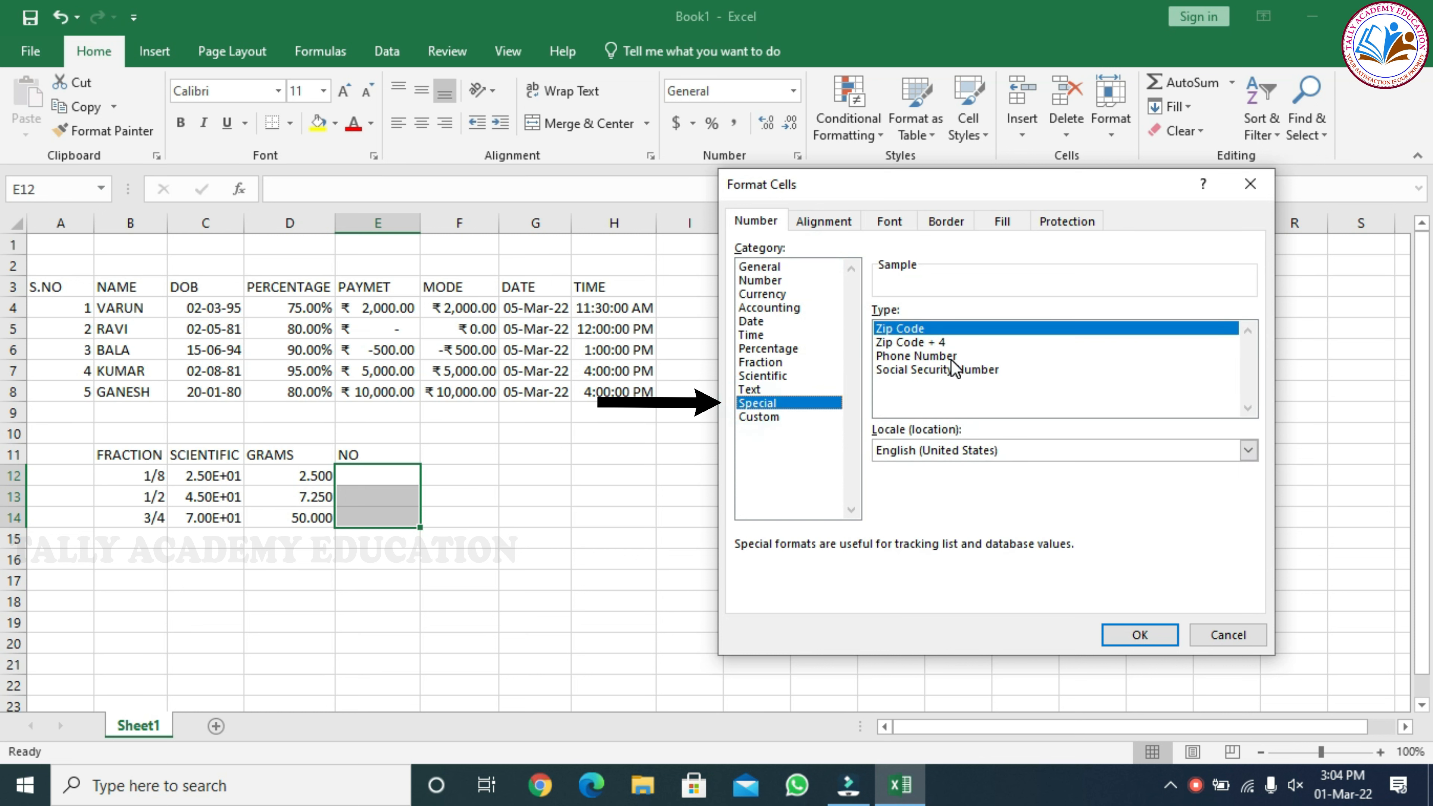
{"action": "left_click", "coordinate": [1128, 633]}
Enter INV 001, INV 002 and INV 003 in cells E12 to E14 under the NO heading
{"action": "left_click", "coordinate": [345, 474]}
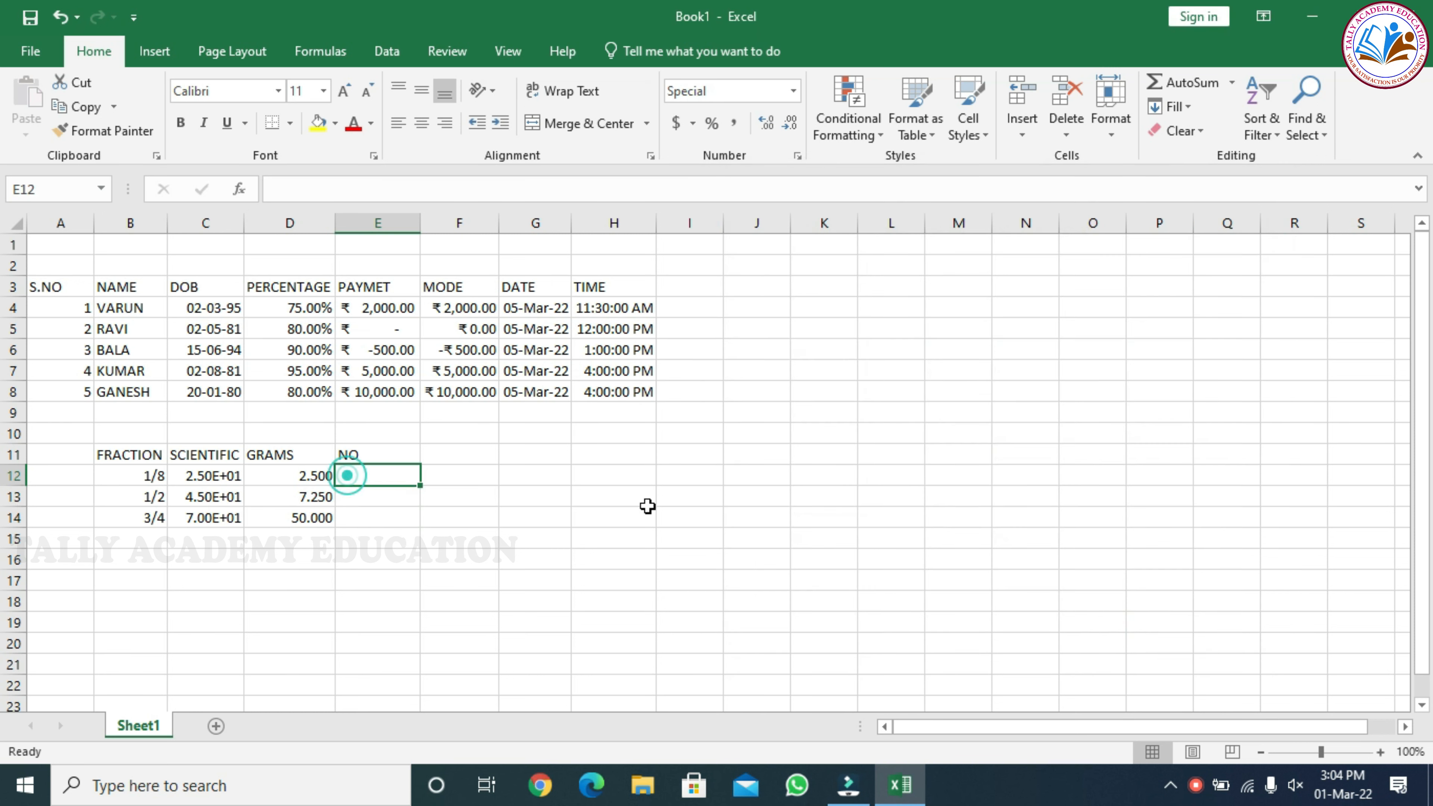
{"action": "type", "text": "INV"}
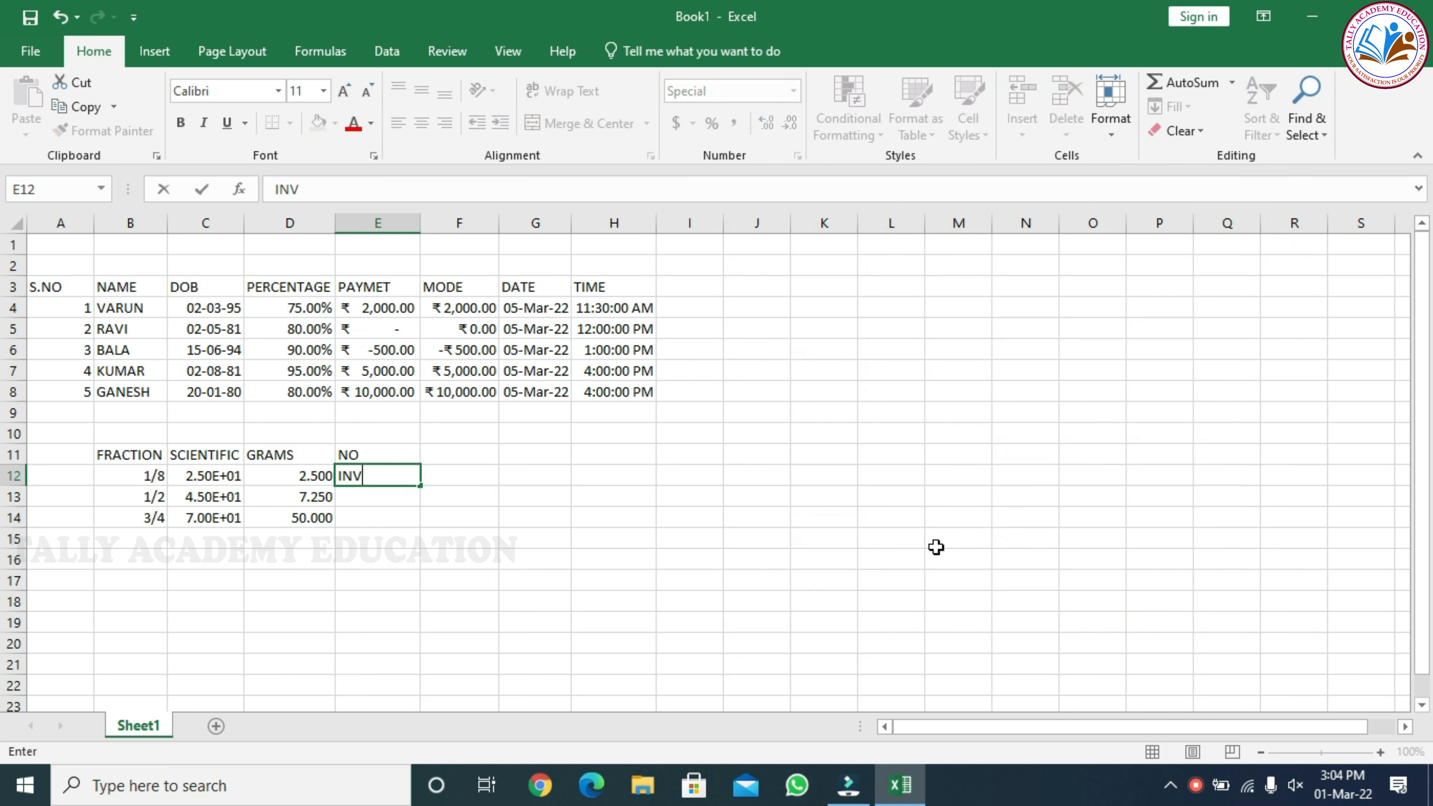
{"action": "type", "text": " 001"}
{"action": "key", "text": "Return"}
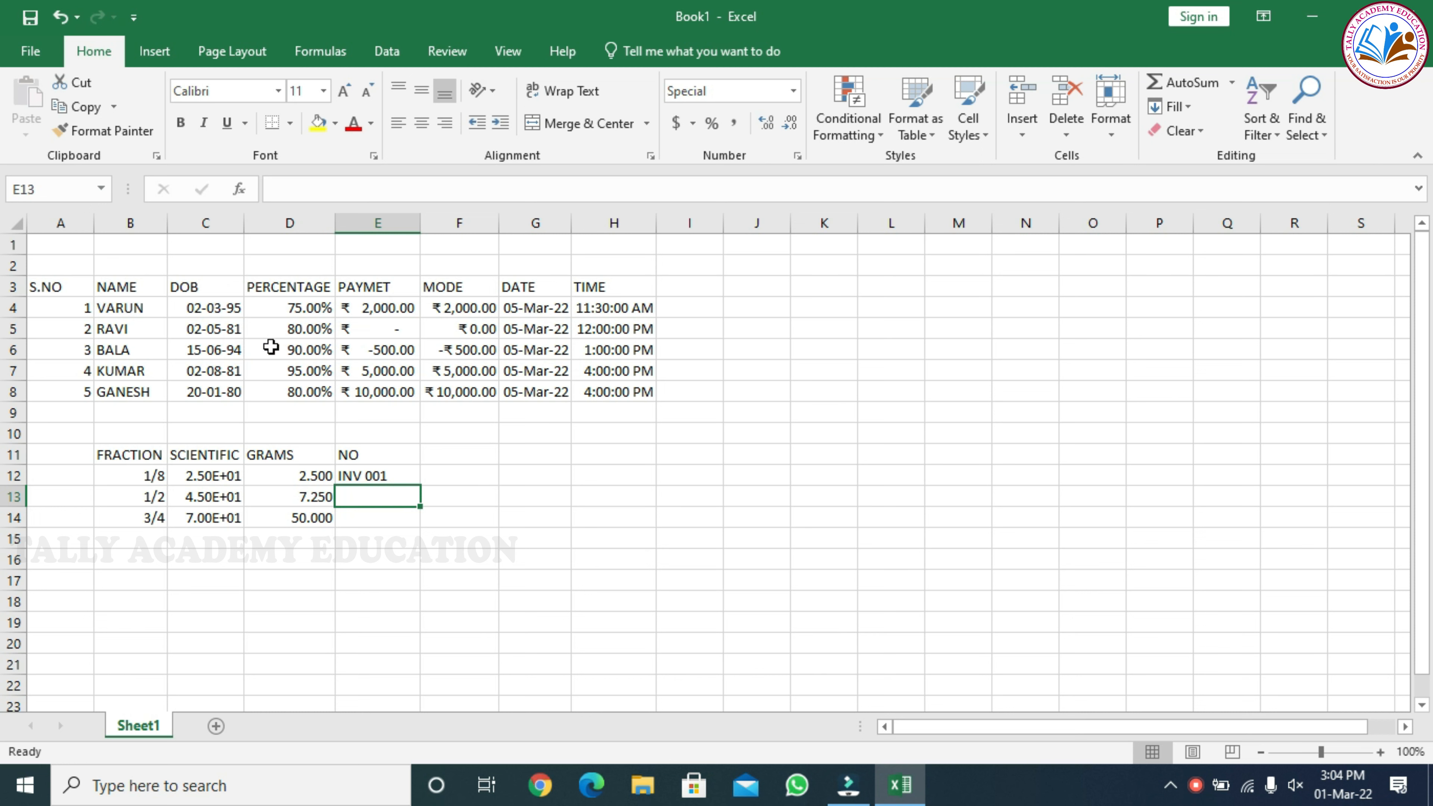
{"action": "left_click", "coordinate": [367, 475]}
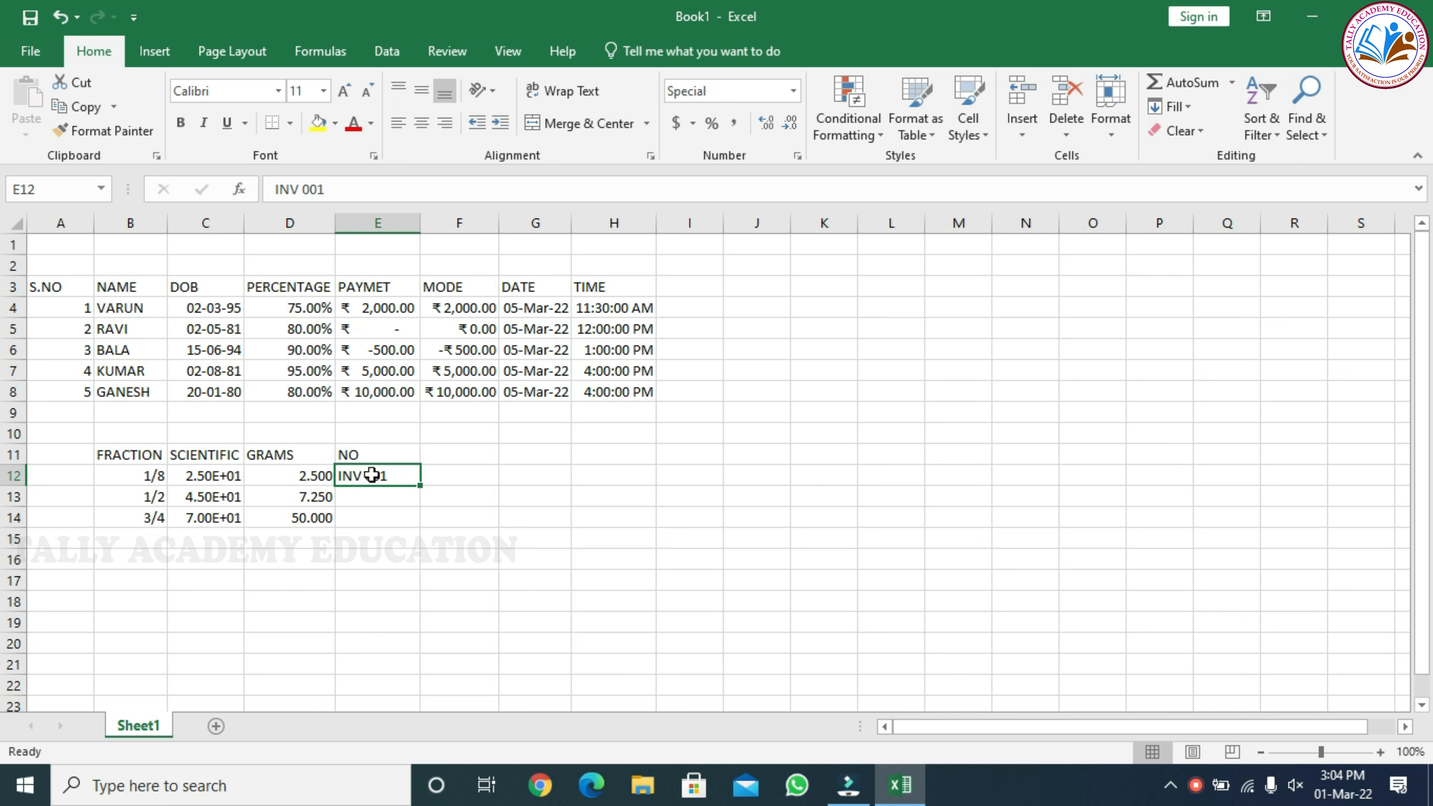
{"action": "left_click", "coordinate": [373, 497]}
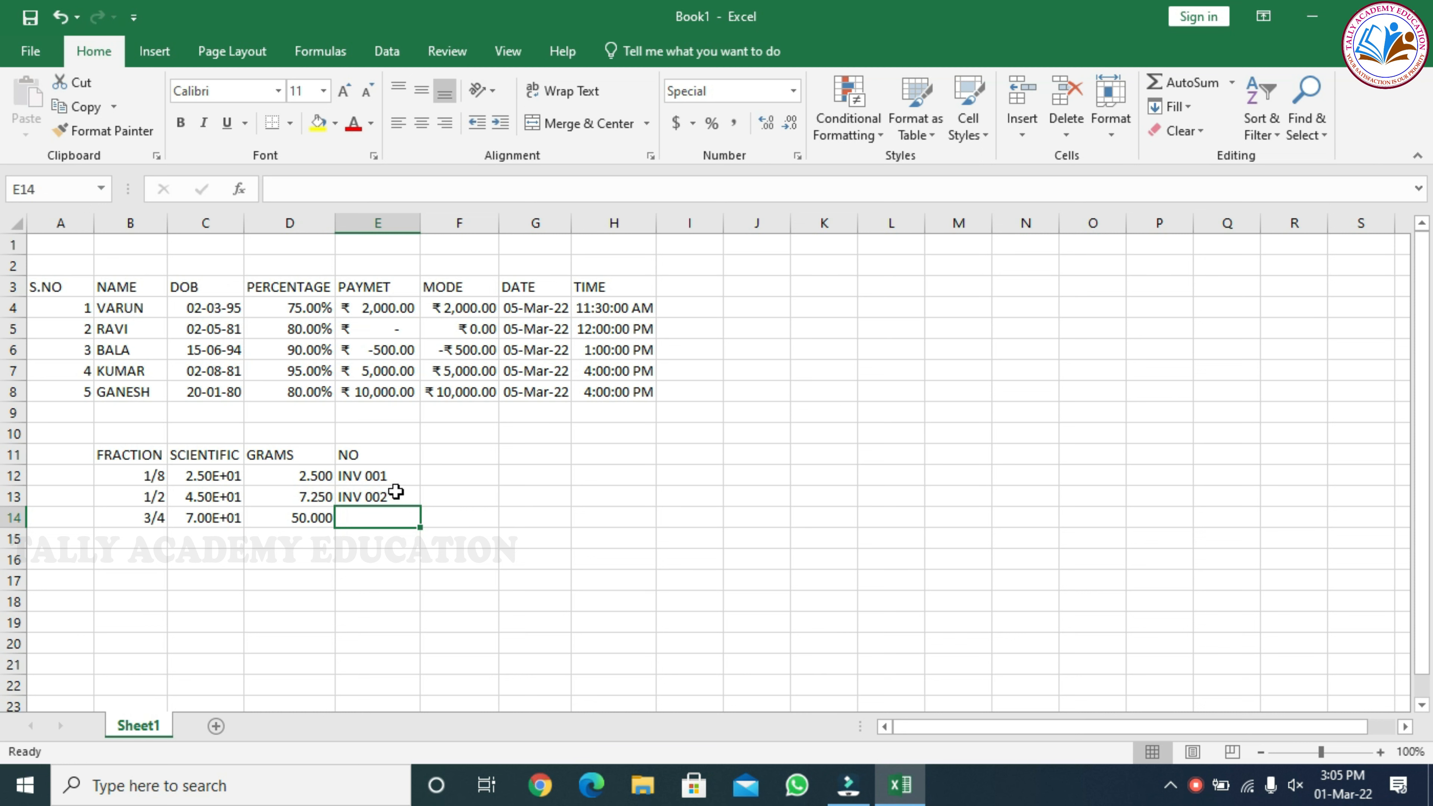
{"action": "left_click", "coordinate": [396, 496]}
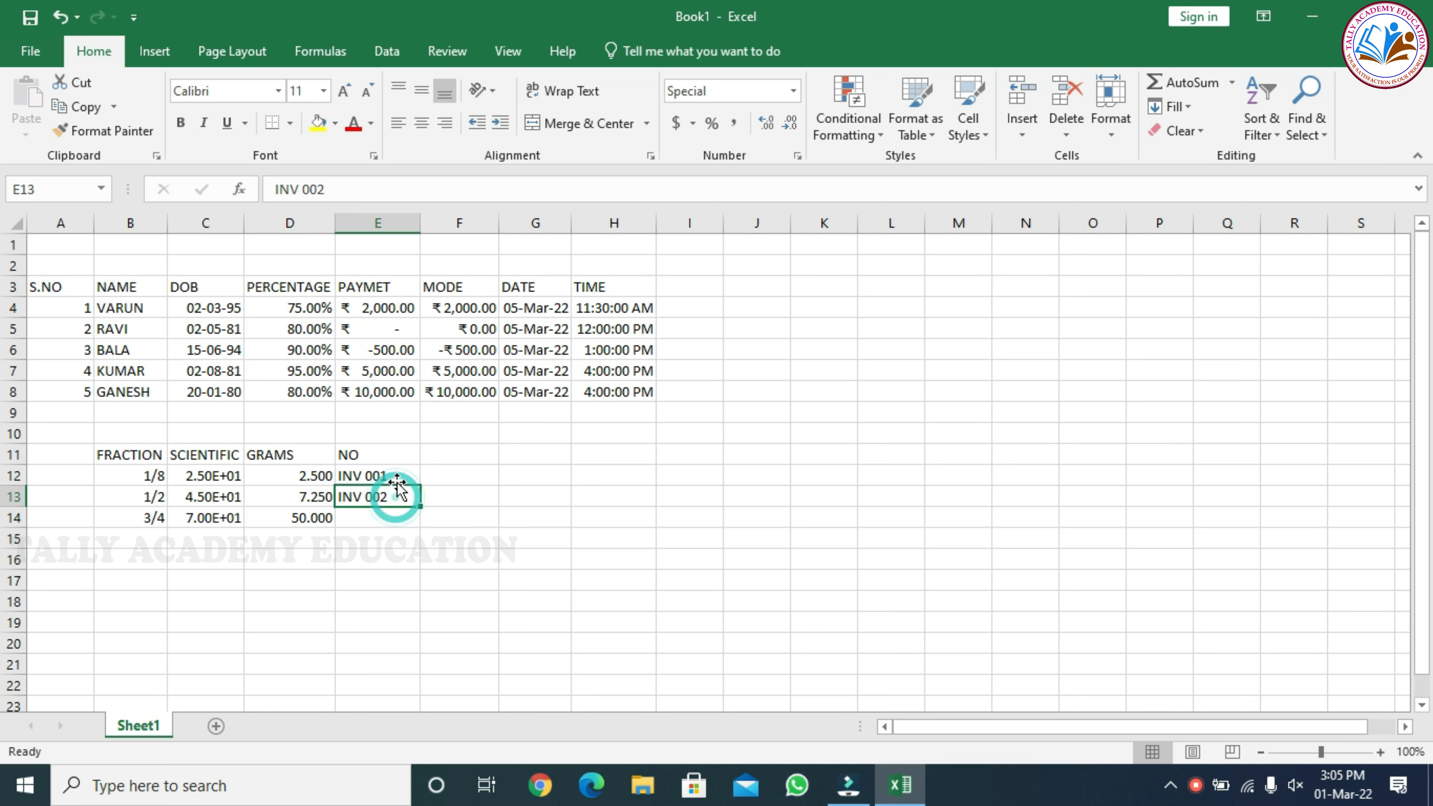
{"action": "left_click", "coordinate": [397, 477]}
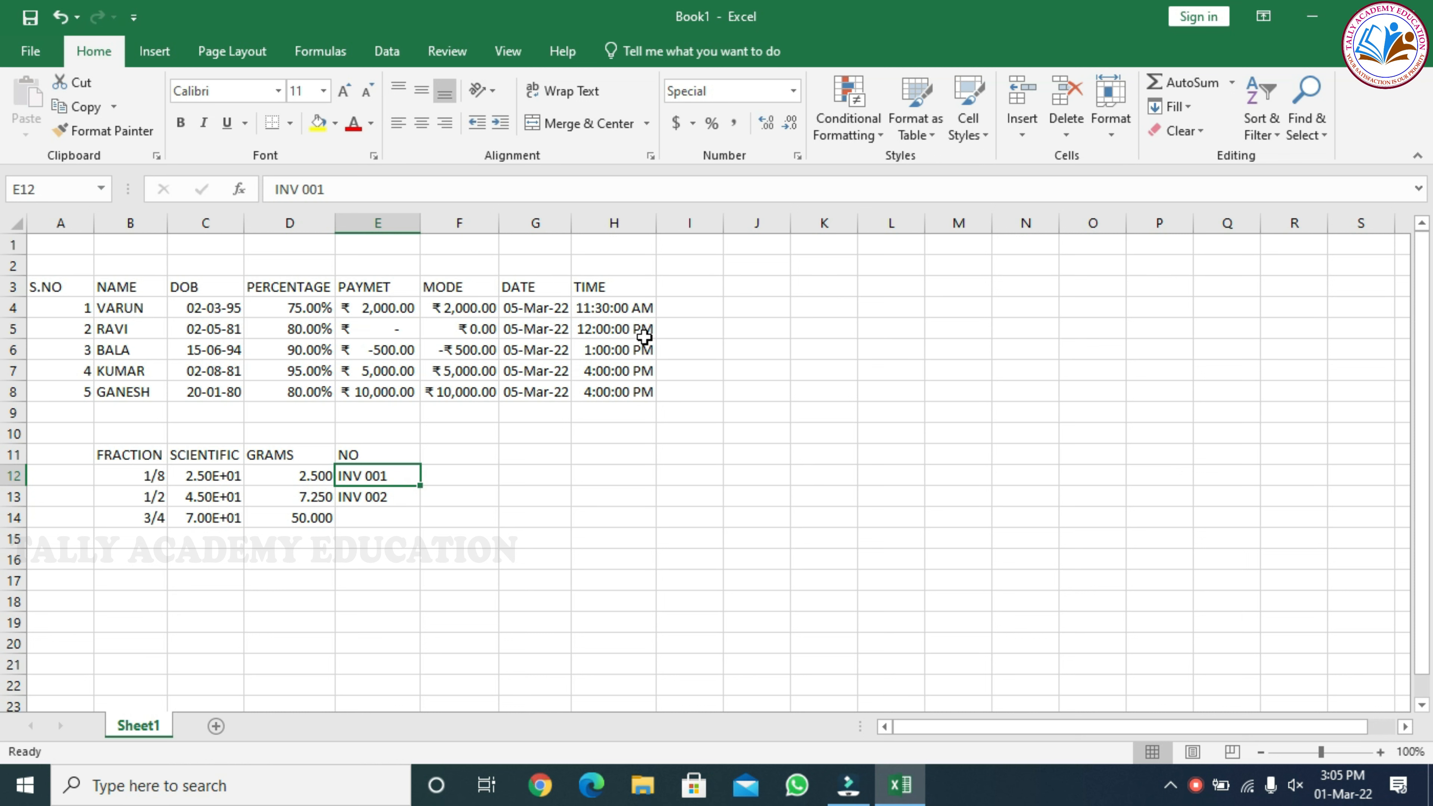
{"action": "left_click", "coordinate": [362, 514]}
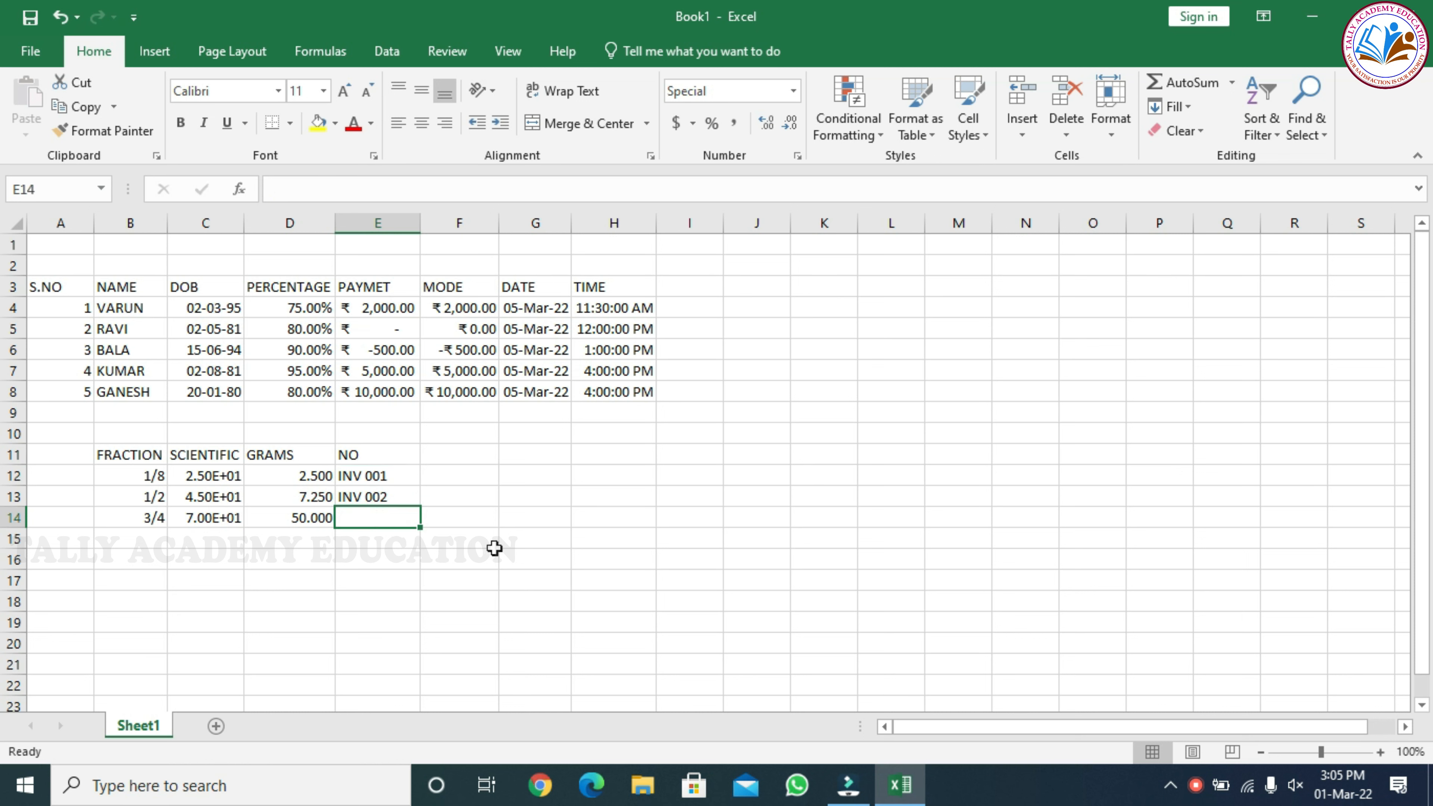
{"action": "type", "text": "INV"}
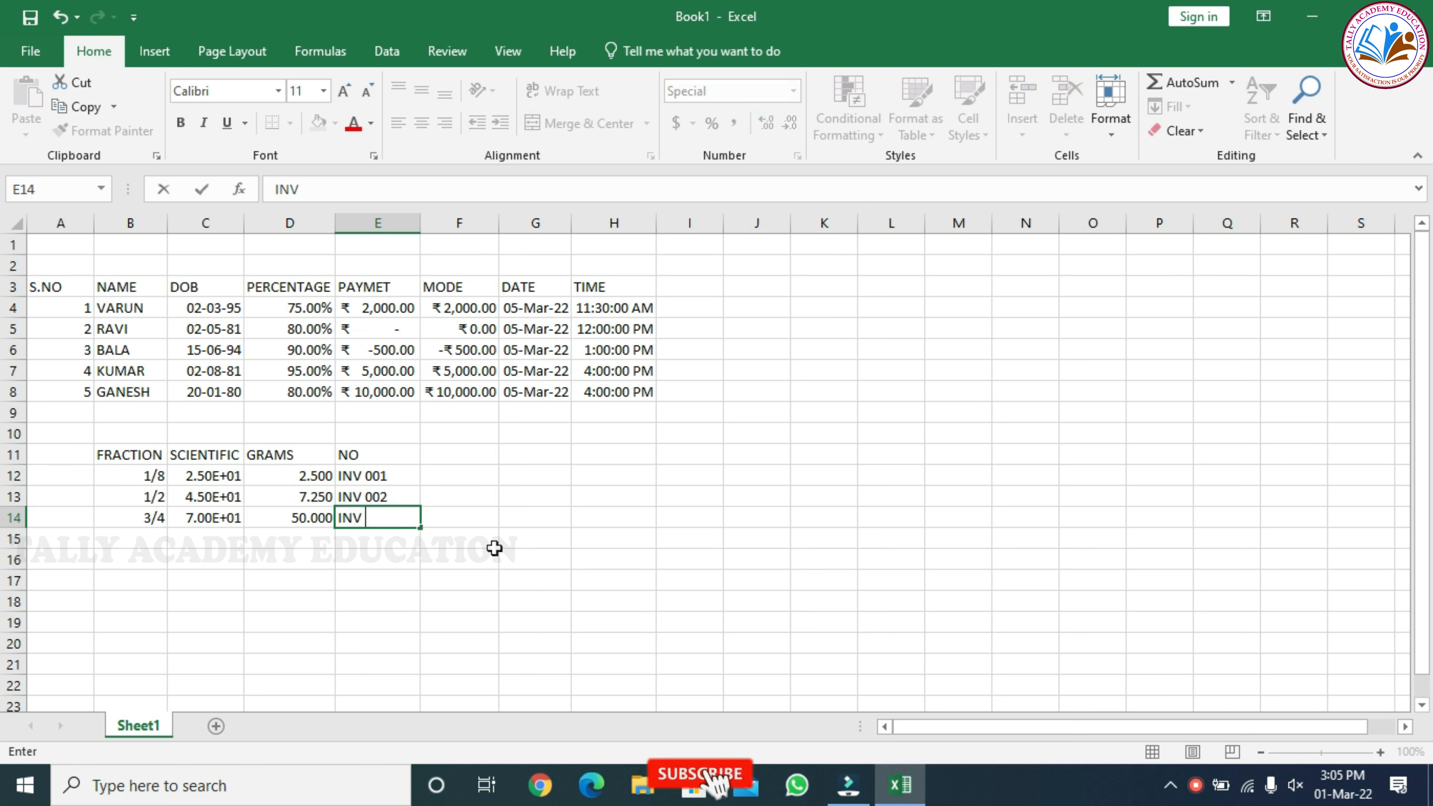
{"action": "type", "text": " 00"}
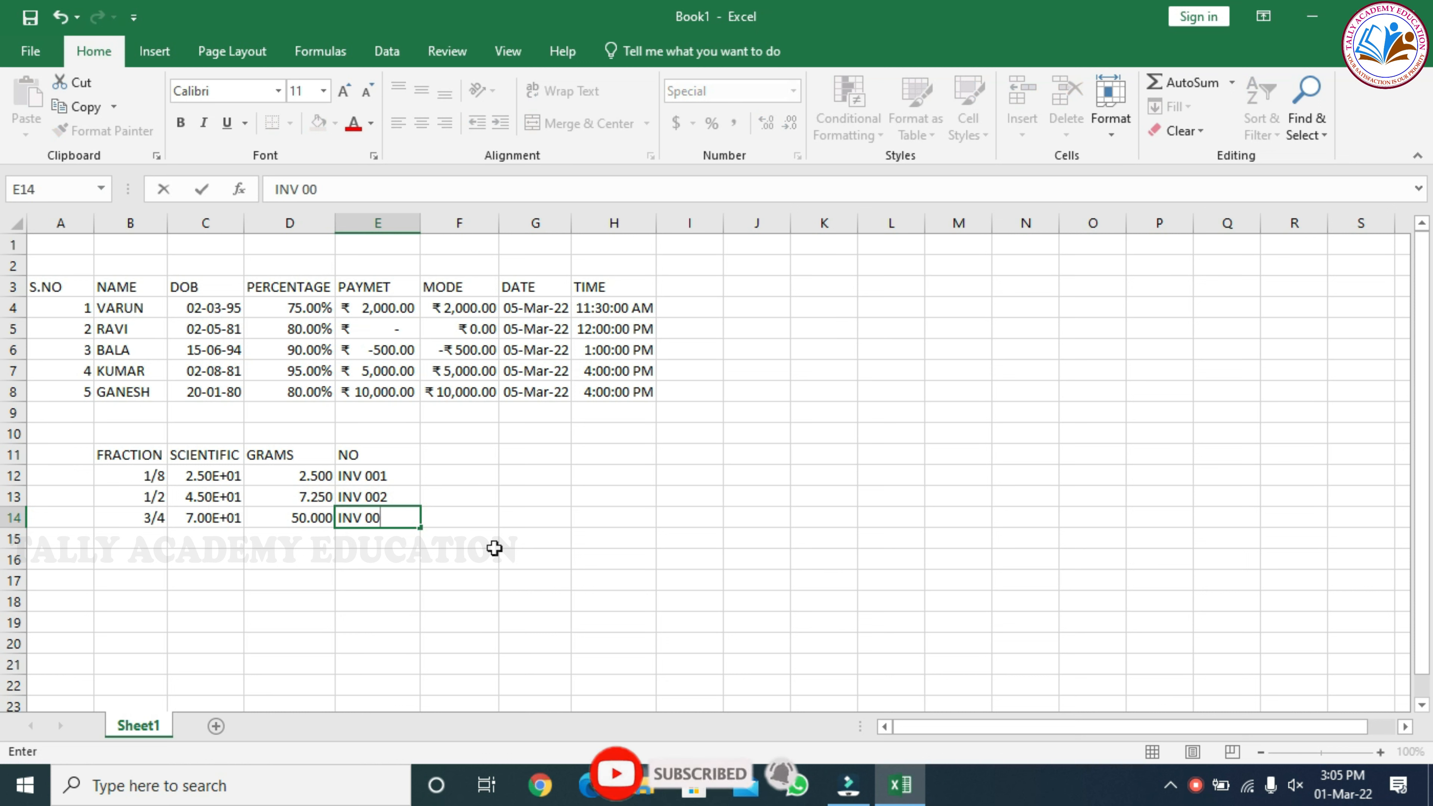
{"action": "type", "text": "3"}
{"action": "key", "text": "Return"}
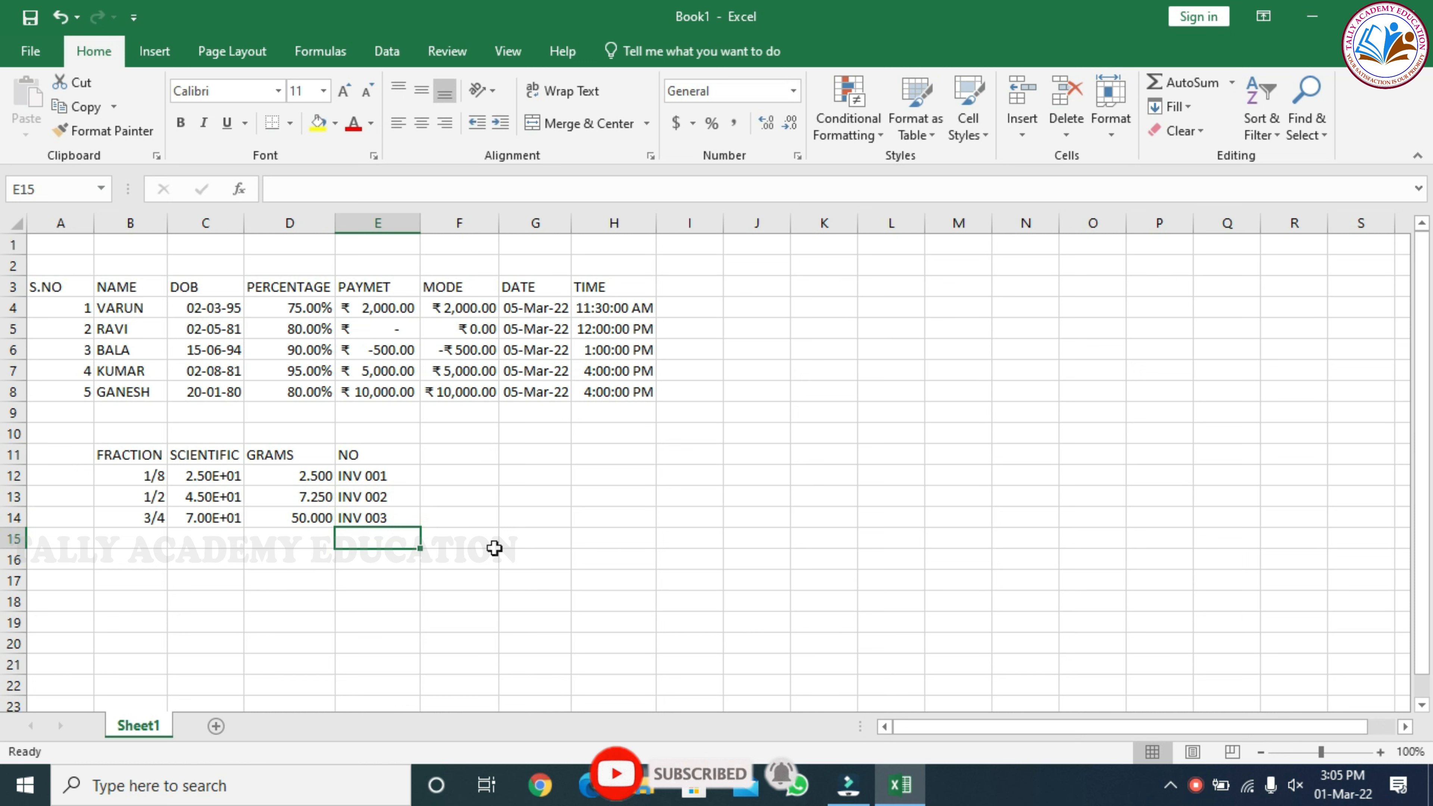
Examine the list of Custom number format codes available for the empty cell F11
{"action": "left_click", "coordinate": [465, 454]}
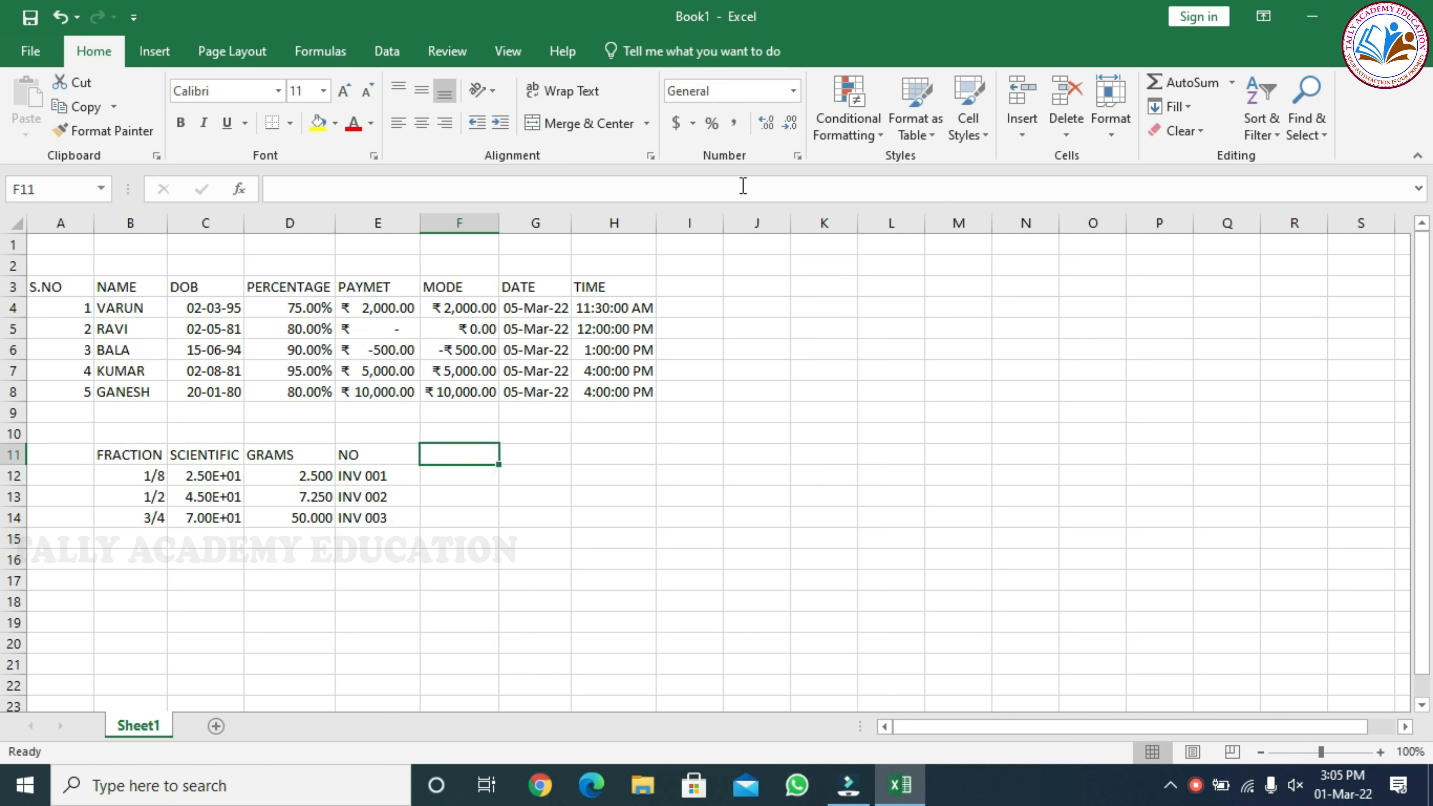
{"action": "left_click", "coordinate": [796, 156]}
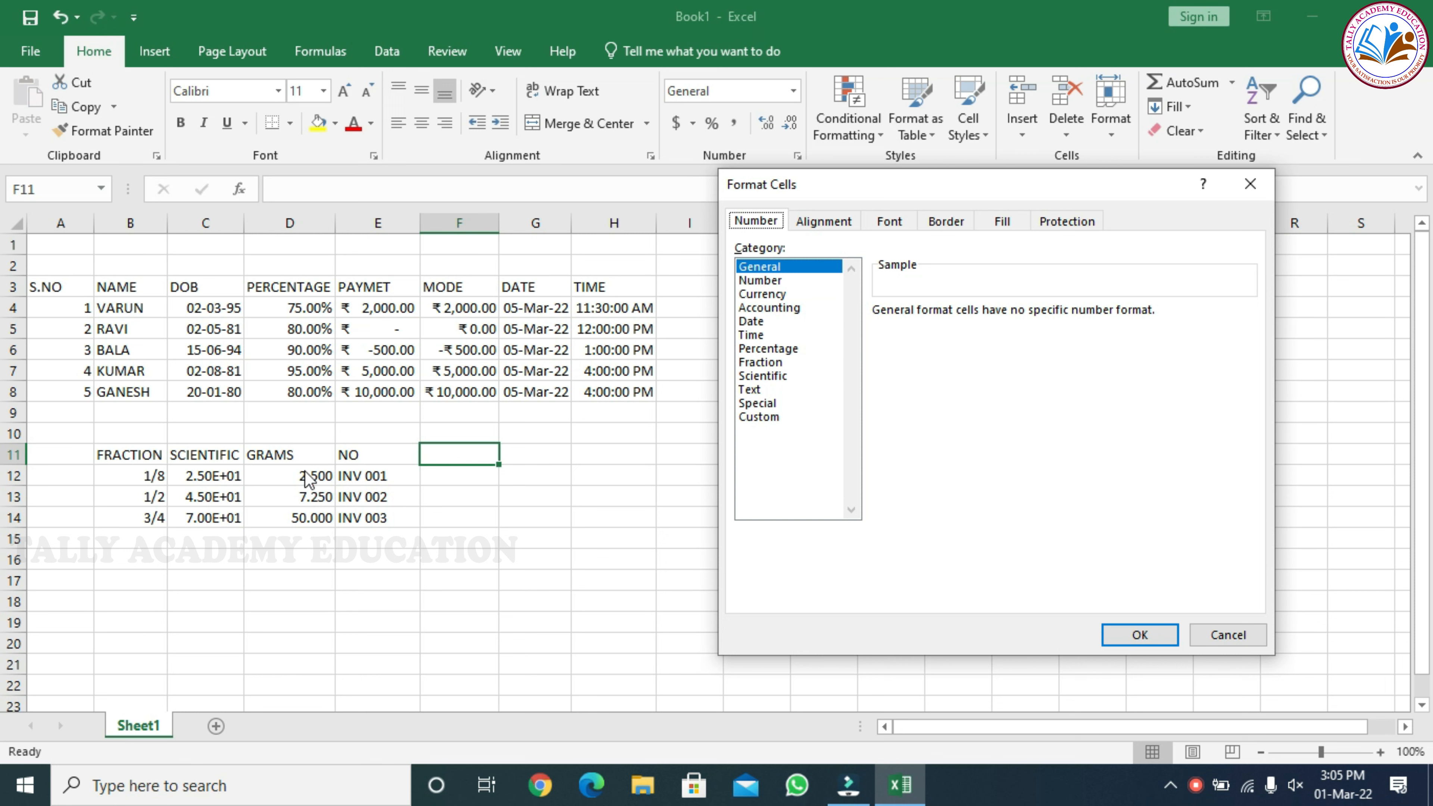
{"action": "left_click", "coordinate": [773, 424]}
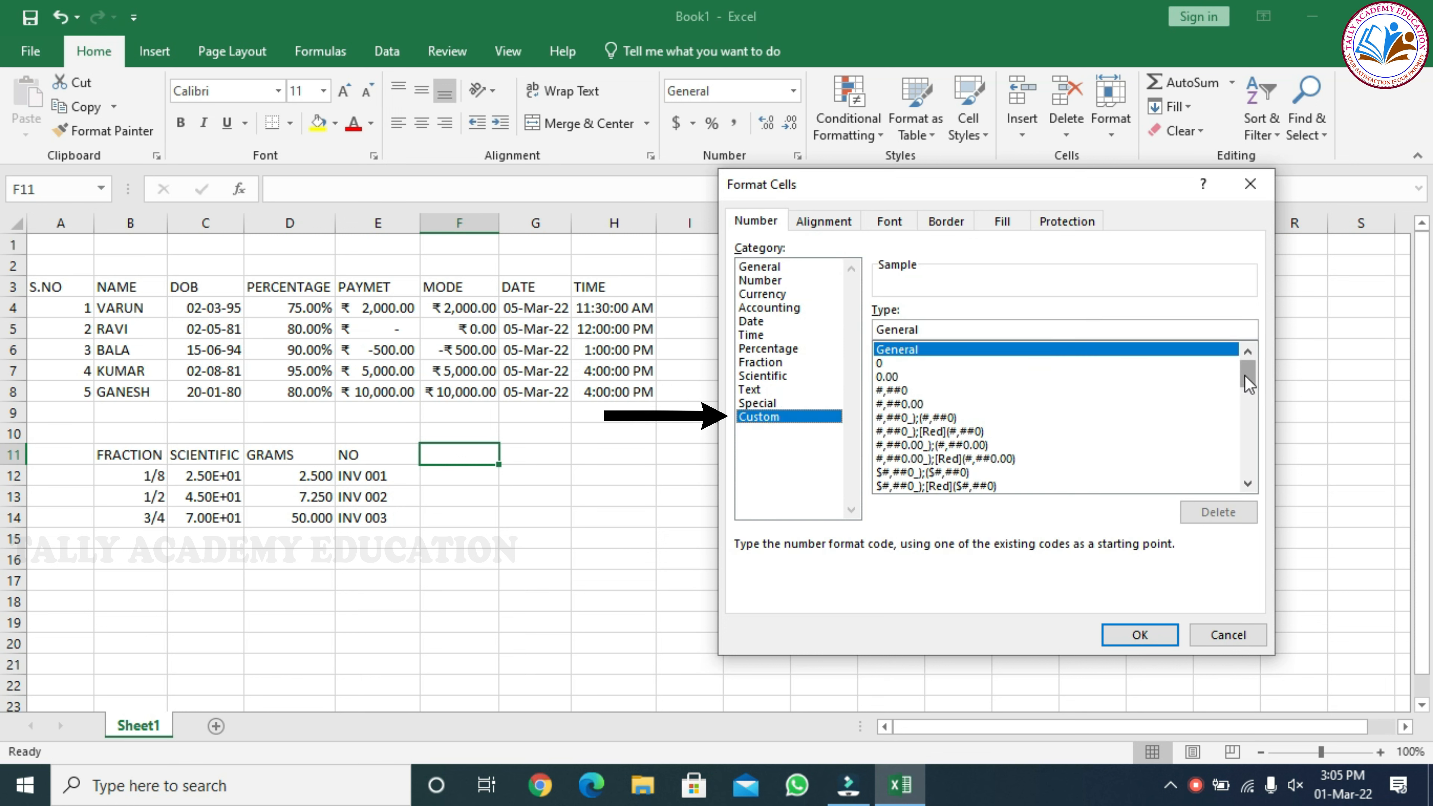
{"action": "left_click_drag", "start_coordinate": [1247, 374], "coordinate": [1254, 465]}
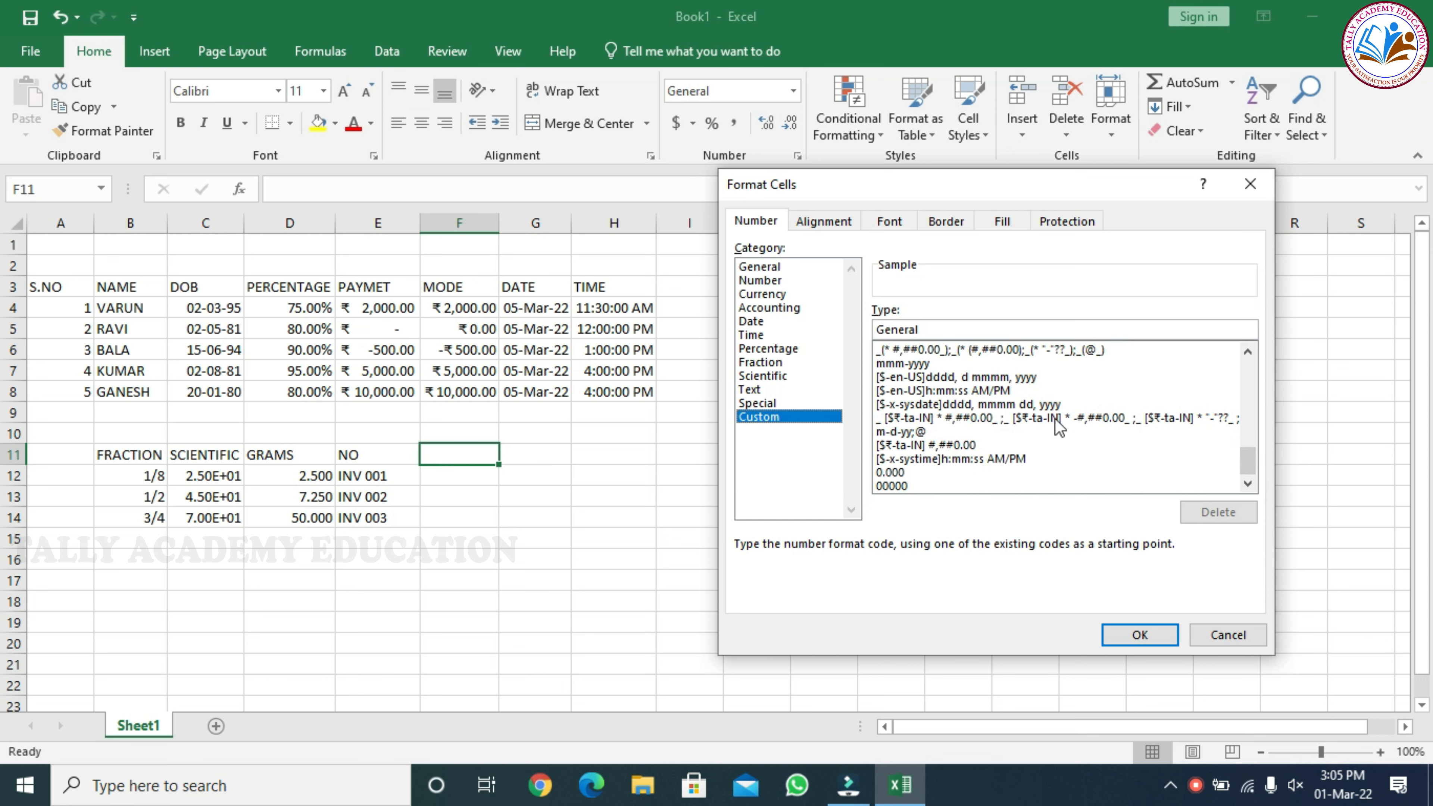
{"action": "left_click", "coordinate": [1248, 457]}
{"action": "left_click_drag", "start_coordinate": [1249, 464], "coordinate": [1254, 400]}
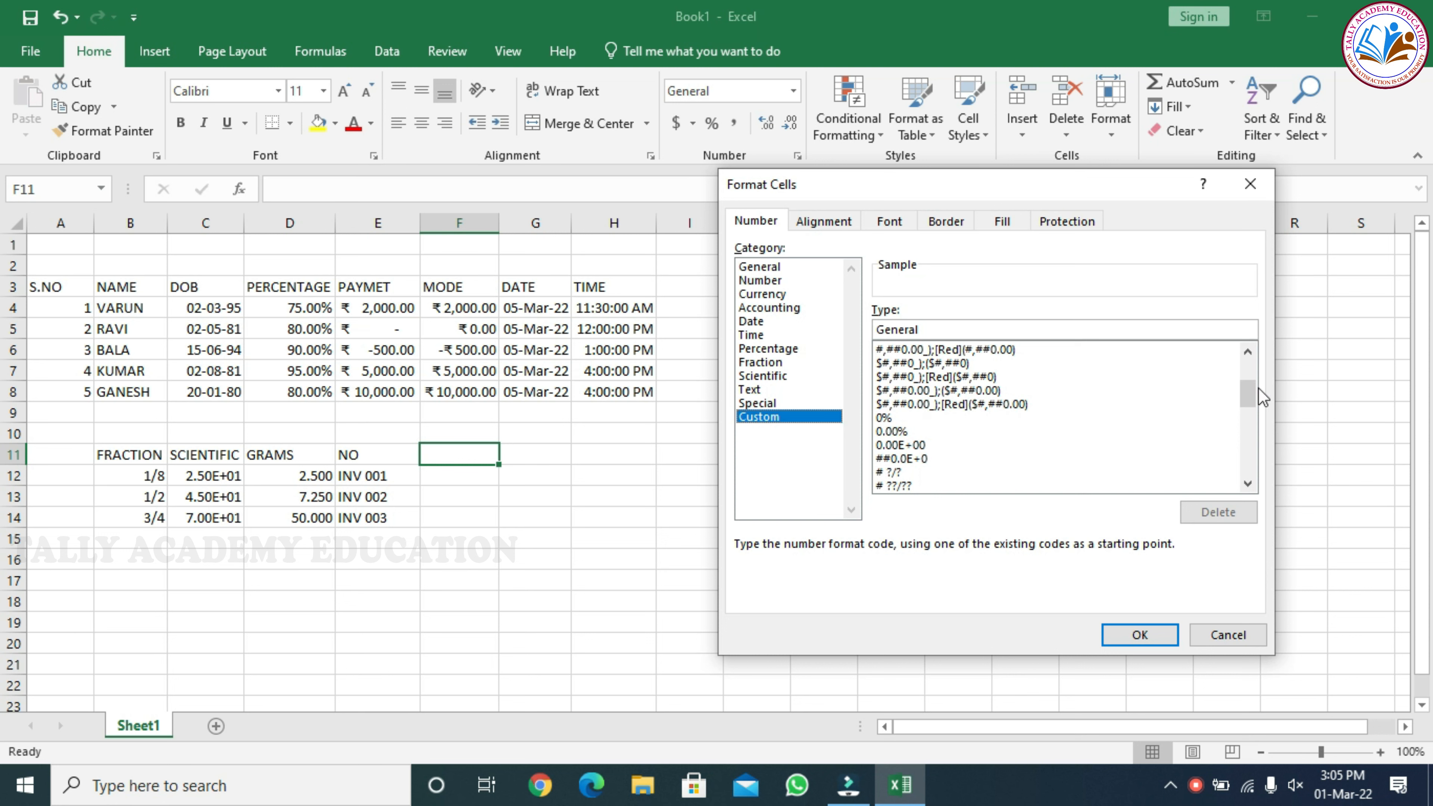
{"action": "left_click_drag", "start_coordinate": [1252, 391], "coordinate": [1247, 372]}
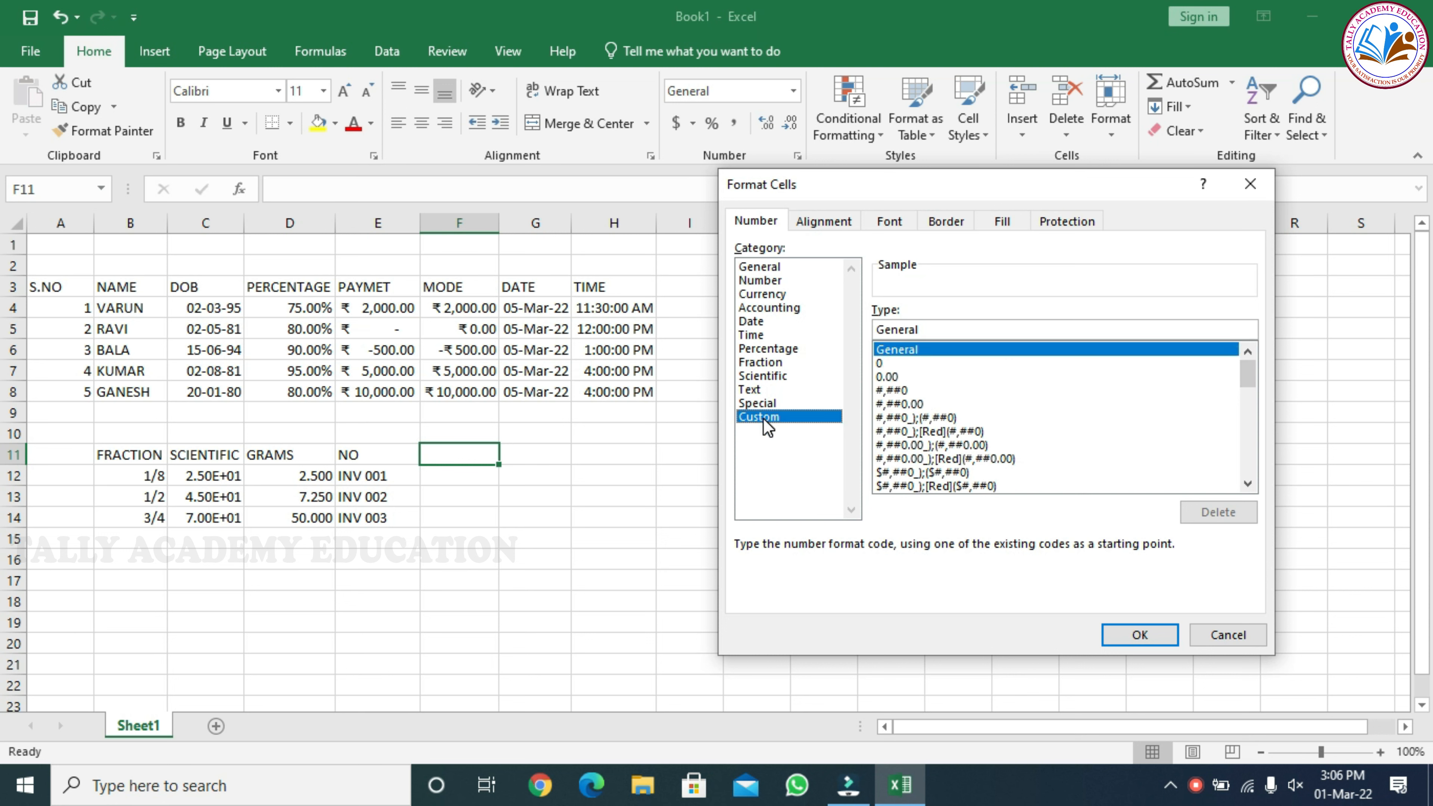